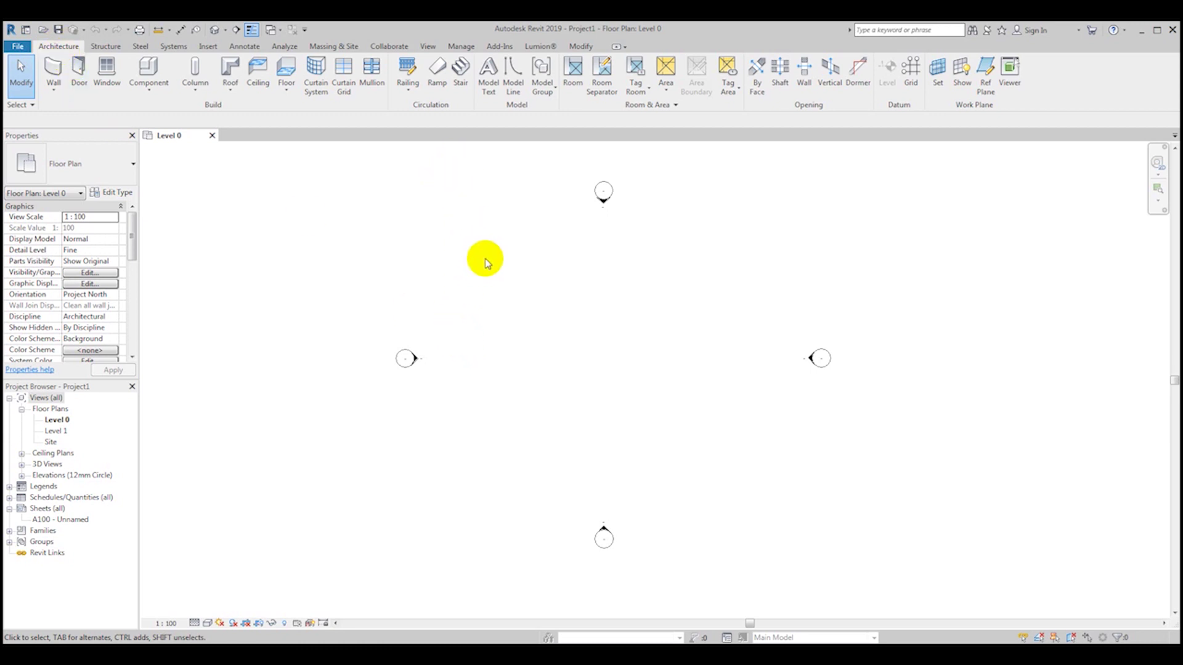
# - Set the length format in the project units to Millimeters and accept the units settings
pyautogui.click(461, 48)
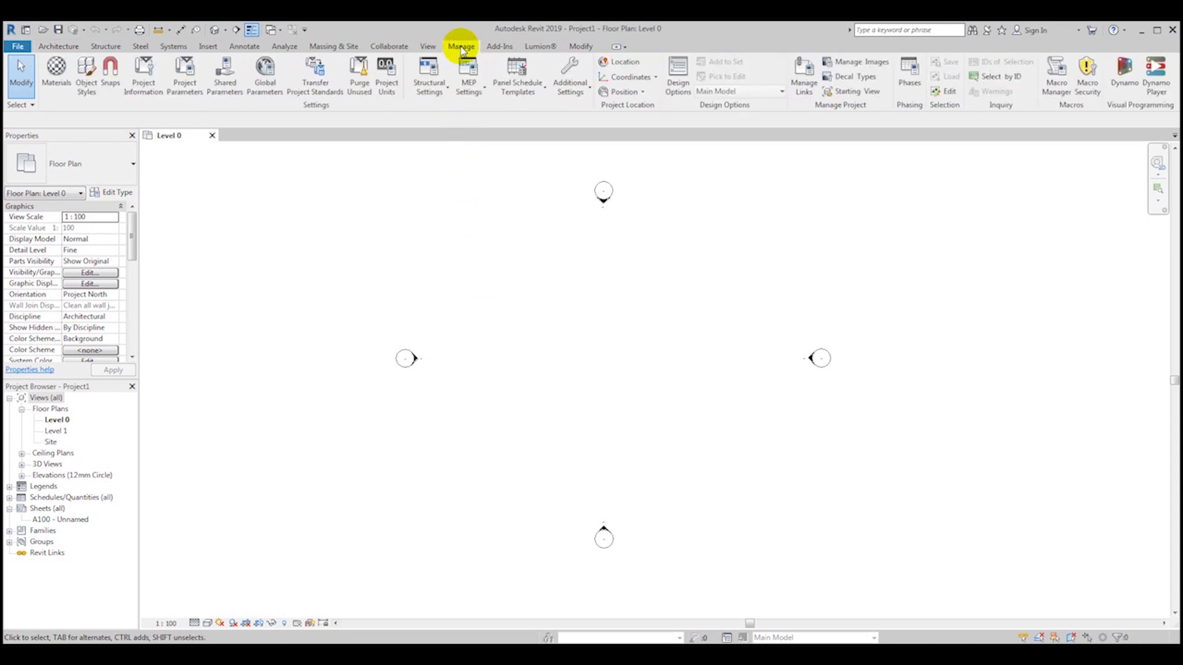
pyautogui.click(381, 89)
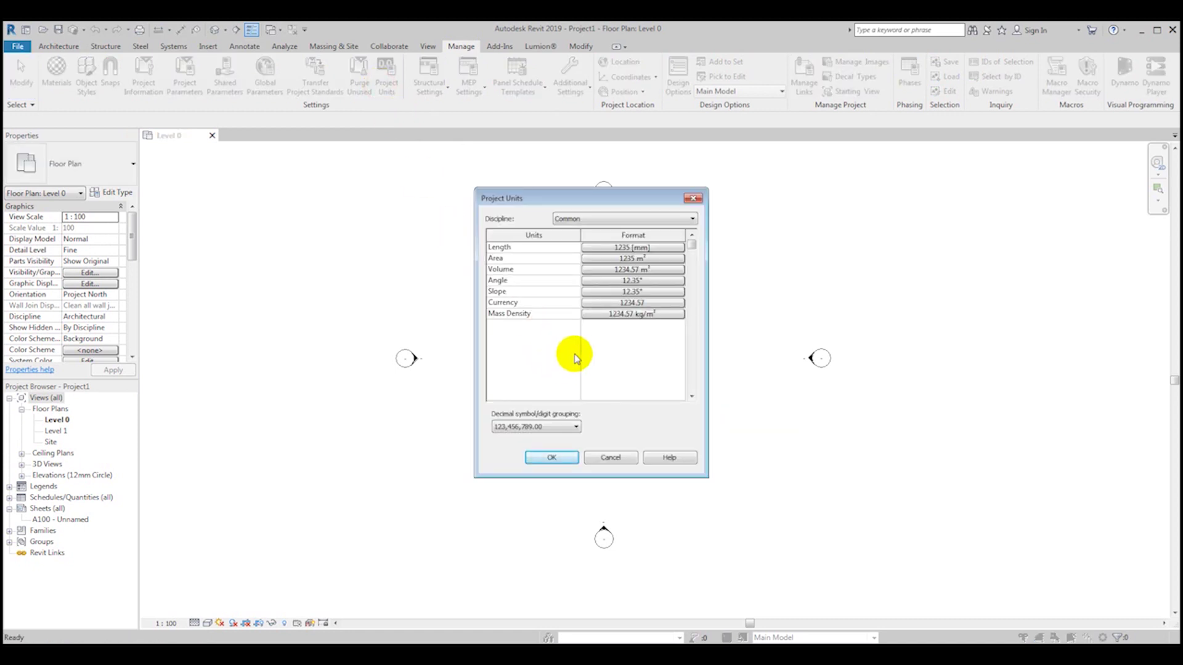
pyautogui.click(624, 247)
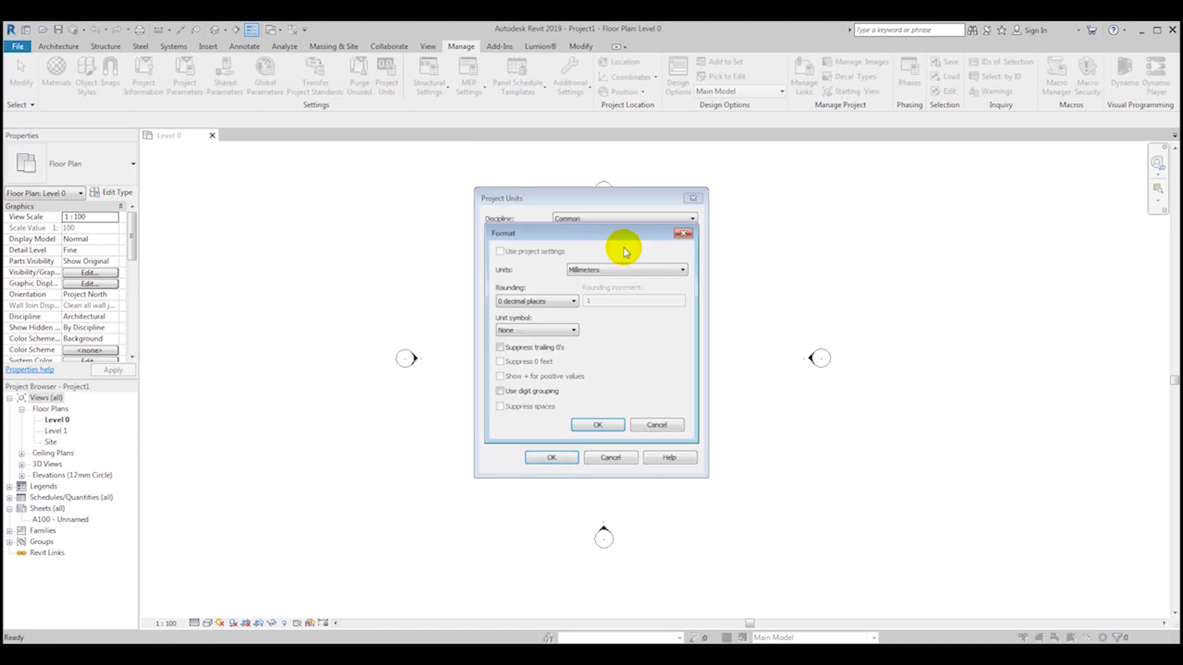
pyautogui.click(595, 269)
pyautogui.click(631, 396)
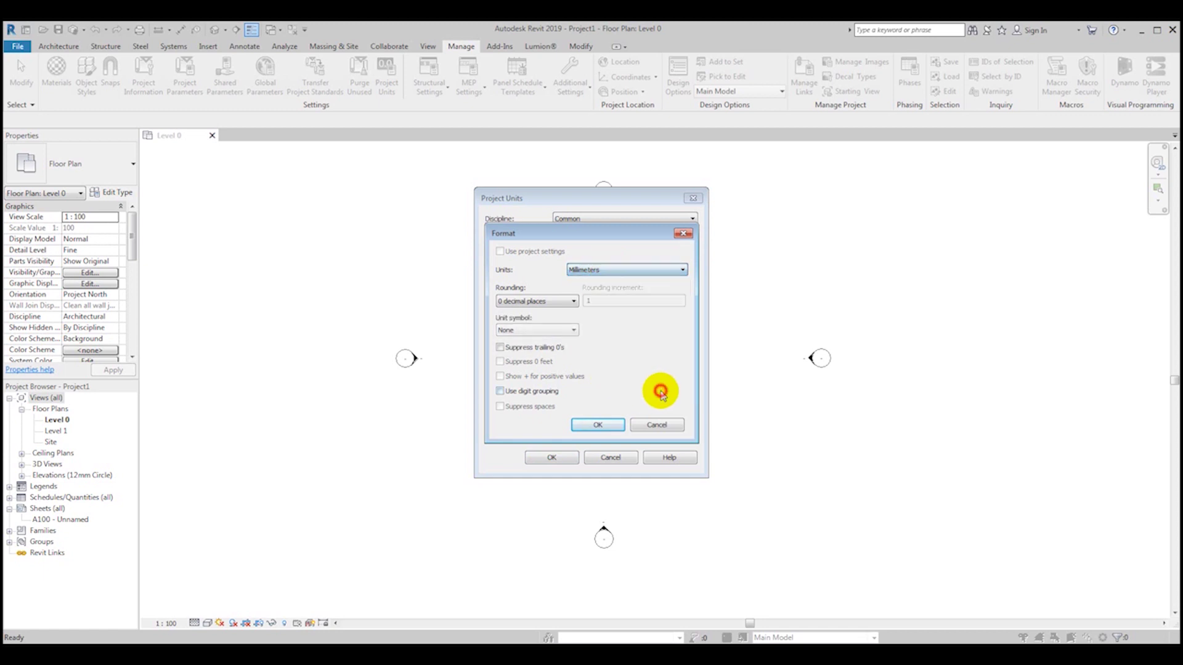
pyautogui.click(597, 425)
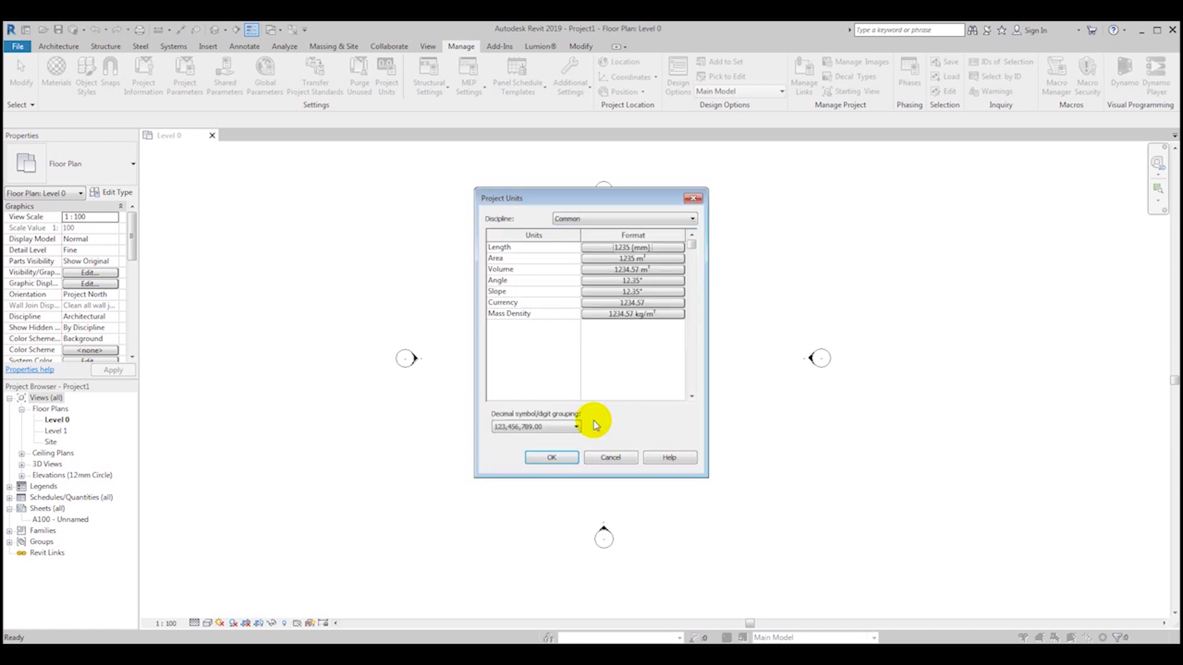
pyautogui.click(550, 458)
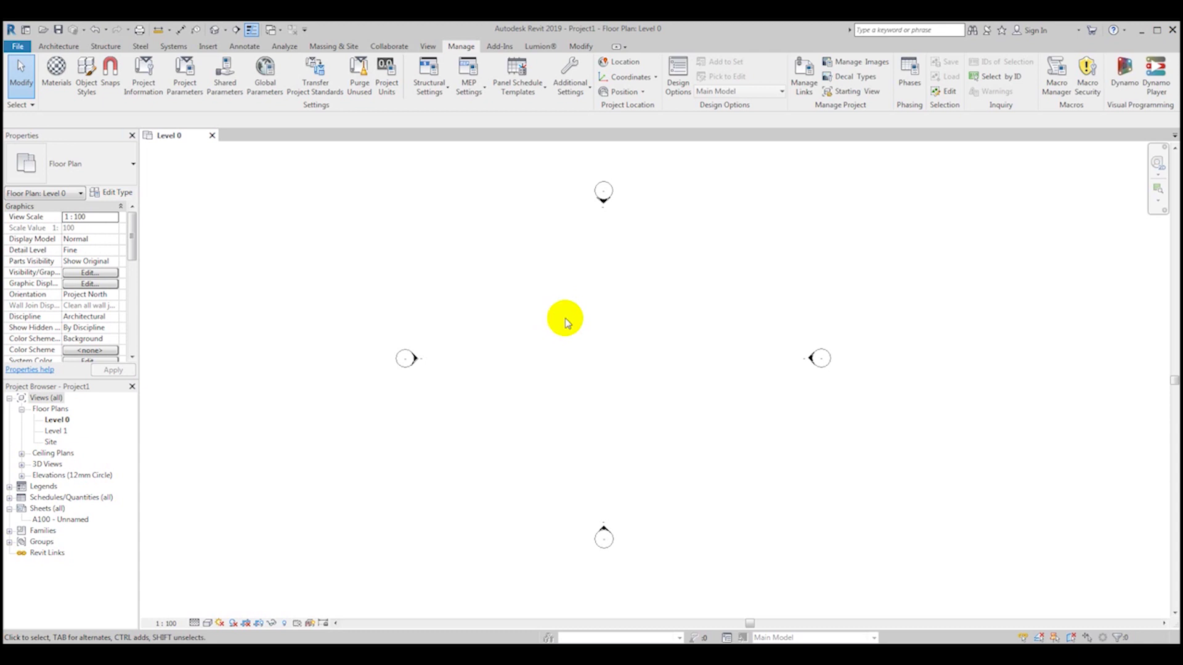
# - Open the North elevation view and frame the Level 0 and Level 1 lines
pyautogui.moveTo(615, 285); pyautogui.dragTo(570, 298, button='middle')
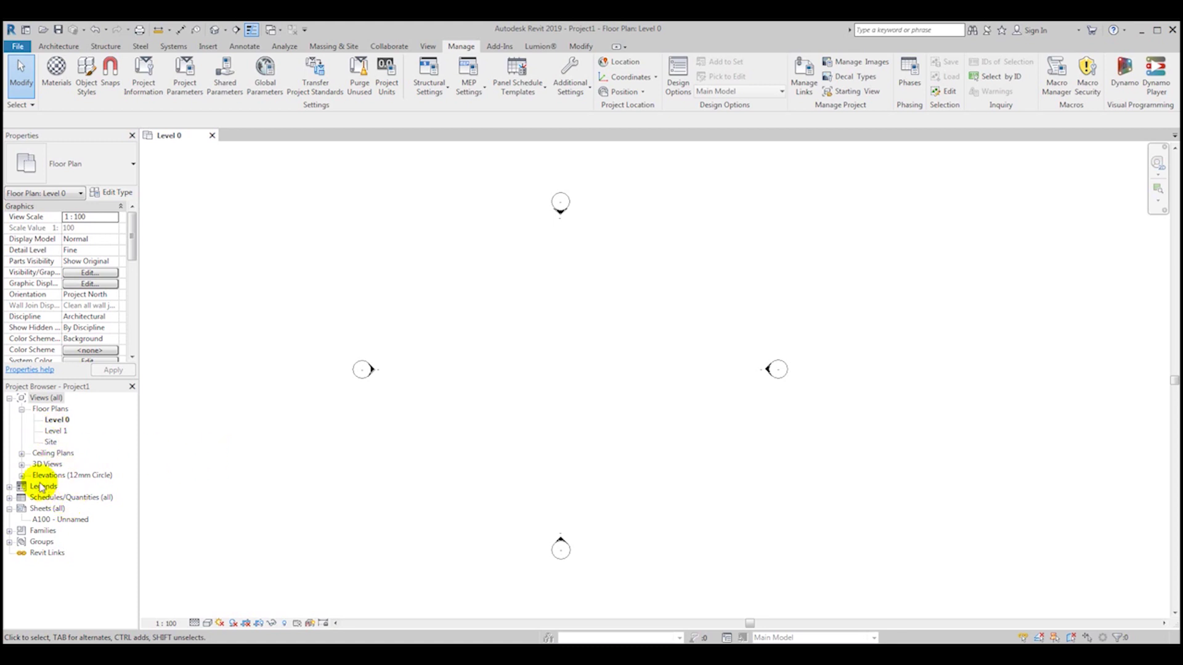
pyautogui.click(21, 475)
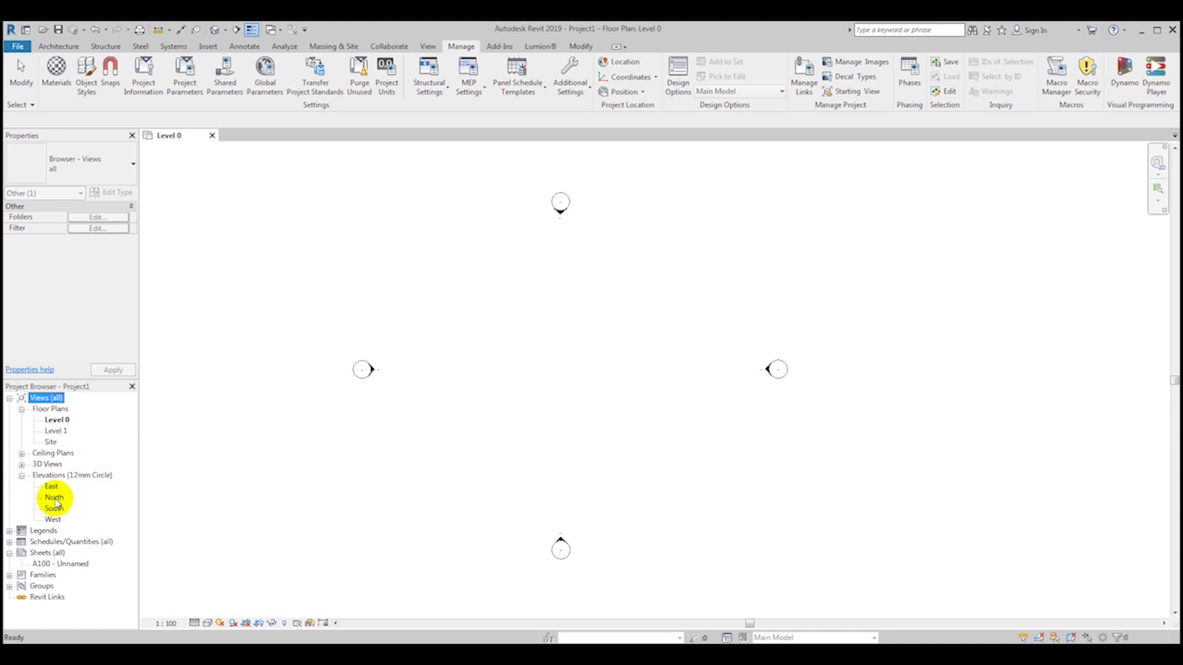
pyautogui.doubleClick(55, 499)
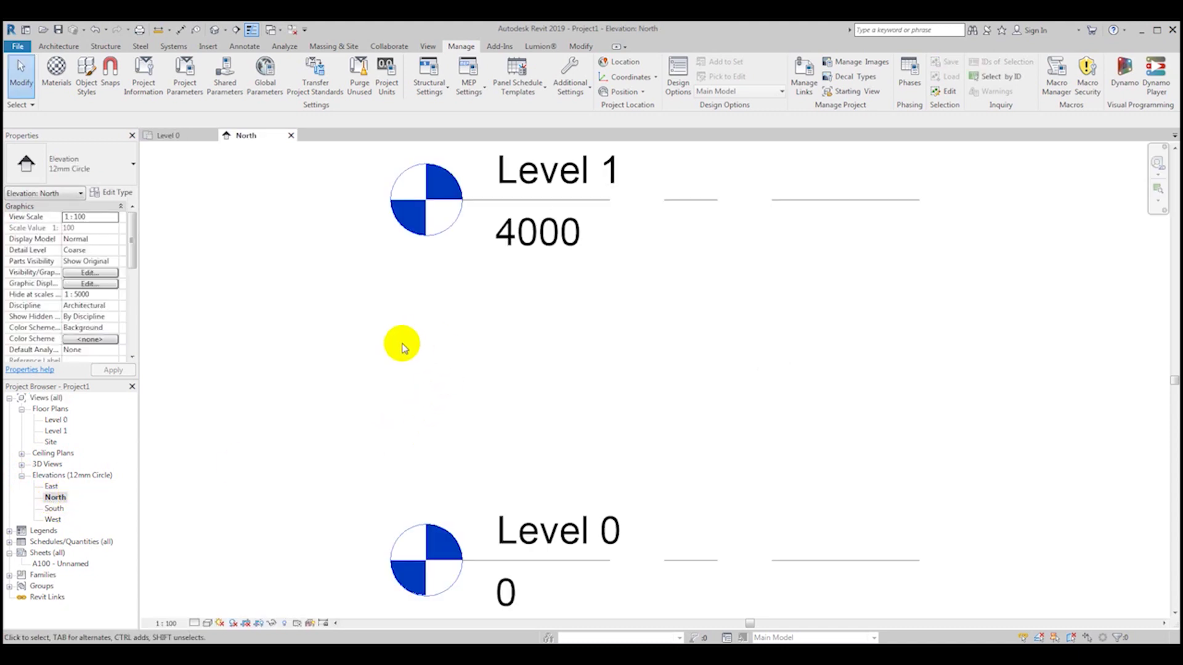
pyautogui.scroll(-5, 401, 346)
pyautogui.scroll(3, 444, 432)
pyautogui.moveTo(443, 443); pyautogui.dragTo(386, 424, button='middle')
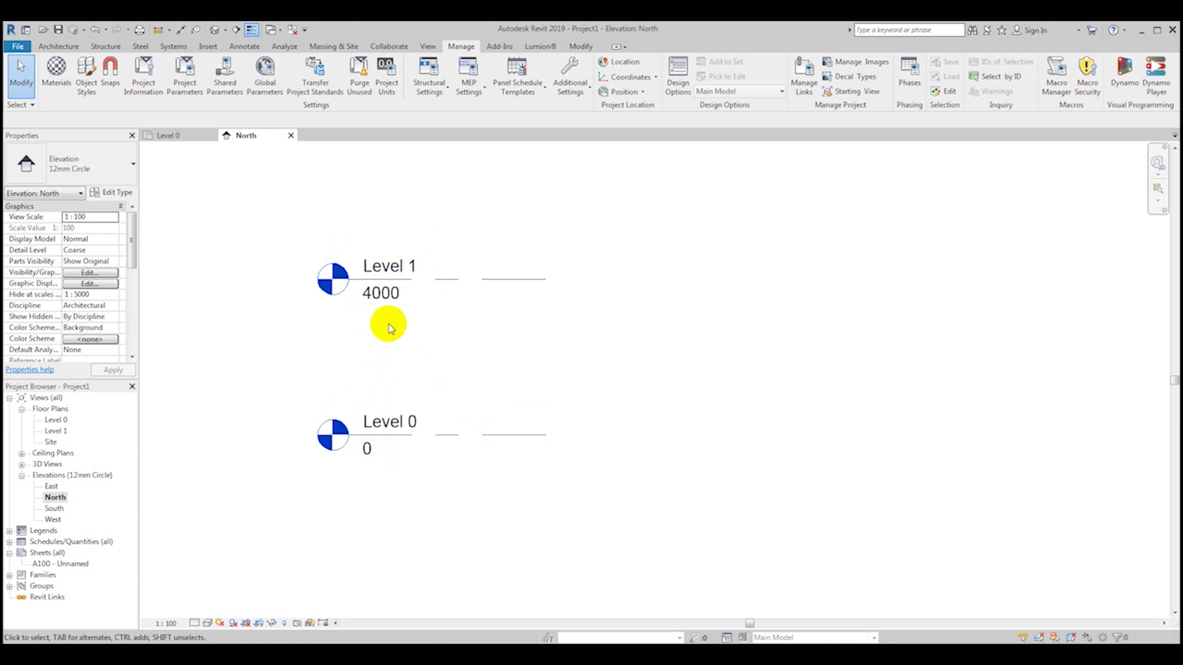
pyautogui.scroll(2, 419, 304)
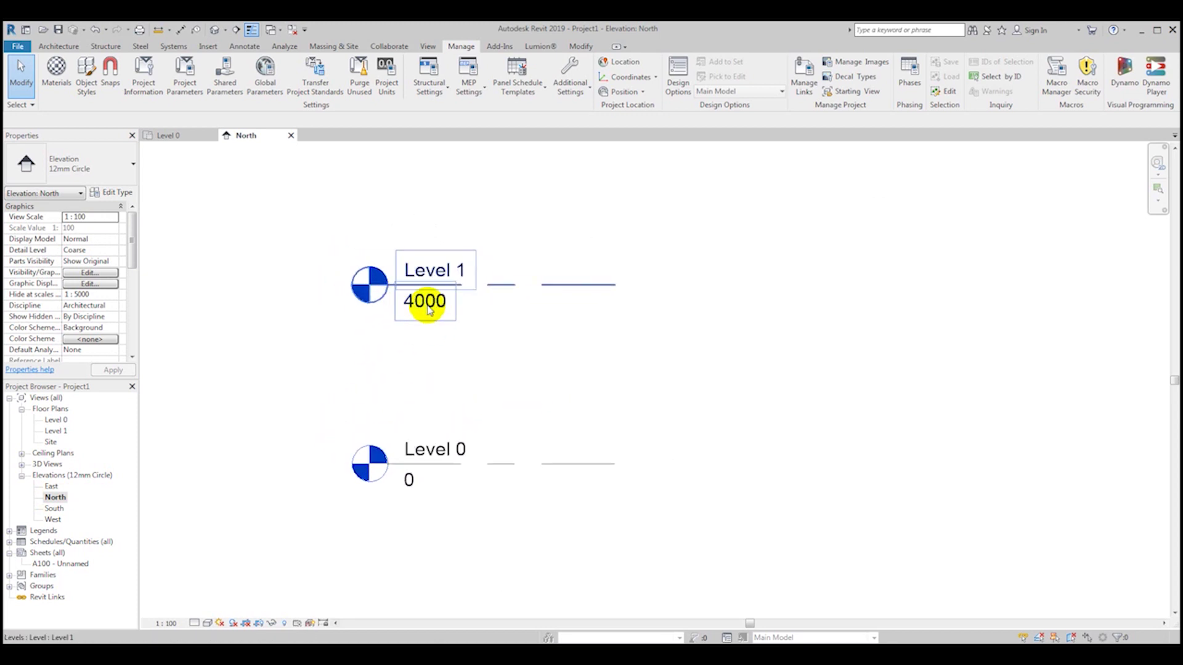
pyautogui.scroll(2, 429, 310)
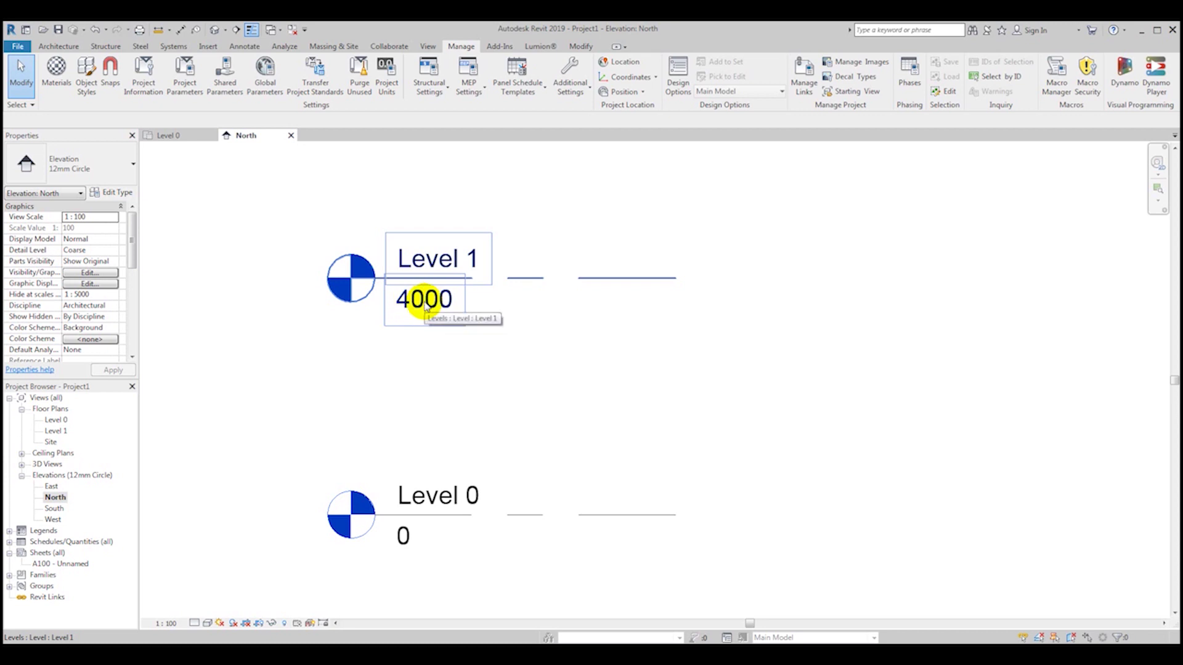
pyautogui.scroll(-4, 424, 303)
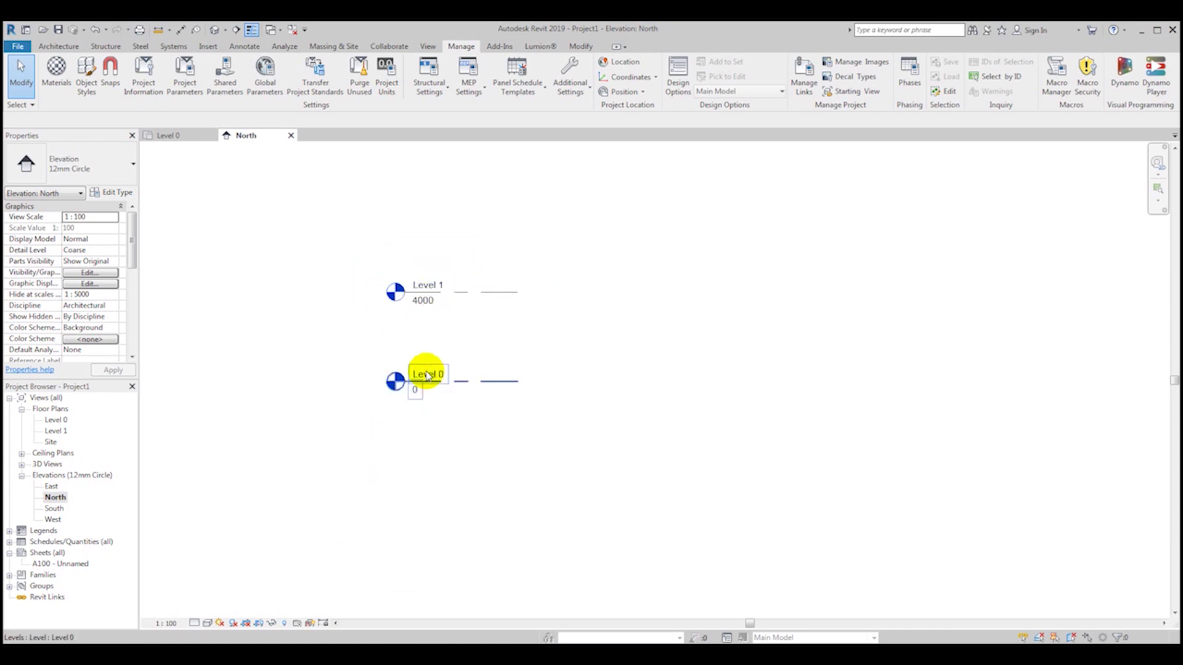
# - Extend the free right end of the Level 0 line well beyond its original length
pyautogui.click(424, 377)
pyautogui.scroll(2, 430, 385)
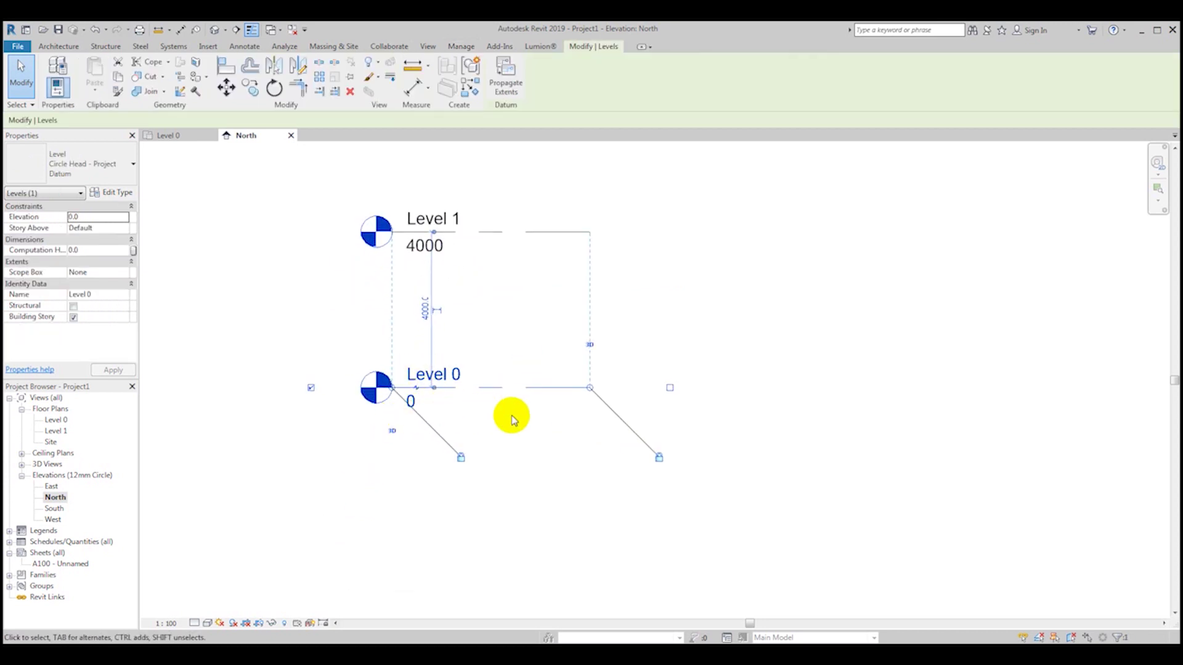
pyautogui.moveTo(510, 415); pyautogui.dragTo(427, 444, button='middle')
pyautogui.click(465, 480)
pyautogui.scroll(-1, 449, 409)
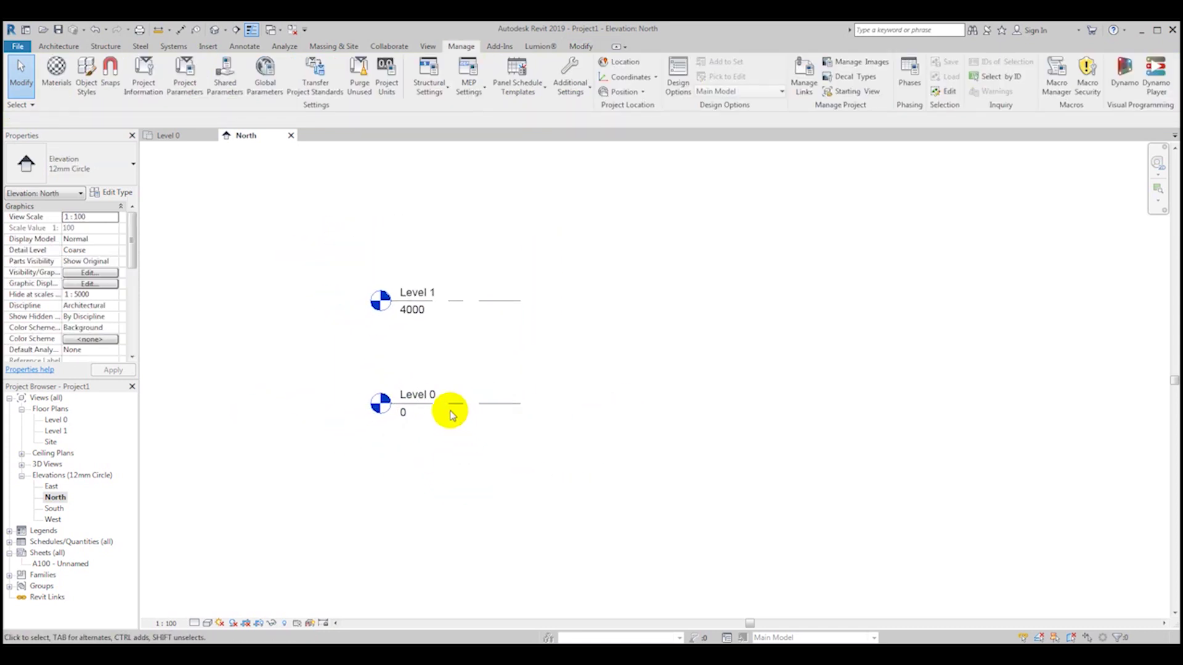
pyautogui.scroll(1, 433, 404)
pyautogui.click(433, 405)
pyautogui.scroll(-2, 521, 405)
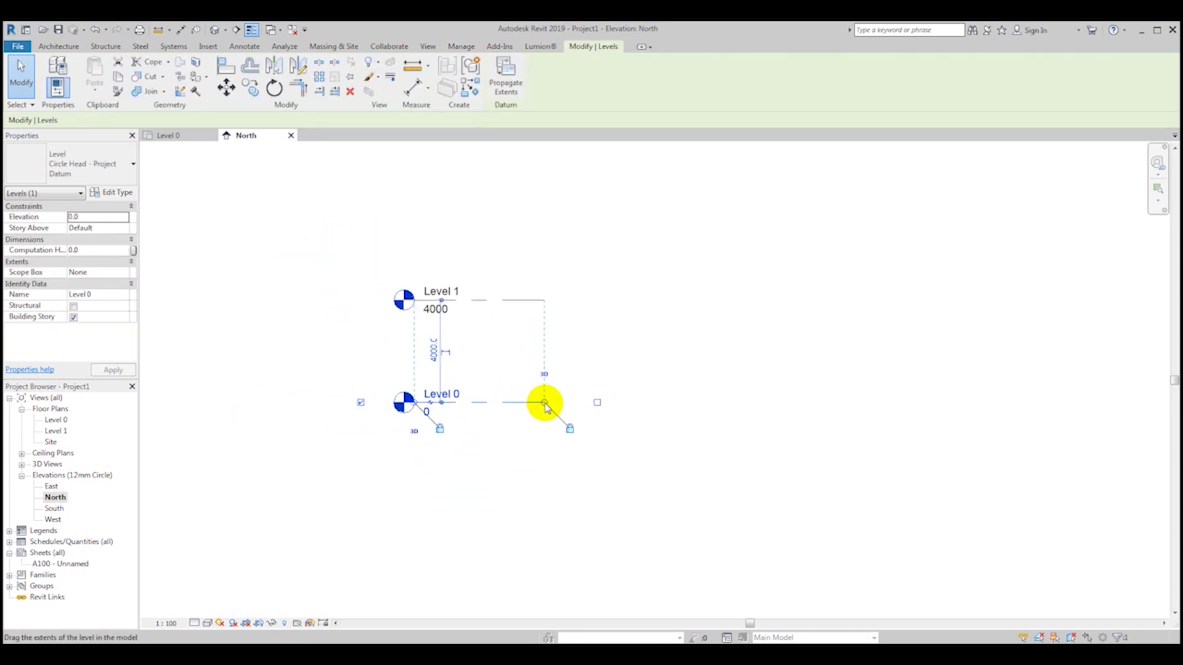
pyautogui.moveTo(681, 408); pyautogui.dragTo(861, 401)
pyautogui.click(787, 456)
# - Extend the right end of the Level 1 line until it aligns with the end of Level 0
pyautogui.click(675, 301)
pyautogui.moveTo(912, 340); pyautogui.dragTo(872, 301)
pyautogui.click(601, 349)
pyautogui.click(643, 304)
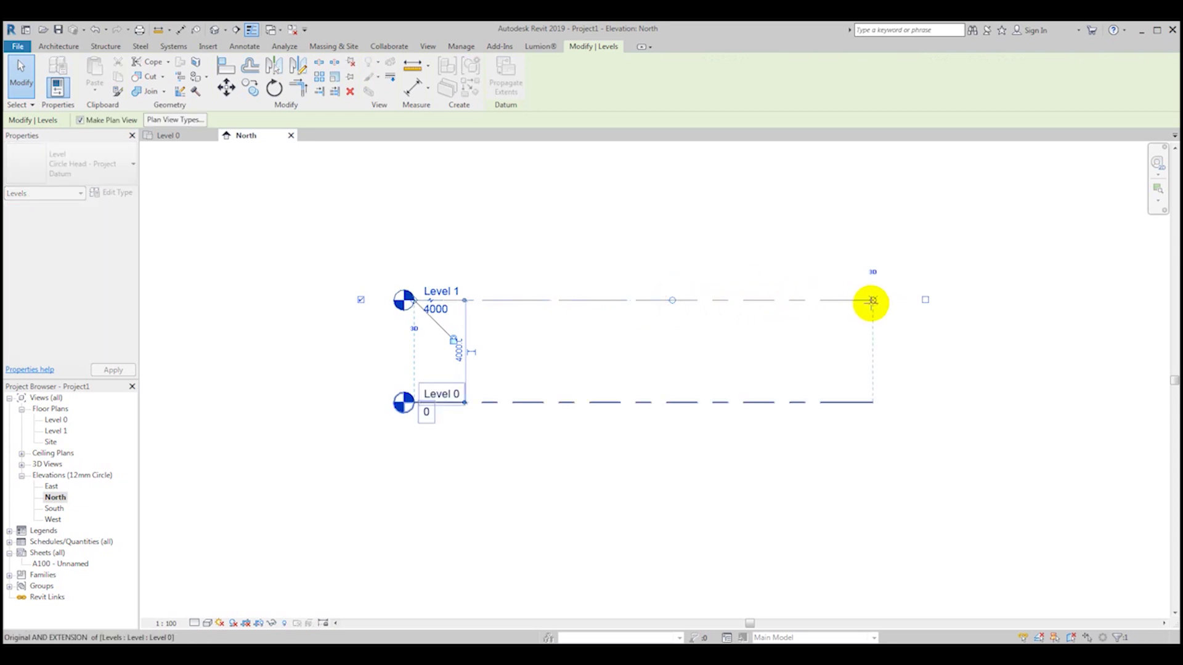
pyautogui.scroll(3, 869, 308)
pyautogui.click(758, 336)
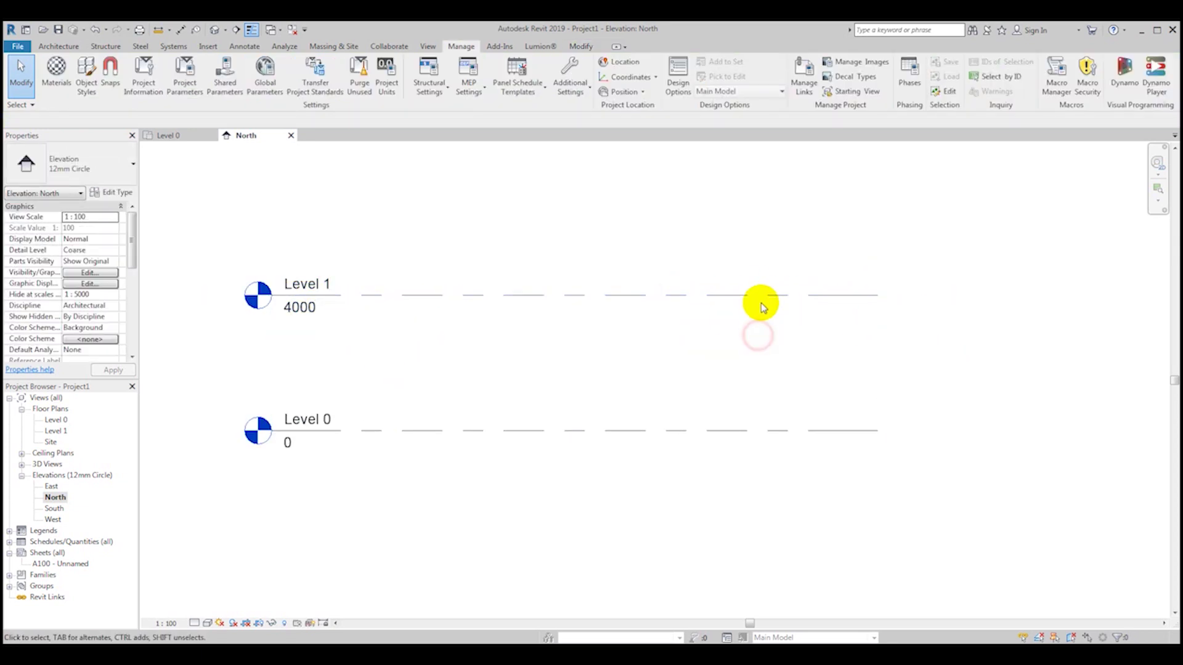
# - Stretch the locked right ends of Level 1 and Level 0 together further to the right
pyautogui.click(754, 296)
pyautogui.scroll(-2, 741, 296)
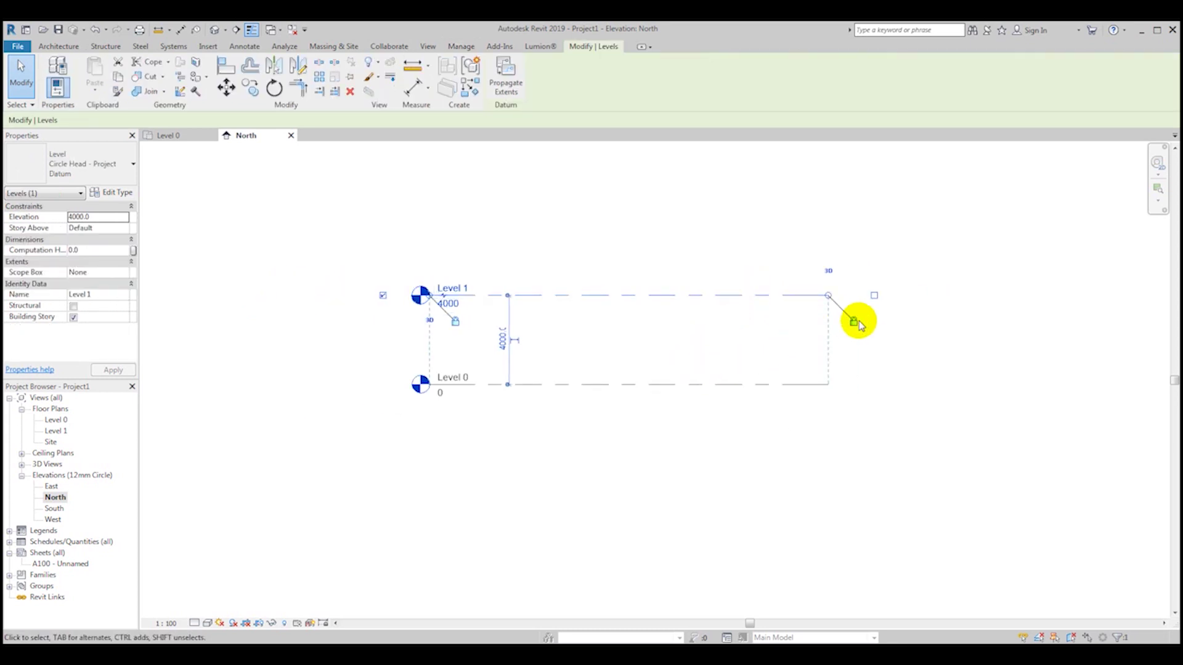
pyautogui.moveTo(830, 296); pyautogui.dragTo(902, 290)
pyautogui.moveTo(739, 221); pyautogui.dragTo(433, 280)
# - Select both levels and move them horizontally to the right with the Constrain option enabled
pyautogui.scroll(-2, 432, 281)
pyautogui.moveTo(858, 444); pyautogui.dragTo(395, 255)
pyautogui.click(224, 89)
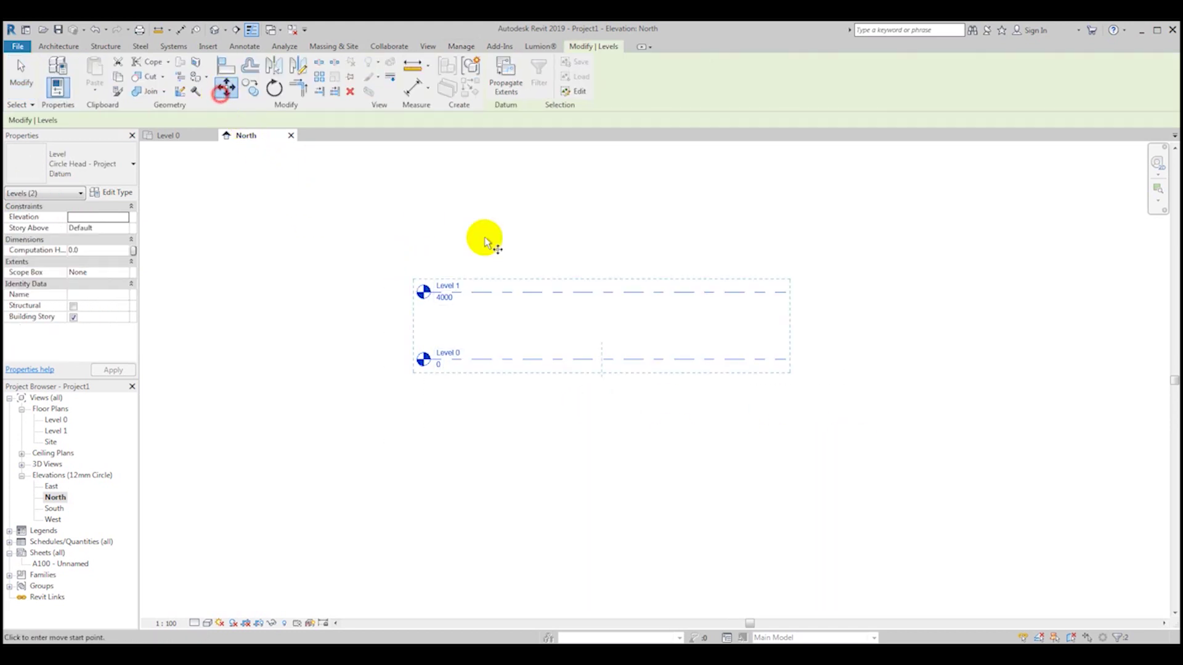
pyautogui.click(493, 245)
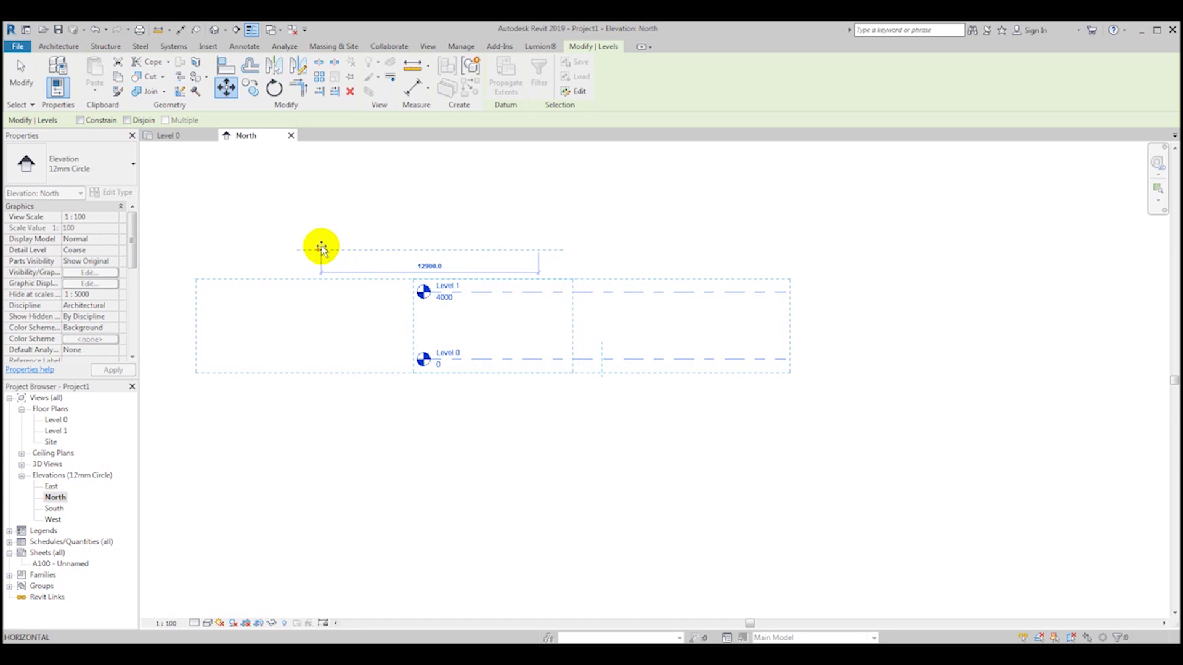
pyautogui.click(80, 120)
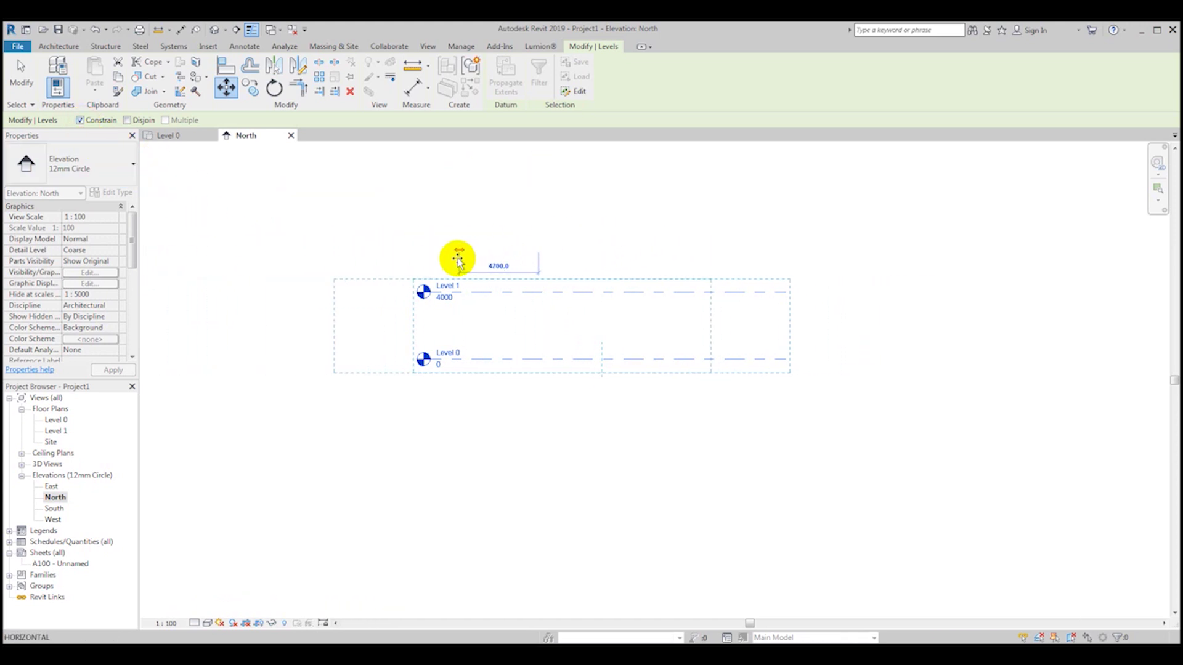
pyautogui.click(655, 263)
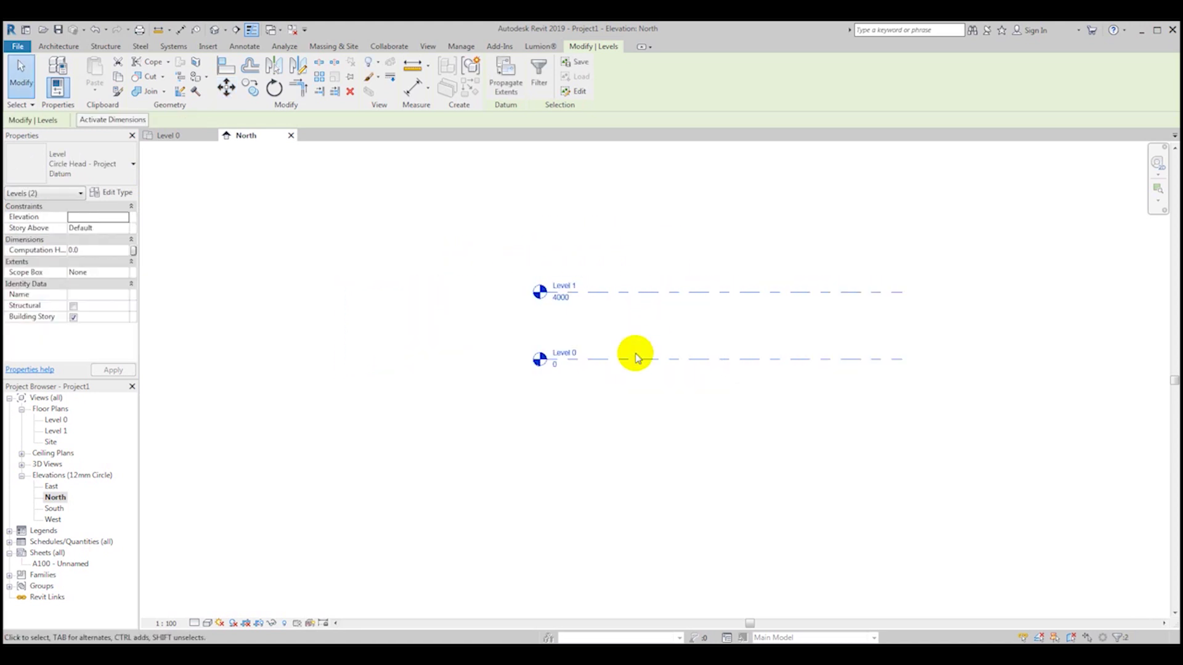
pyautogui.click(594, 436)
pyautogui.moveTo(721, 418); pyautogui.dragTo(556, 431, button='middle')
pyautogui.scroll(2, 417, 311)
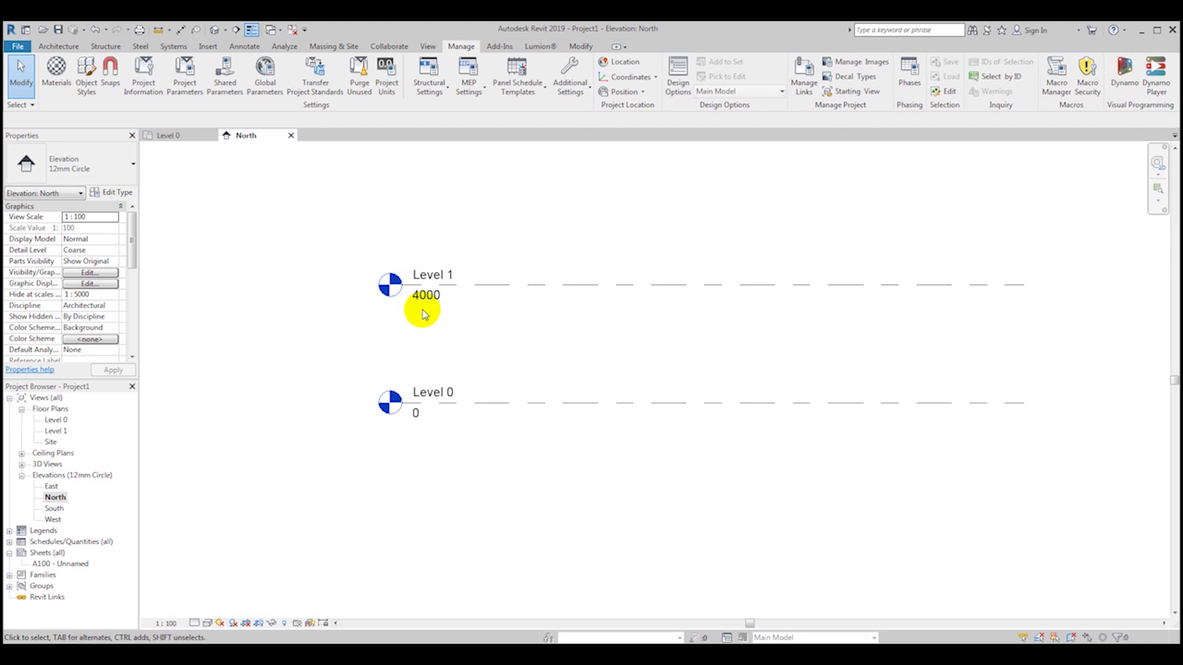
# - Rename Level 0 as Ground Floor and rename its corresponding views as well
pyautogui.click(442, 397)
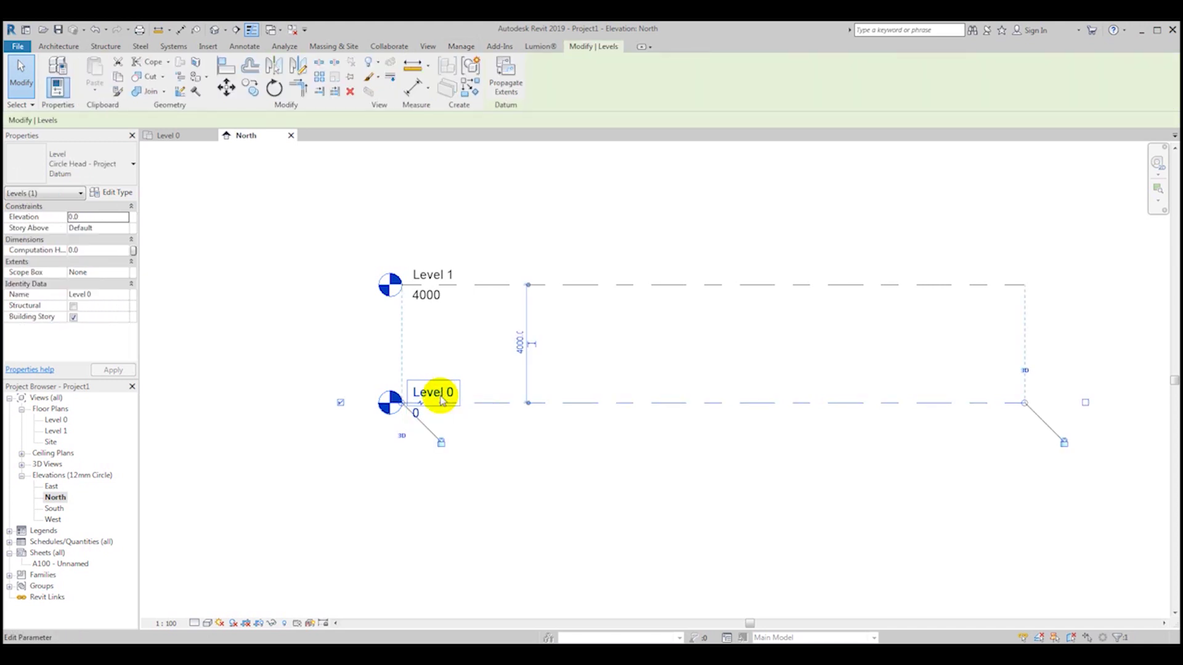
pyautogui.scroll(4, 442, 401)
pyautogui.click(430, 365)
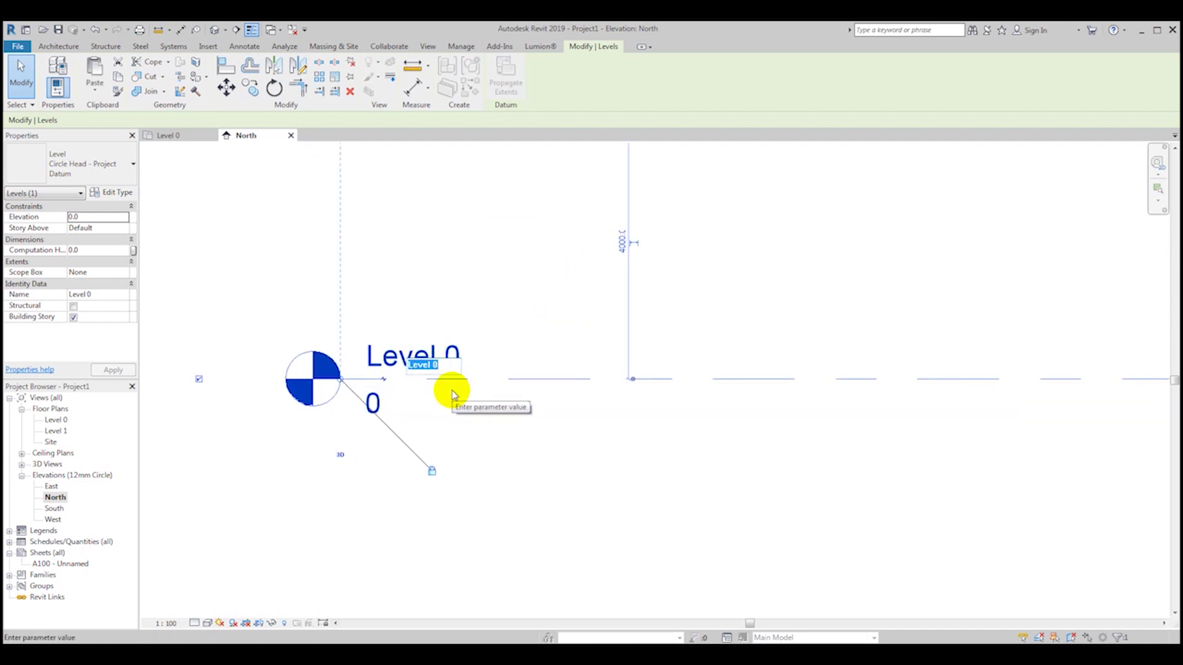
pyautogui.click(483, 425)
pyautogui.click(410, 365)
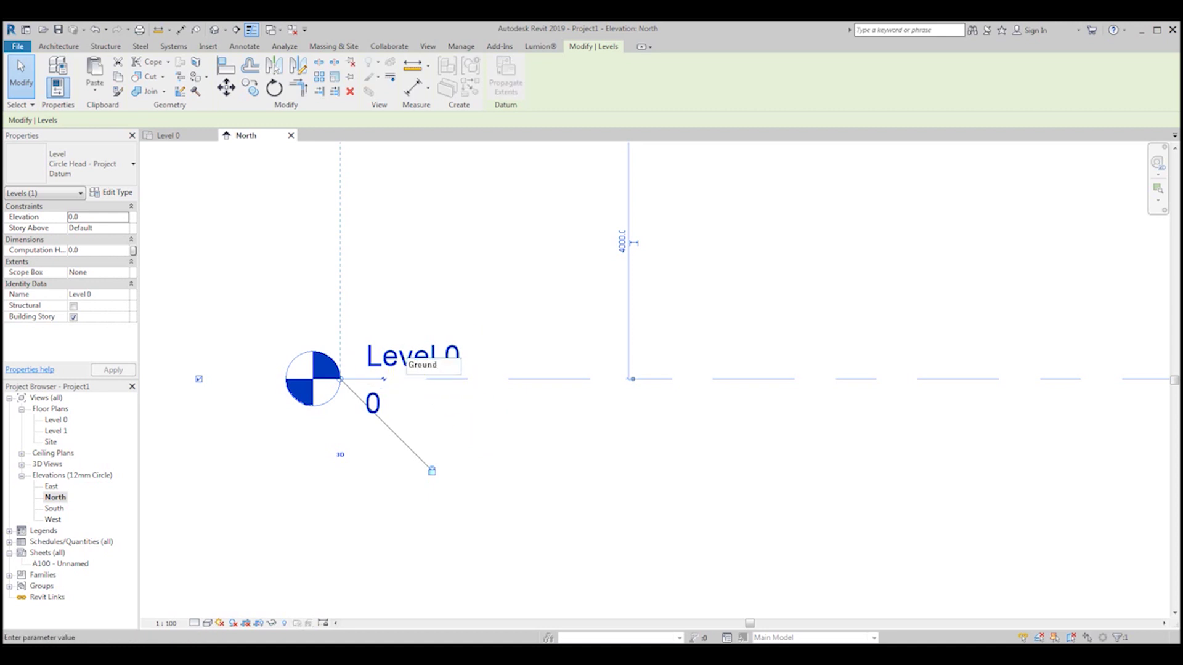
pyautogui.press('Return')
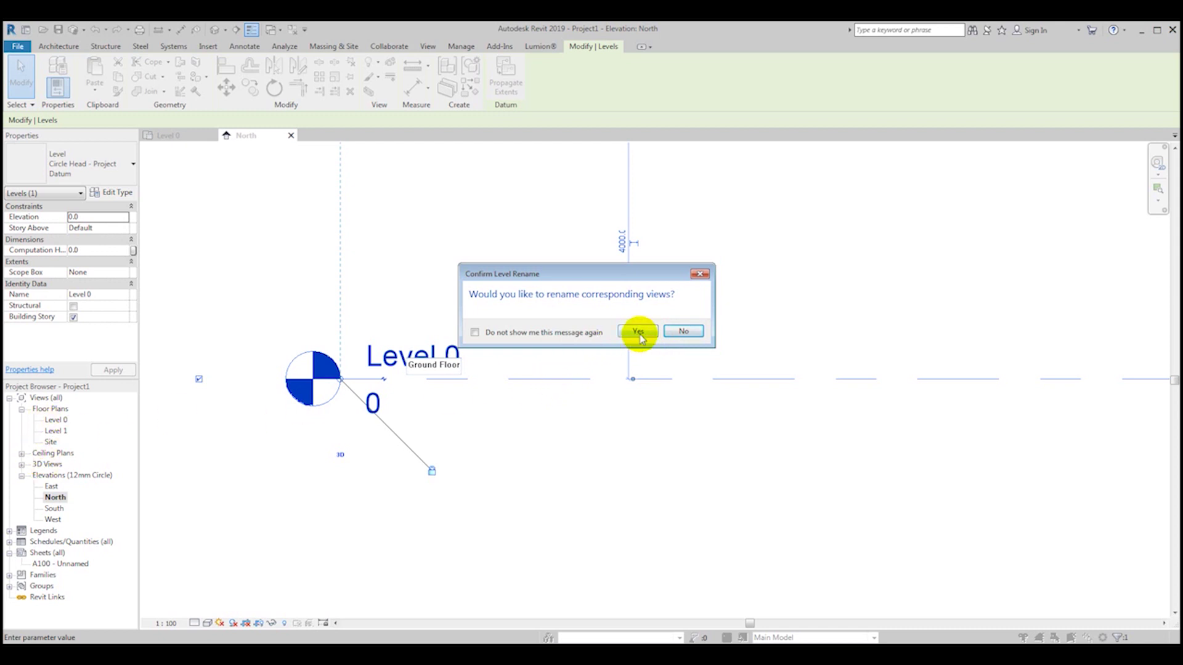
pyautogui.click(639, 331)
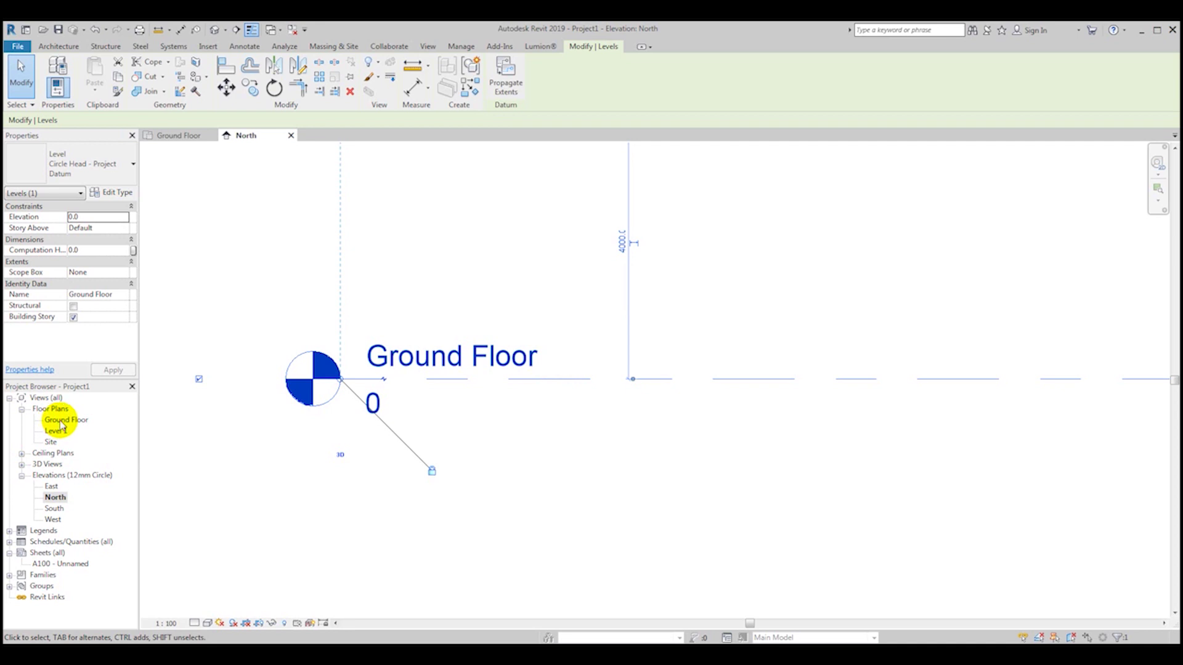
pyautogui.scroll(-4, 370, 401)
pyautogui.click(523, 467)
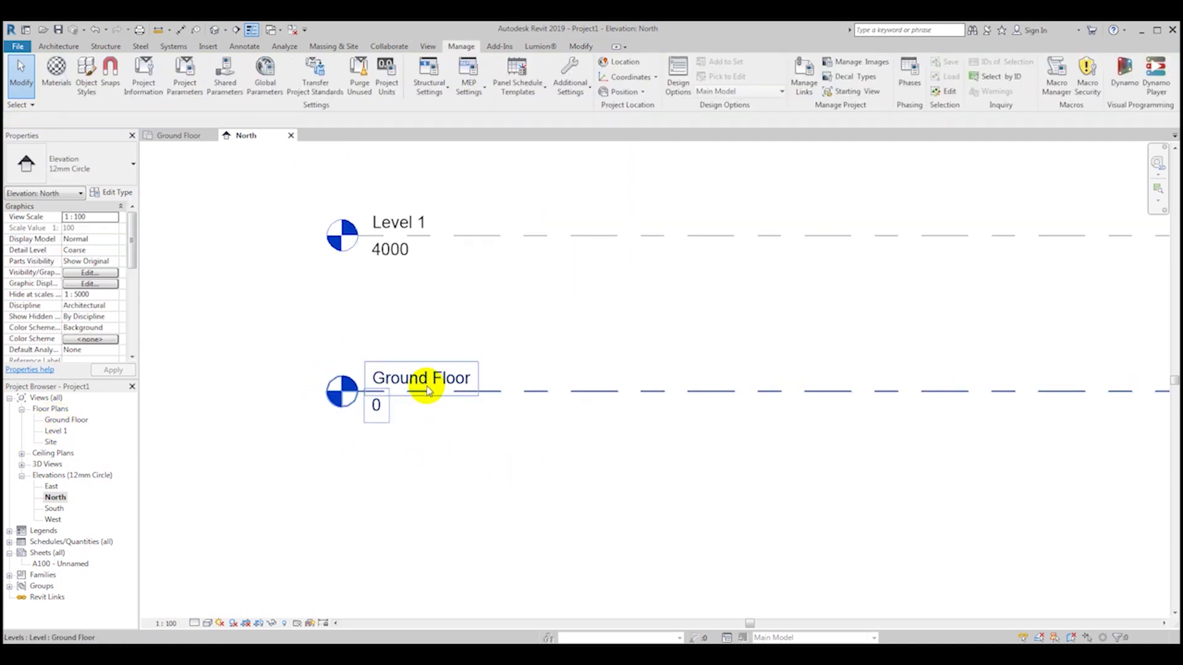
pyautogui.scroll(-1, 425, 388)
pyautogui.moveTo(423, 389); pyautogui.dragTo(388, 357, button='middle')
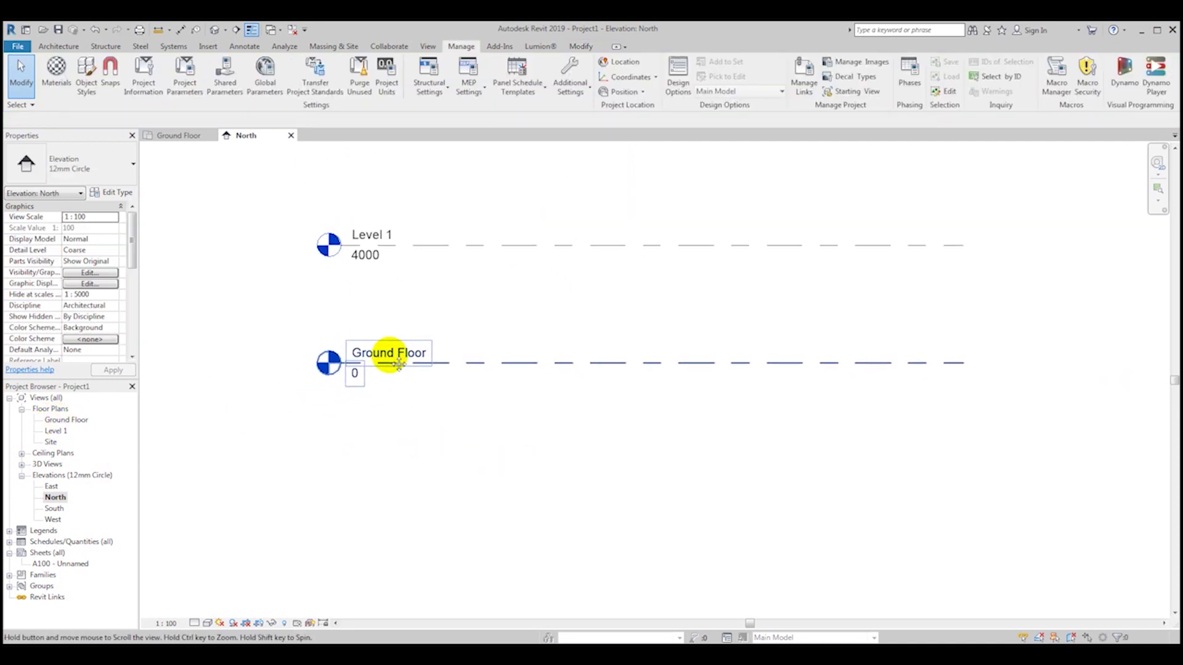
pyautogui.scroll(1, 362, 360)
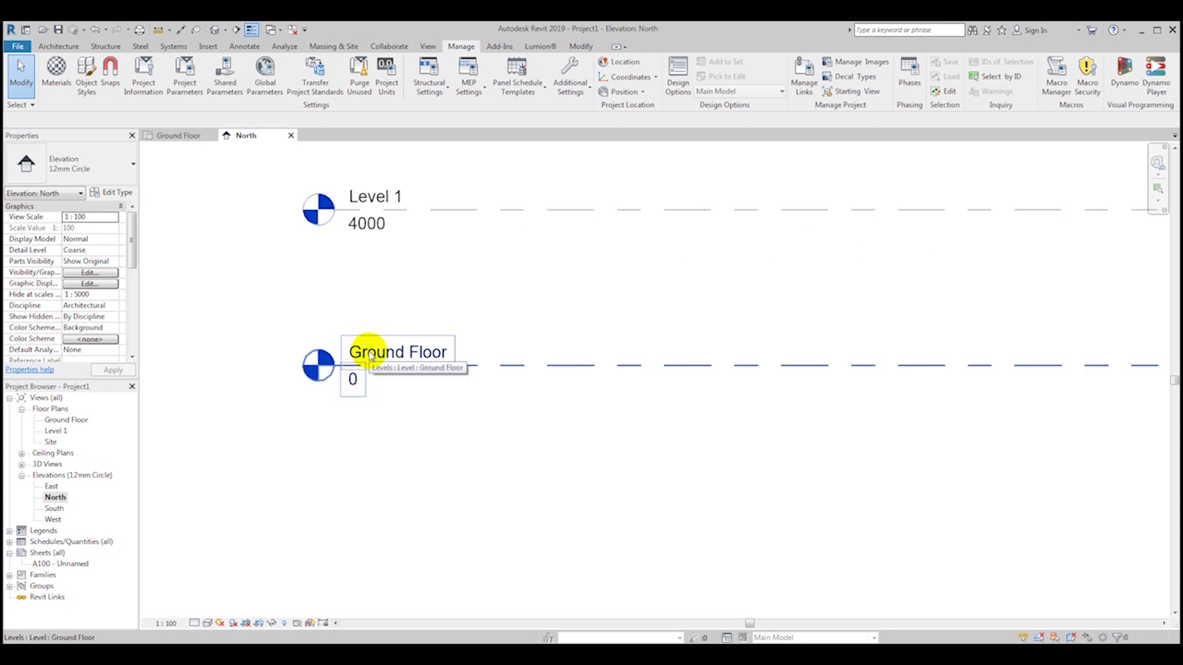
pyautogui.scroll(-2, 405, 399)
pyautogui.scroll(3, 443, 379)
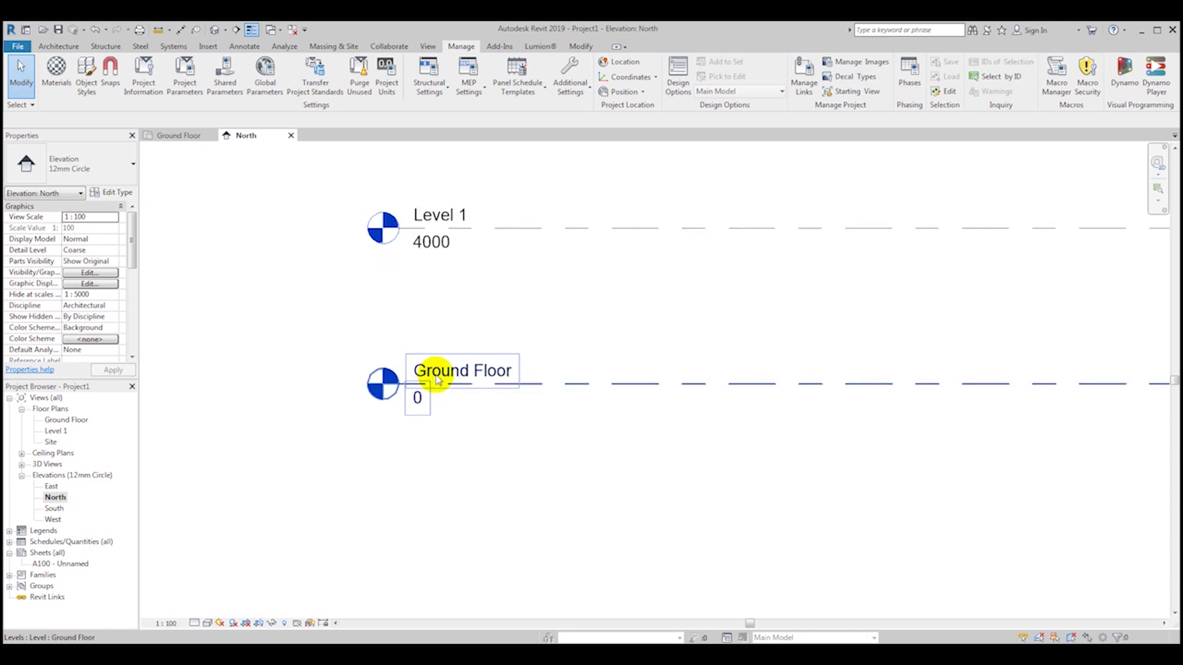
pyautogui.scroll(-2, 431, 377)
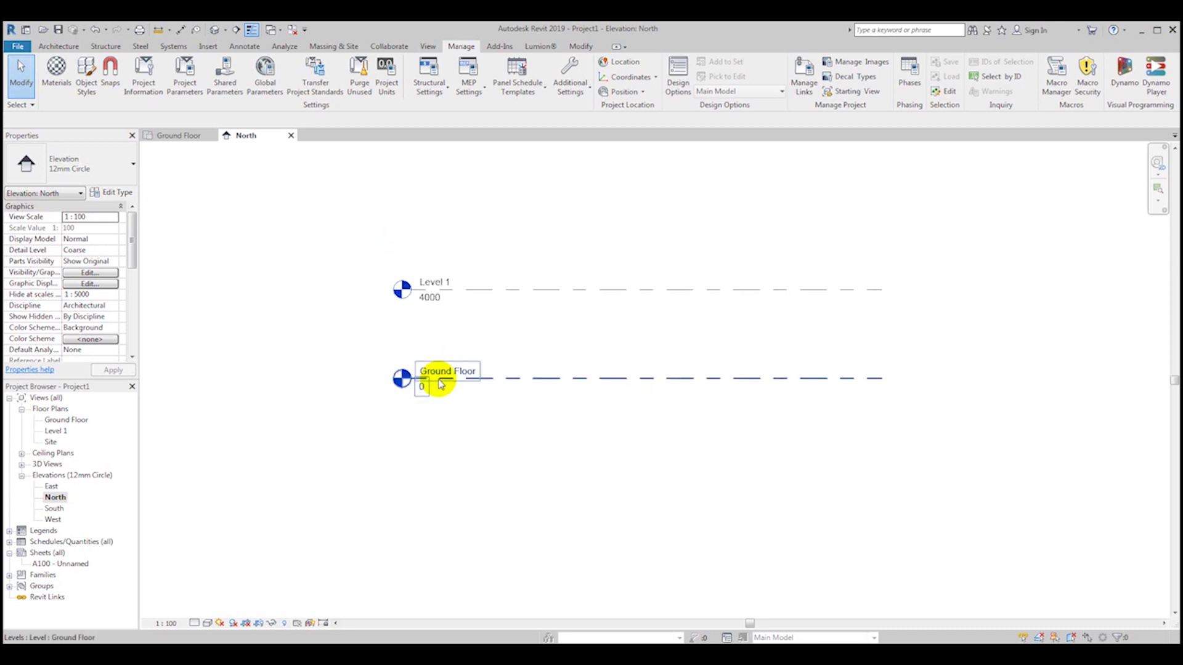
pyautogui.scroll(2, 417, 431)
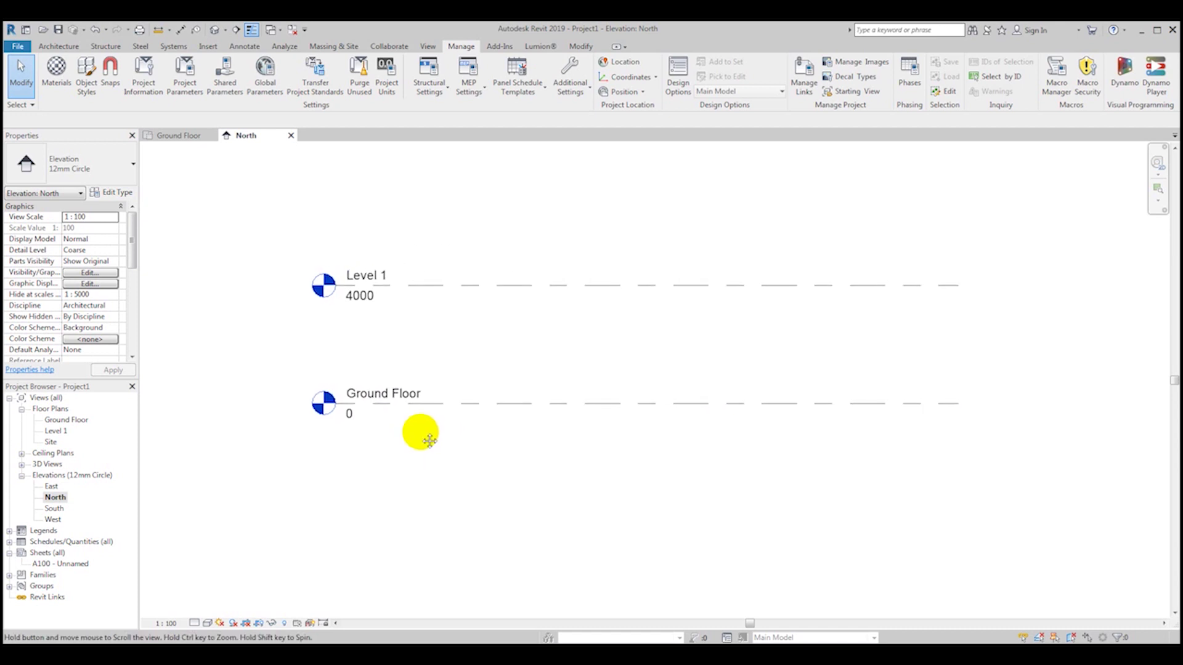
# - Rename Level 1 as First Floor and rename its corresponding views as well
pyautogui.click(480, 456)
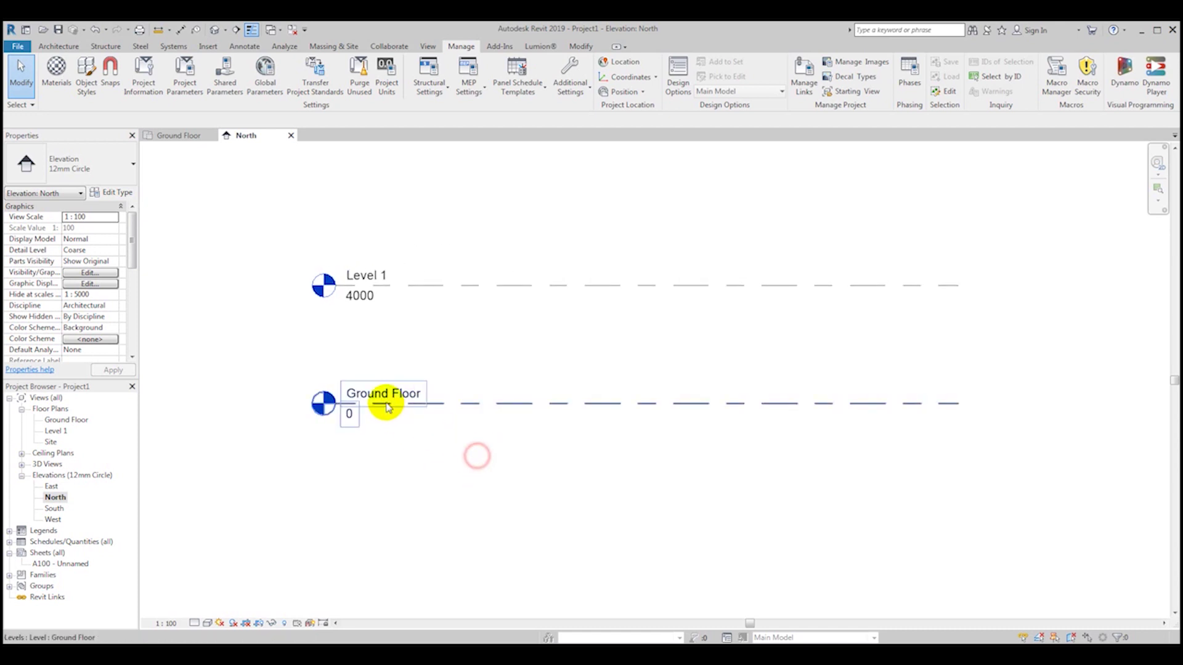
pyautogui.scroll(1, 374, 402)
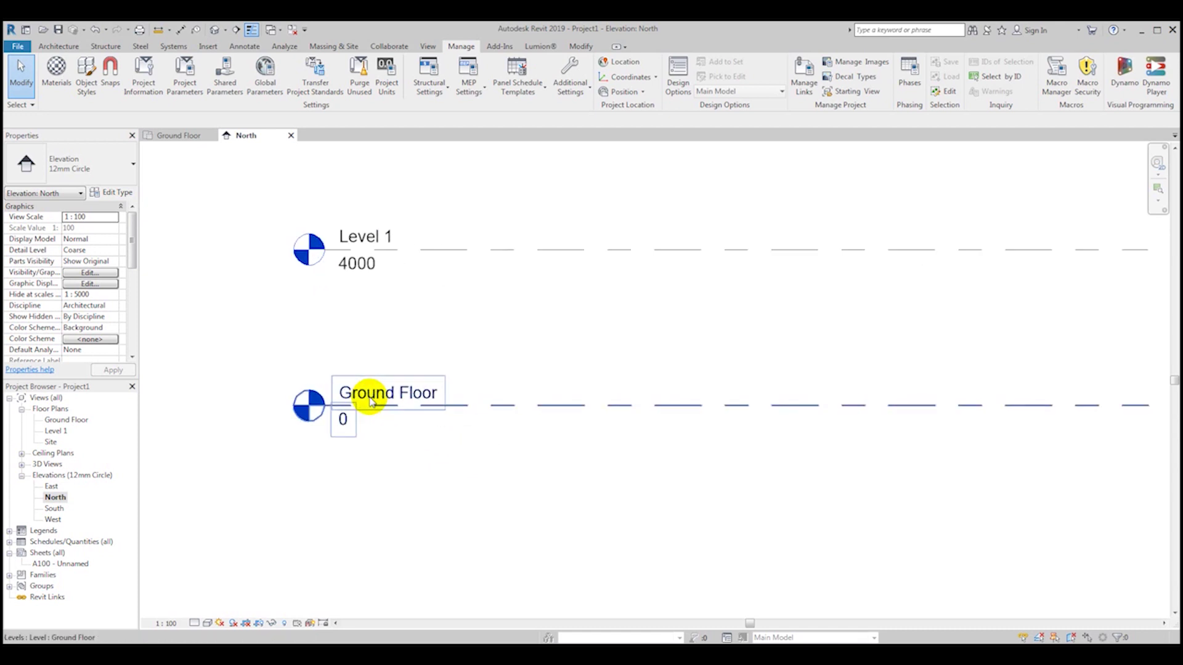
pyautogui.click(377, 236)
pyautogui.click(374, 235)
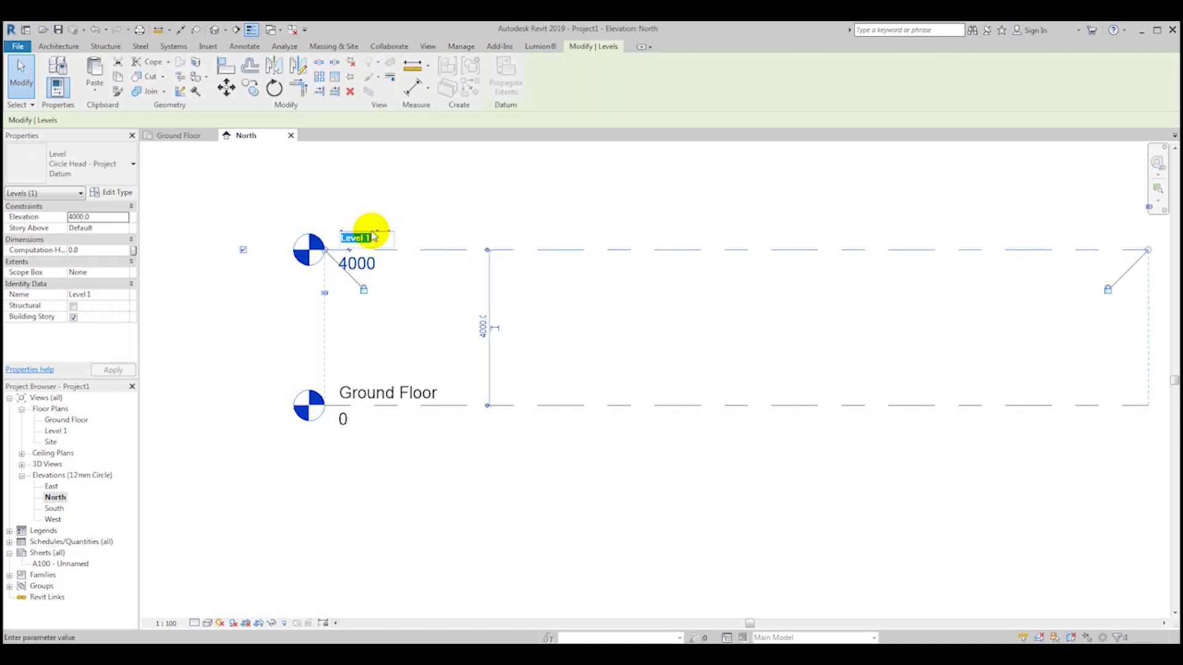
pyautogui.write('First Floor')
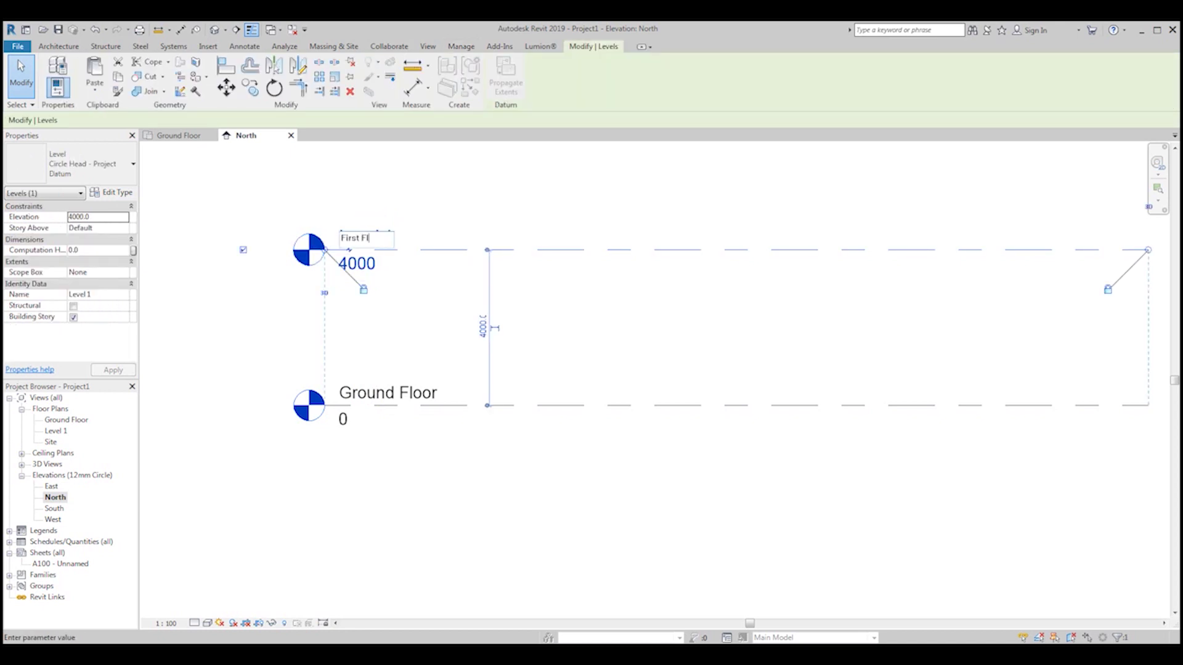
pyautogui.click(570, 201)
pyautogui.click(638, 331)
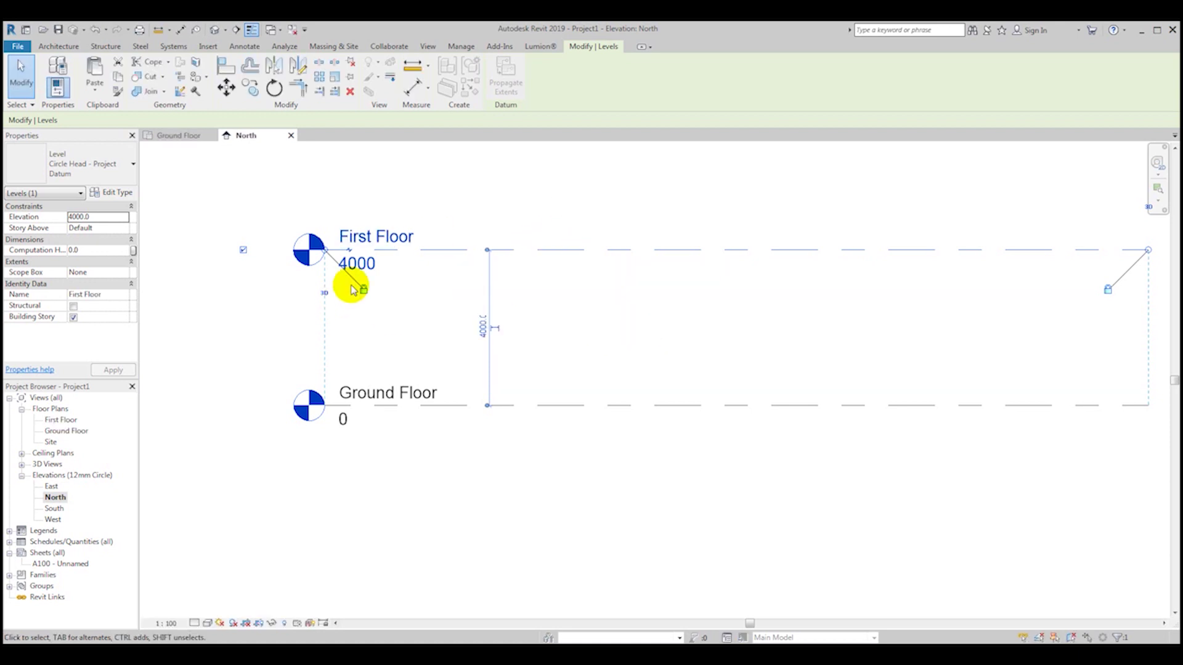
# - Set the First Floor level's elevation to 3300 mm
pyautogui.click(366, 259)
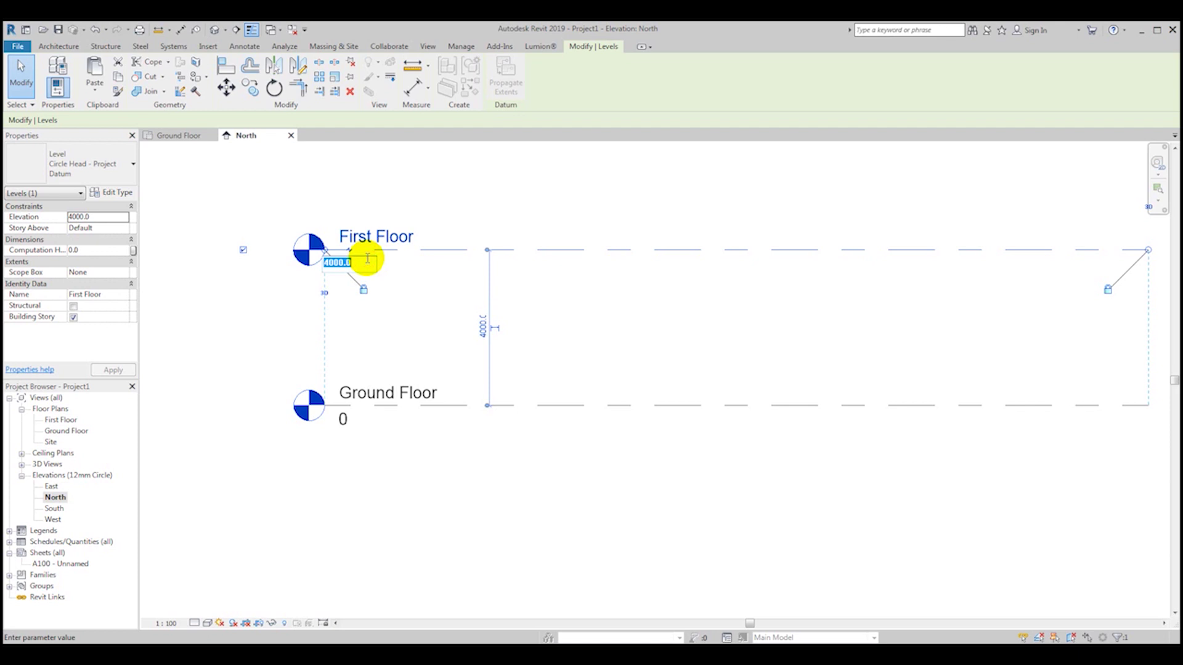
pyautogui.write('3300')
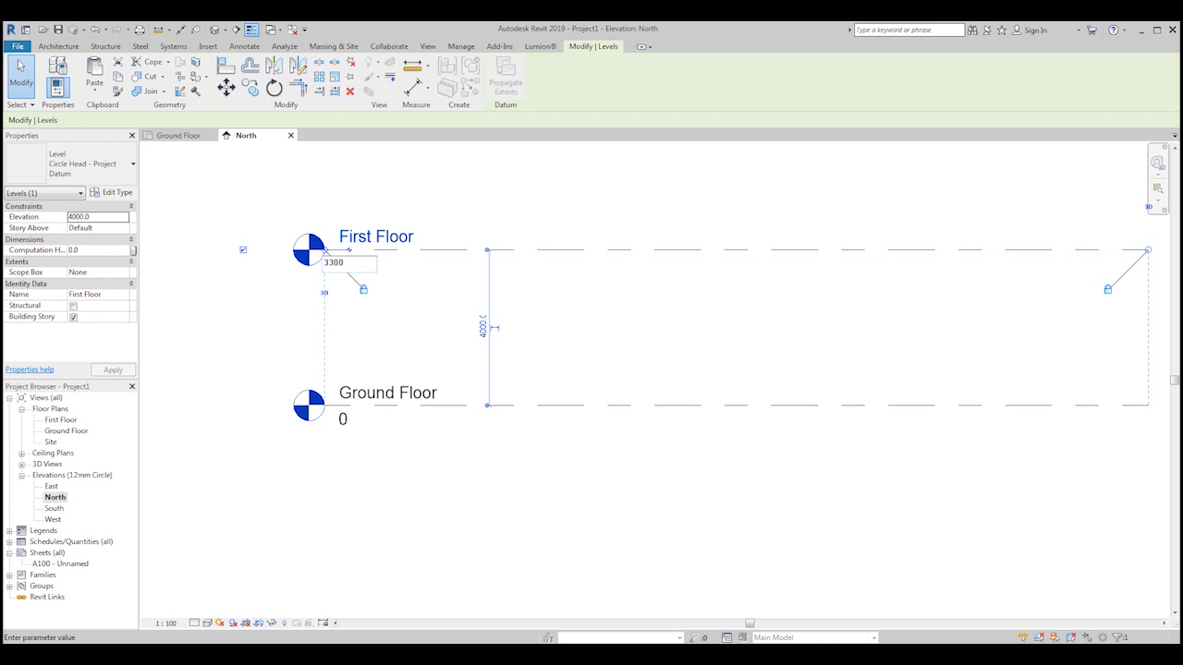
pyautogui.click(483, 194)
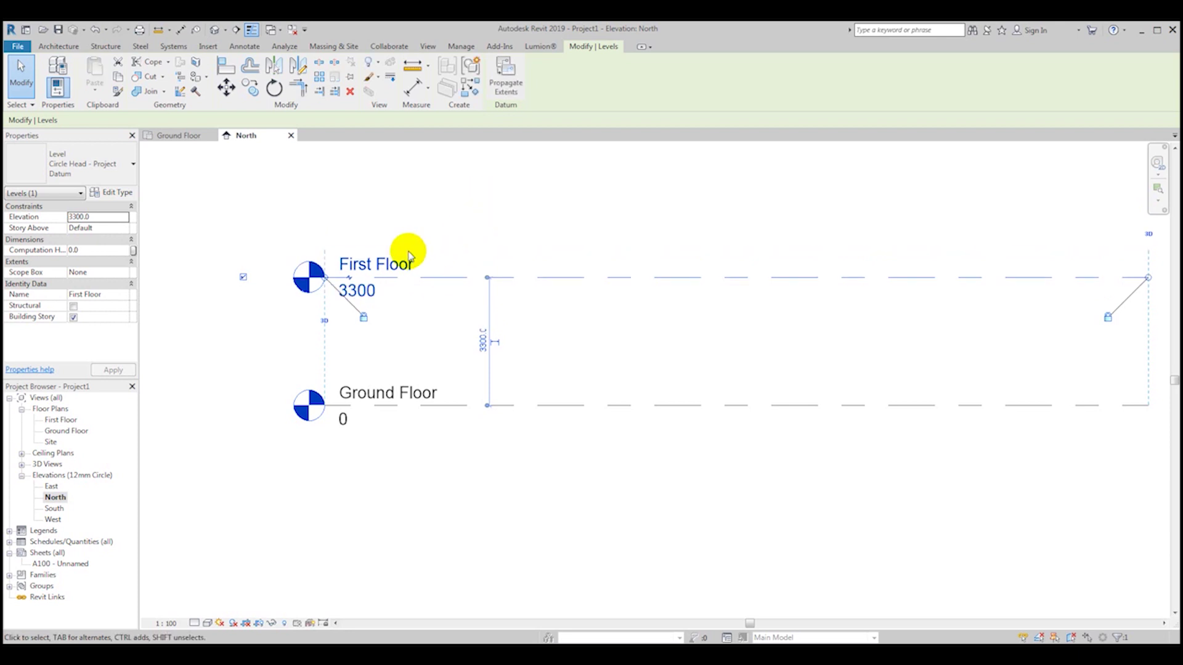
pyautogui.click(551, 491)
pyautogui.scroll(-3, 417, 388)
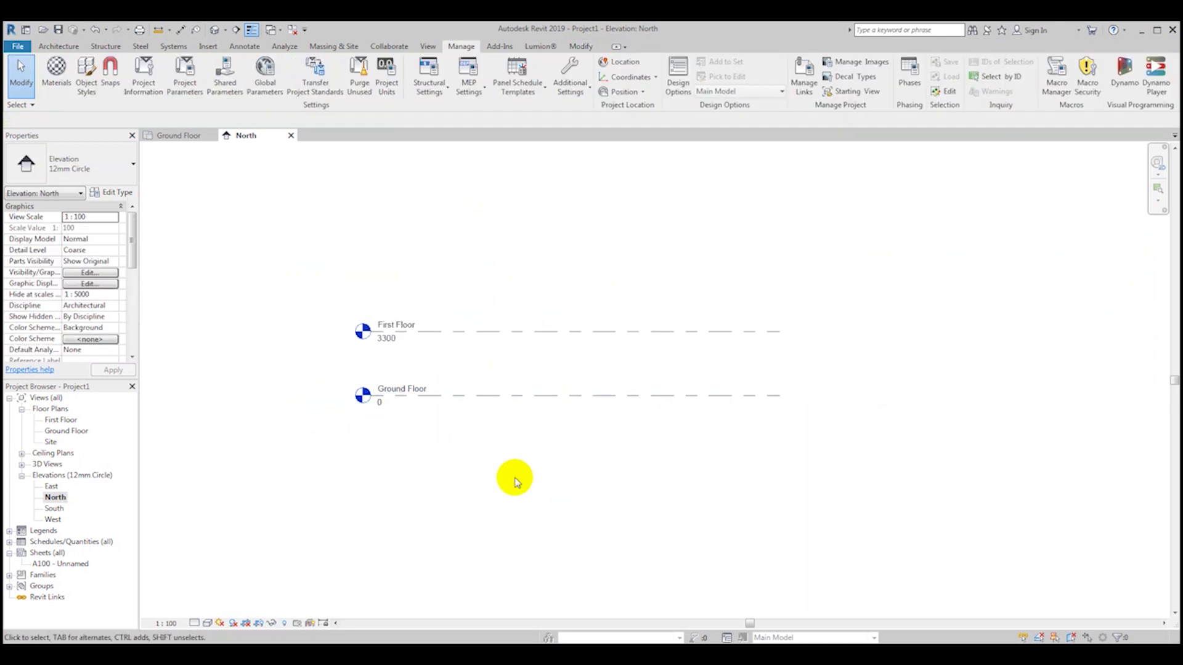
pyautogui.scroll(2, 406, 400)
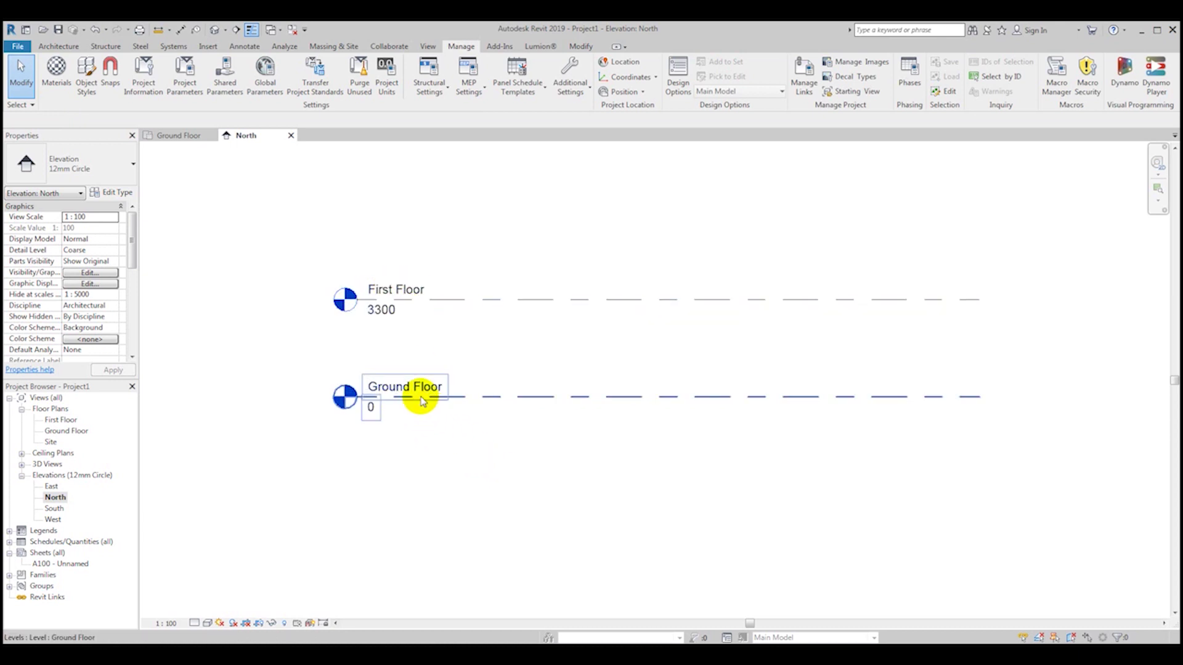
pyautogui.scroll(-2, 416, 410)
pyautogui.moveTo(409, 423); pyautogui.dragTo(439, 446, button='middle')
pyautogui.scroll(2, 379, 372)
pyautogui.scroll(-2, 377, 376)
pyautogui.click(373, 379)
pyautogui.click(478, 478)
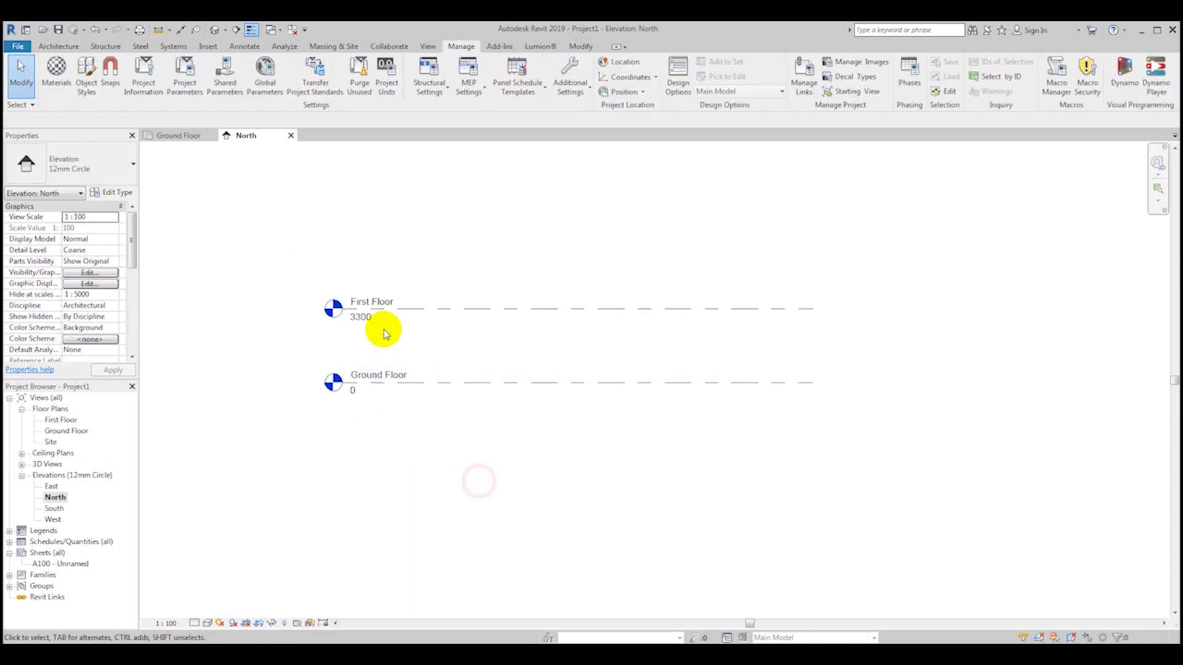
pyautogui.click(360, 297)
pyautogui.click(347, 249)
pyautogui.scroll(2, 346, 249)
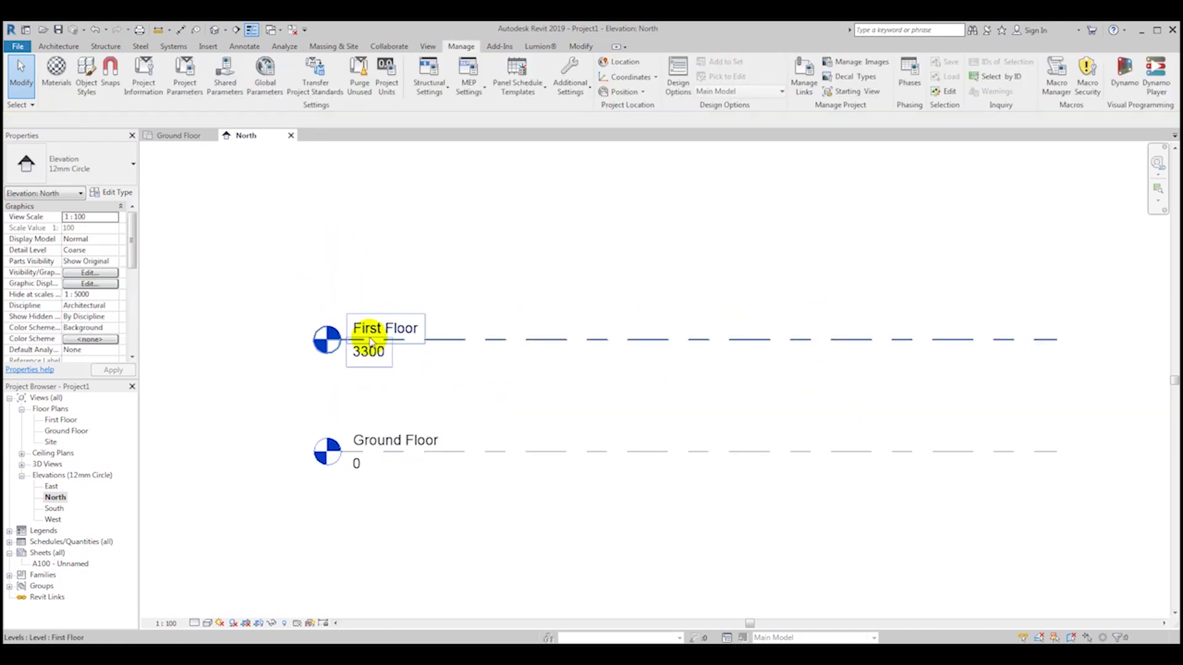
pyautogui.scroll(-1, 367, 293)
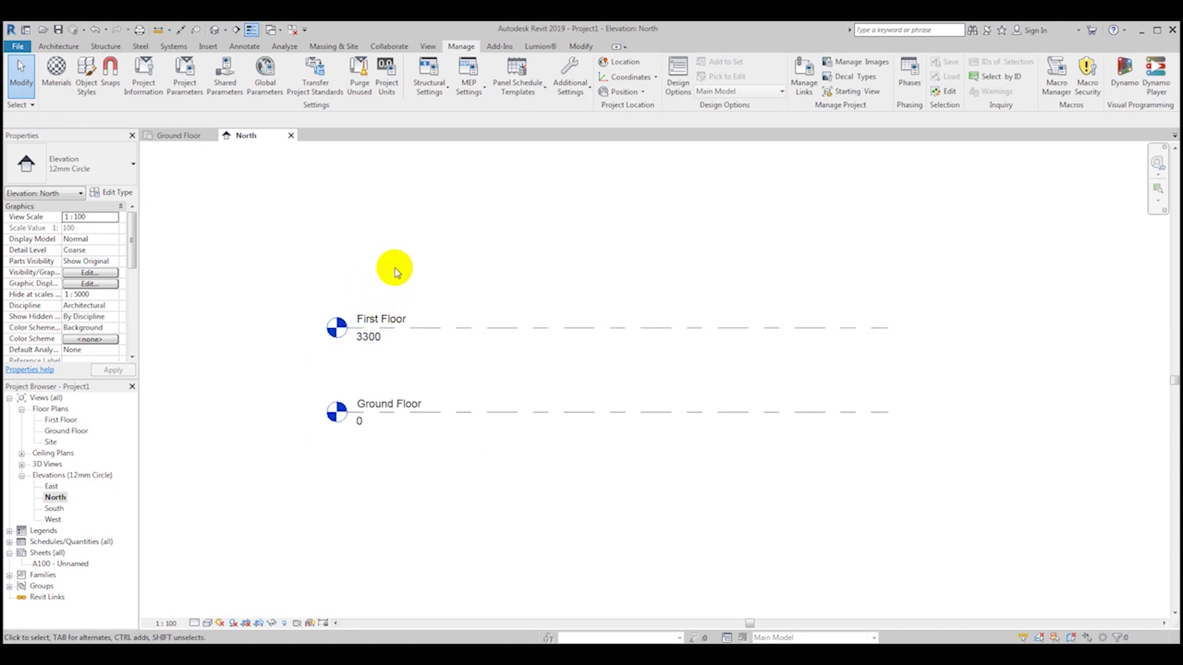
pyautogui.scroll(1, 395, 272)
pyautogui.scroll(1, 400, 272)
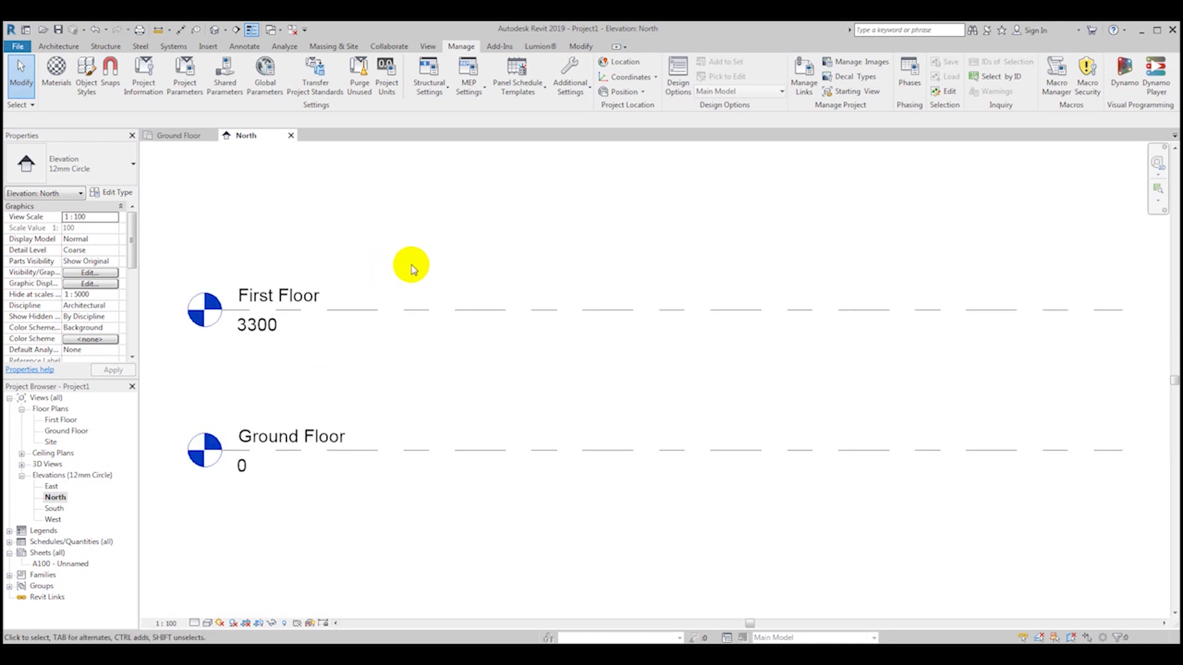
pyautogui.scroll(-1, 404, 311)
# - Copy the First Floor level vertically upwards by about 2800 mm with the Constrain option enabled
pyautogui.click(391, 311)
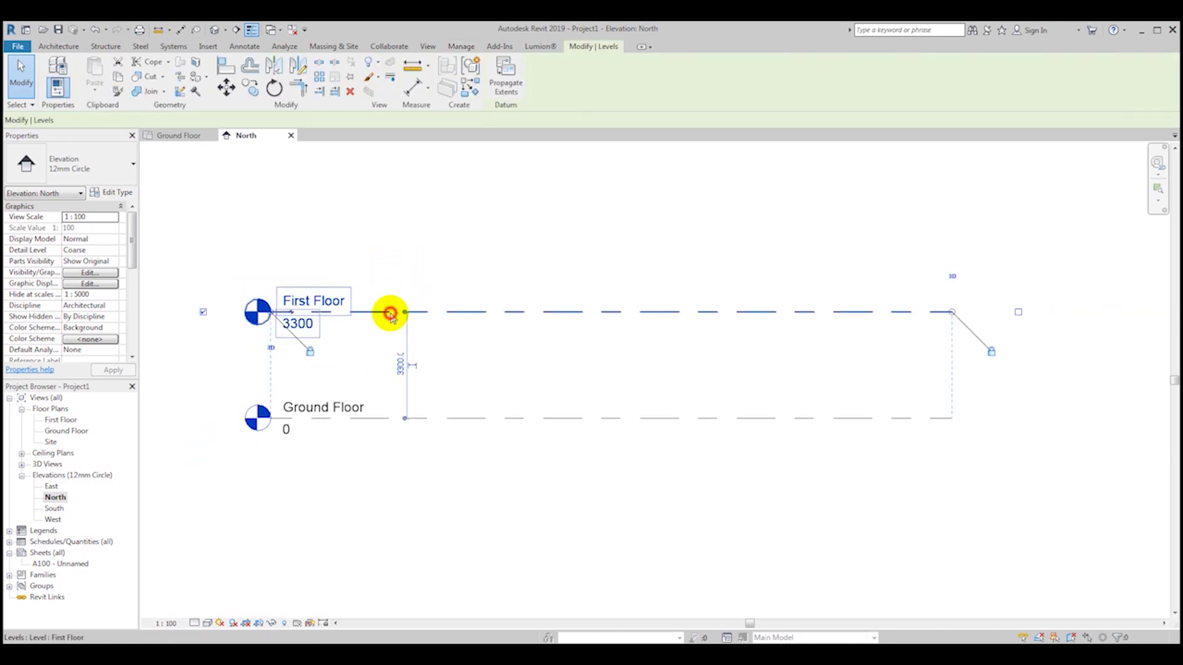
pyautogui.click(502, 370)
pyautogui.click(322, 304)
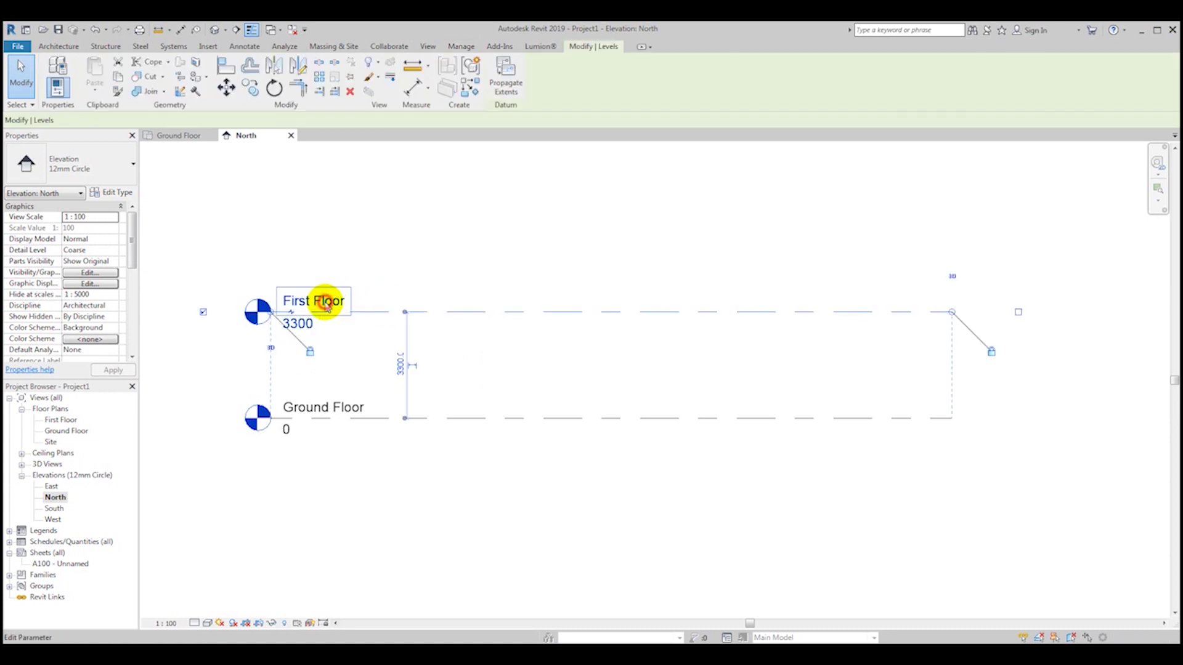
pyautogui.scroll(-1, 456, 377)
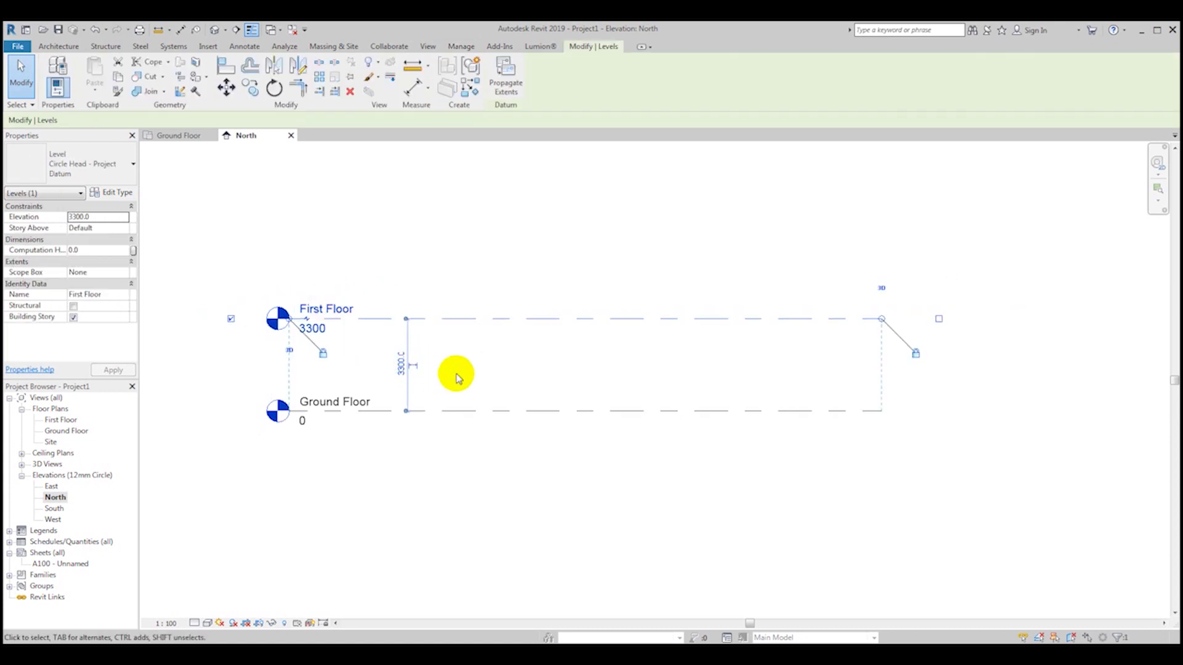
pyautogui.click(250, 88)
pyautogui.click(429, 337)
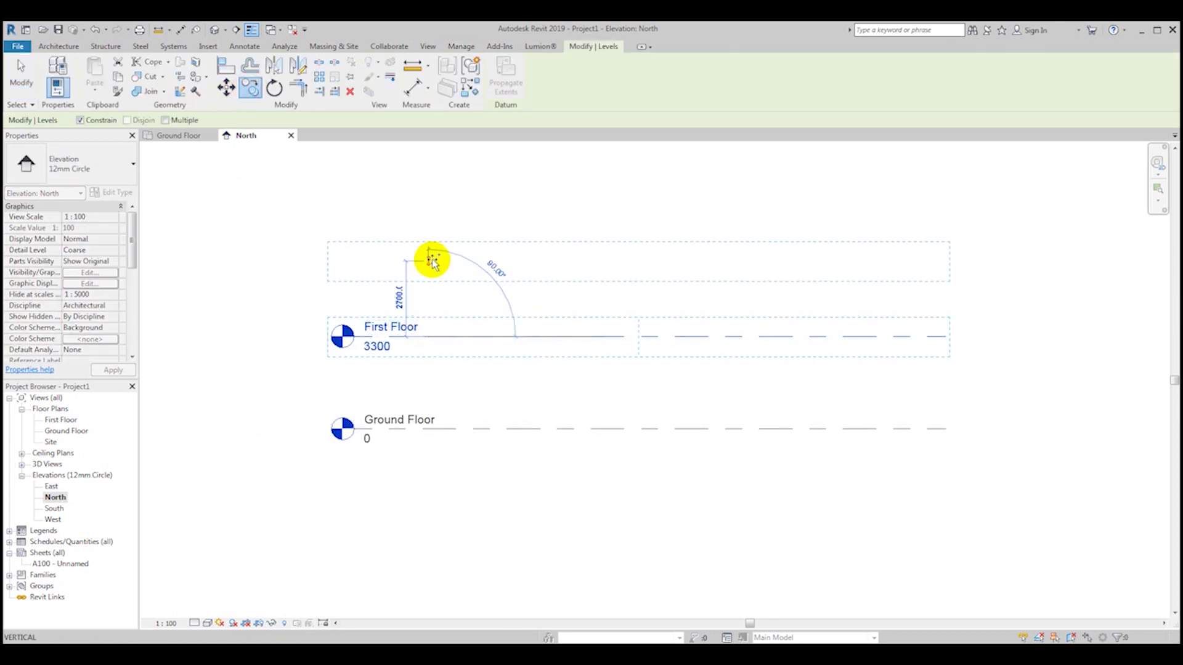
pyautogui.click(431, 258)
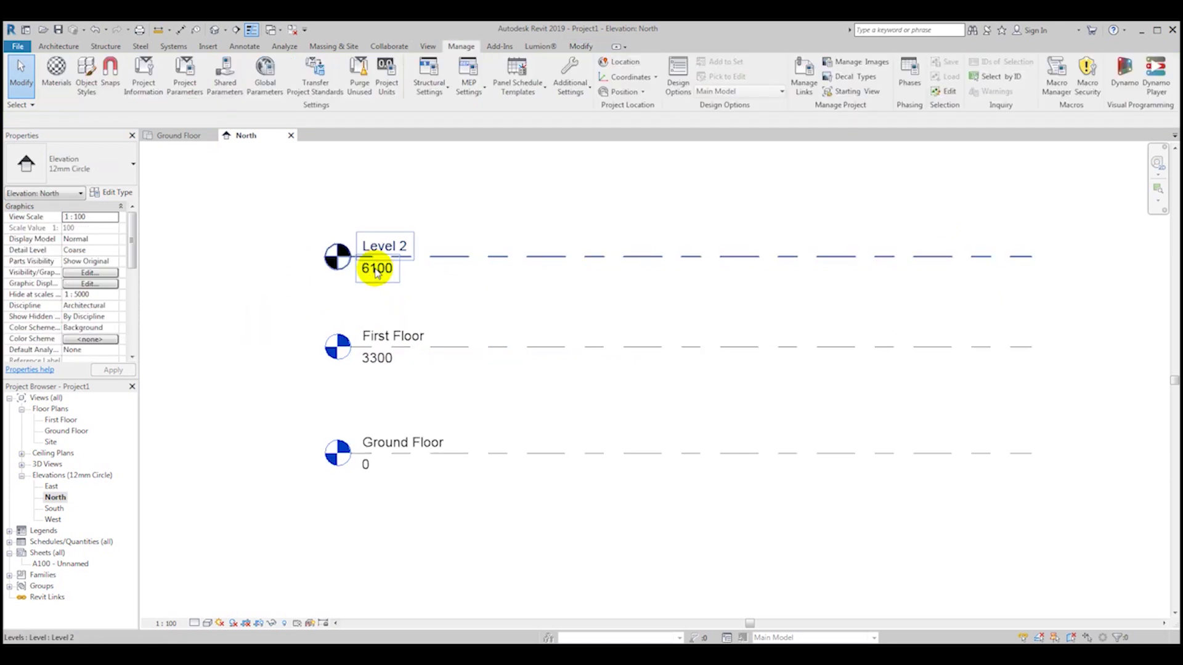
pyautogui.scroll(3, 319, 306)
pyautogui.scroll(-3, 311, 305)
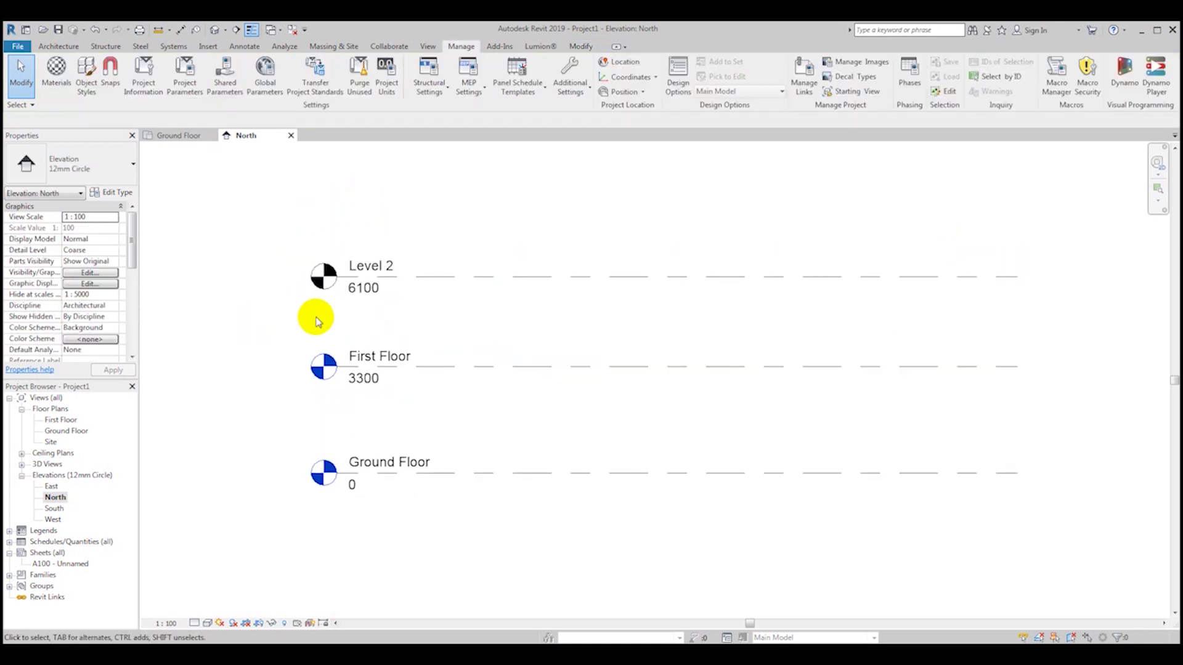
pyautogui.scroll(2, 406, 321)
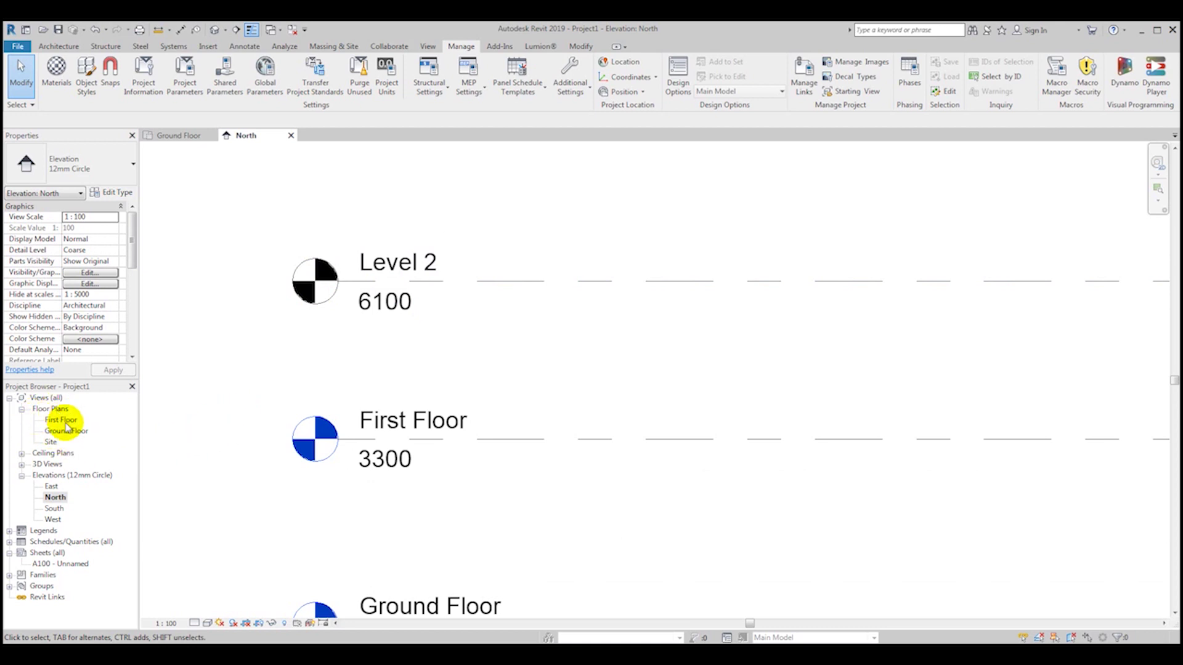
pyautogui.scroll(-3, 370, 321)
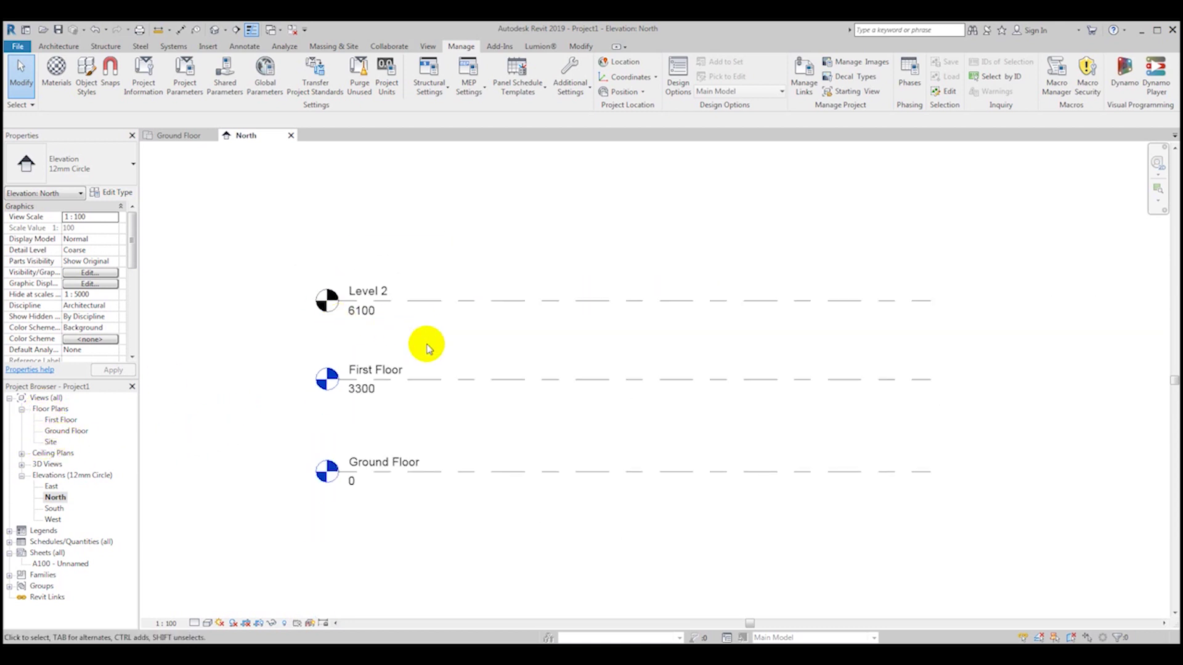
pyautogui.click(411, 301)
pyautogui.click(409, 241)
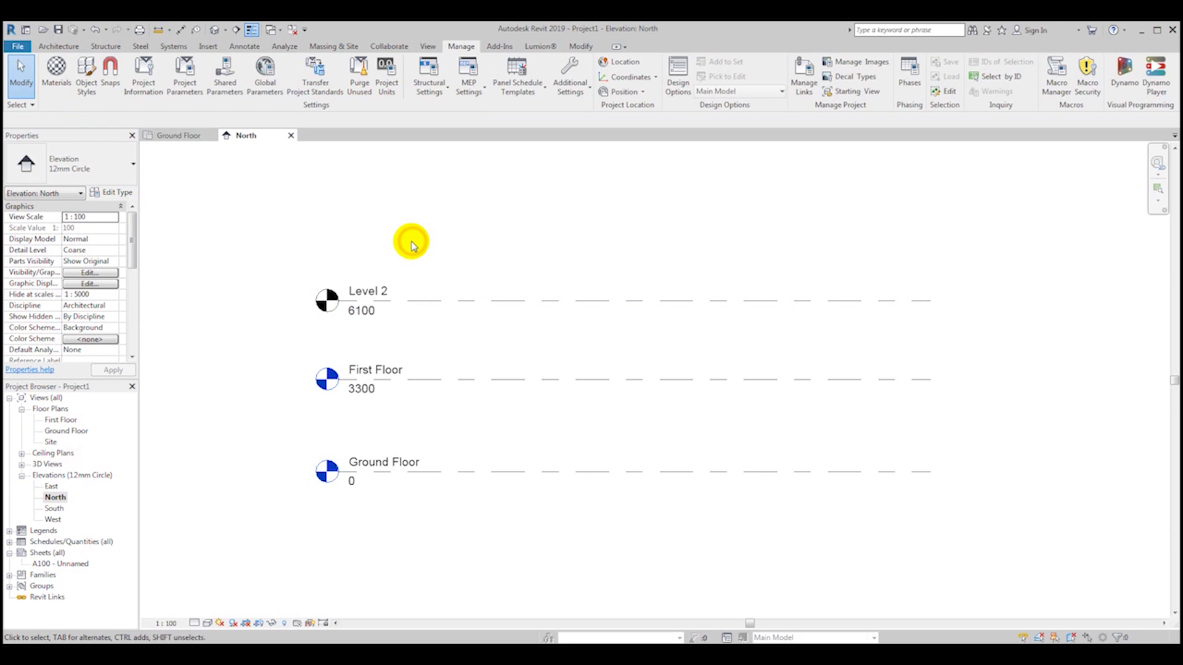
# - Create a new floor plan view for Level 2, closing the opened plan to return to the North elevation
pyautogui.click(395, 301)
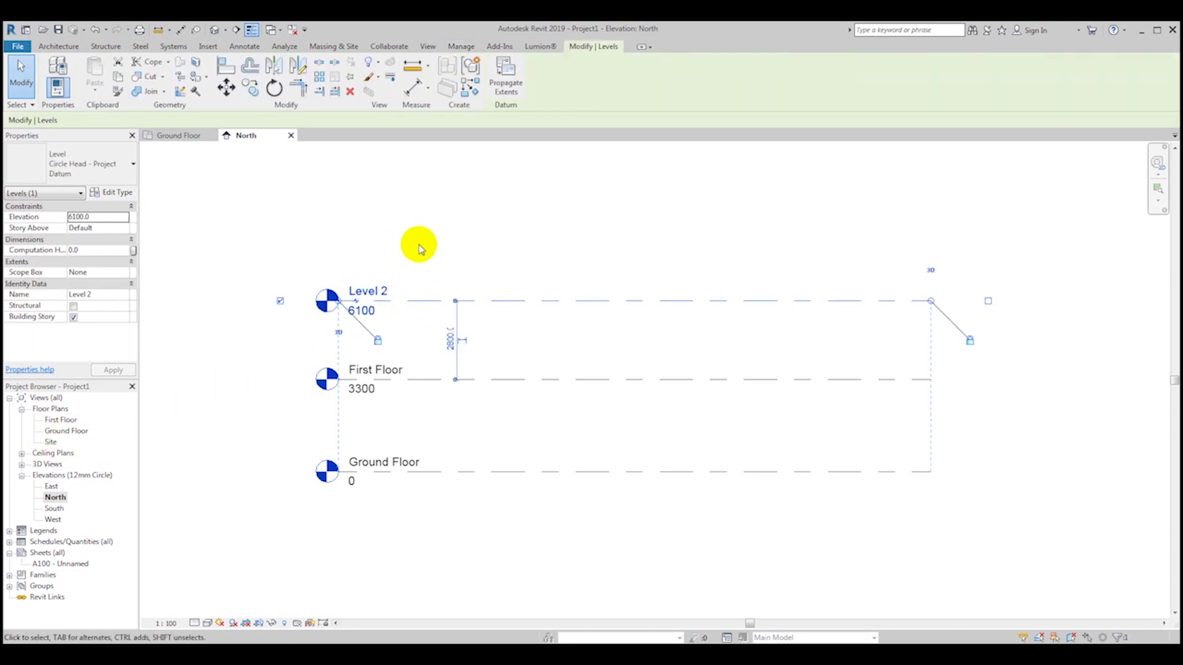
pyautogui.click(428, 47)
pyautogui.moveTo(483, 211); pyautogui.dragTo(422, 232, button='middle')
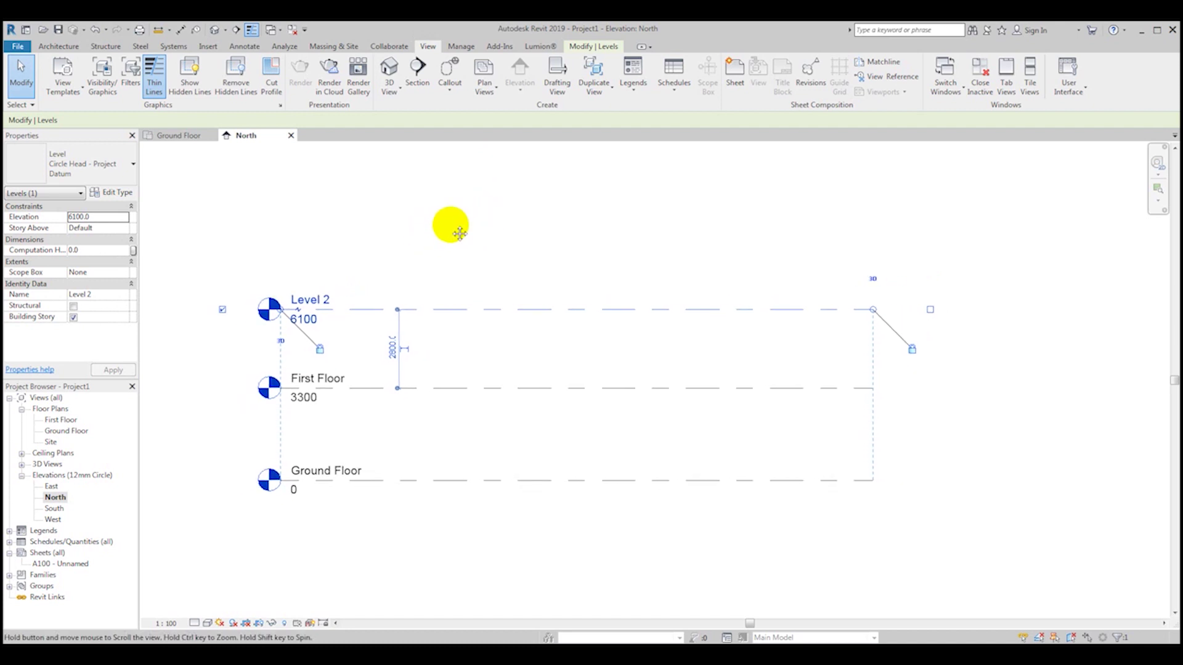
pyautogui.scroll(2, 429, 248)
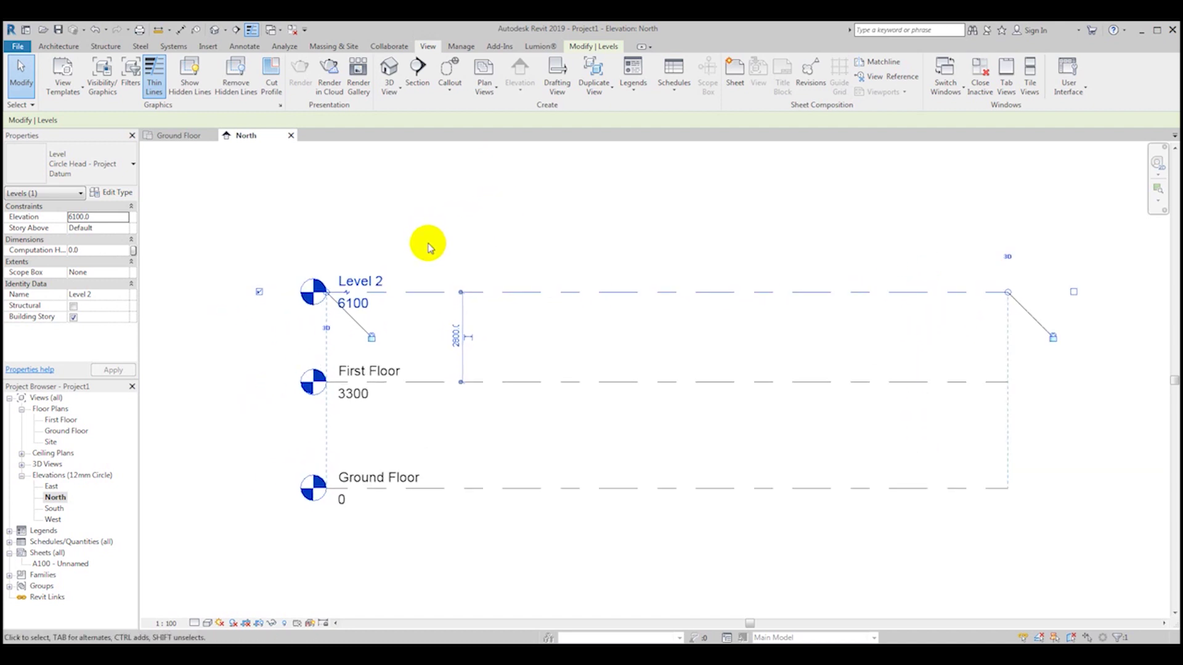
pyautogui.click(484, 90)
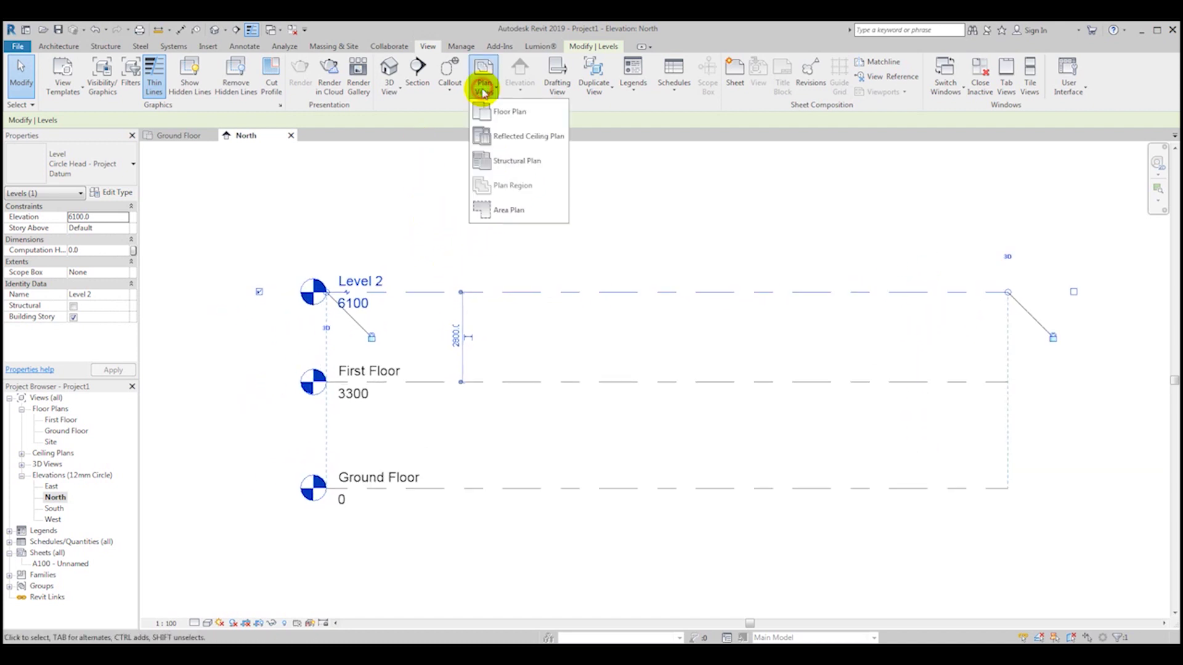
pyautogui.click(503, 114)
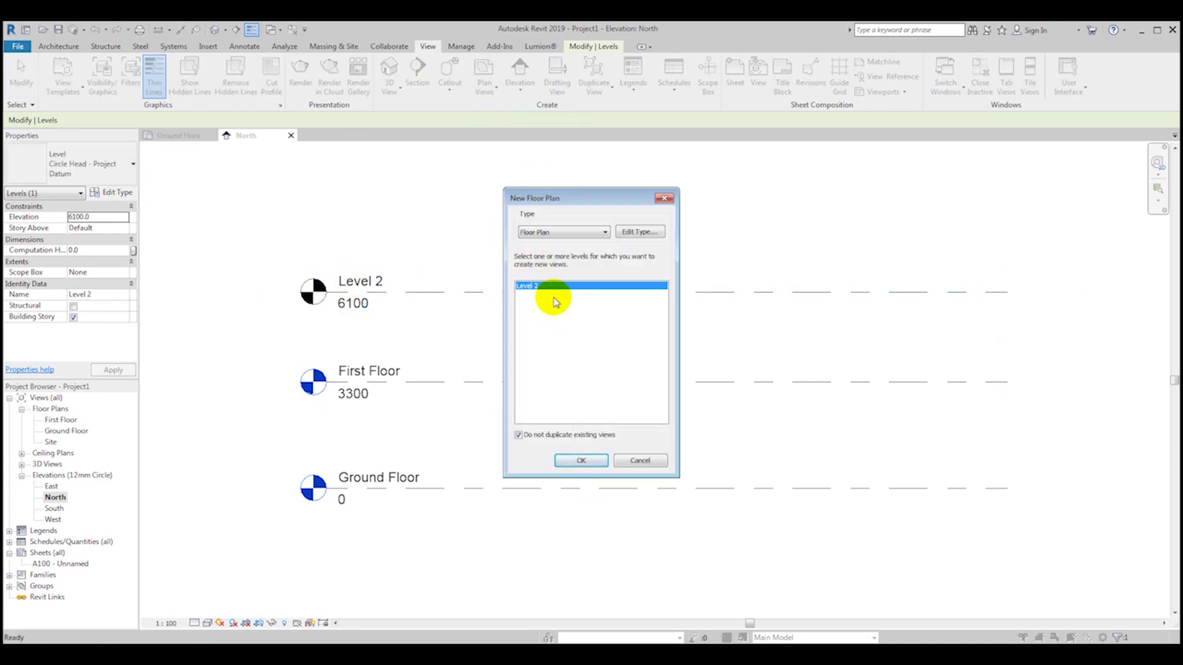
pyautogui.click(576, 460)
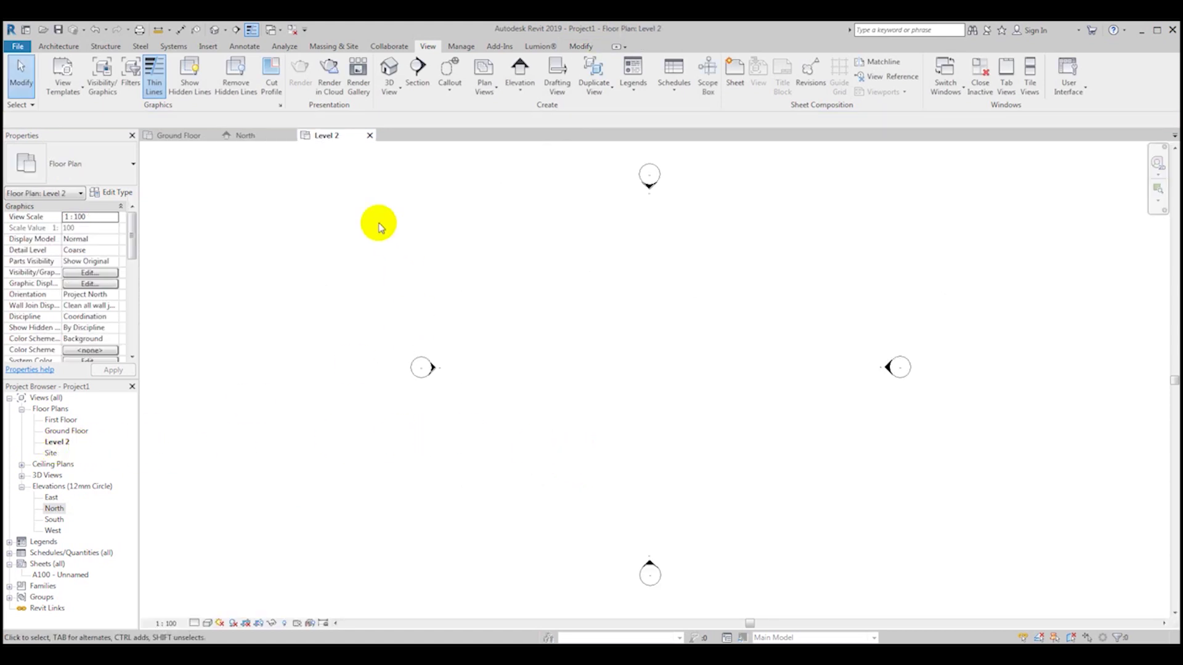
pyautogui.click(369, 136)
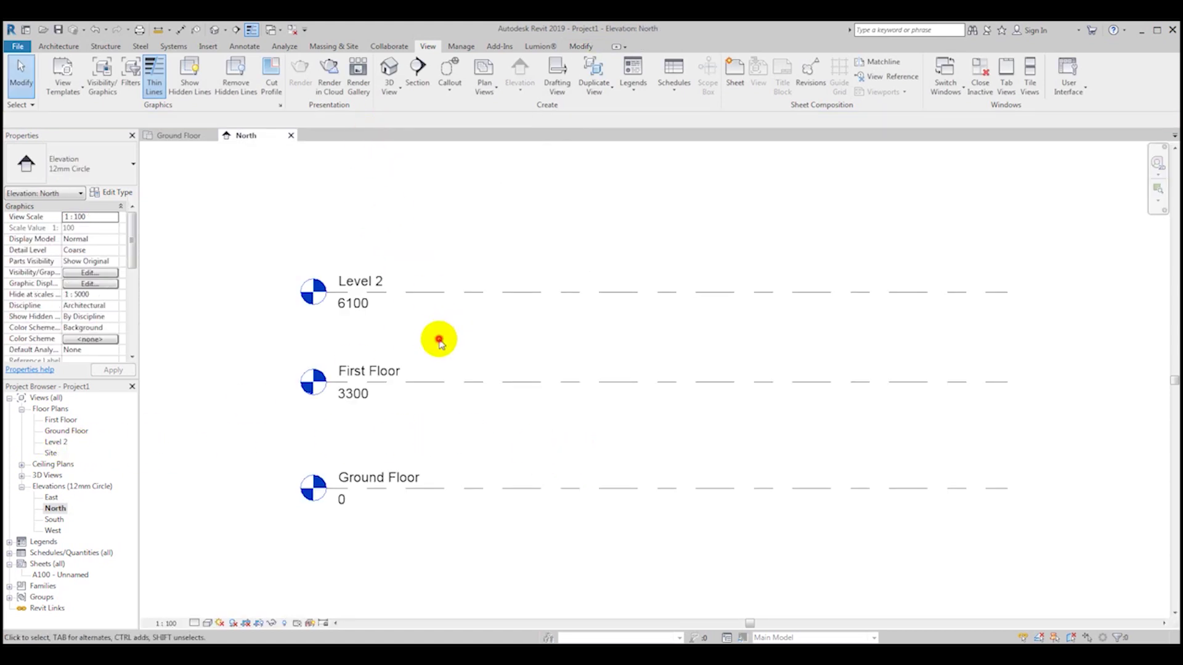
# - Delete the Level 2 level together with its floor plan view
pyautogui.click(383, 292)
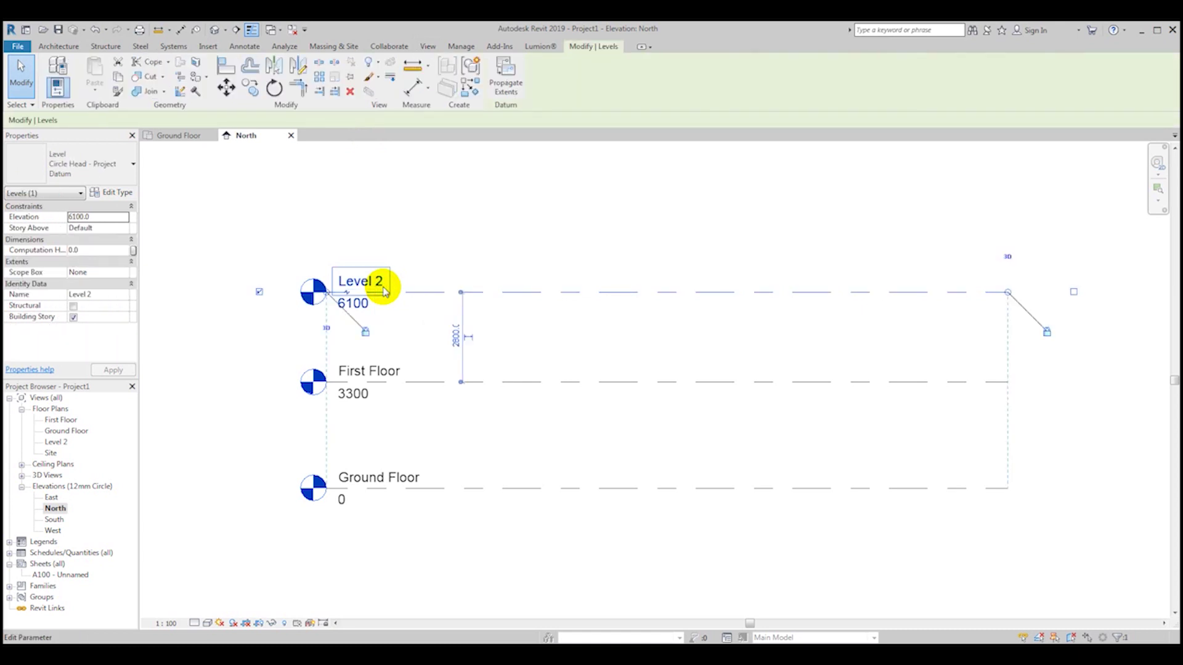
pyautogui.press('Delete')
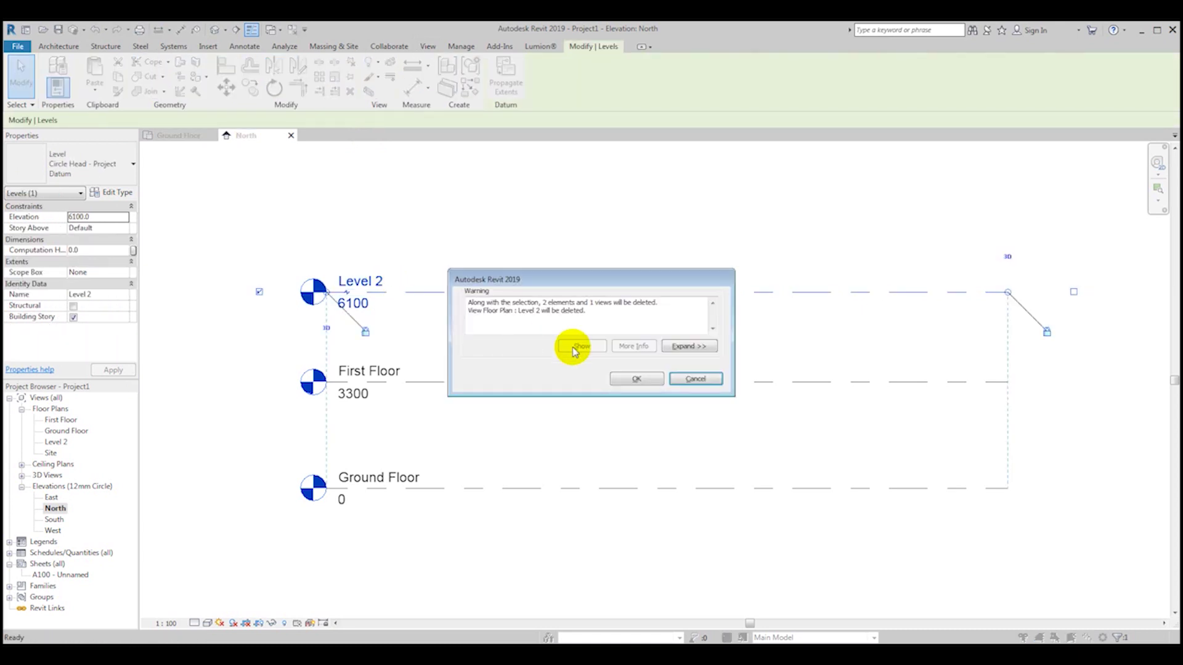
pyautogui.click(627, 376)
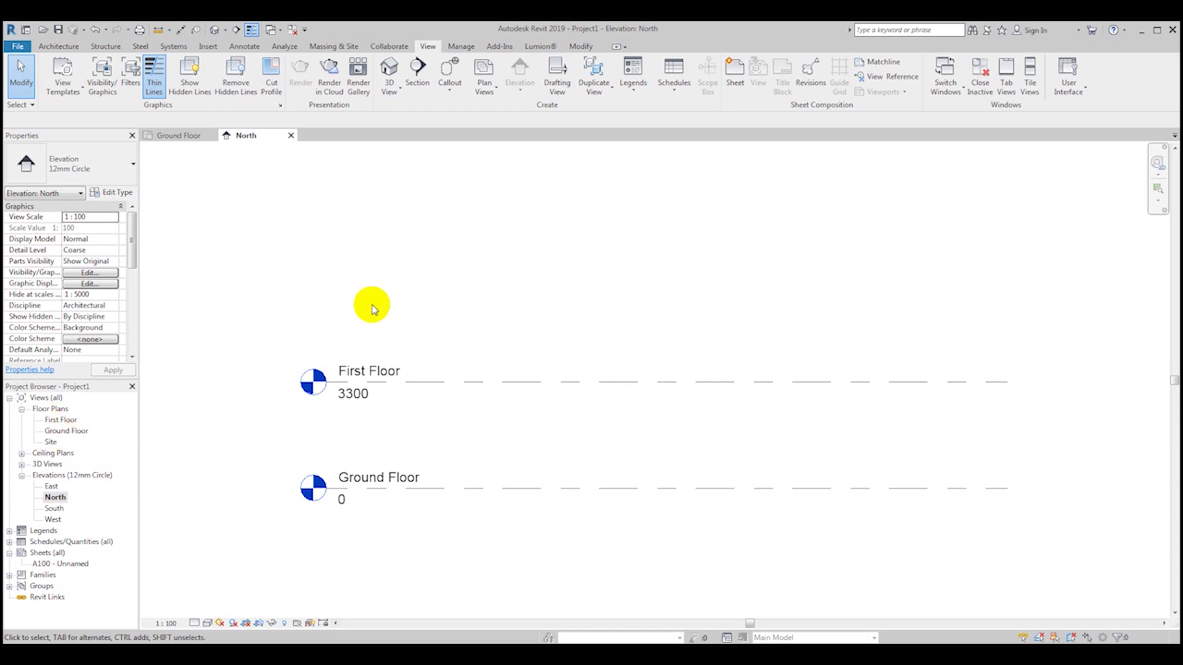
pyautogui.scroll(-2, 395, 326)
pyautogui.moveTo(423, 351); pyautogui.dragTo(406, 276, button='middle')
pyautogui.scroll(3, 397, 333)
pyautogui.moveTo(430, 396); pyautogui.dragTo(400, 426, button='middle')
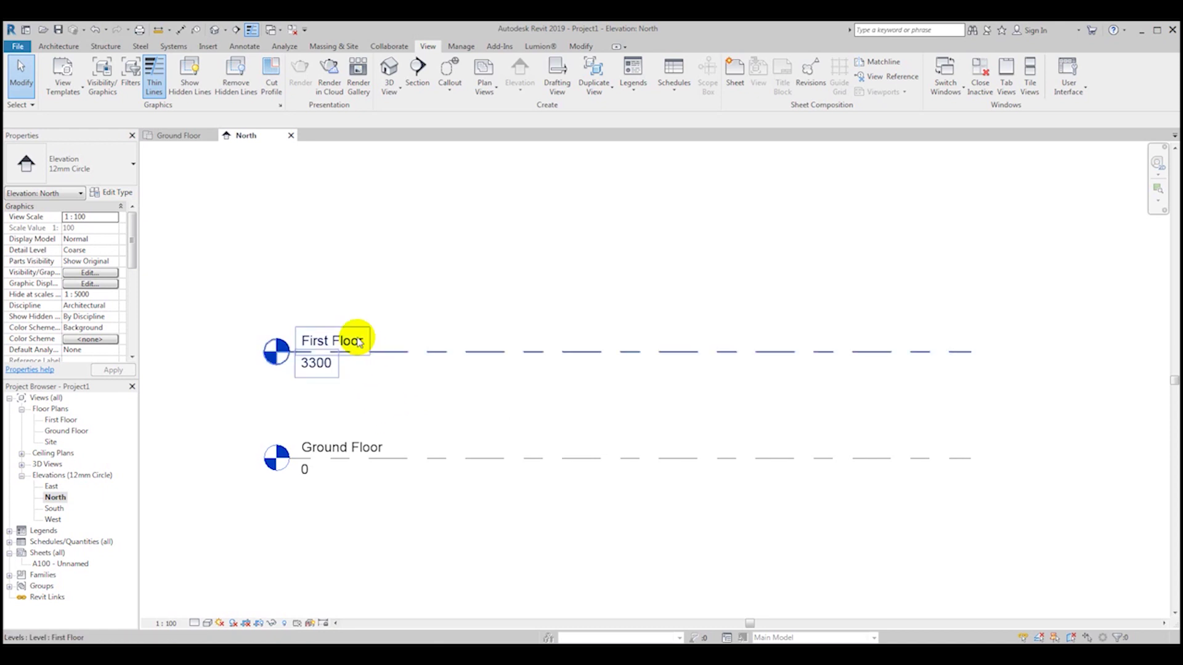
pyautogui.click(348, 343)
pyautogui.click(414, 293)
pyautogui.click(344, 349)
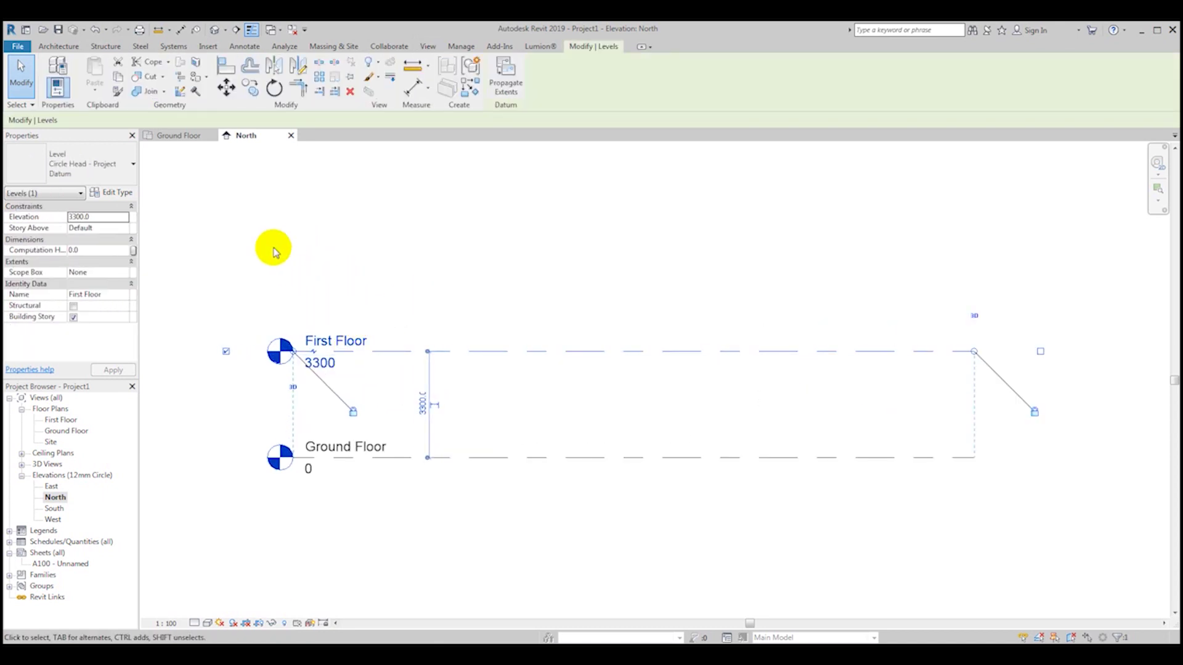
pyautogui.click(446, 314)
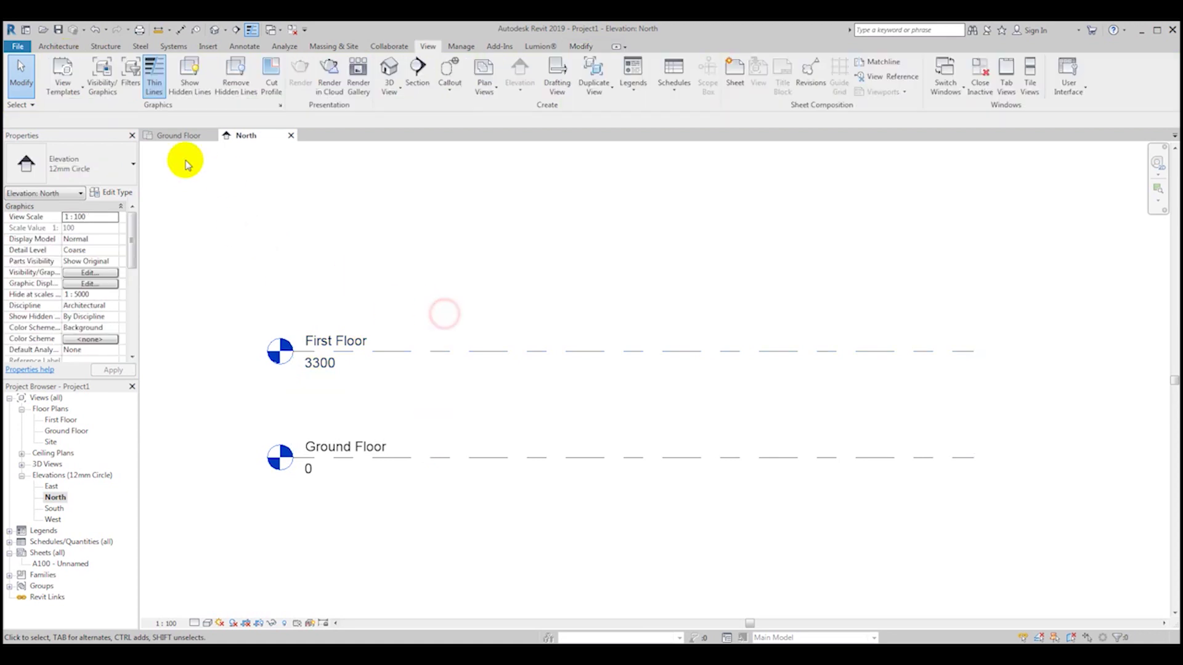
pyautogui.click(66, 45)
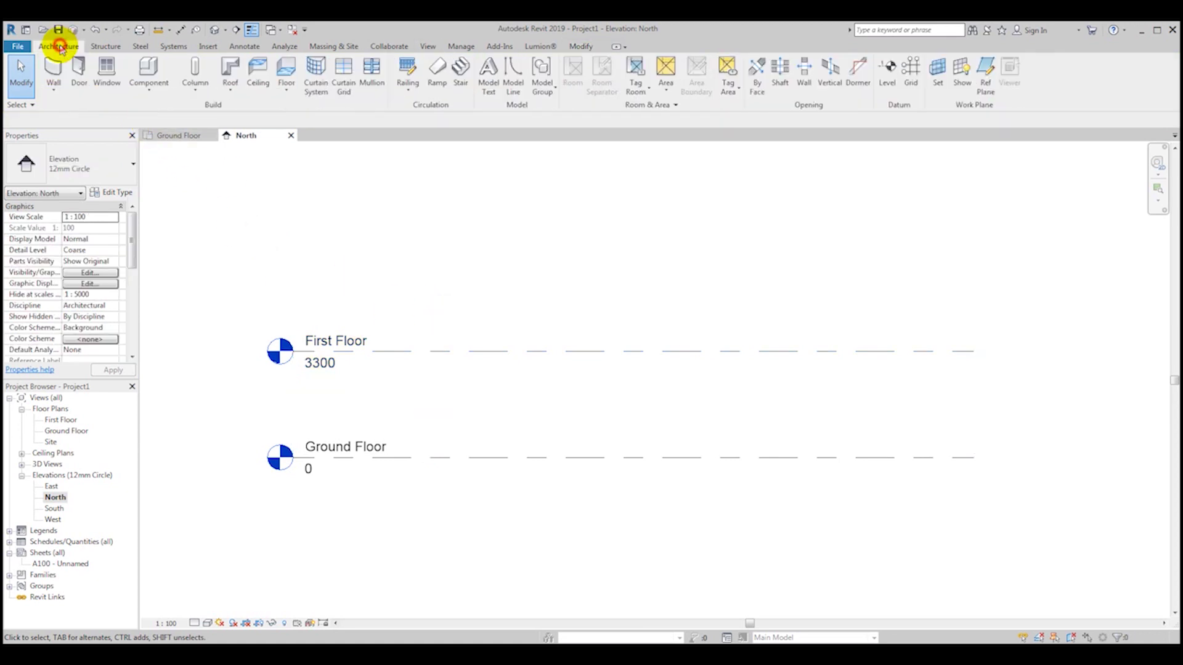
pyautogui.click(888, 87)
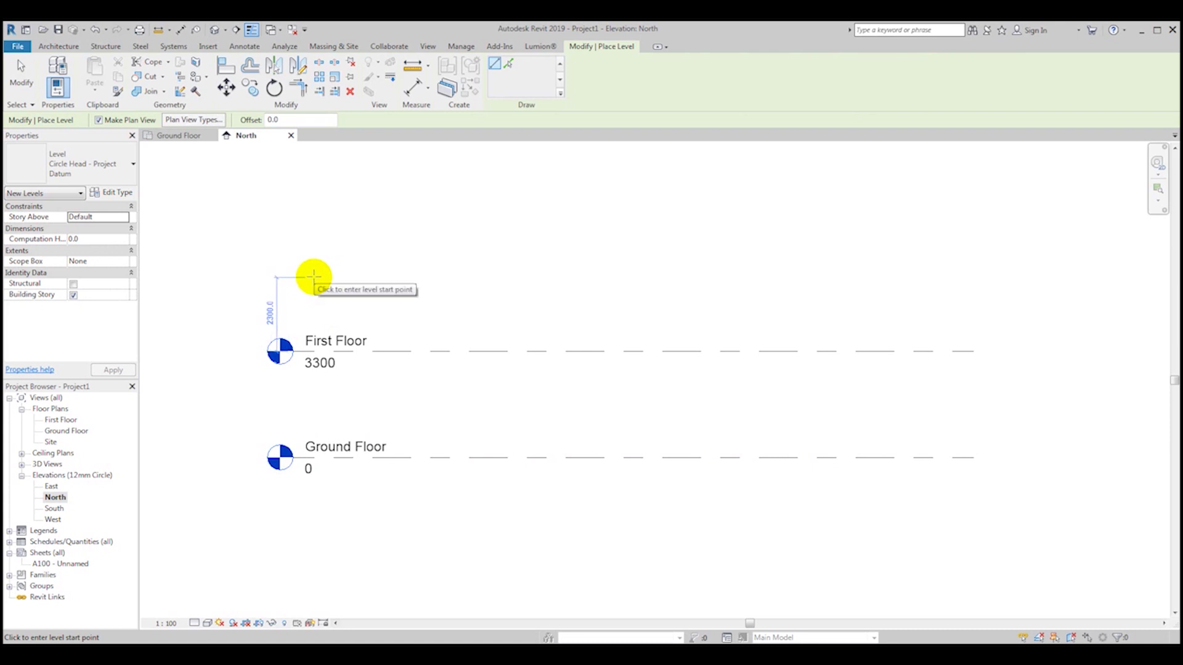
pyautogui.click(21, 74)
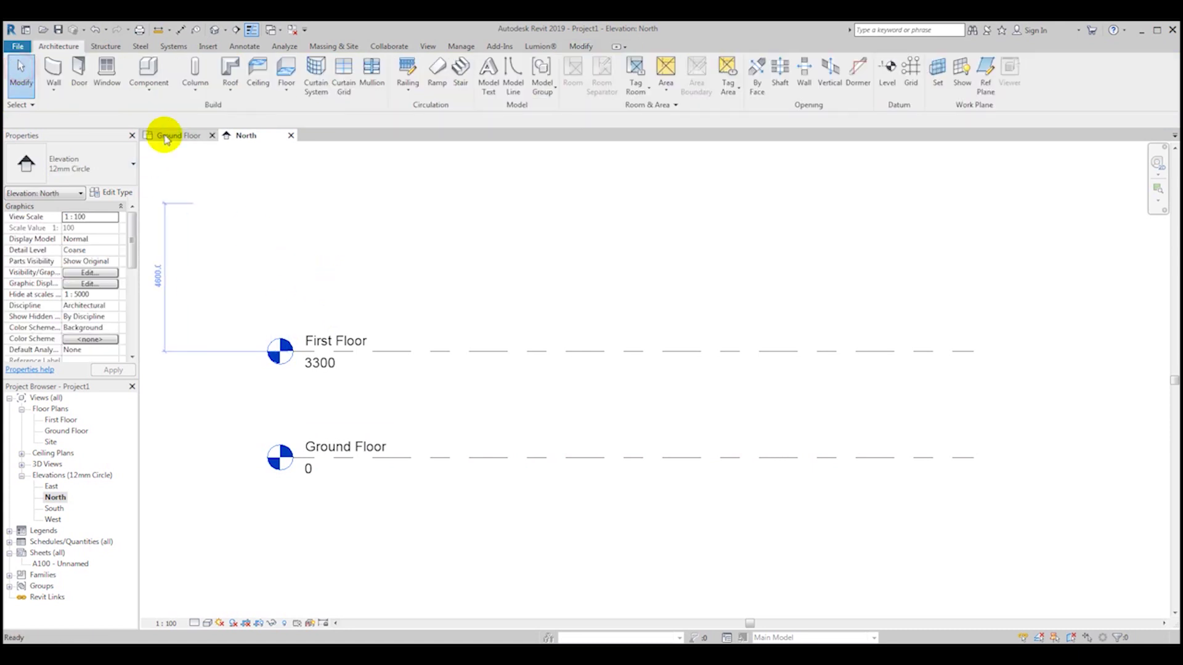
# - Add an aligned dimension between the First Floor and Ground Floor levels in the North elevation
pyautogui.click(245, 48)
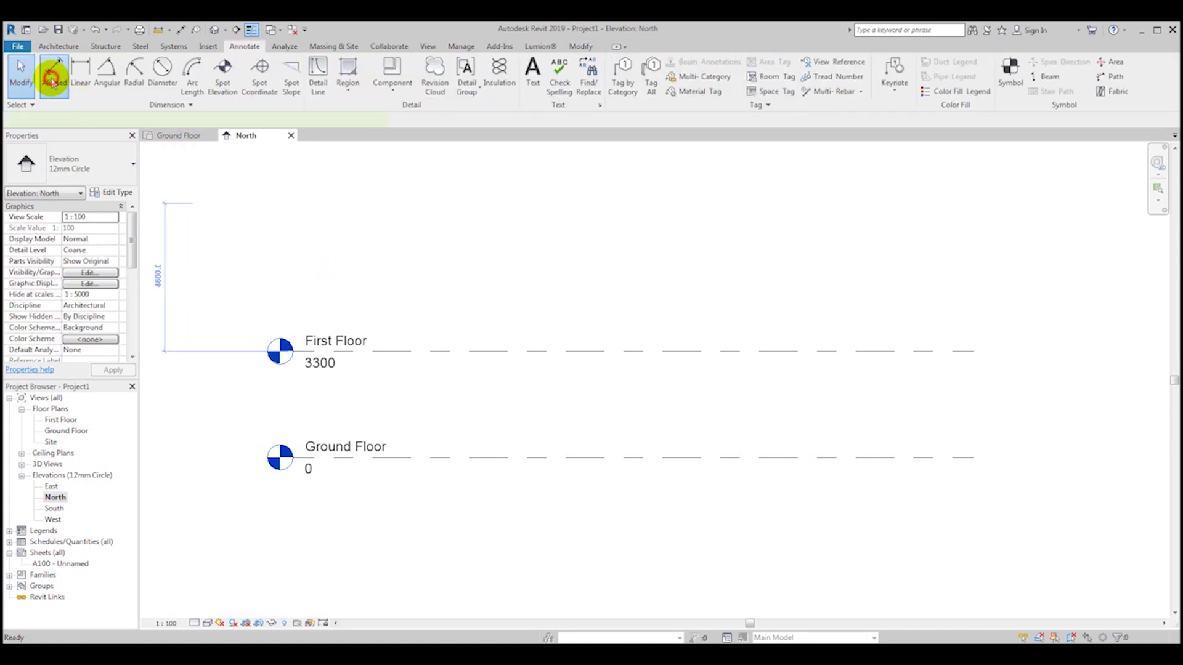
pyautogui.click(51, 79)
pyautogui.click(458, 351)
pyautogui.click(459, 459)
pyautogui.click(467, 520)
pyautogui.click(21, 77)
pyautogui.scroll(2, 395, 370)
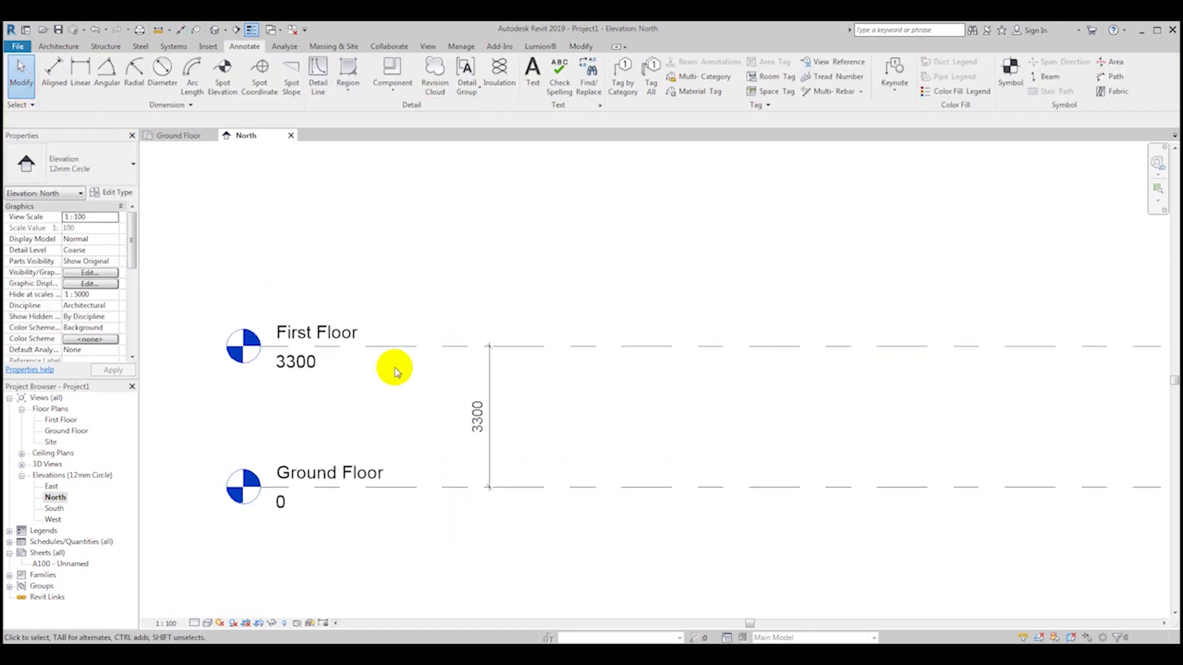
# - Set the dimension between the Ground Floor and First Floor levels to 4000 mm, moving the First Floor level
pyautogui.click(388, 344)
pyautogui.scroll(2, 473, 425)
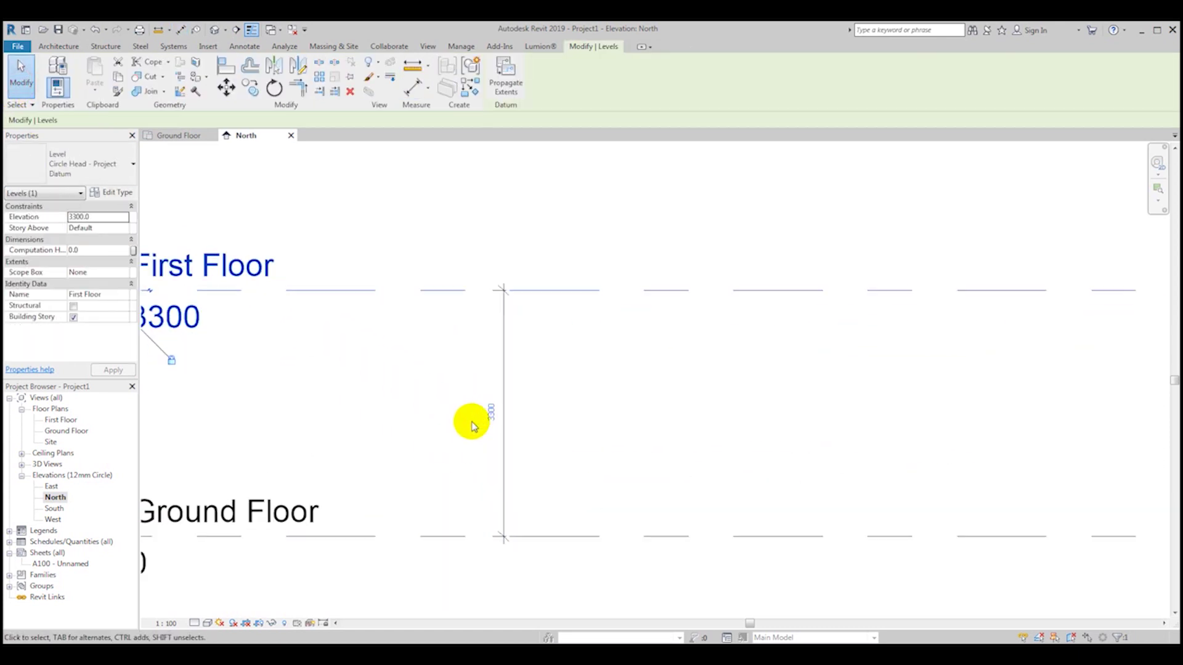
pyautogui.scroll(-2, 487, 418)
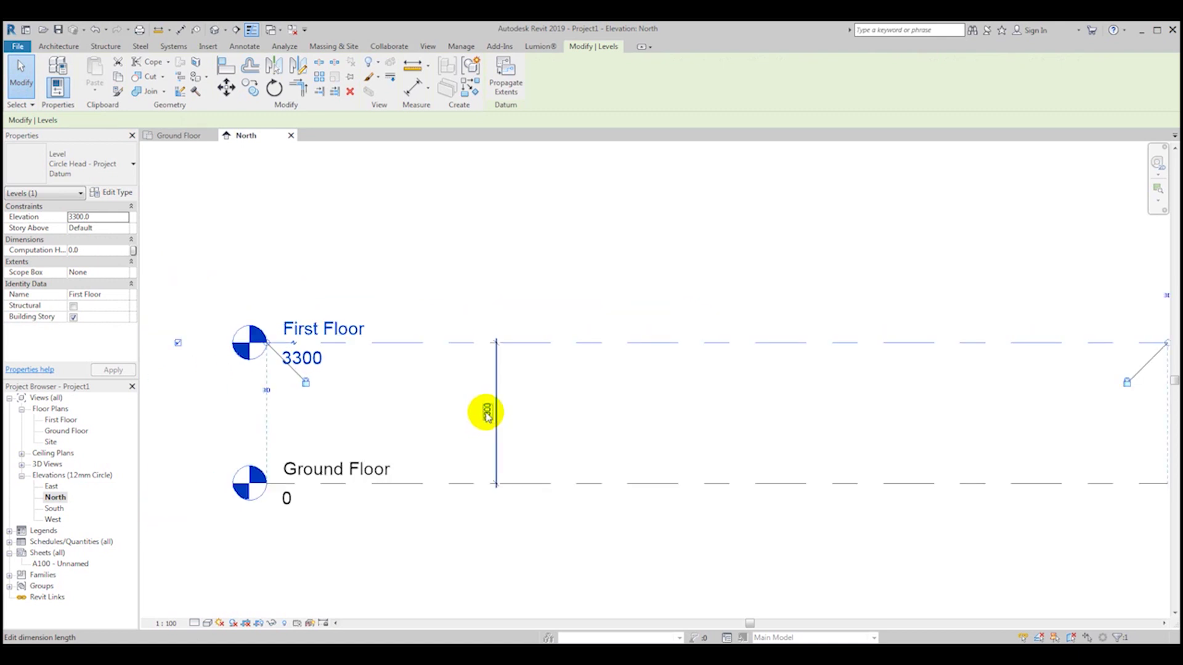
pyautogui.click(486, 413)
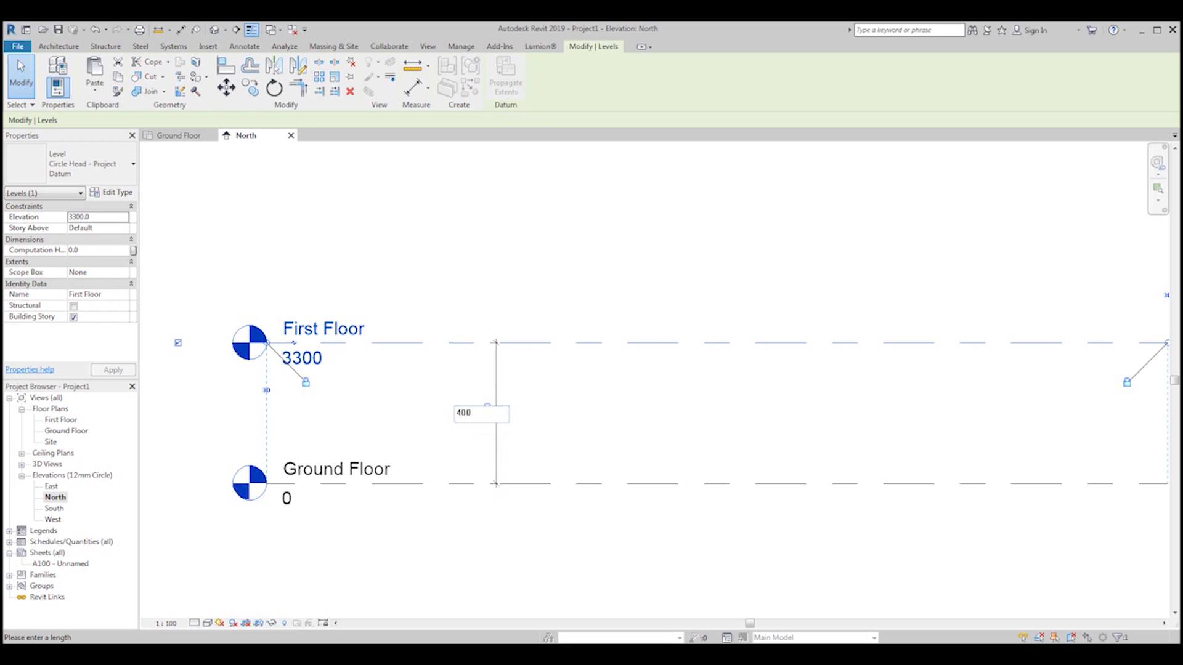
pyautogui.write('4000')
pyautogui.press('Return')
pyautogui.scroll(-2, 359, 290)
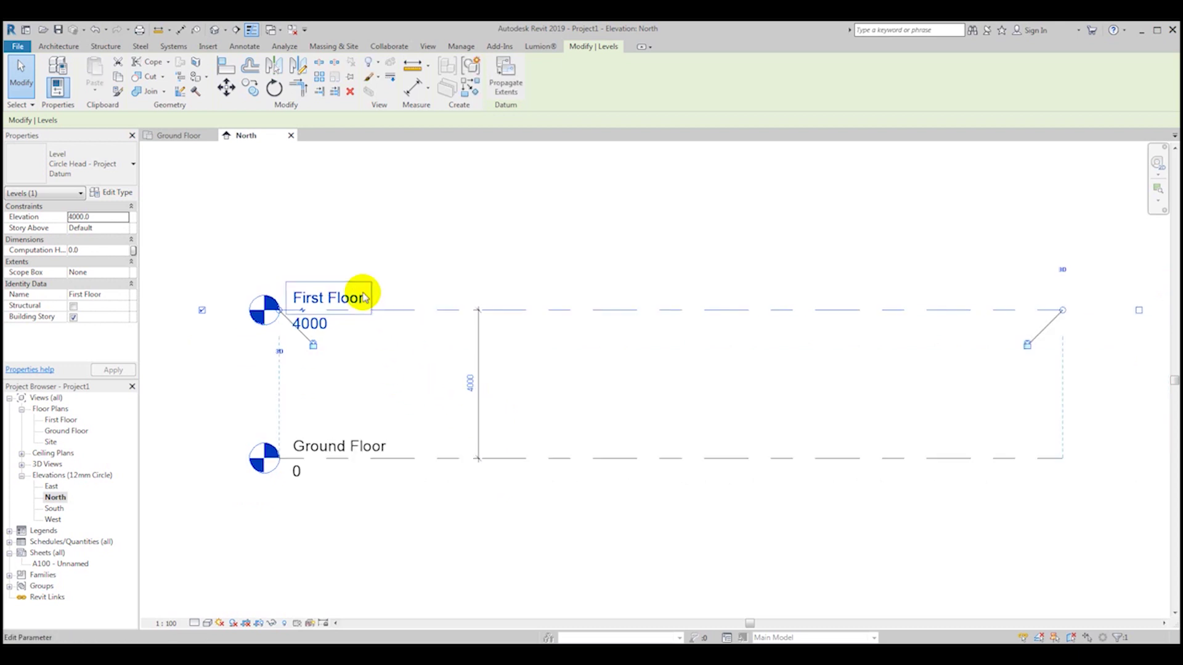
pyautogui.click(375, 365)
pyautogui.scroll(3, 314, 300)
pyautogui.scroll(1, 259, 327)
pyautogui.scroll(-3, 299, 321)
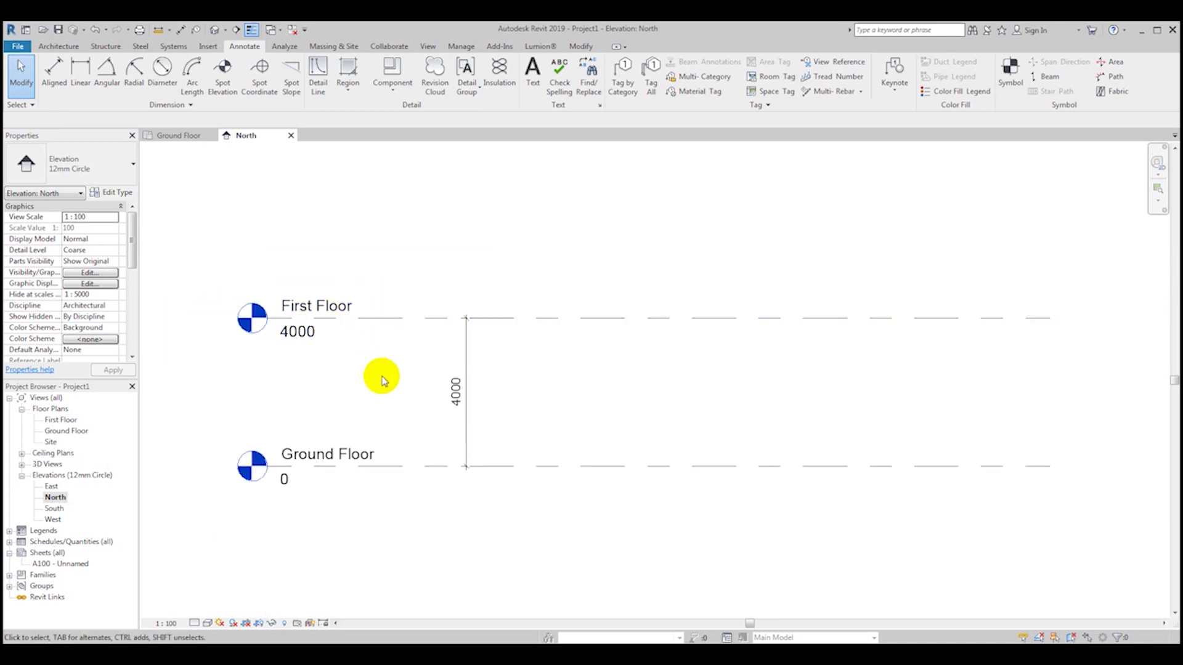
# - Undo the First Floor height change and the aligned dimension between the two levels
pyautogui.click(96, 31)
pyautogui.click(96, 30)
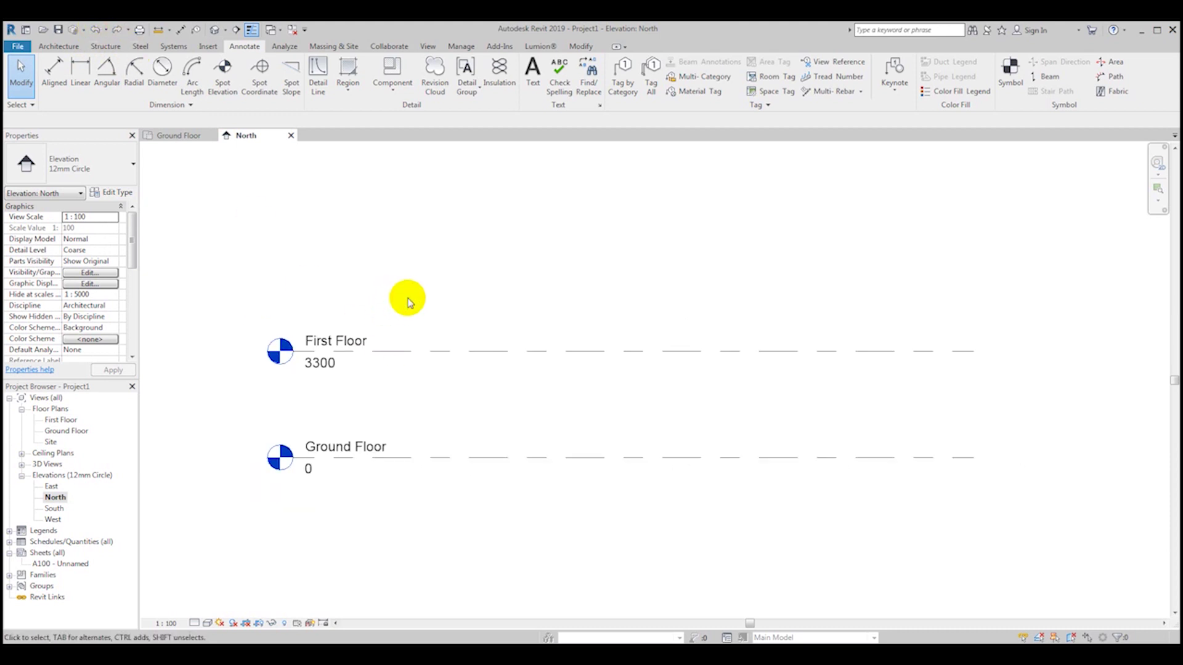
pyautogui.scroll(-3, 408, 301)
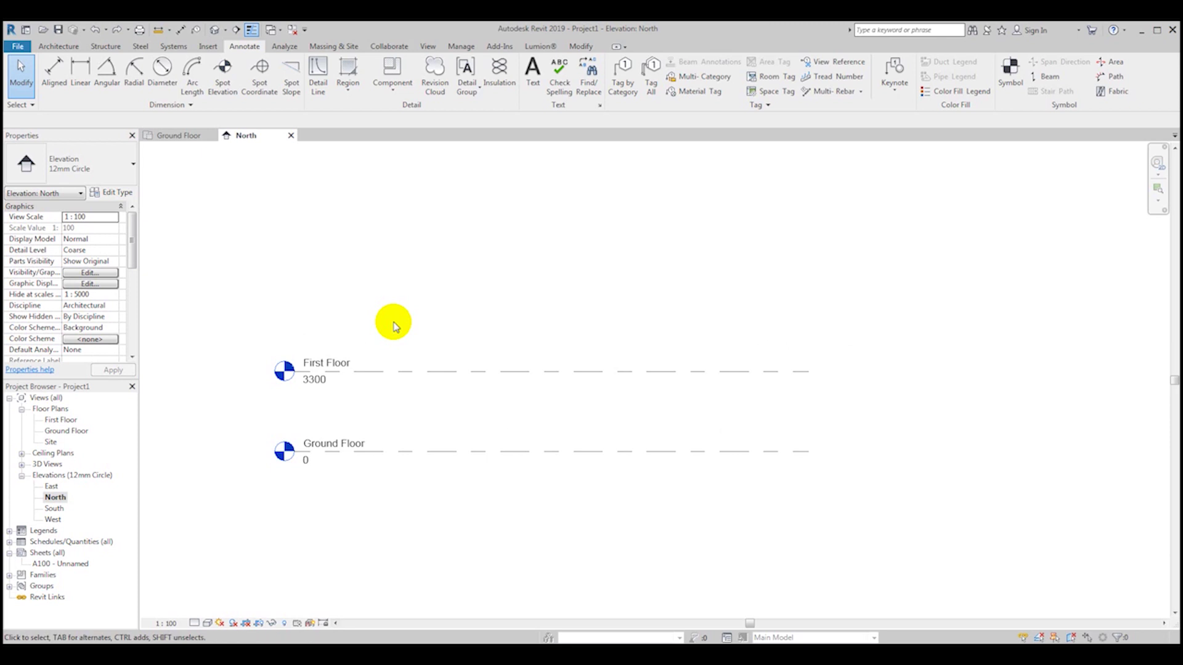
pyautogui.scroll(3, 407, 281)
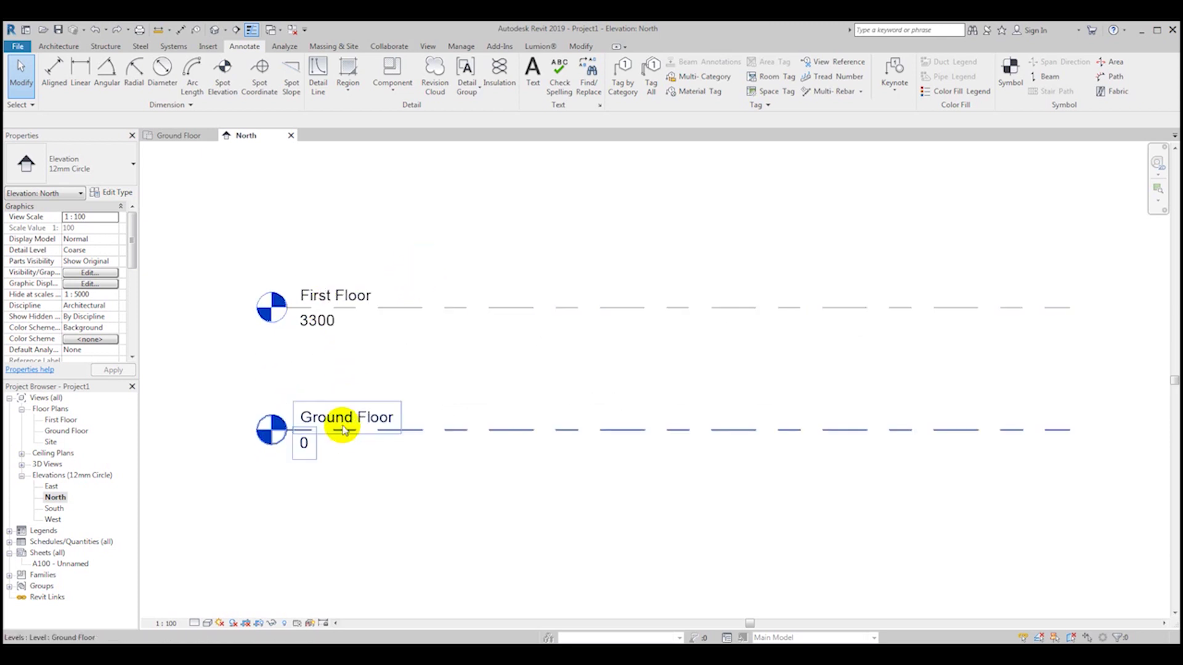
pyautogui.scroll(-5, 338, 297)
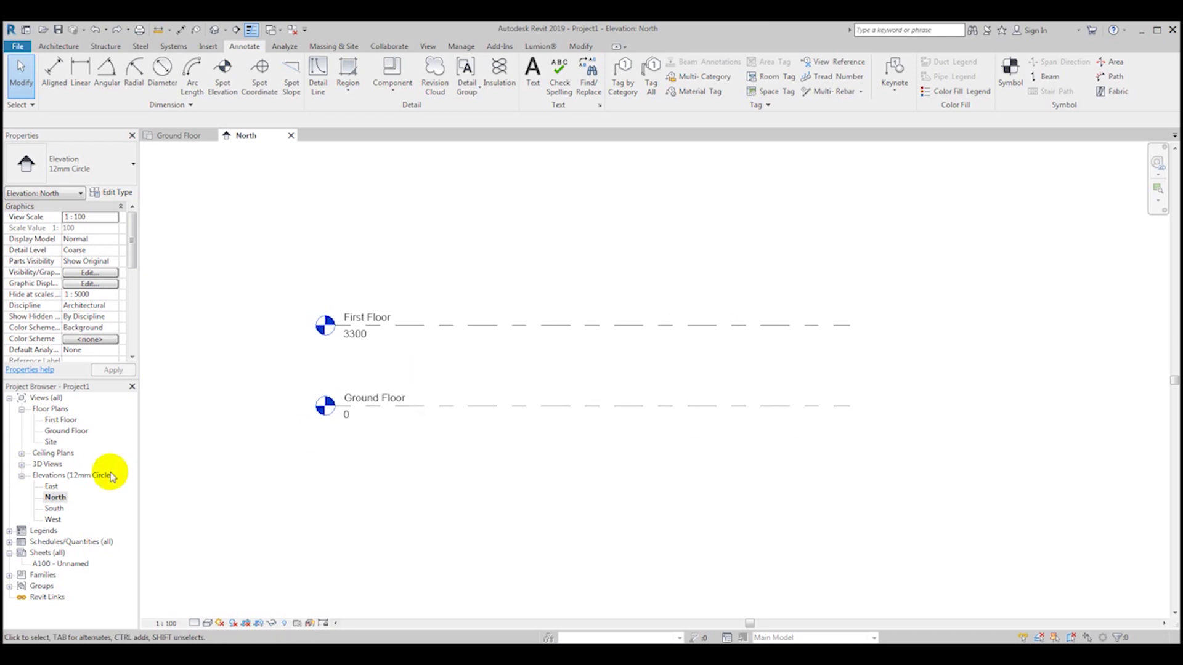
pyautogui.scroll(1, 369, 387)
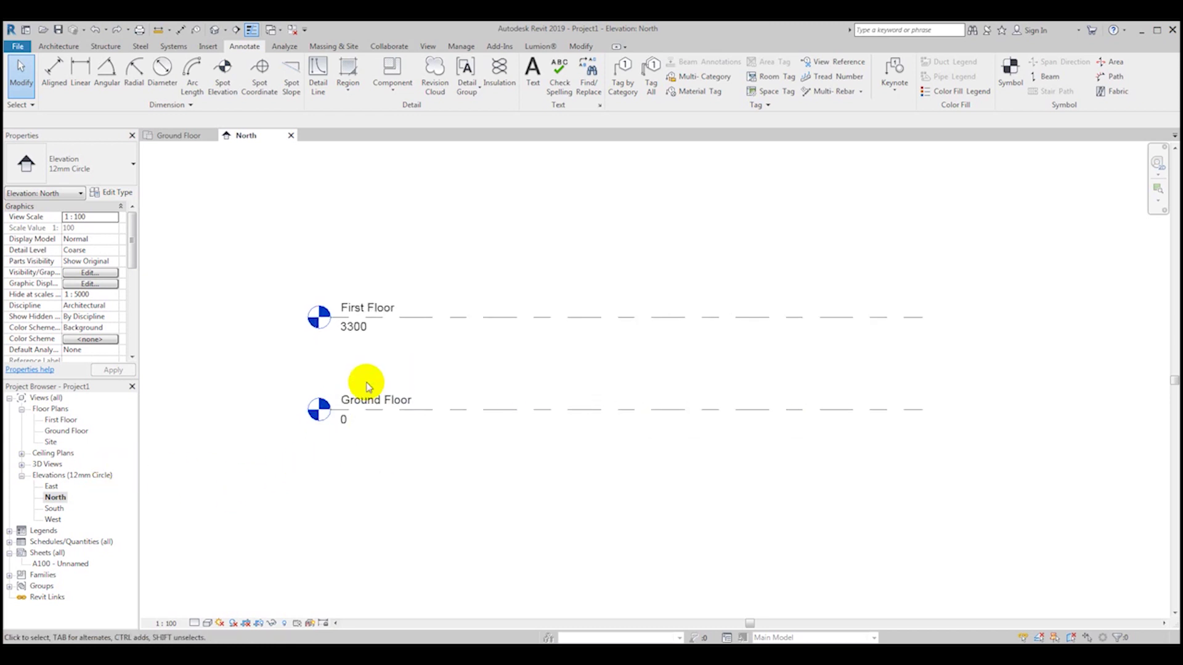
pyautogui.scroll(1, 368, 387)
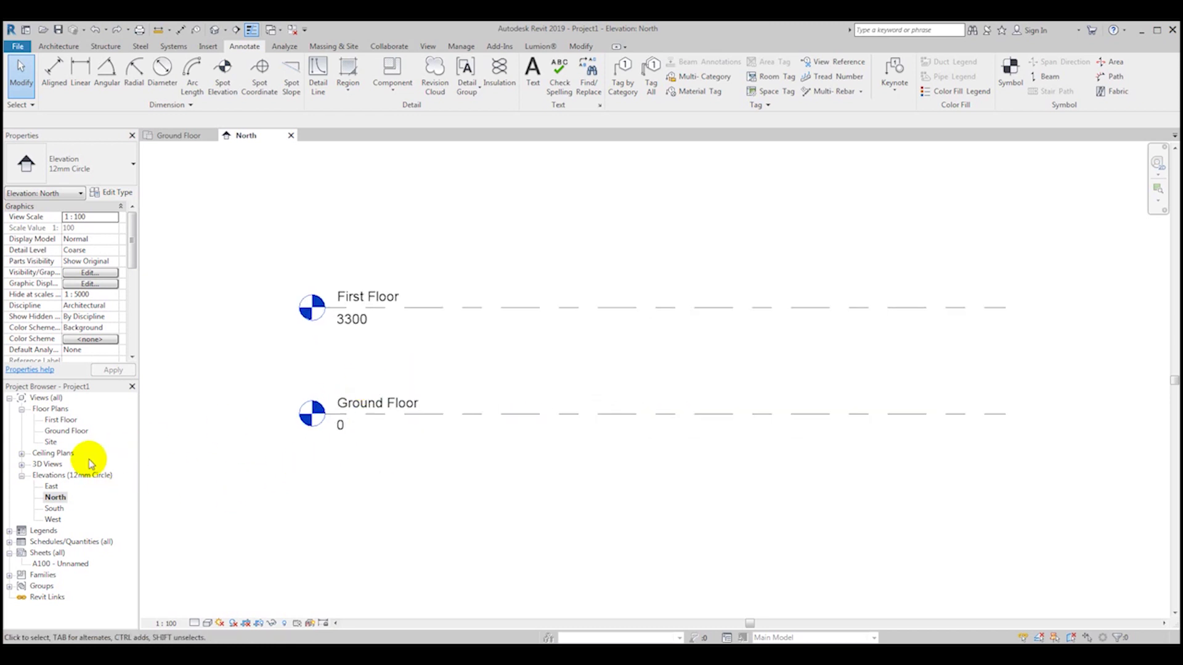
# - Open the Ground Floor floor plan view and show all four elevation markers
pyautogui.doubleClick(69, 432)
pyautogui.scroll(-2, 370, 370)
pyautogui.moveTo(370, 370); pyautogui.dragTo(495, 364, button='middle')
pyautogui.scroll(1, 586, 388)
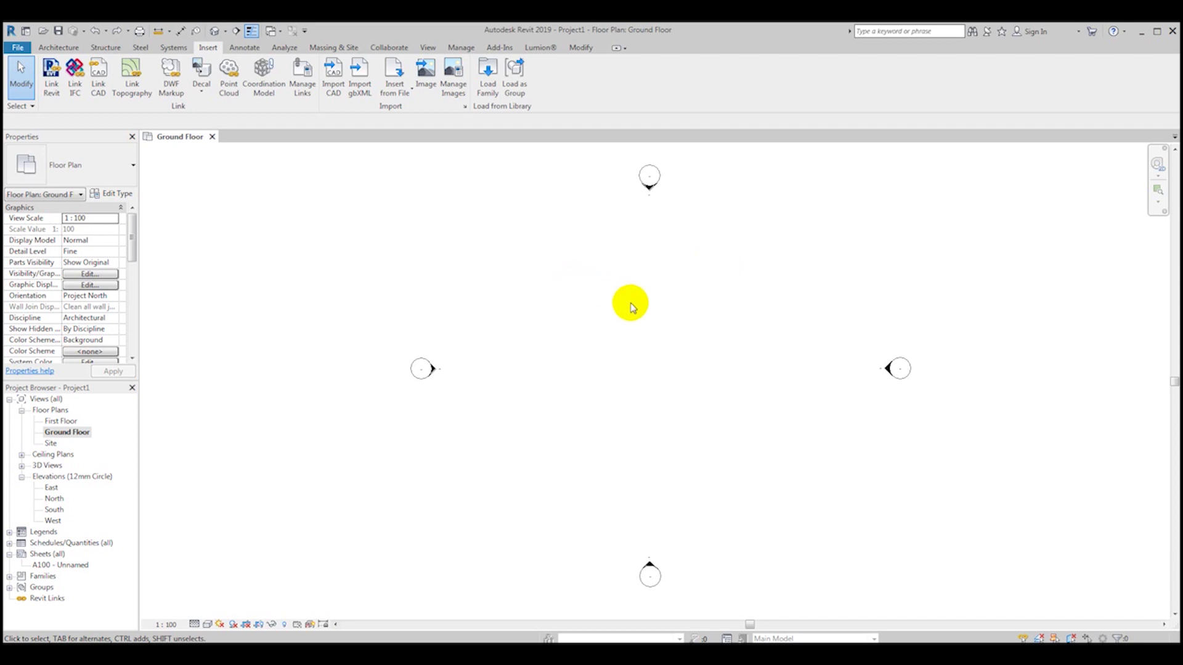
pyautogui.moveTo(723, 317); pyautogui.dragTo(684, 316, button='middle')
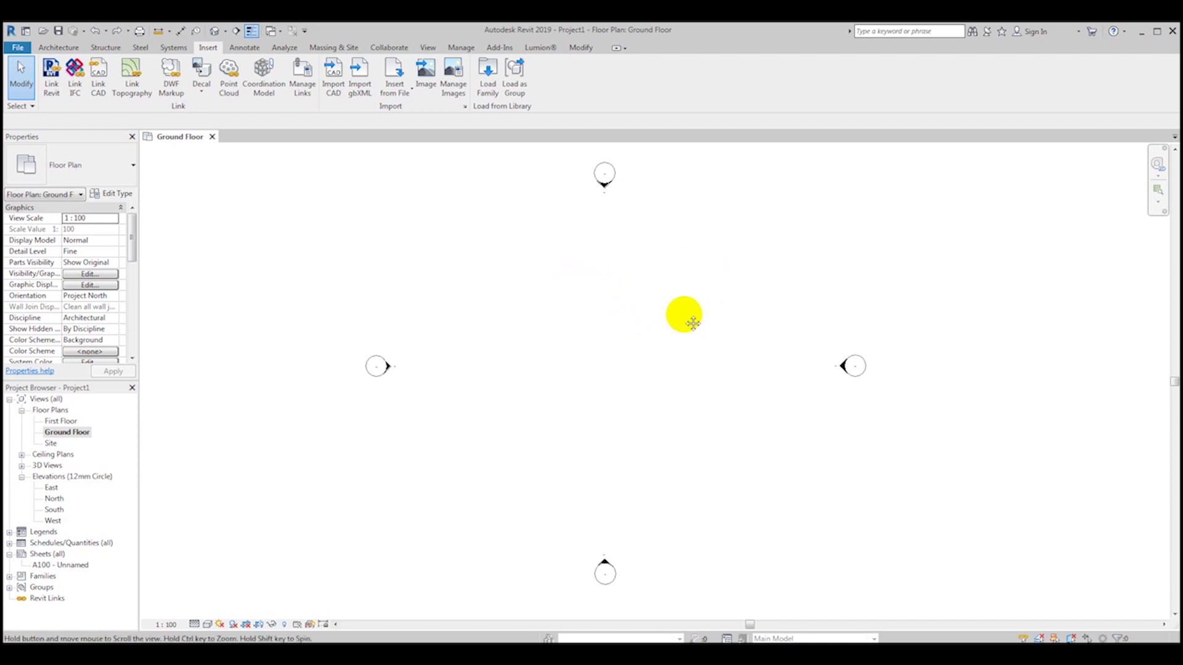
pyautogui.scroll(-2, 448, 246)
pyautogui.moveTo(448, 247); pyautogui.dragTo(405, 262, button='middle')
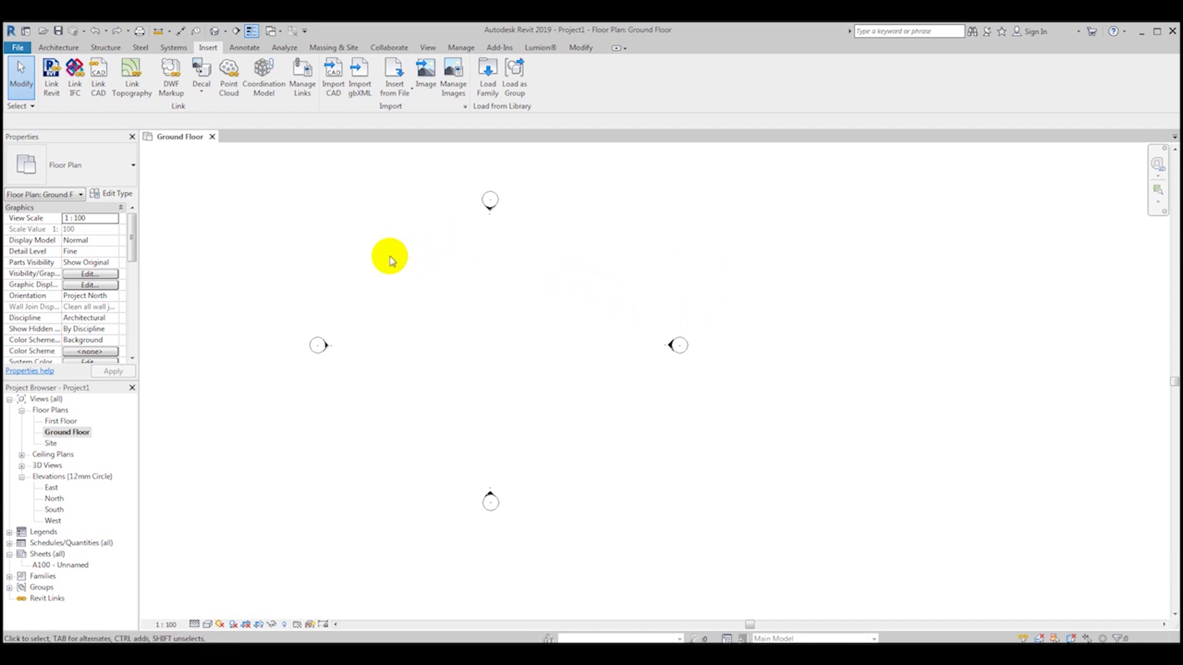
pyautogui.scroll(1, 400, 252)
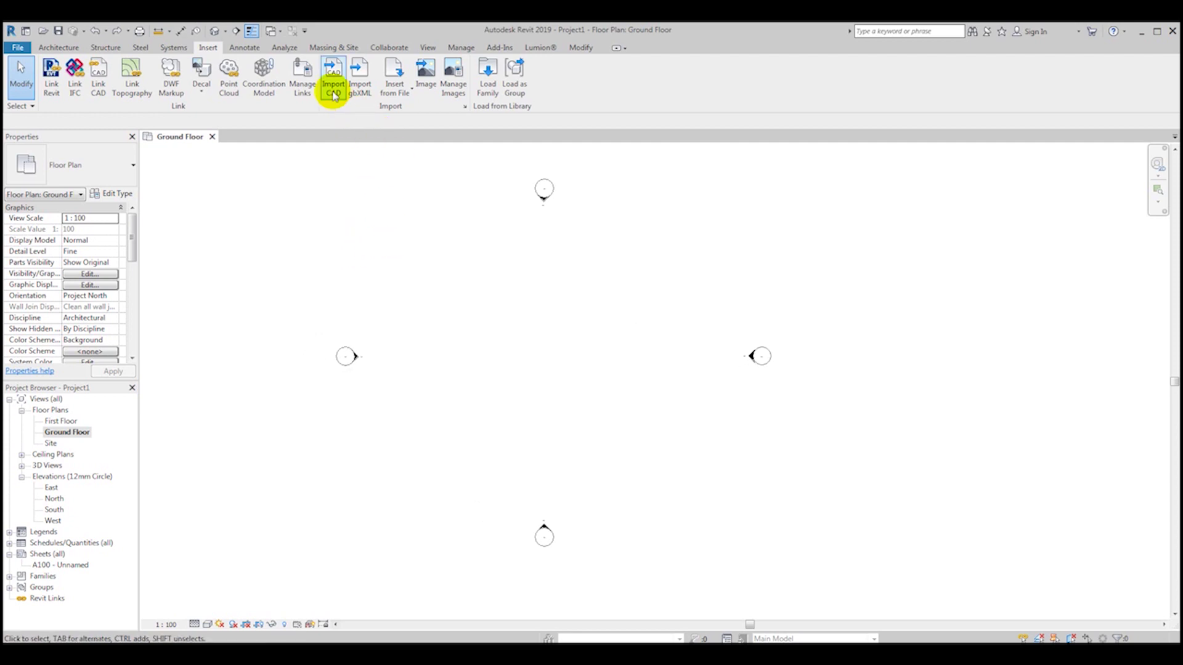
# - Start a CAD import and select Foundation Plan.dwg from the CAD Plans folder inside 2 Storey Residential House
pyautogui.click(73, 48)
pyautogui.click(205, 50)
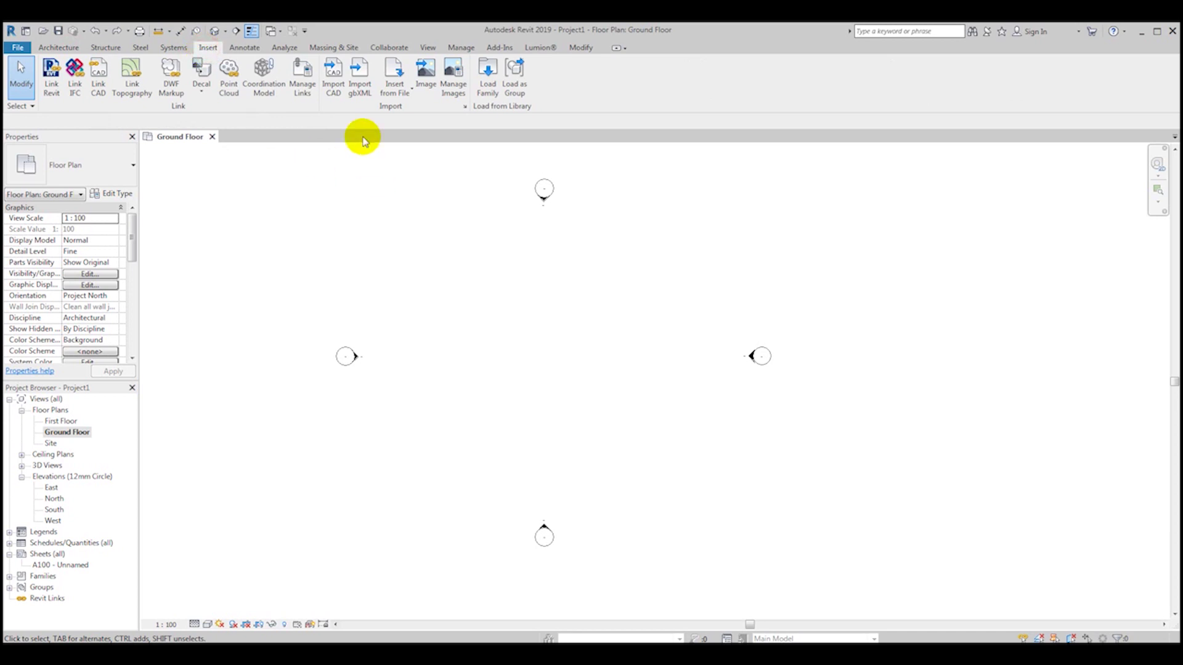
pyautogui.click(333, 83)
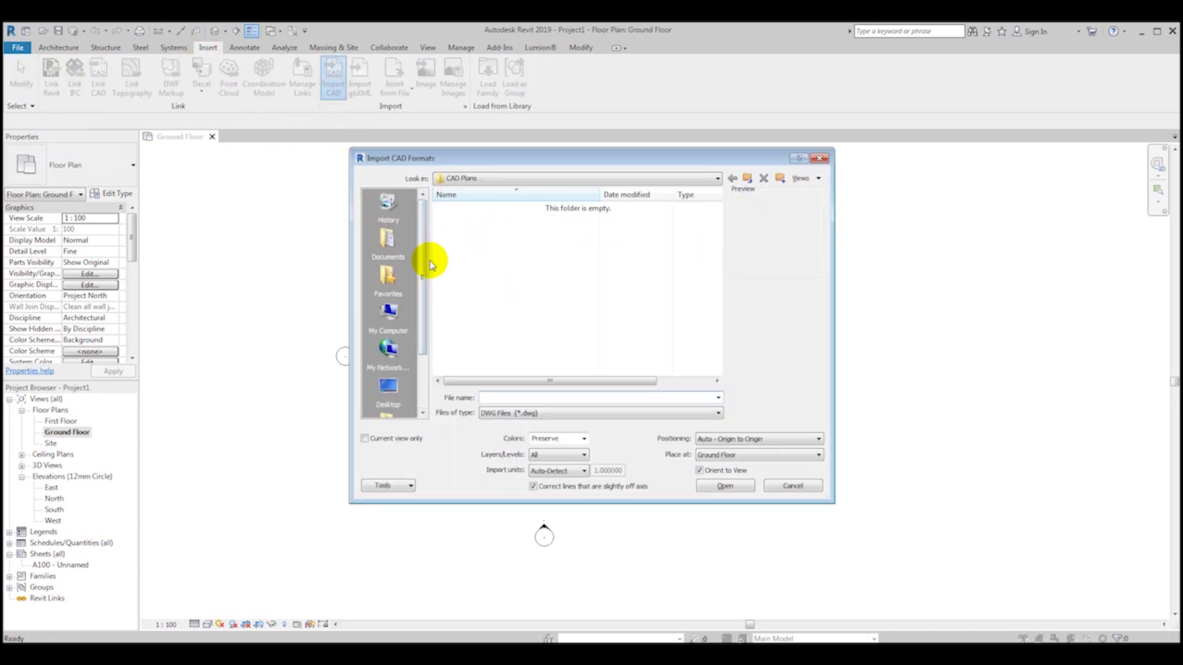
pyautogui.moveTo(421, 285)
pyautogui.mouseDown()
pyautogui.moveTo(429, 352)
pyautogui.moveTo(431, 275)
pyautogui.mouseUp()
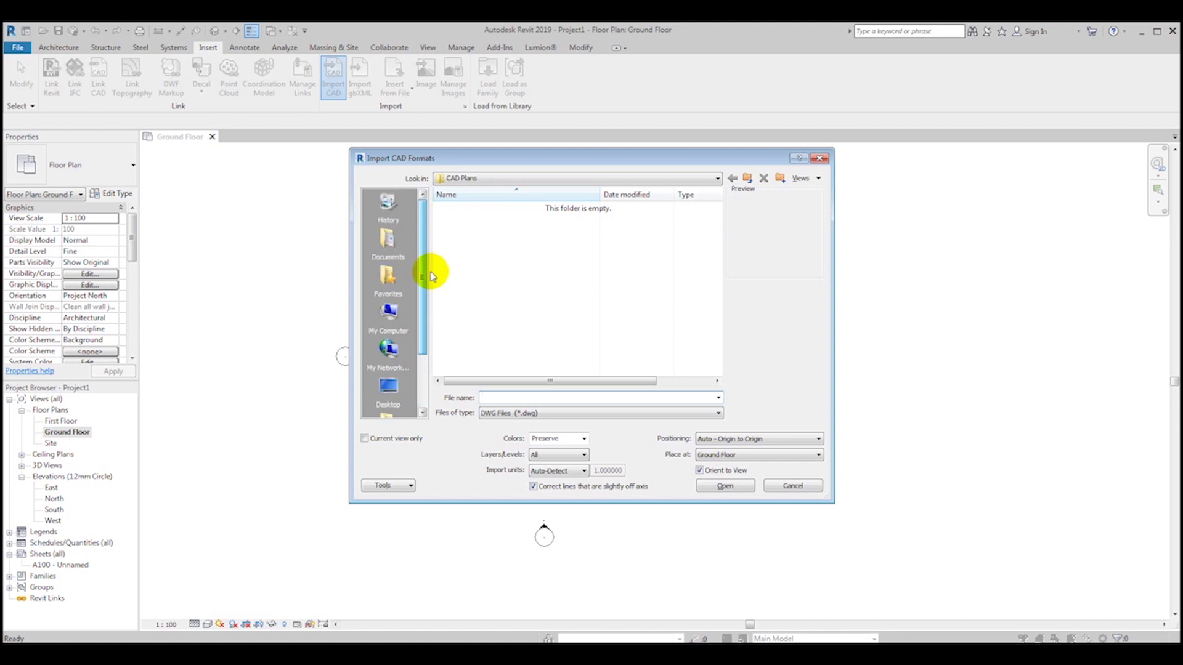
pyautogui.click(404, 254)
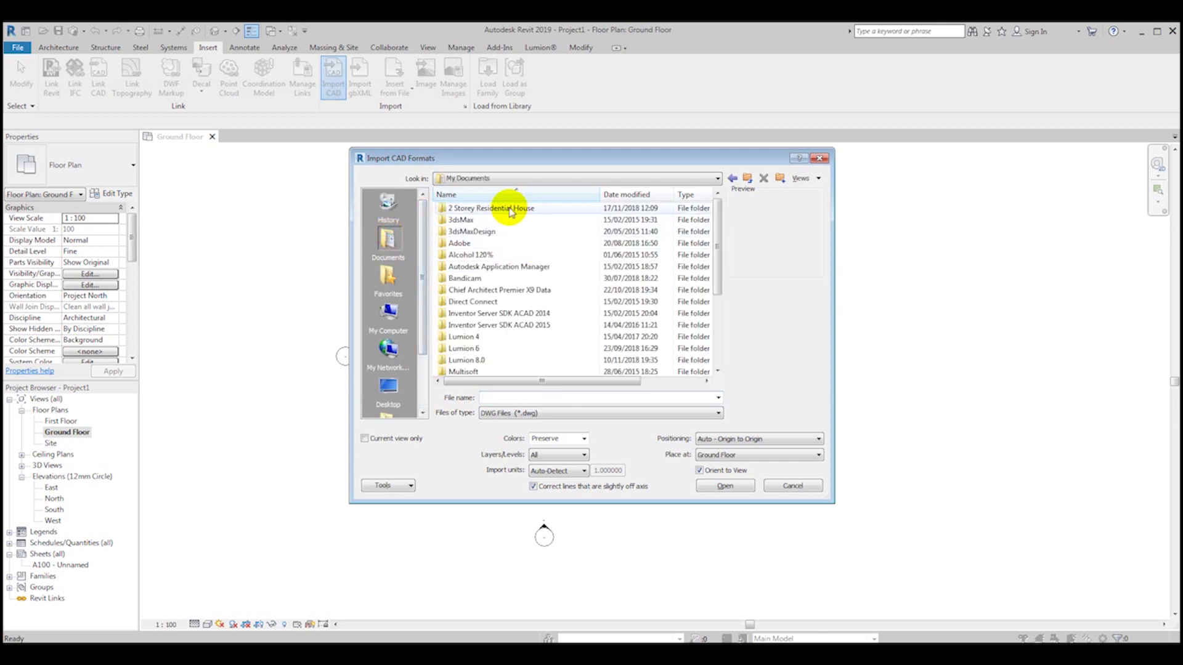
pyautogui.doubleClick(486, 207)
pyautogui.doubleClick(472, 209)
pyautogui.click(463, 207)
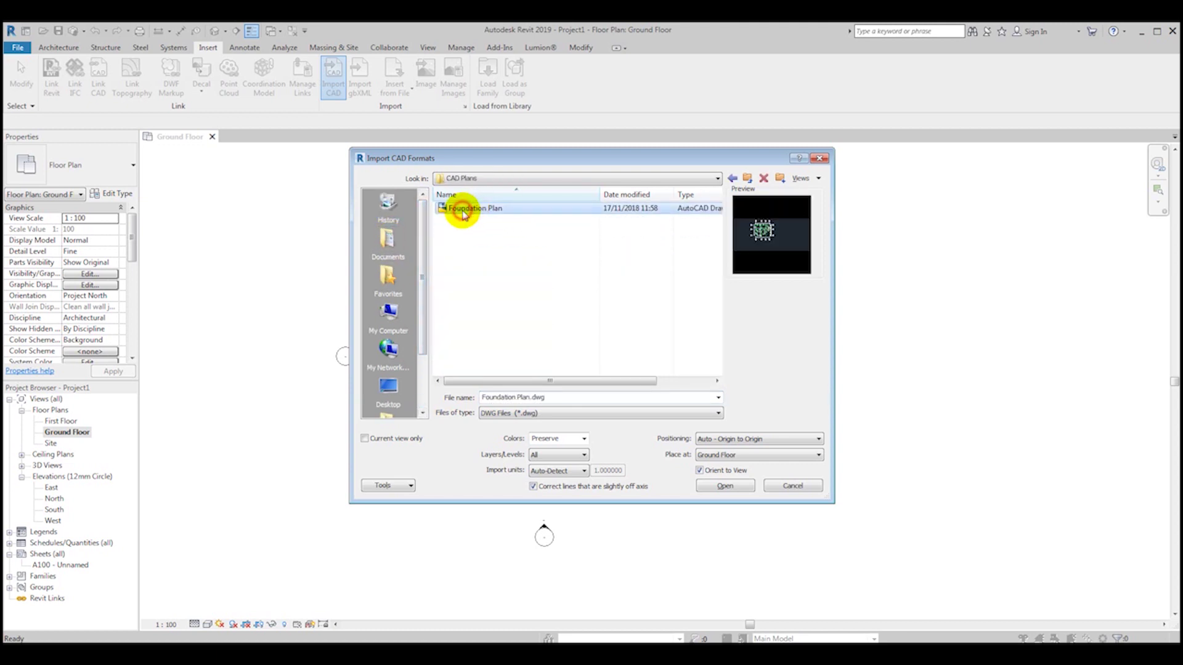
# - Keep the import's DWG file type and Preserve colours, and enable the Current view only option
pyautogui.click(612, 417)
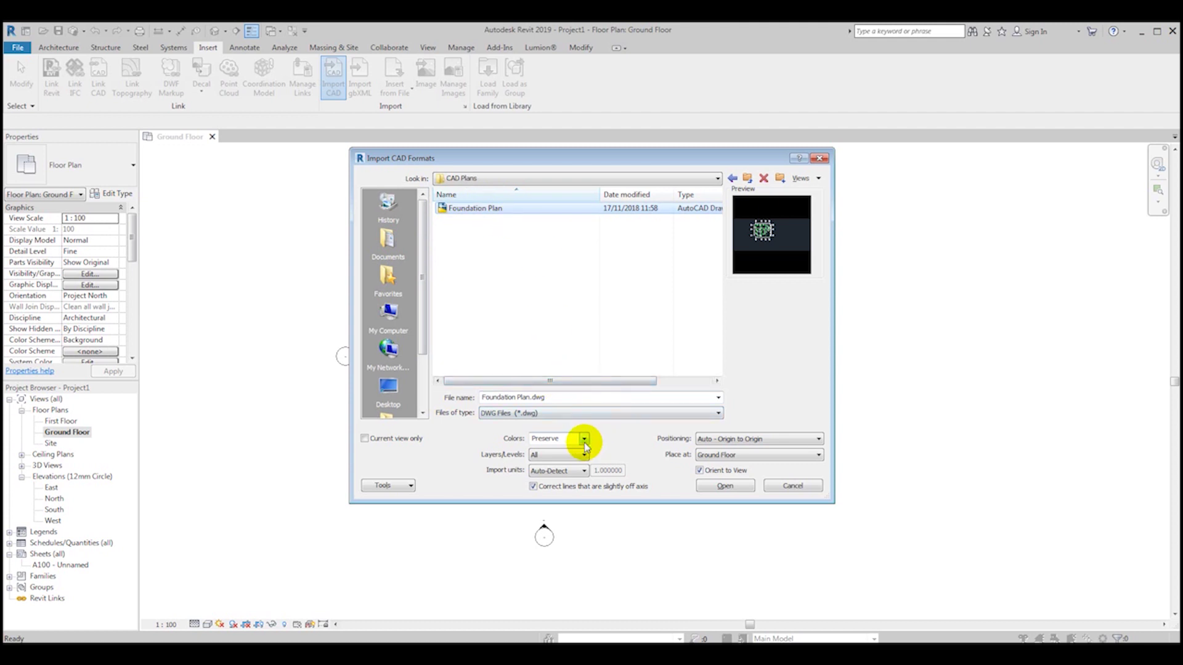
pyautogui.click(584, 439)
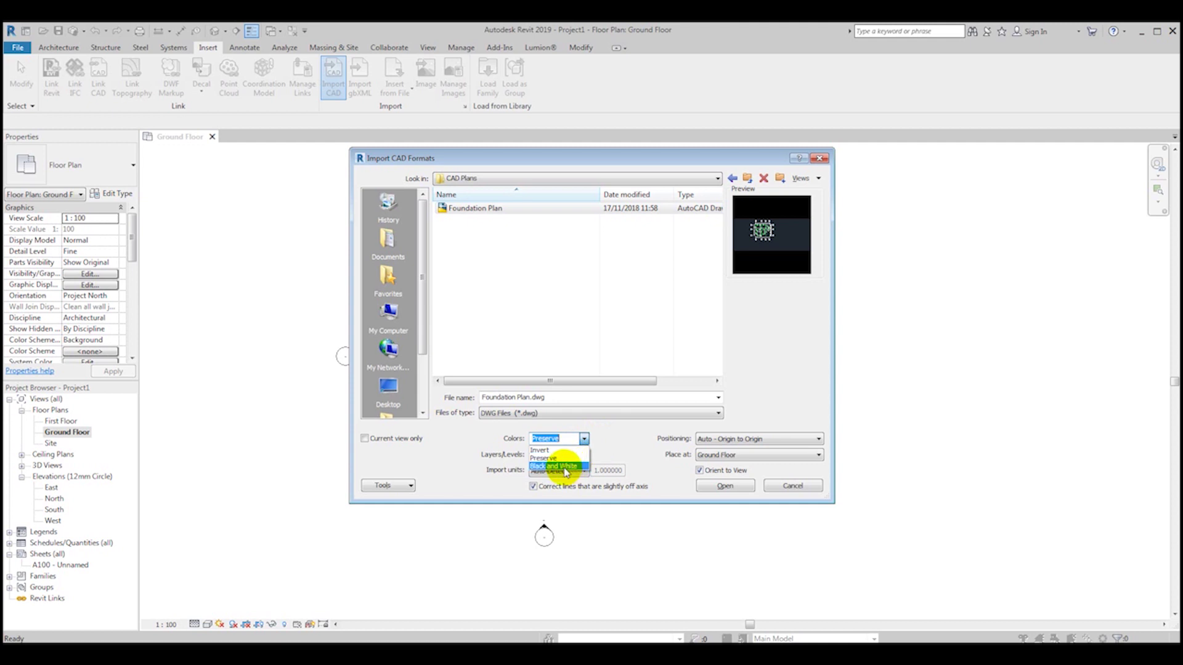
pyautogui.click(624, 438)
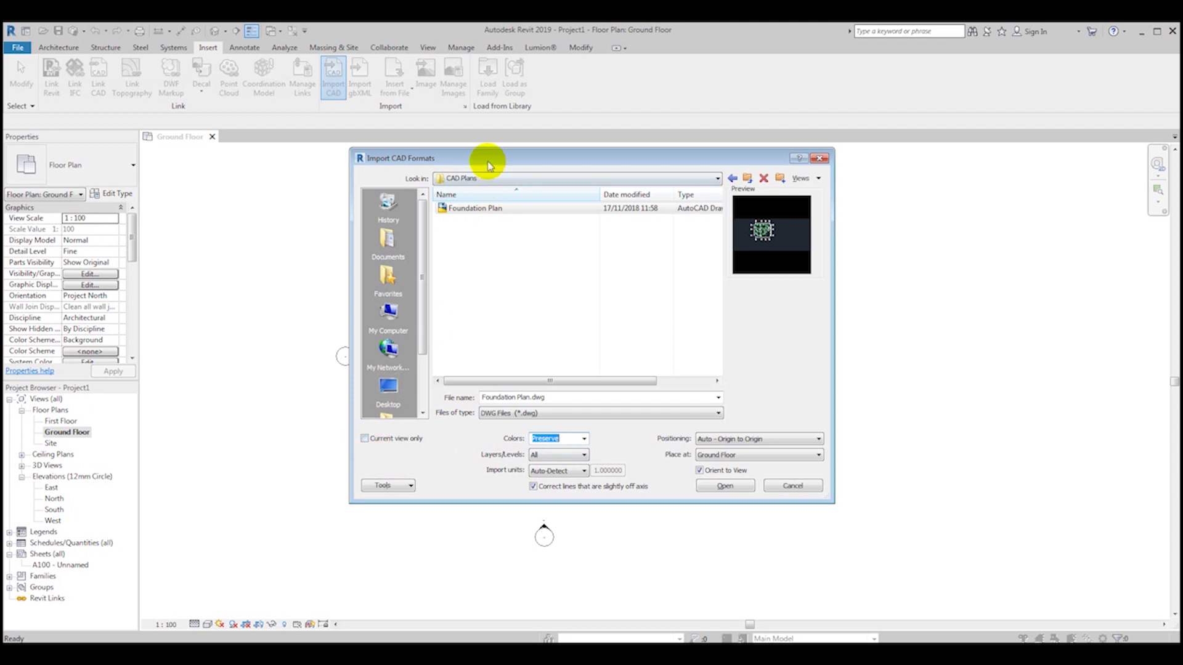
pyautogui.moveTo(489, 159); pyautogui.dragTo(552, 145)
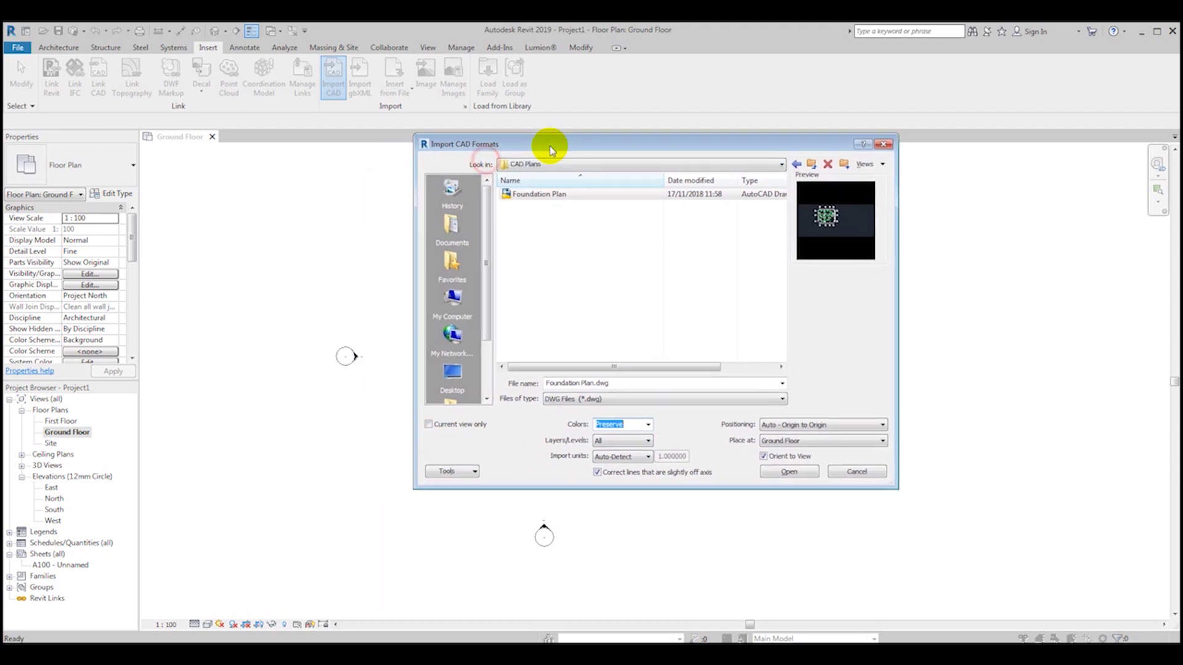
pyautogui.click(428, 424)
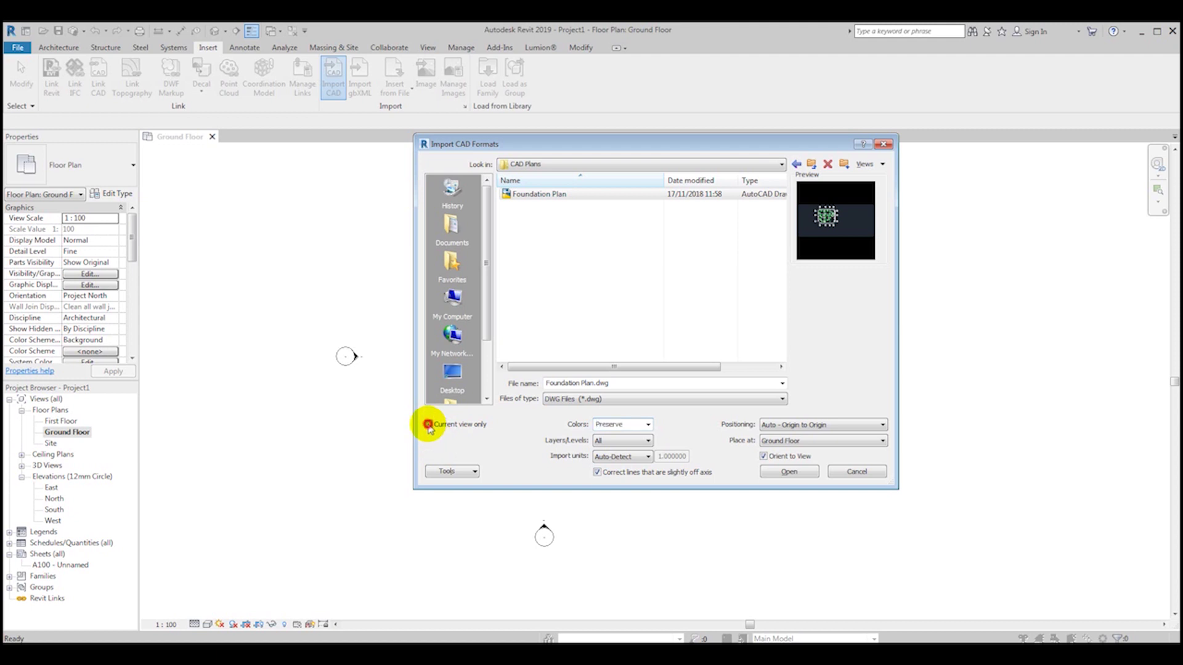
pyautogui.click(428, 424)
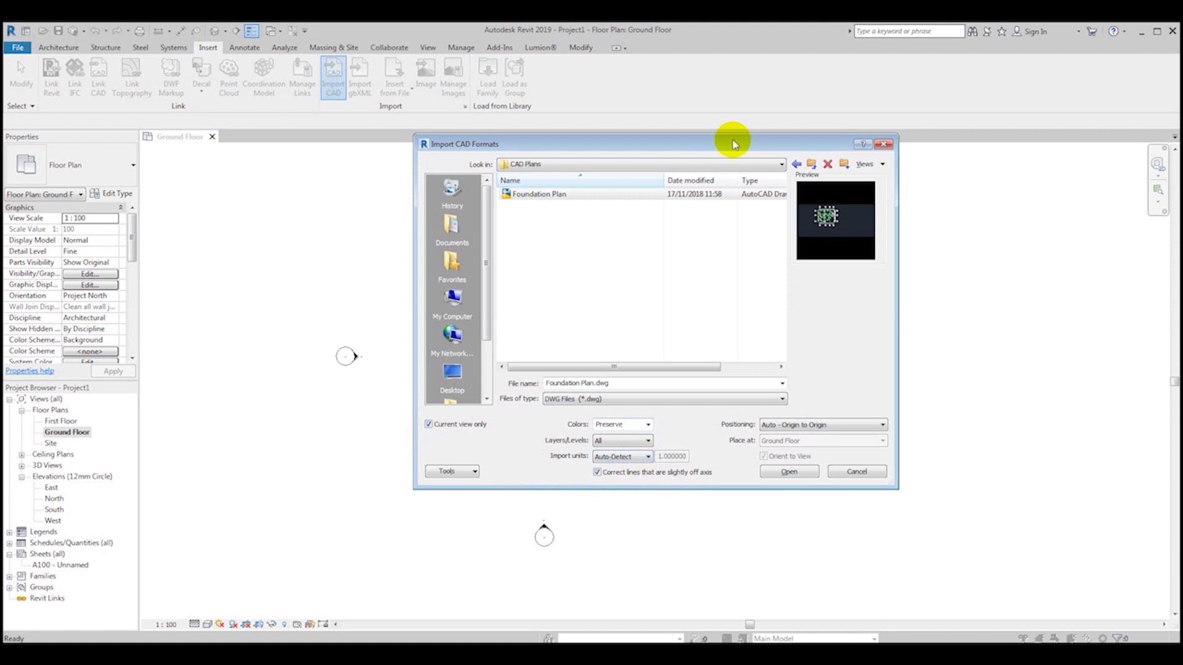
pyautogui.moveTo(691, 141); pyautogui.dragTo(635, 174)
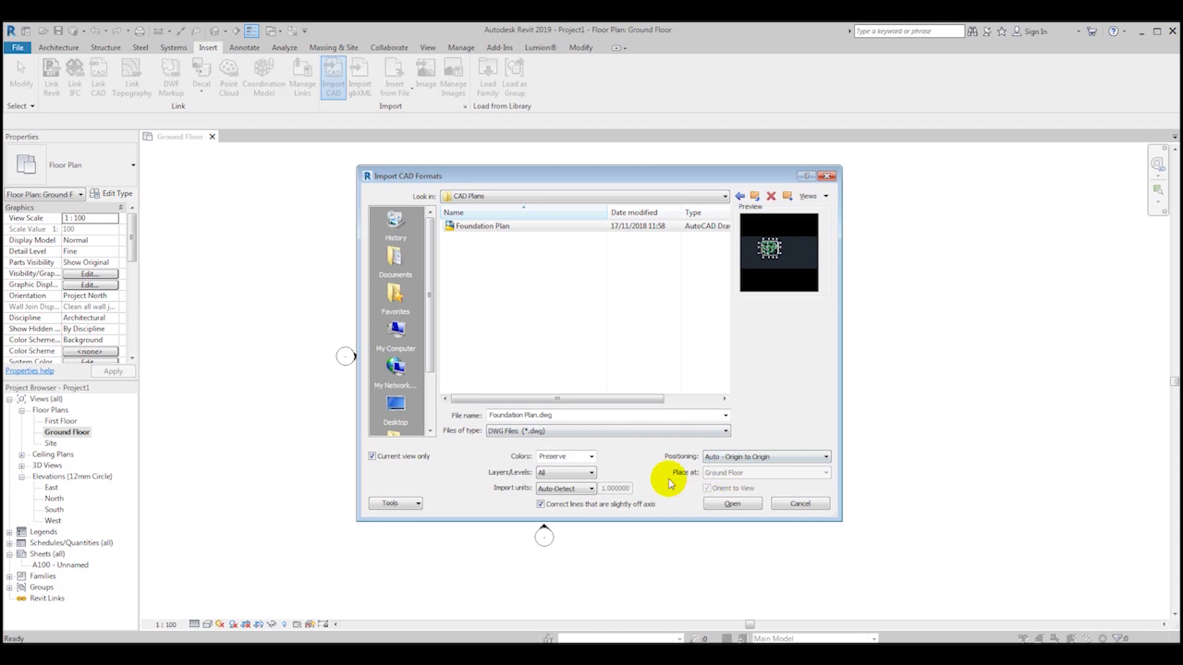
# - Import Foundation Plan.dwg into the Ground Floor plan with Auto - Origin to Origin positioning
pyautogui.click(734, 505)
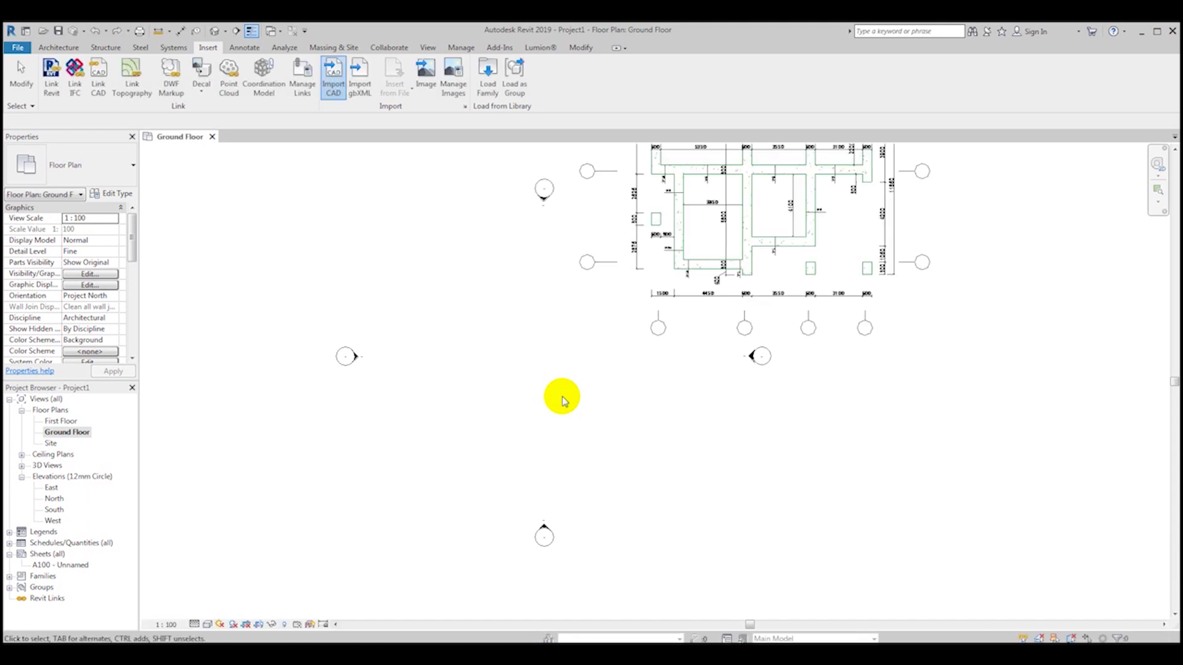
pyautogui.scroll(-2, 549, 404)
pyautogui.moveTo(669, 333); pyautogui.dragTo(604, 387, button='middle')
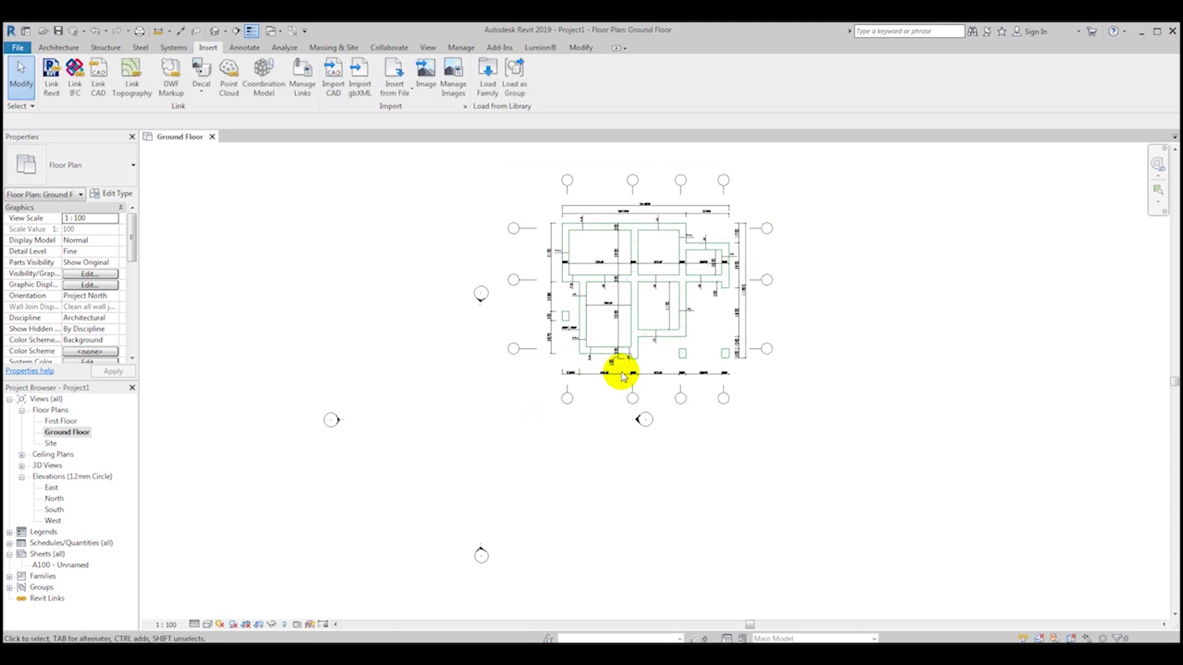
# - Select the imported foundation plan and unpin it so that it can be moved
pyautogui.click(636, 372)
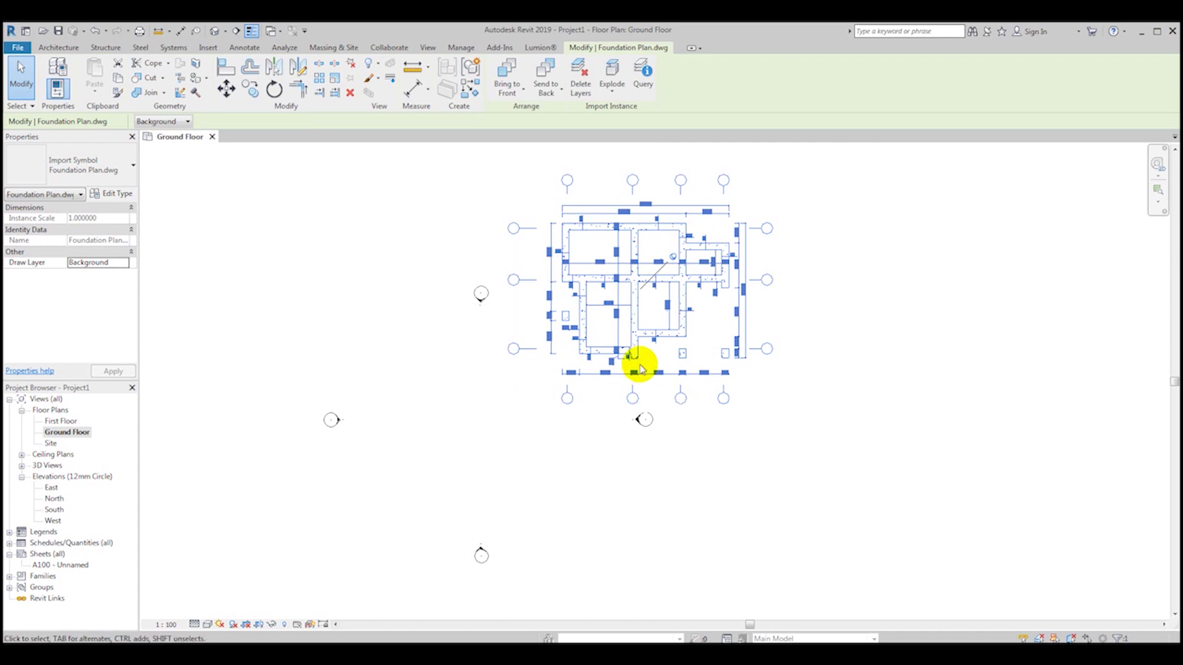
pyautogui.scroll(3, 676, 260)
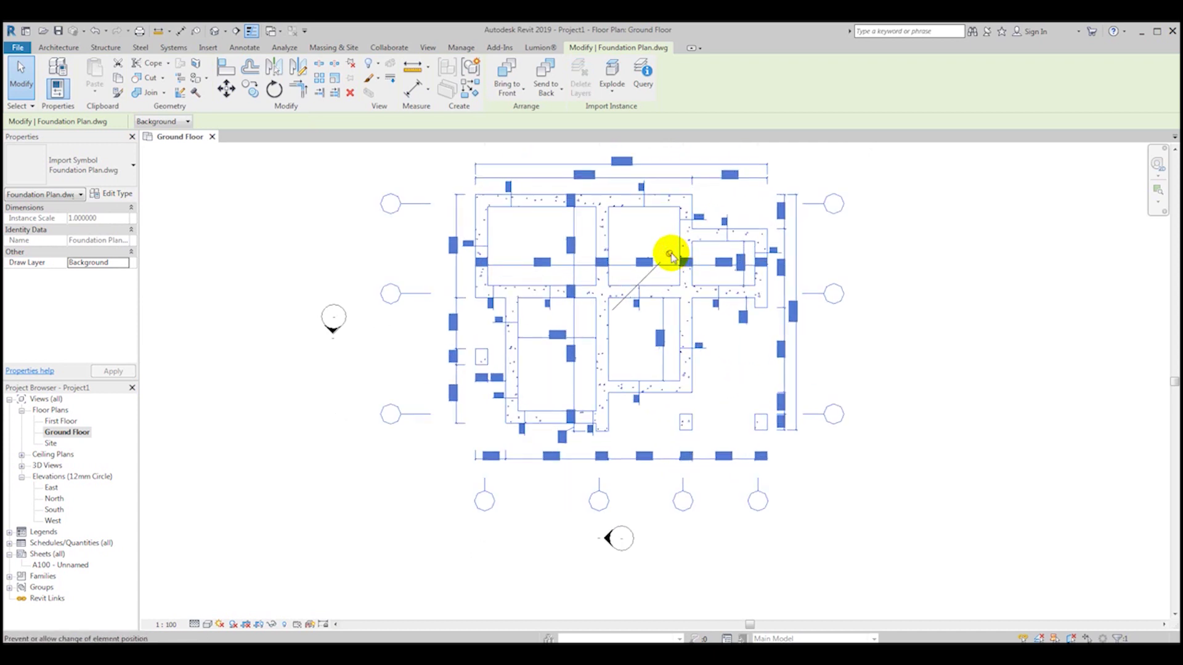
pyautogui.scroll(2, 672, 256)
pyautogui.scroll(-4, 623, 345)
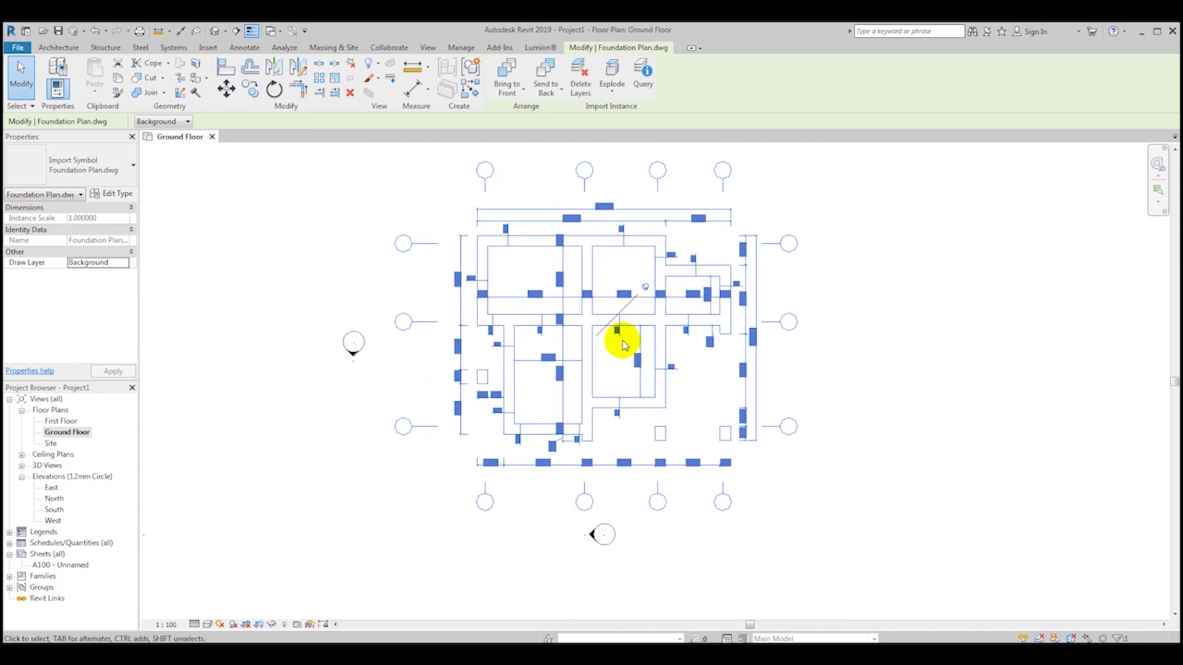
pyautogui.click(628, 305)
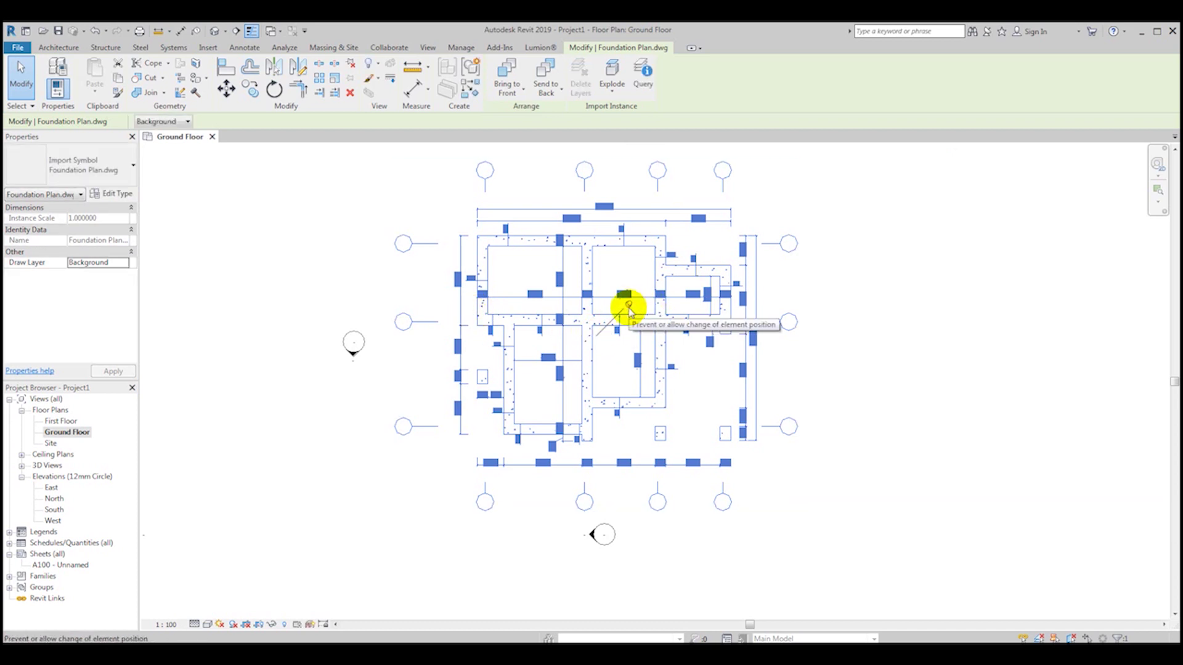
pyautogui.scroll(-3, 622, 296)
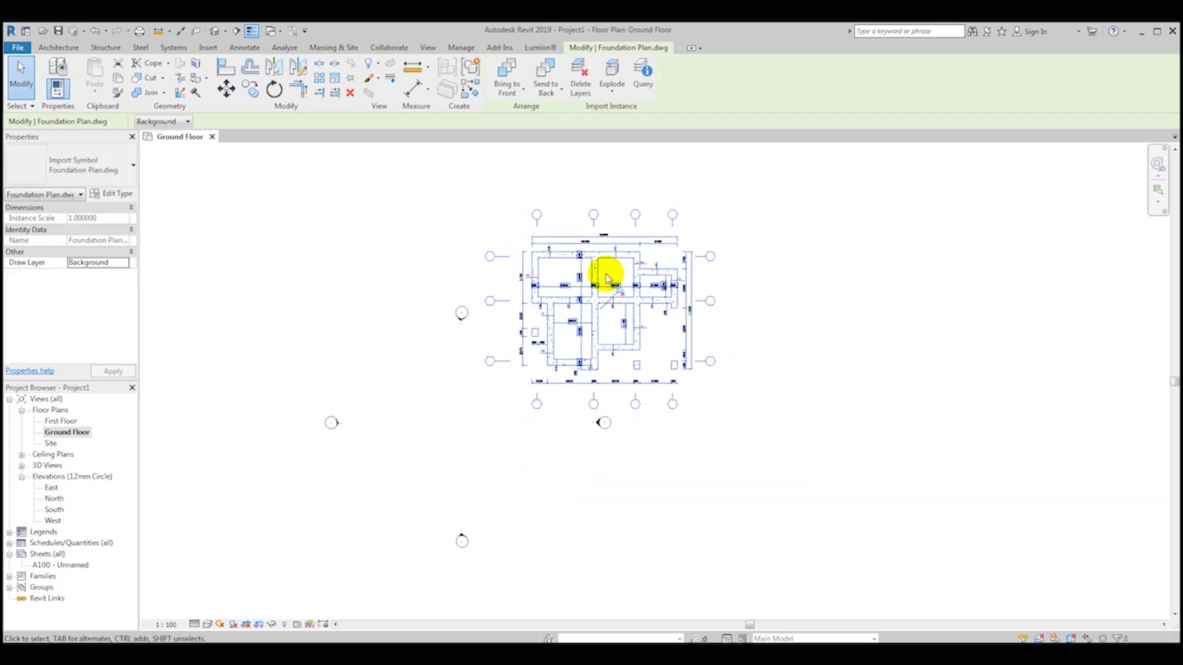
# - Move the unpinned foundation plan into the middle of the four elevation markers
pyautogui.press('Escape')
pyautogui.moveTo(587, 339); pyautogui.dragTo(463, 451)
pyautogui.moveTo(466, 442); pyautogui.dragTo(457, 443)
pyautogui.scroll(2, 444, 487)
pyautogui.scroll(5, 444, 487)
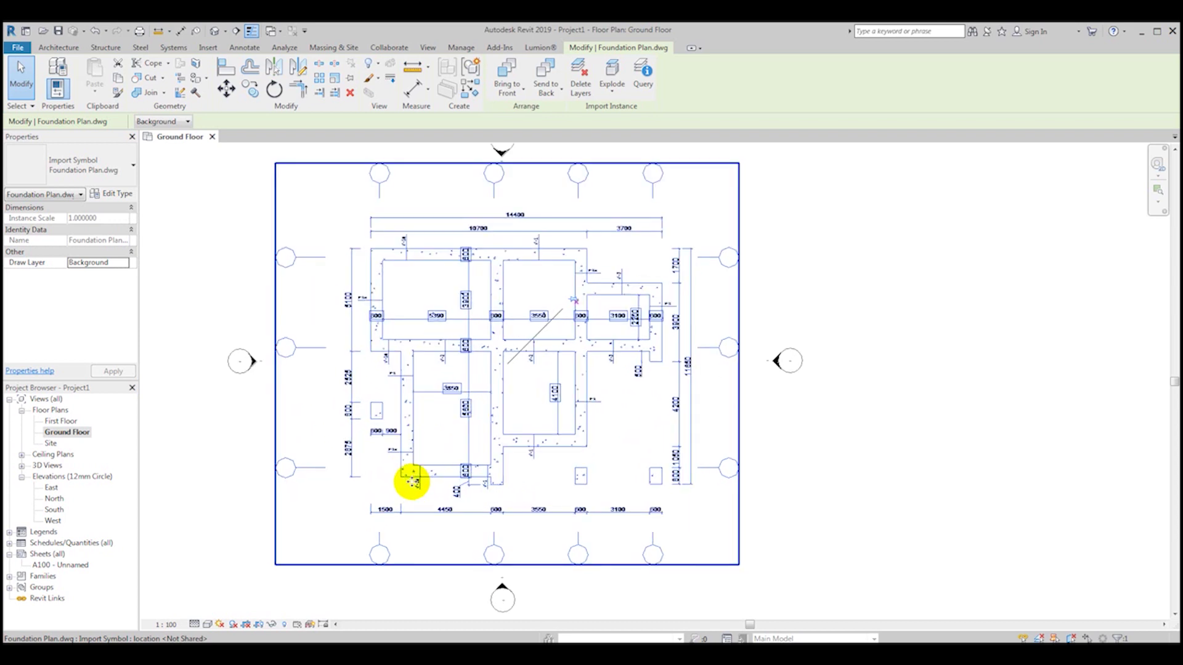
pyautogui.scroll(-3, 391, 394)
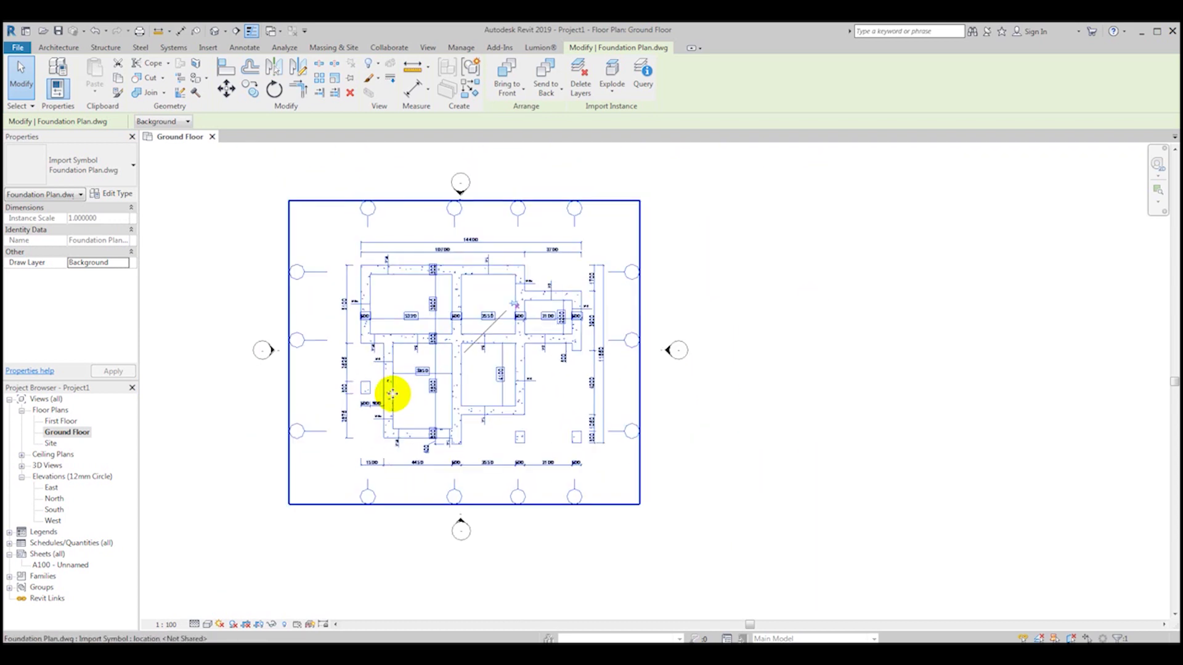
# - Check the selected foundation plan's placement between the four elevation markers
pyautogui.click(712, 475)
pyautogui.click(450, 380)
pyautogui.click(758, 448)
pyautogui.click(463, 361)
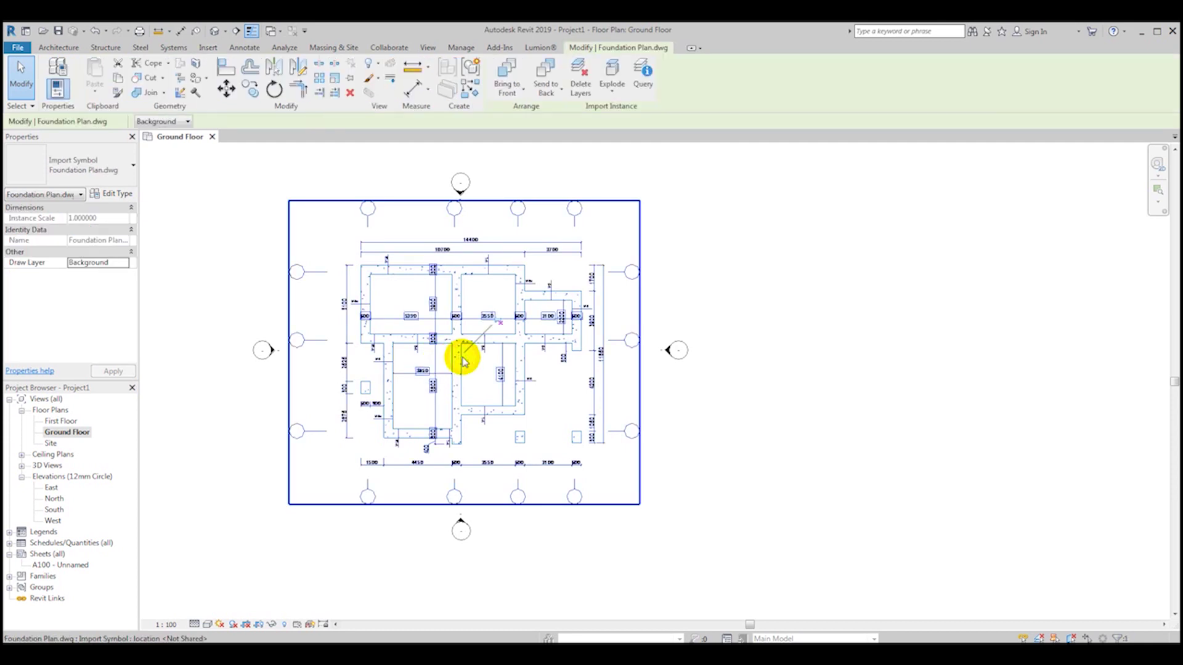
pyautogui.scroll(2, 459, 345)
pyautogui.moveTo(453, 331); pyautogui.dragTo(494, 335, button='middle')
pyautogui.scroll(-1, 495, 339)
pyautogui.scroll(-1, 495, 338)
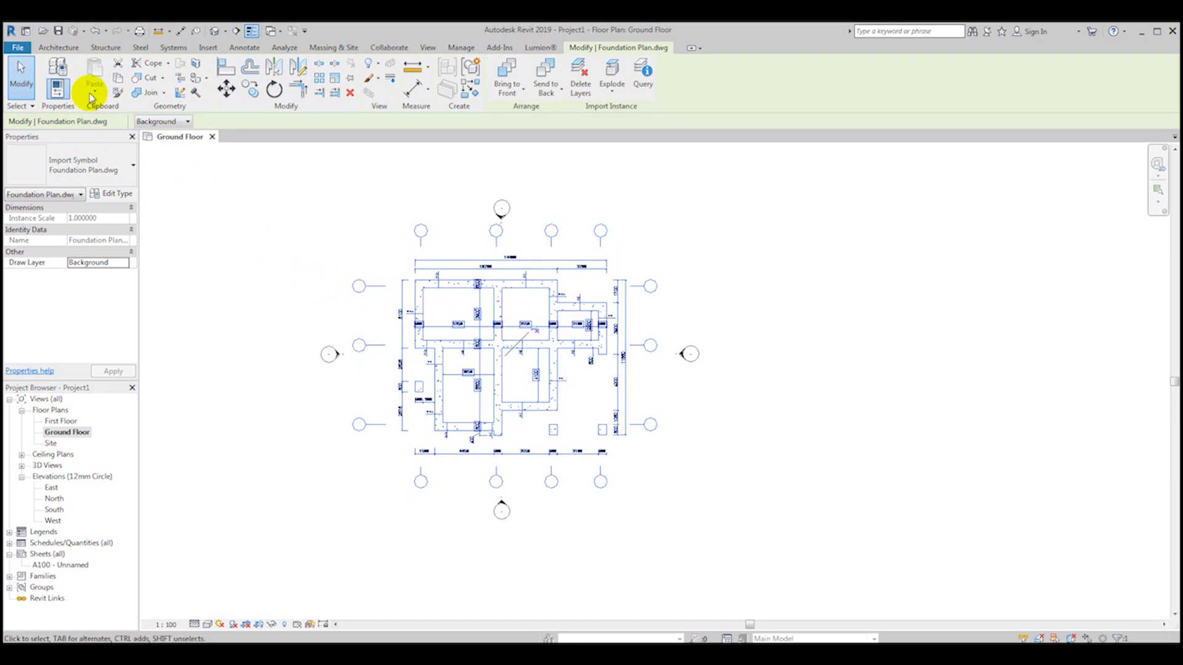
# - Query the upper 600 dimension text in the imported plan and hide its Dimensioning layer in the view
pyautogui.scroll(6, 488, 340)
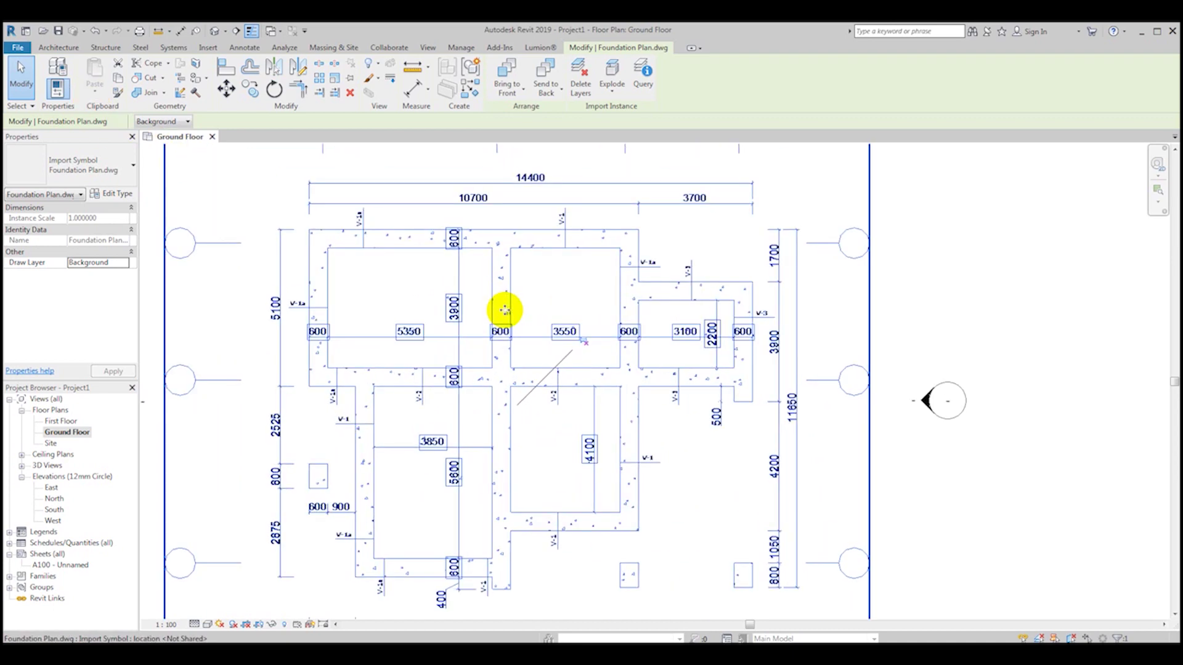
pyautogui.scroll(-6, 517, 296)
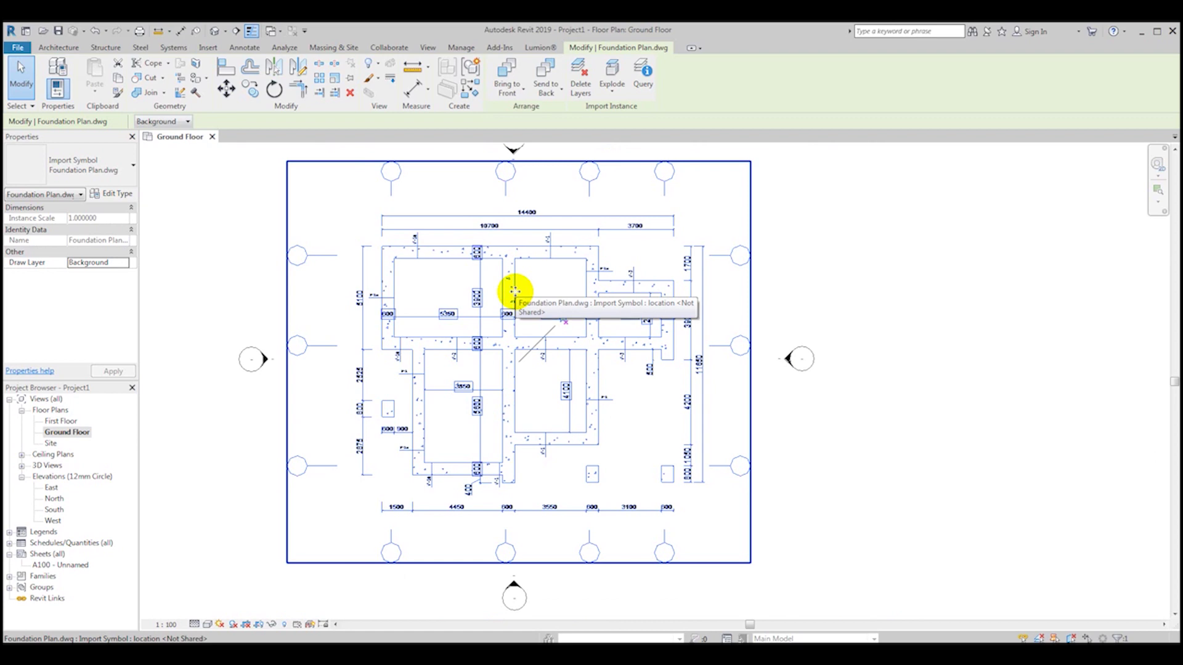
pyautogui.scroll(5, 514, 291)
pyautogui.scroll(-6, 514, 291)
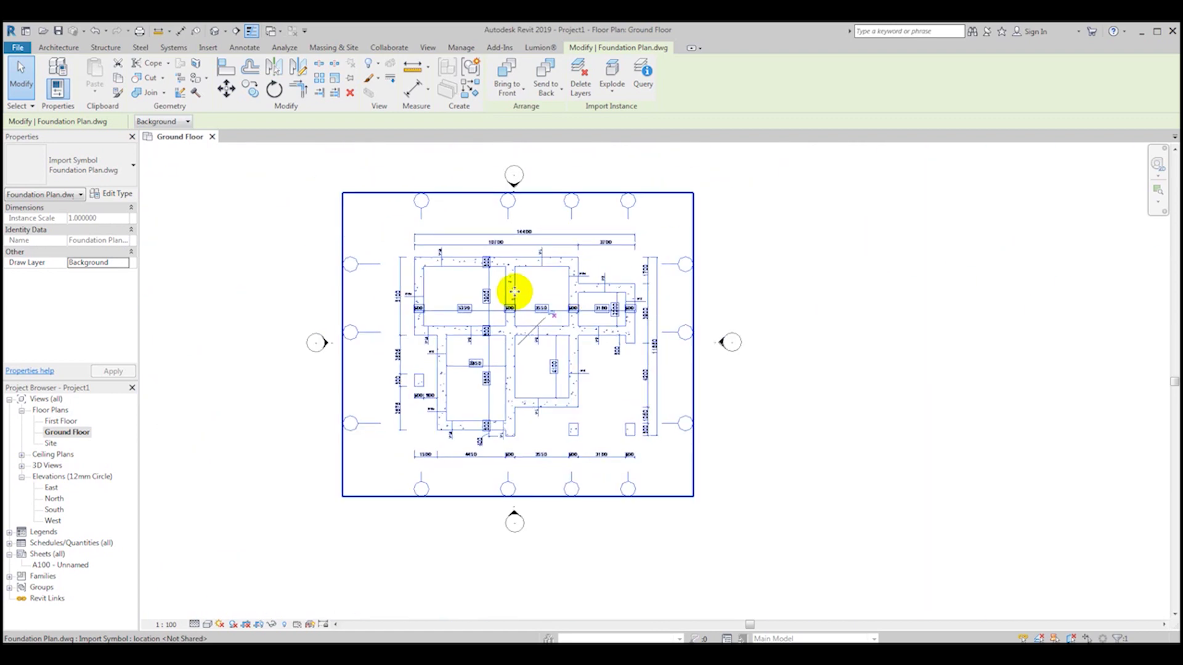
pyautogui.scroll(5, 512, 293)
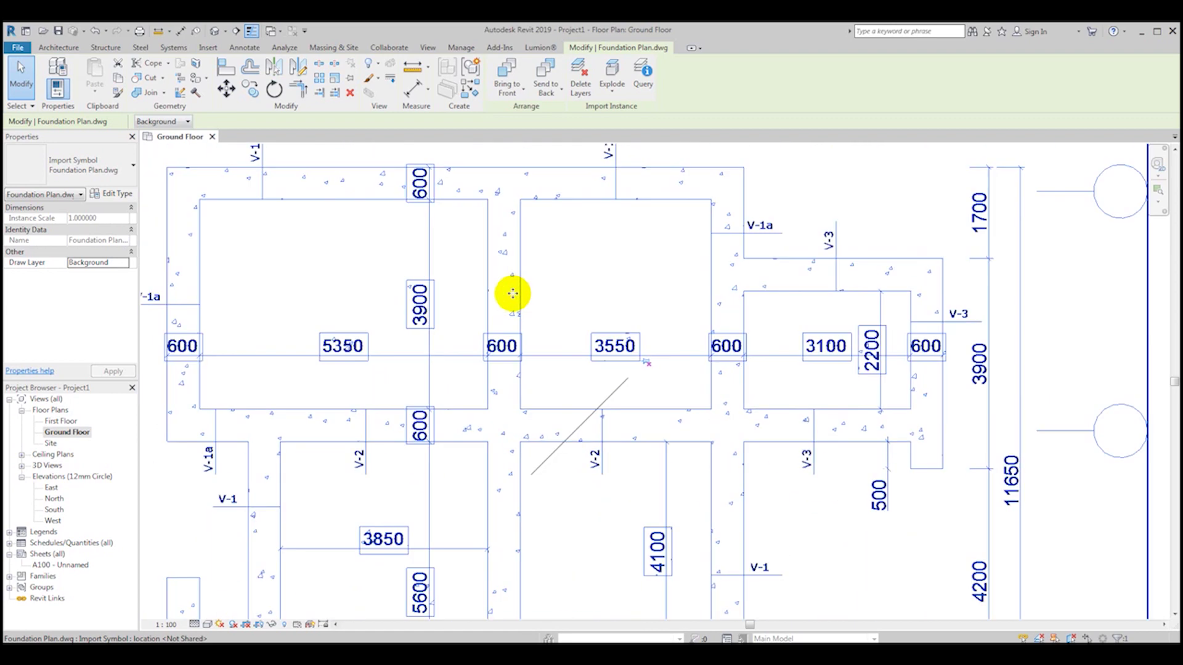
pyautogui.click(643, 91)
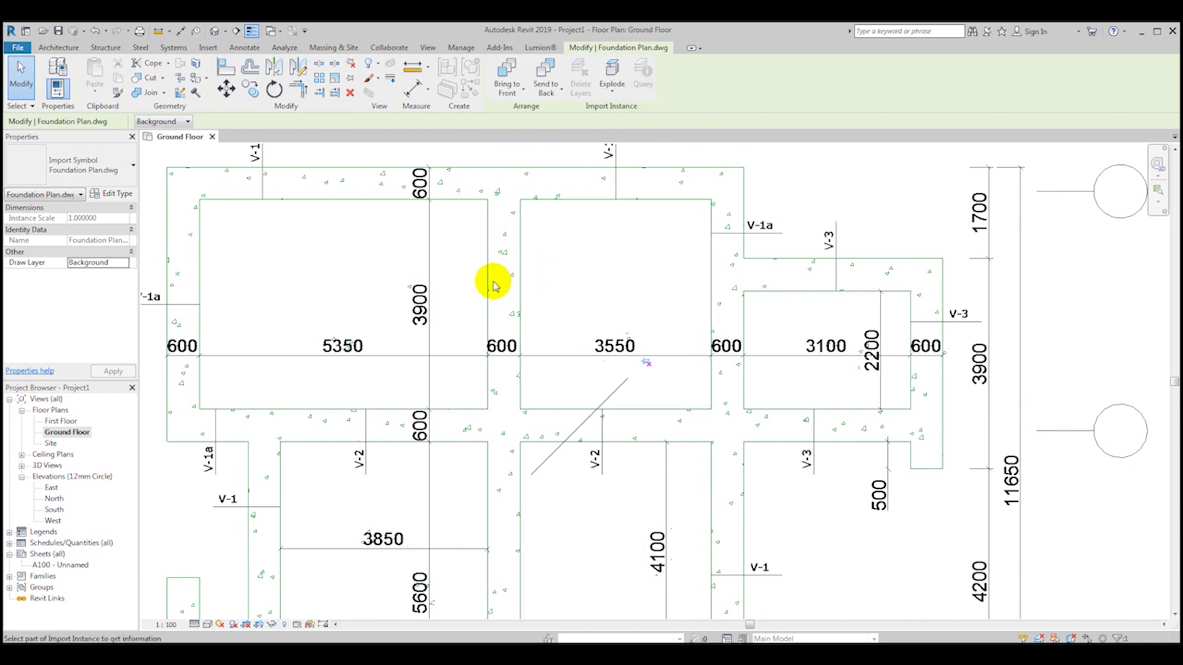
pyautogui.click(420, 189)
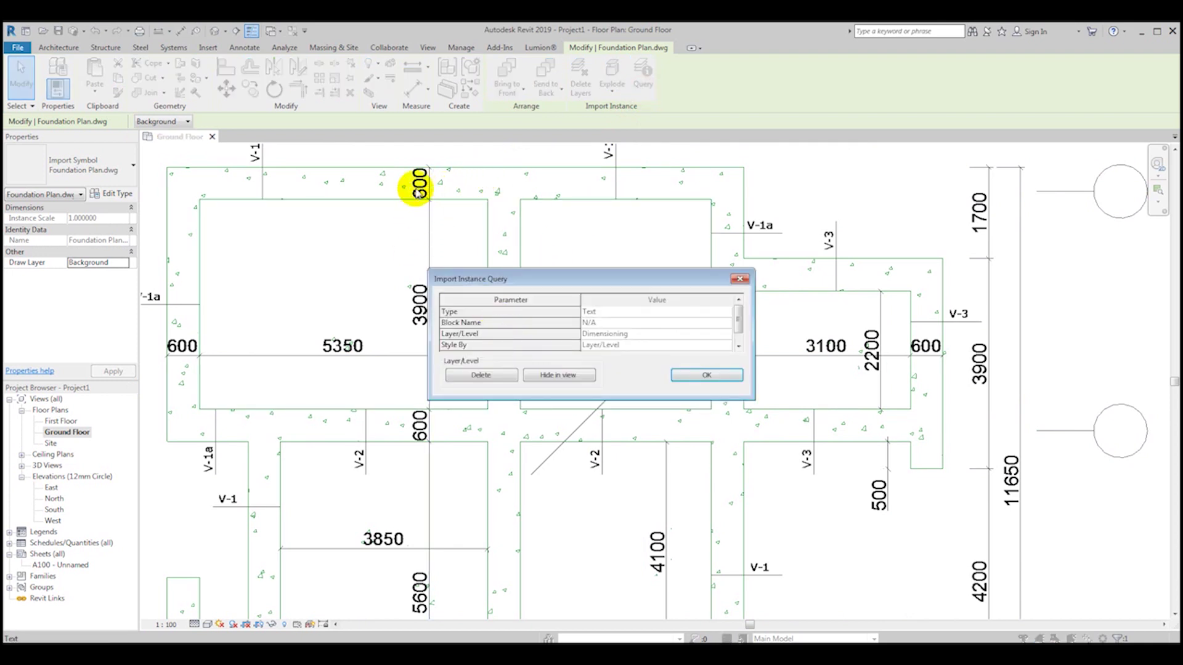
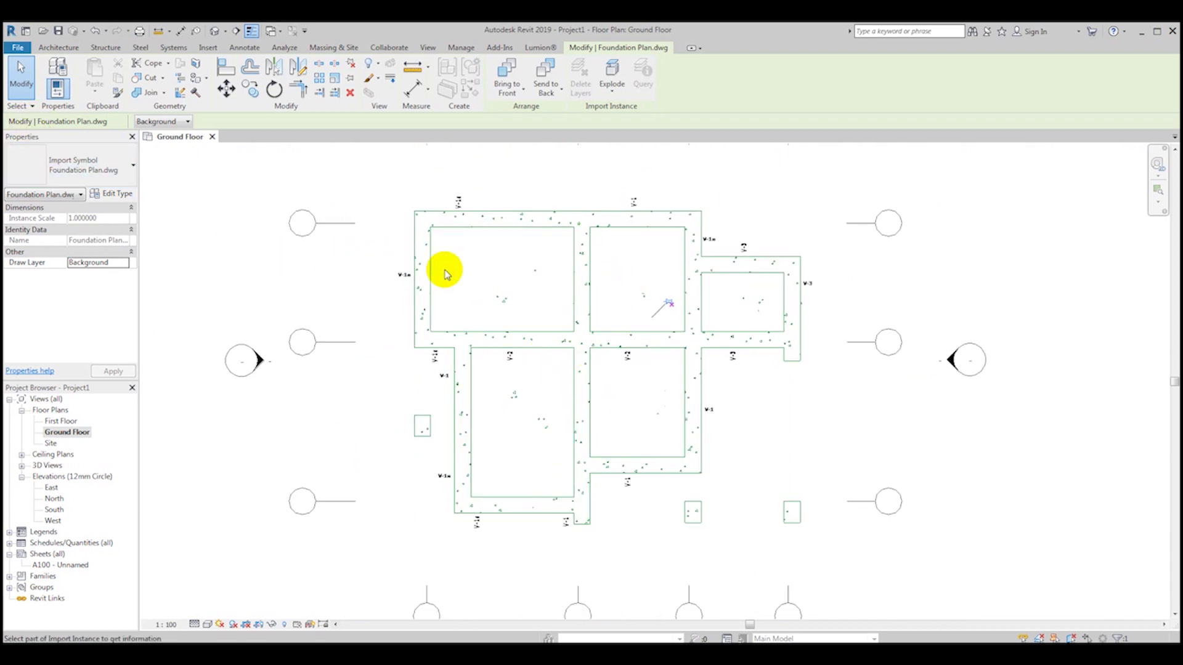
# - Reveal the hidden elements of the Ground Floor plan to inspect the Dimensioning layer, and turn the reveal mode off again
pyautogui.click(283, 624)
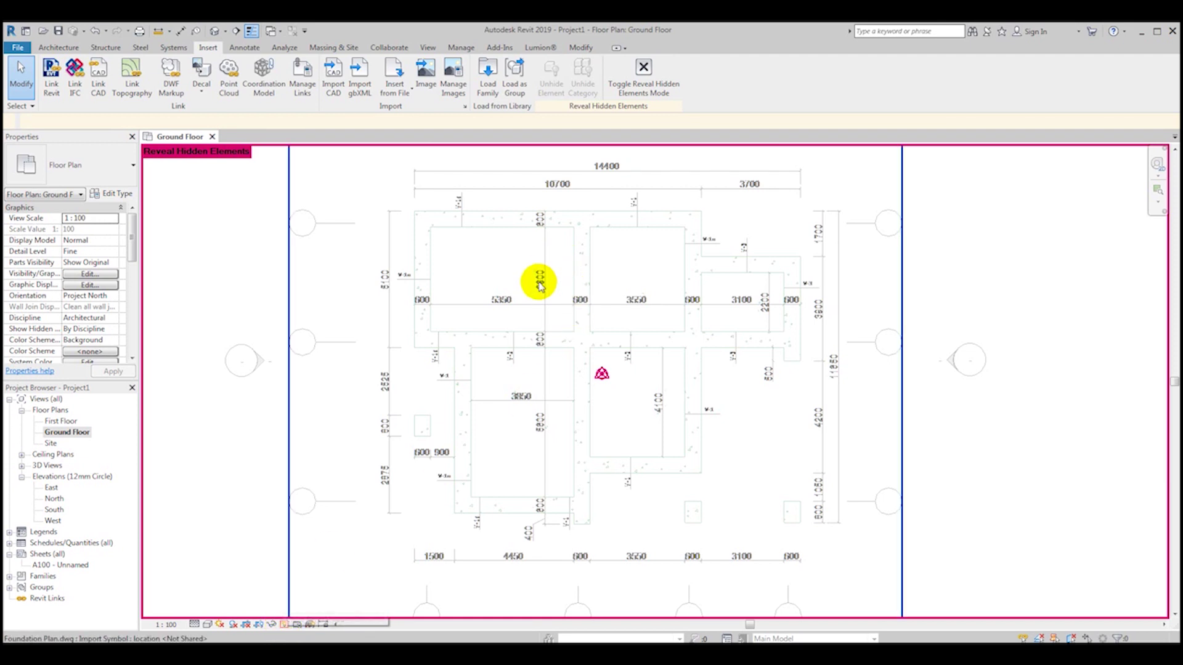
pyautogui.click(283, 624)
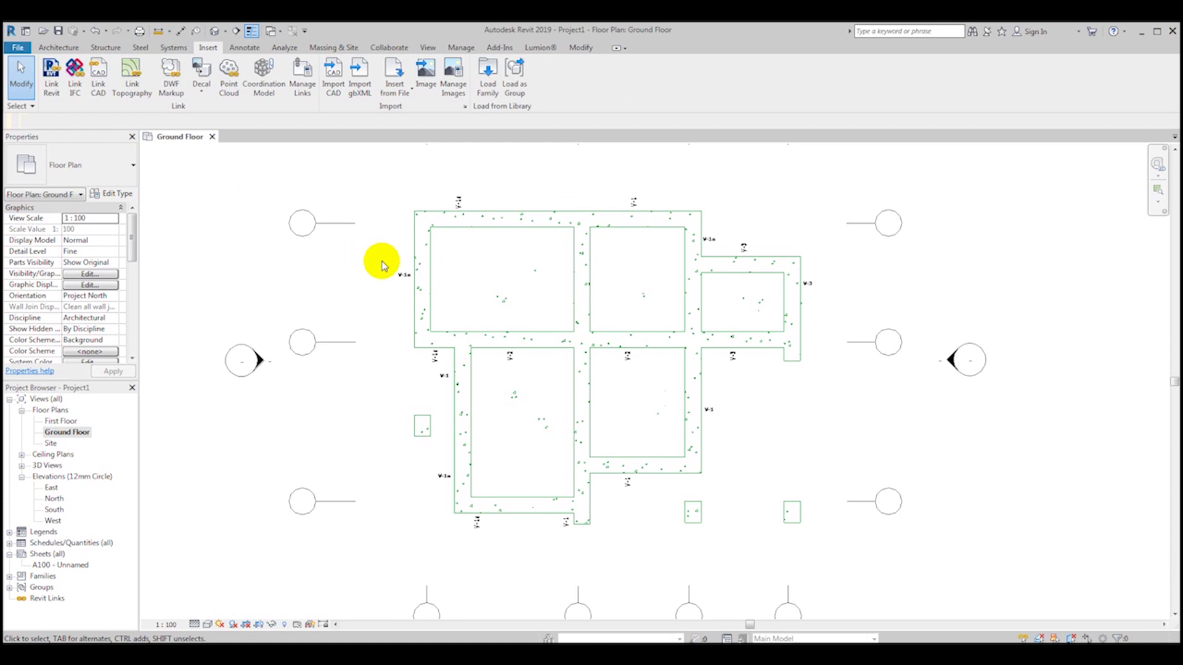
pyautogui.moveTo(387, 266); pyautogui.dragTo(361, 263, button='middle')
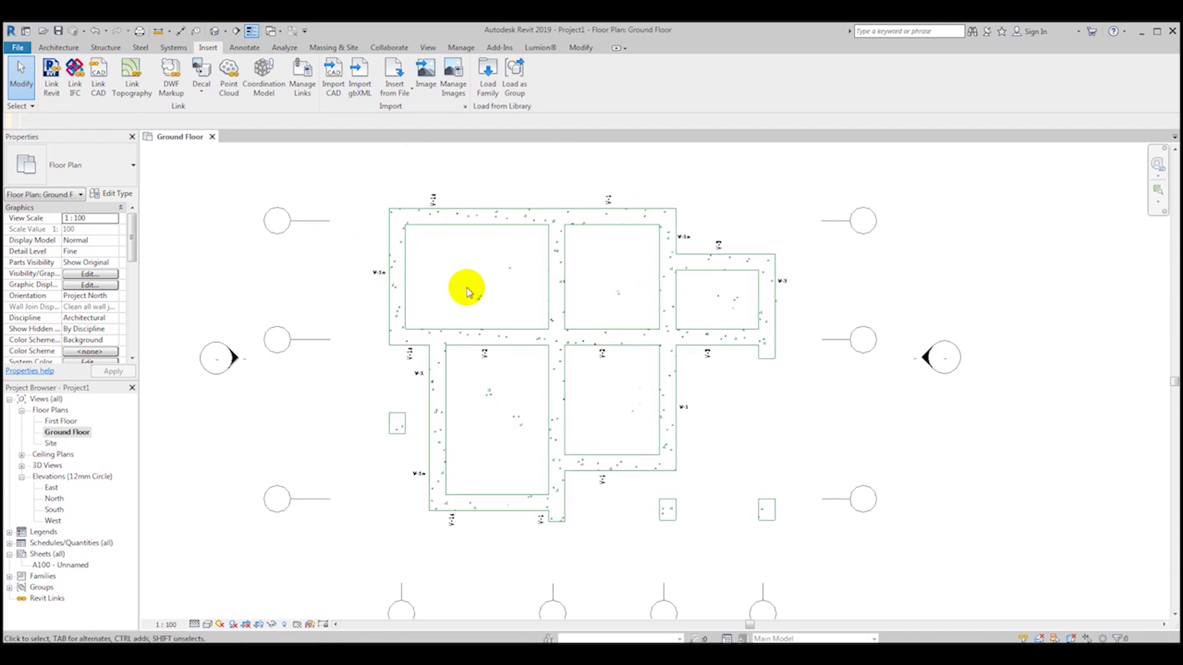
pyautogui.press('v')
pyautogui.press('g')
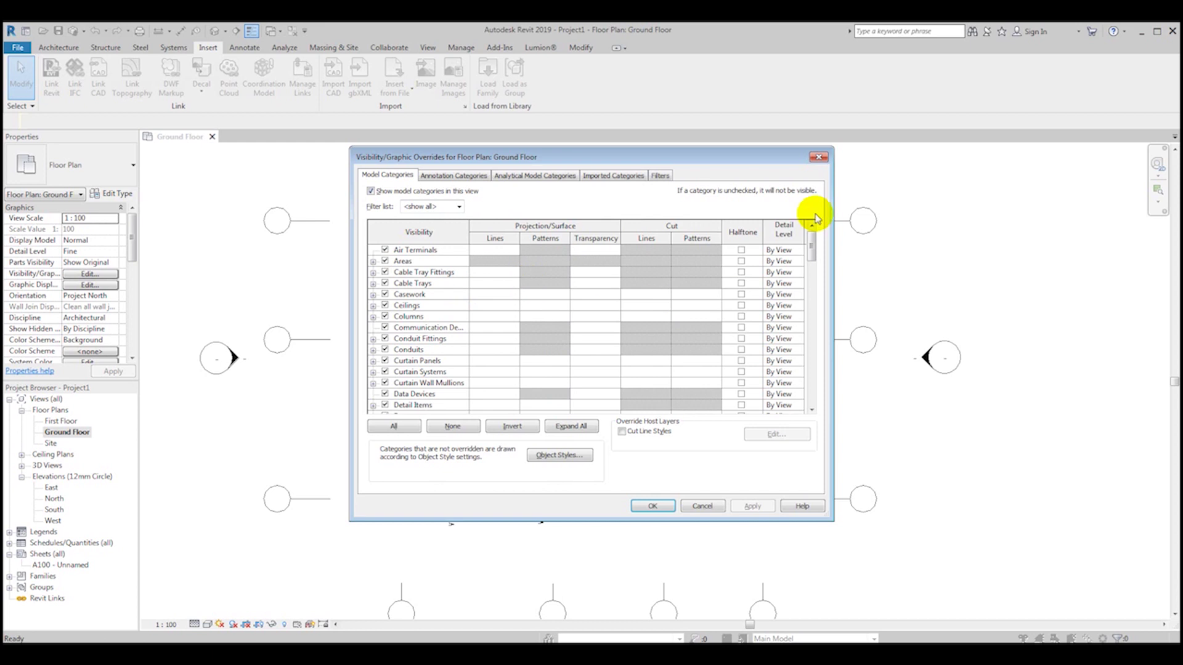
pyautogui.click(819, 159)
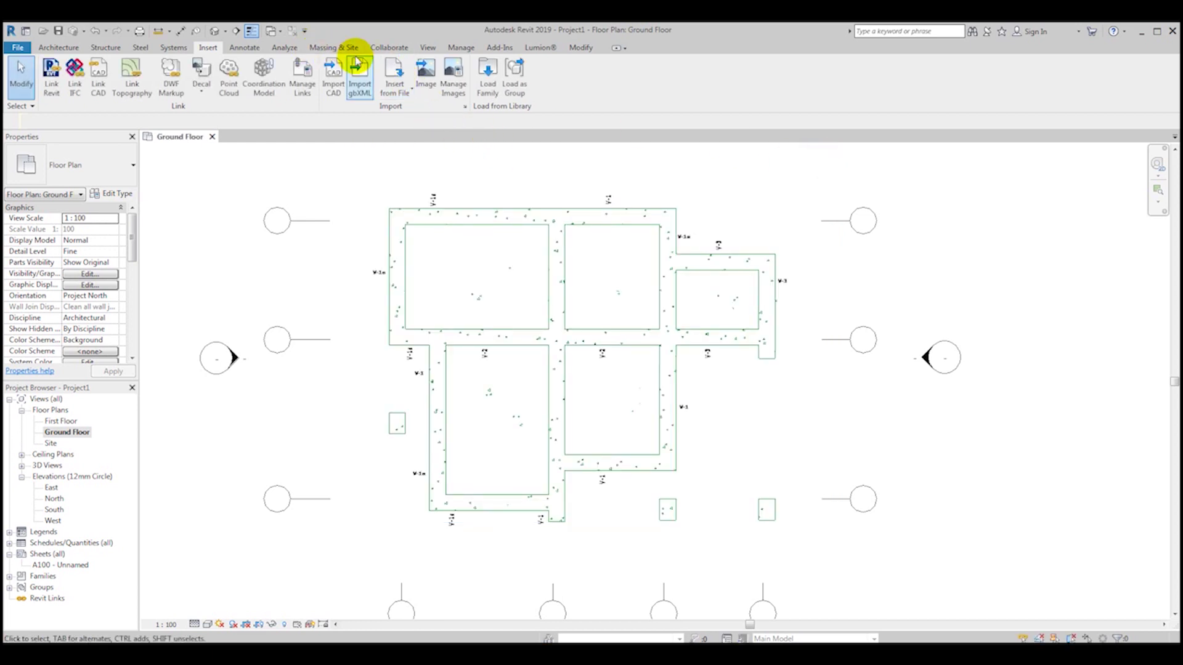
# - Look through the IFC, CAD Formats, DWF Markups, Point Clouds and Topography lists in Manage Links, and close the dialog
pyautogui.click(461, 48)
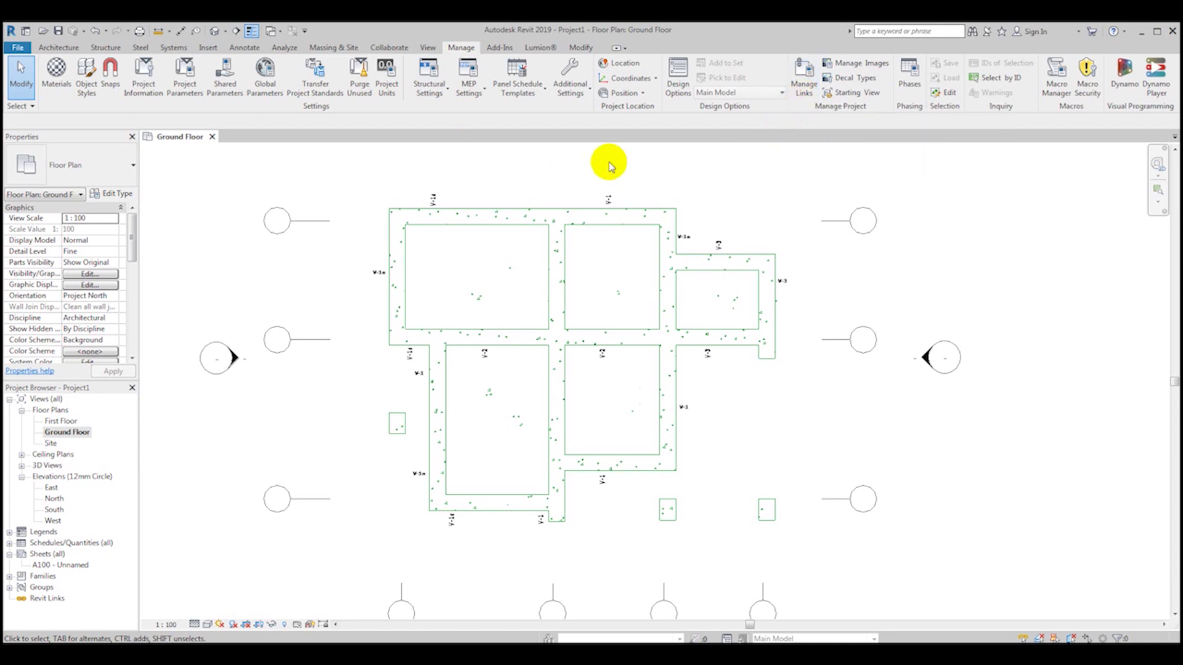
pyautogui.click(802, 86)
pyautogui.click(401, 168)
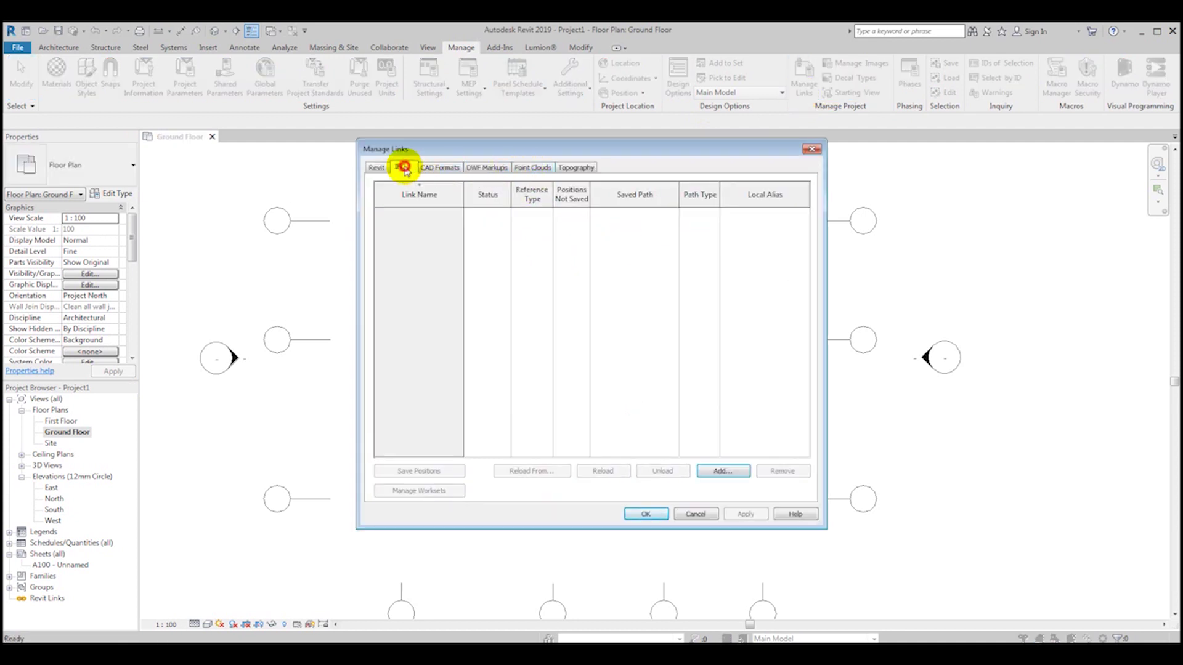
pyautogui.click(441, 167)
pyautogui.click(487, 168)
pyautogui.click(531, 168)
pyautogui.click(578, 169)
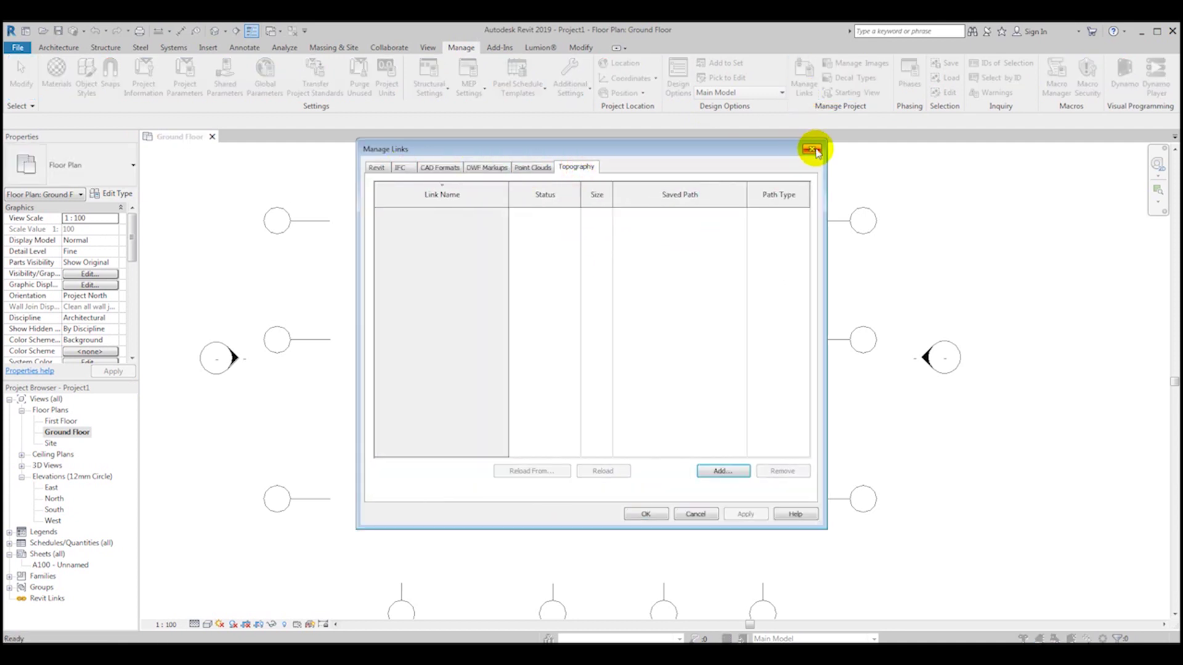
pyautogui.click(812, 149)
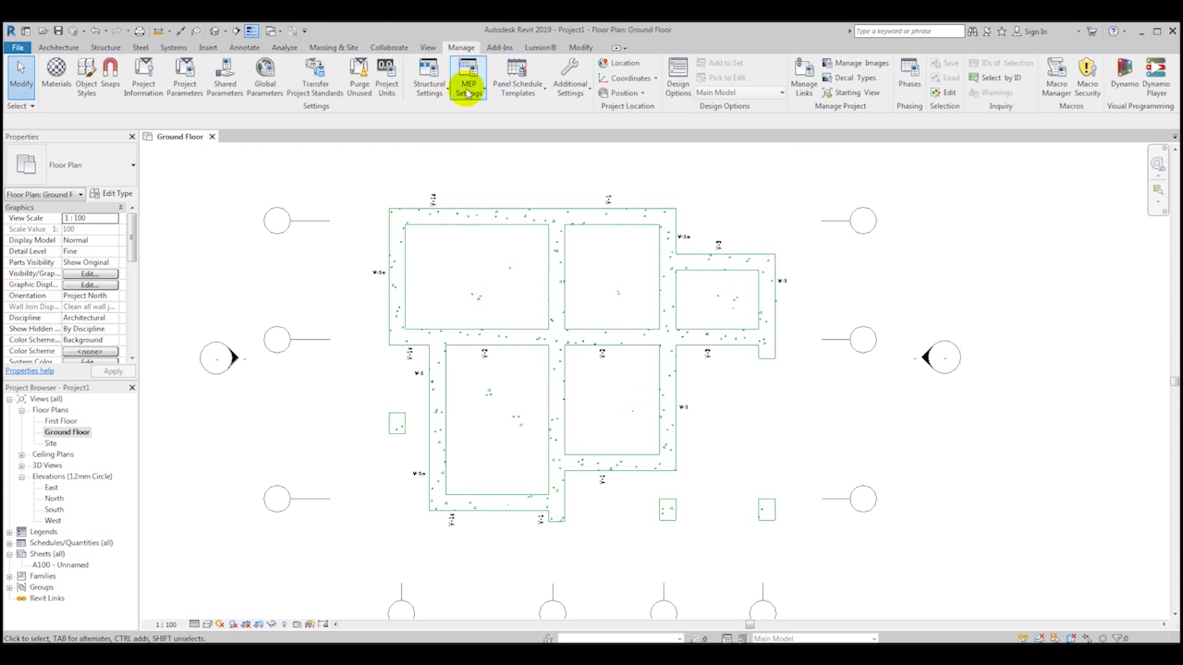
pyautogui.click(569, 86)
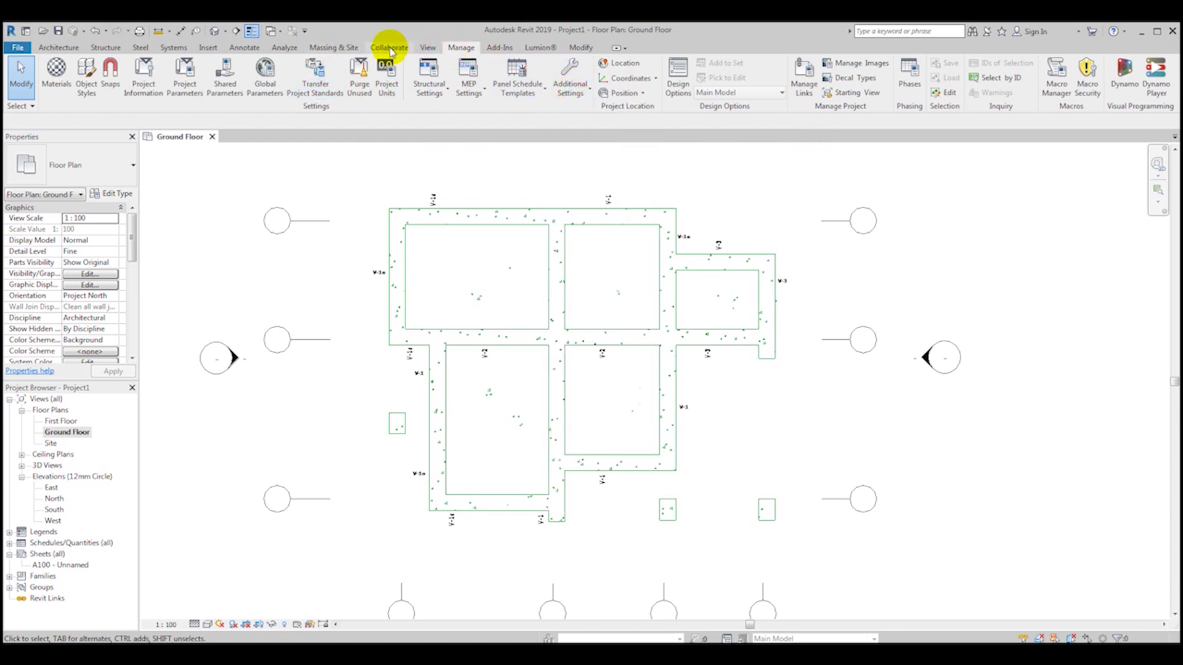
pyautogui.click(50, 48)
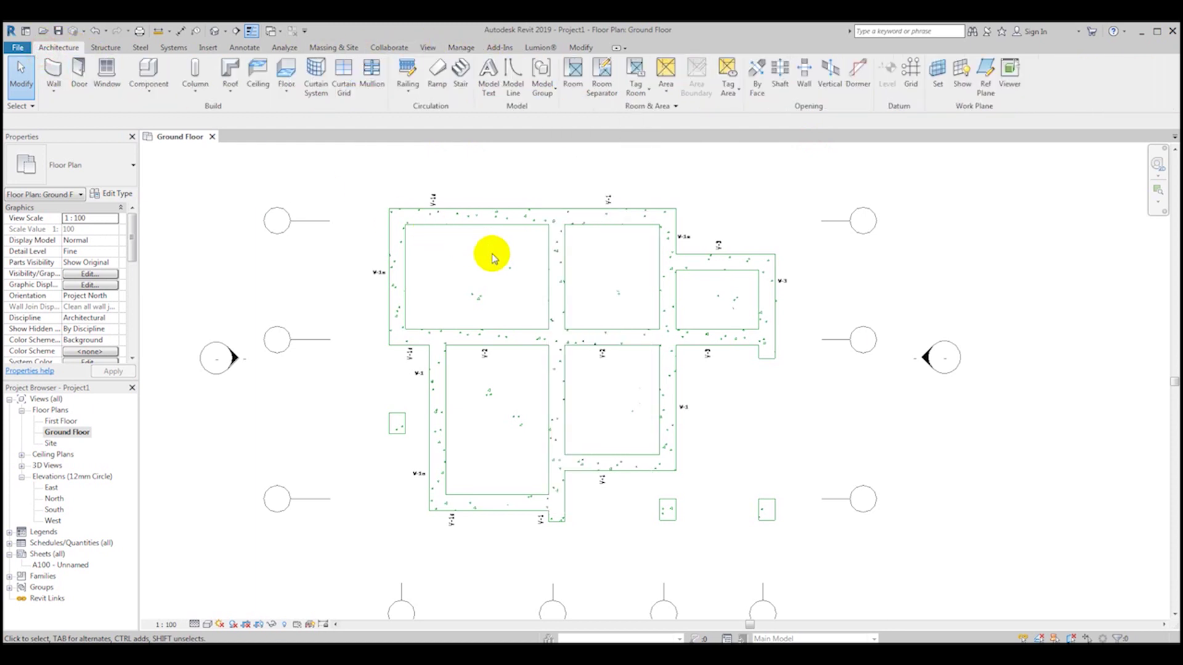
# - Turn the Dimensioning layer of Foundation Plan.dwg back on in the Ground Floor view's imported category visibility overrides
pyautogui.moveTo(482, 282); pyautogui.dragTo(460, 280, button='middle')
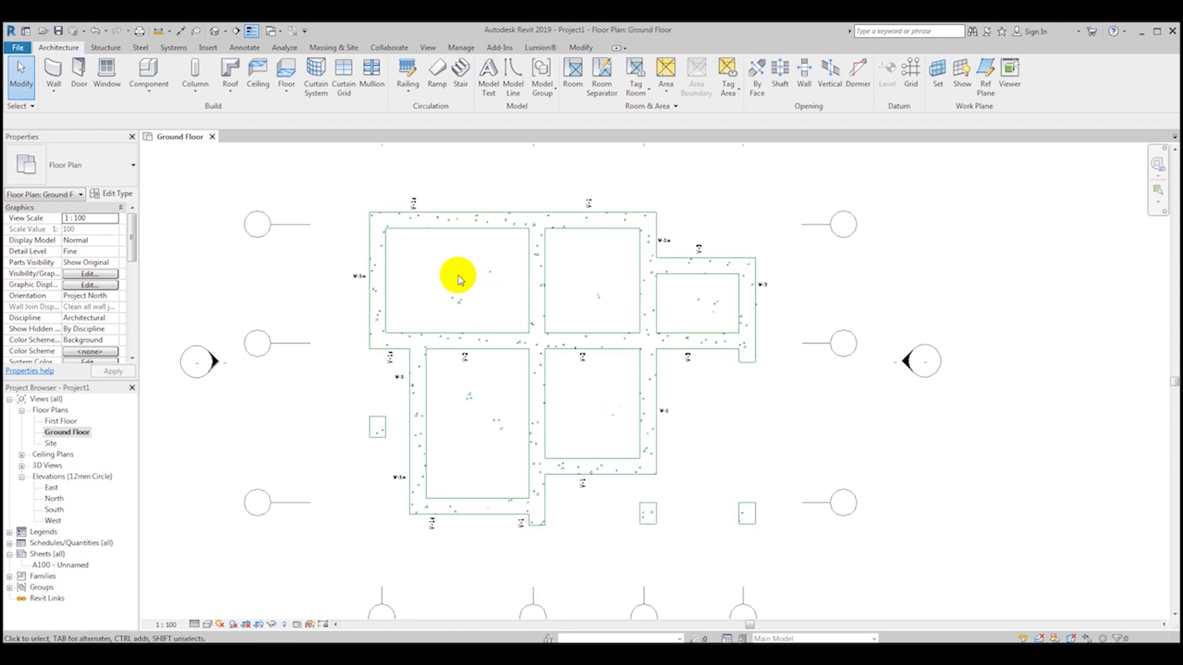
pyautogui.press('v')
pyautogui.press('g')
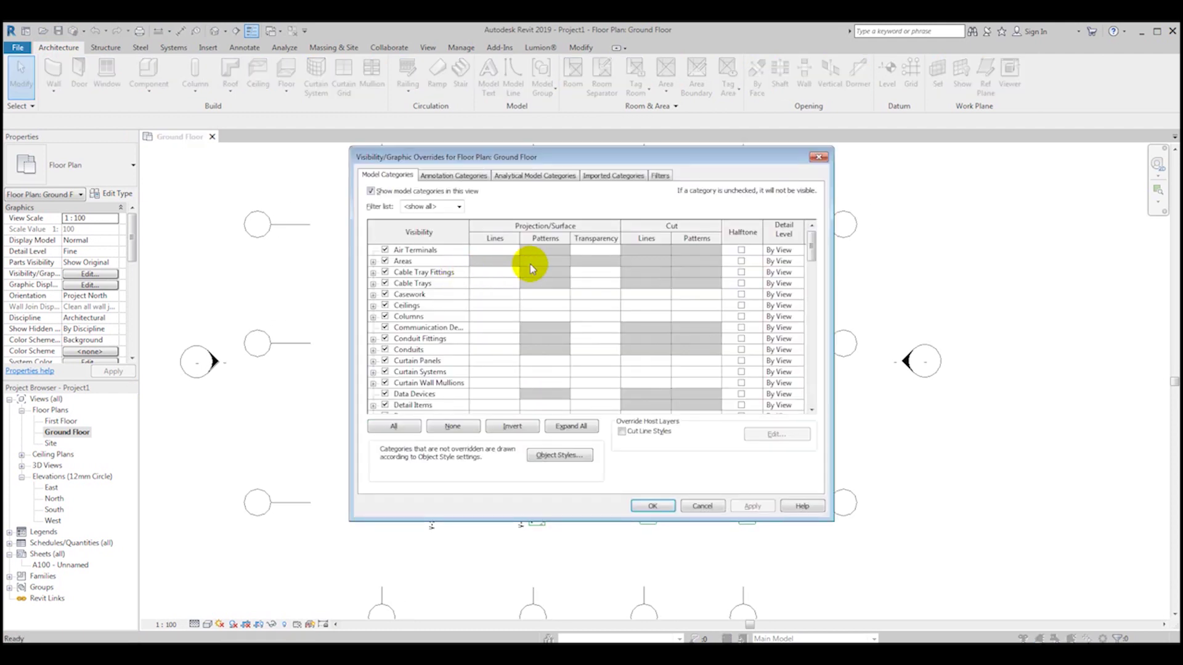
pyautogui.click(615, 173)
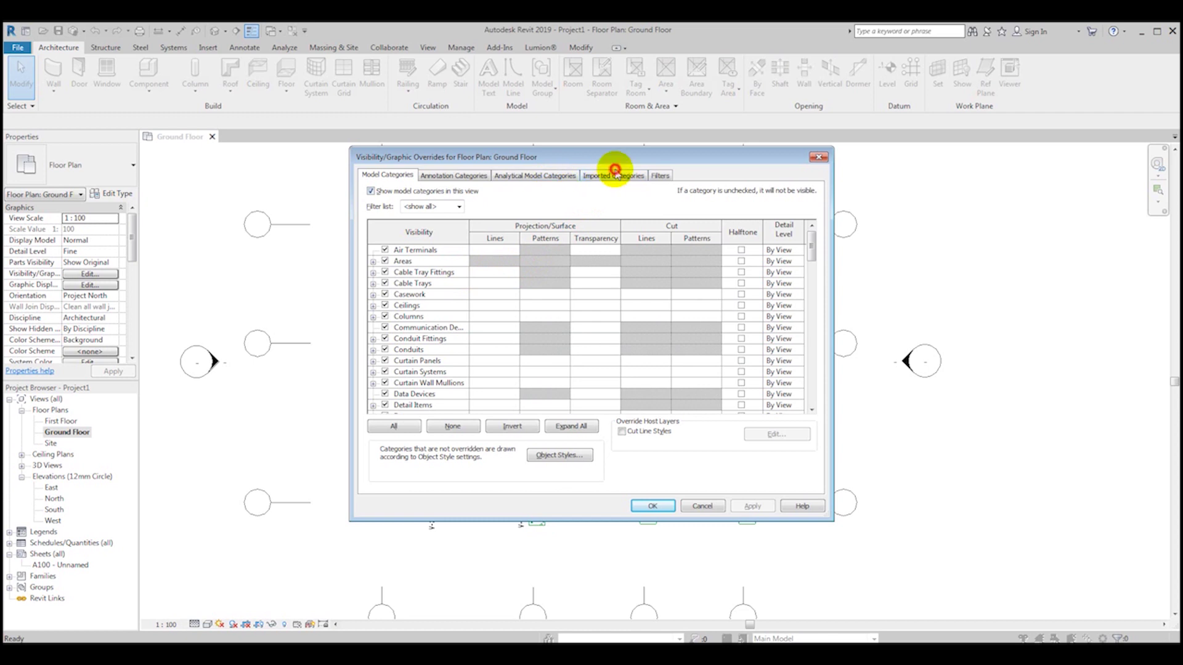
pyautogui.click(615, 178)
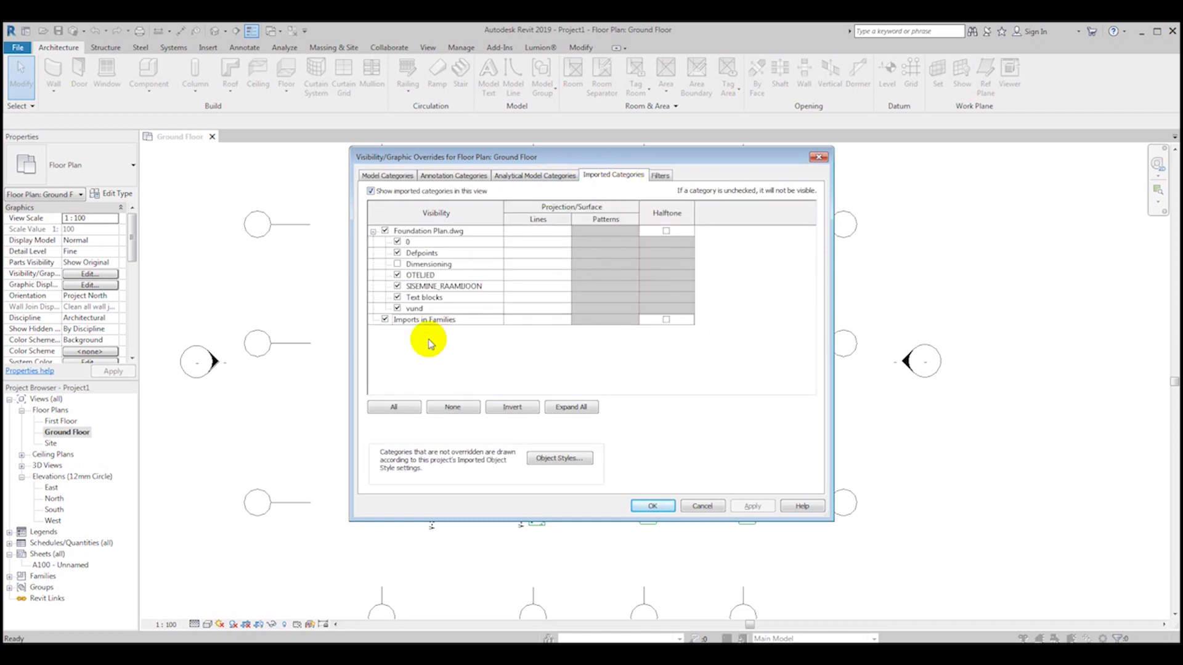
pyautogui.click(397, 264)
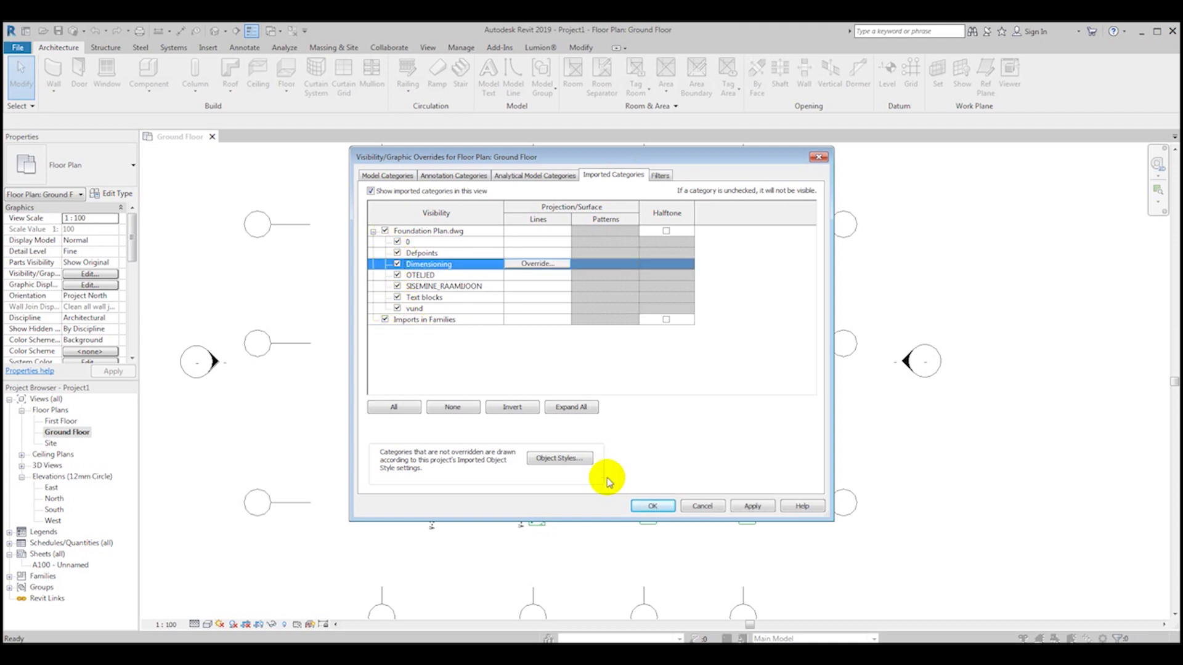
pyautogui.click(653, 508)
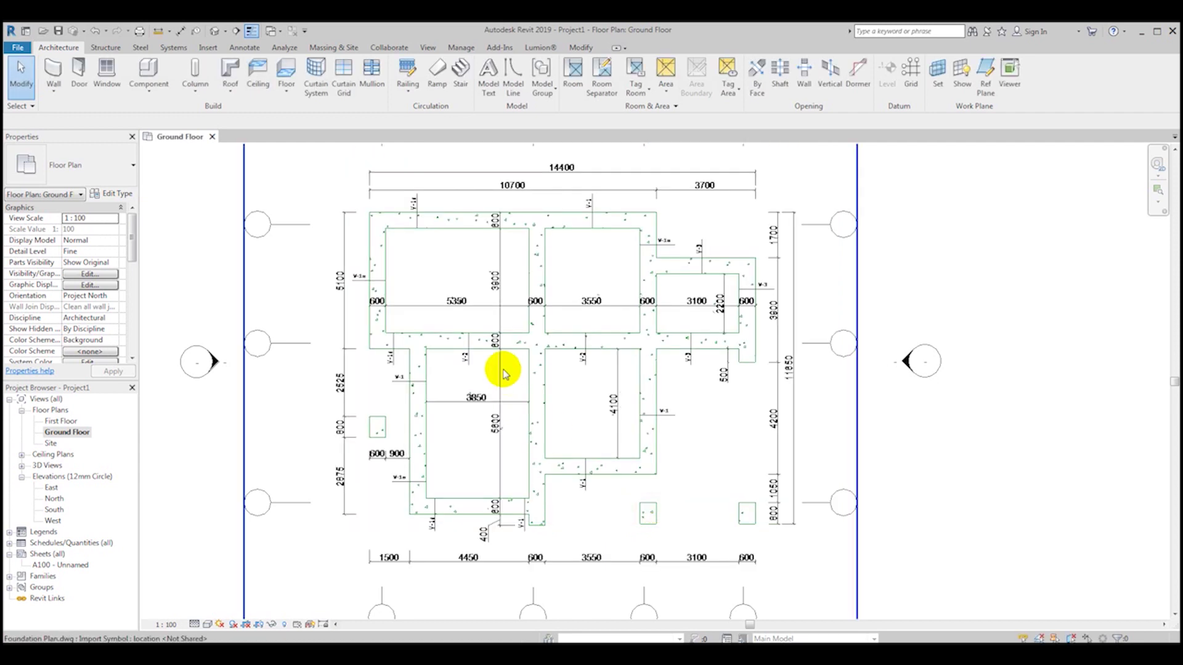
pyautogui.scroll(-4, 504, 369)
pyautogui.scroll(3, 500, 361)
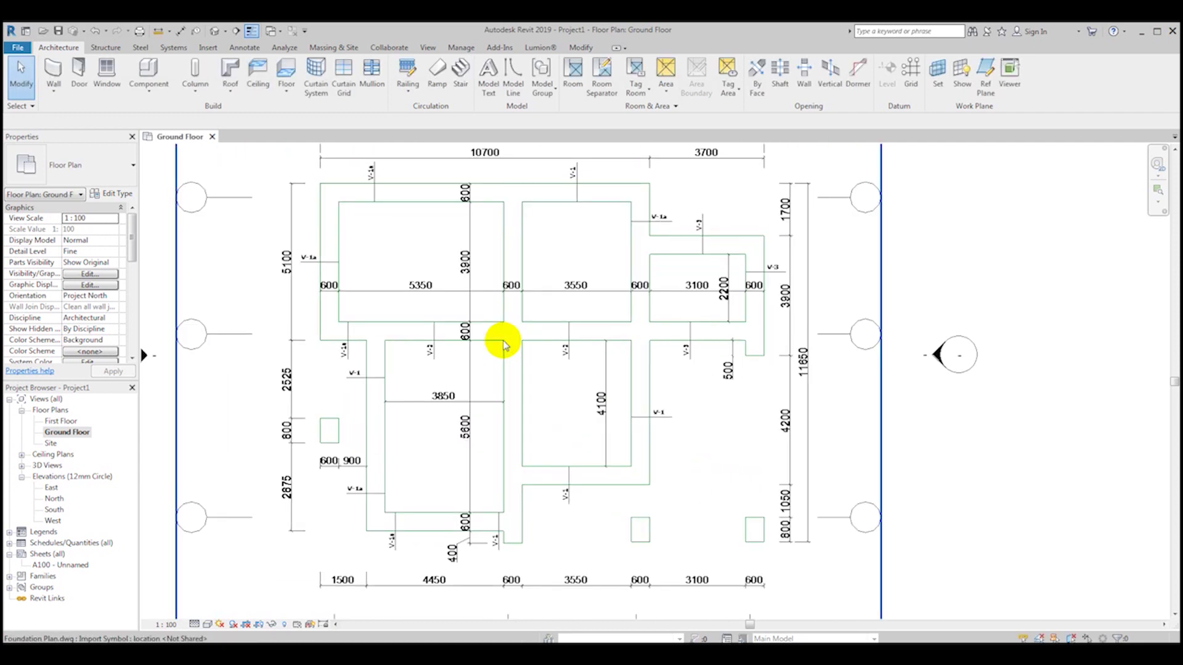
pyautogui.scroll(-2, 503, 345)
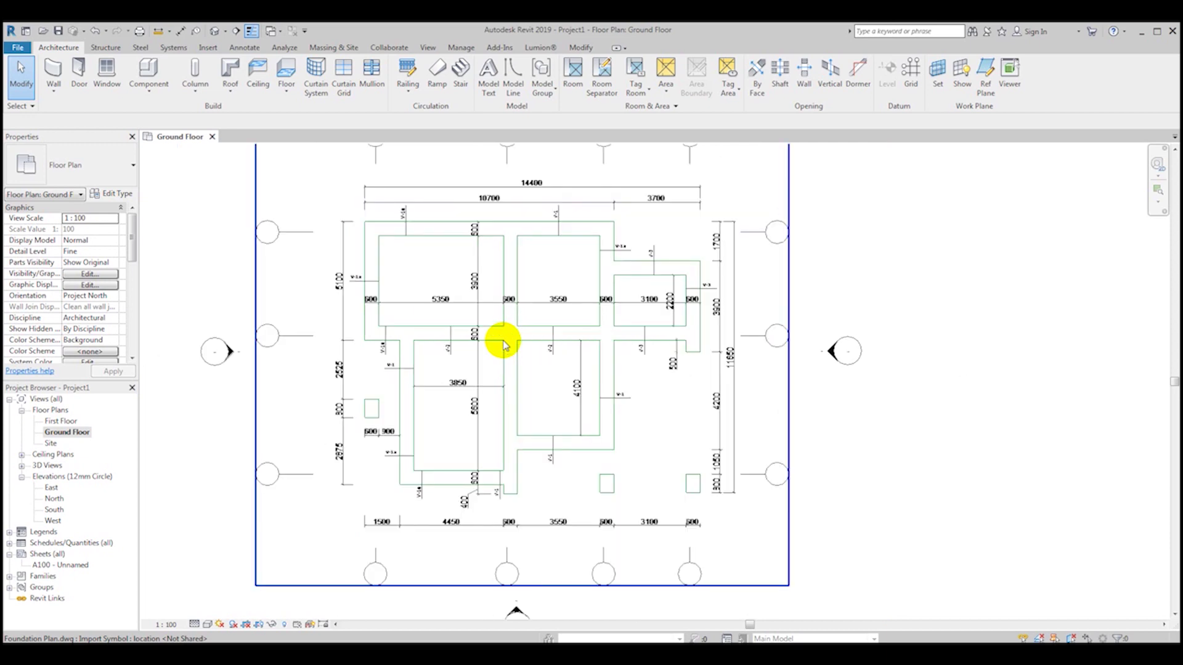
pyautogui.scroll(2, 502, 340)
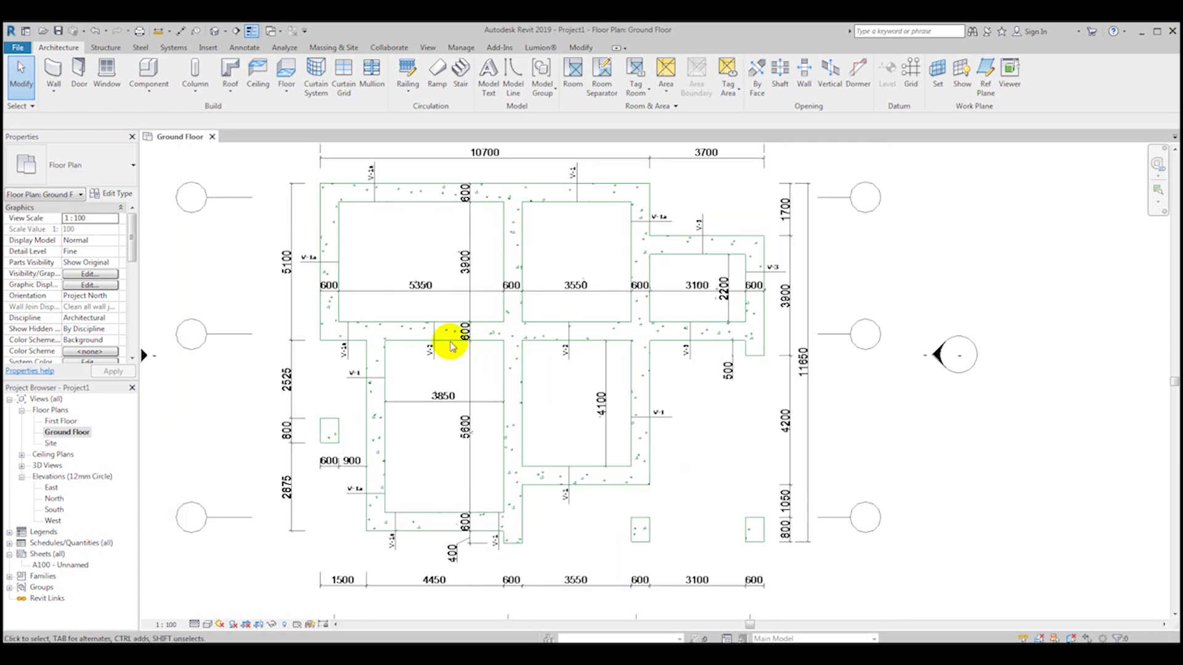
pyautogui.scroll(3, 425, 336)
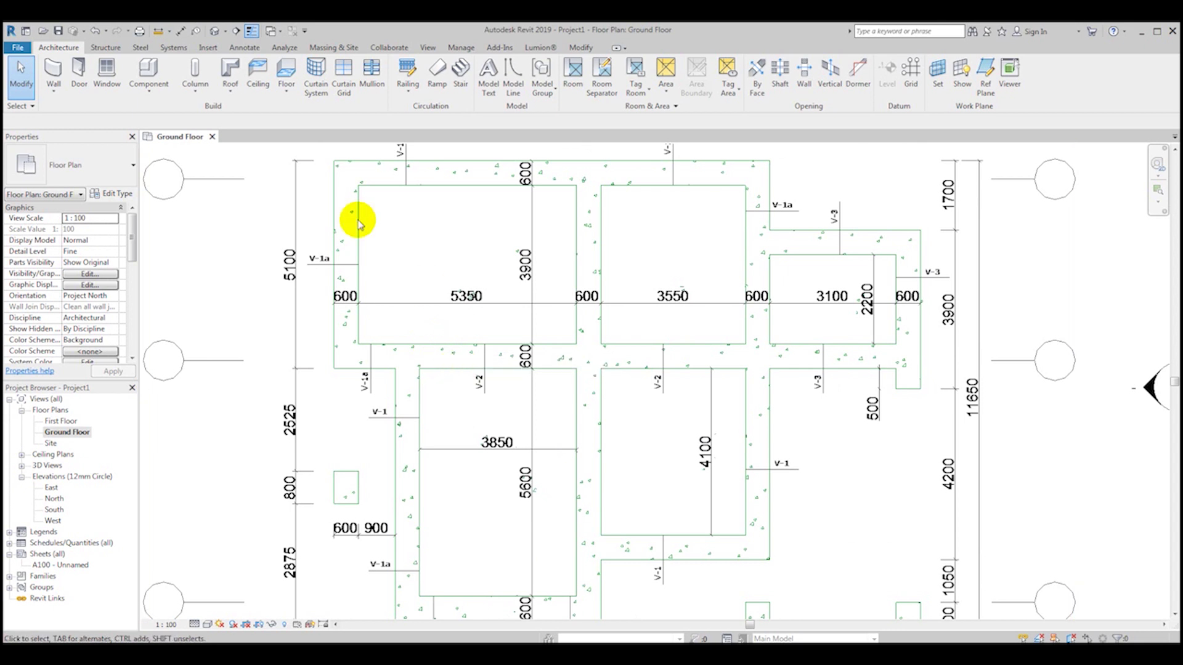
pyautogui.click(241, 47)
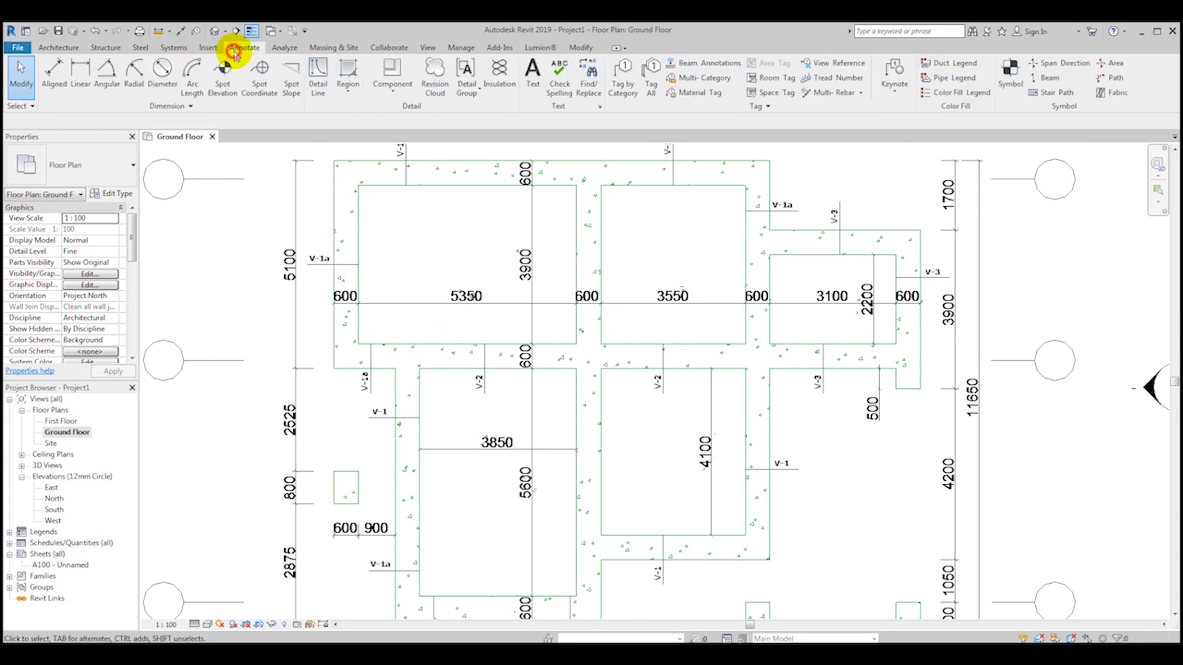
pyautogui.click(318, 79)
pyautogui.click(411, 344)
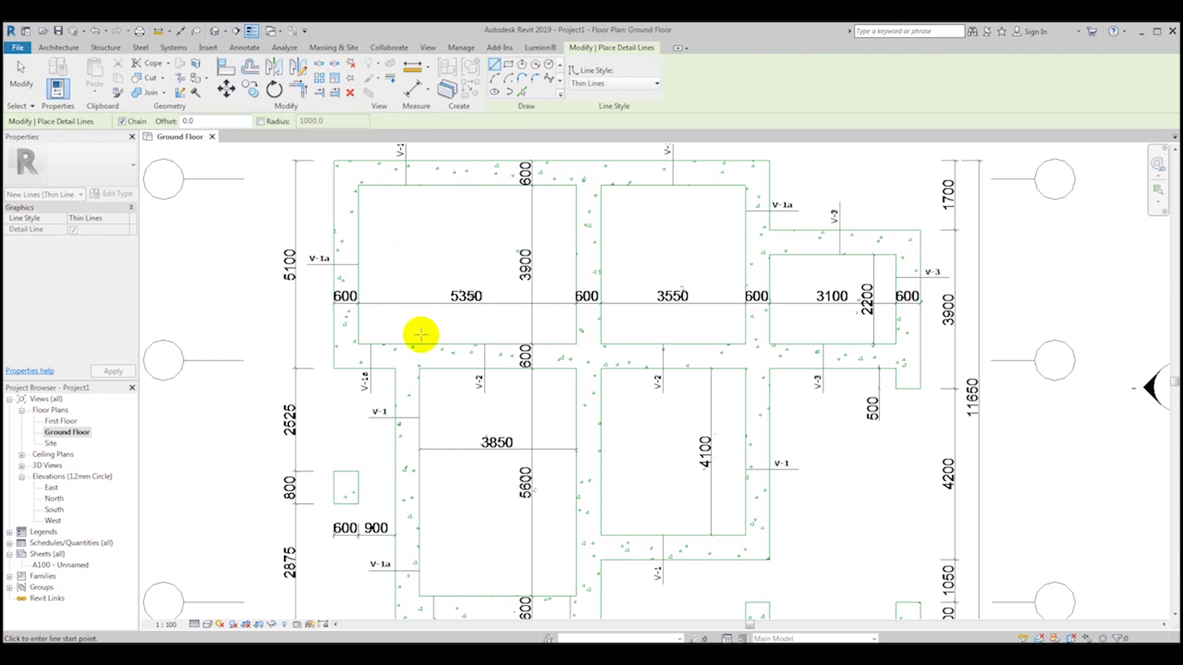
pyautogui.press('Escape')
pyautogui.press('Escape')
# - Query a foundation wall line in the imported plan, try hiding its vund layer in the view, and undo the hiding
pyautogui.scroll(2, 424, 338)
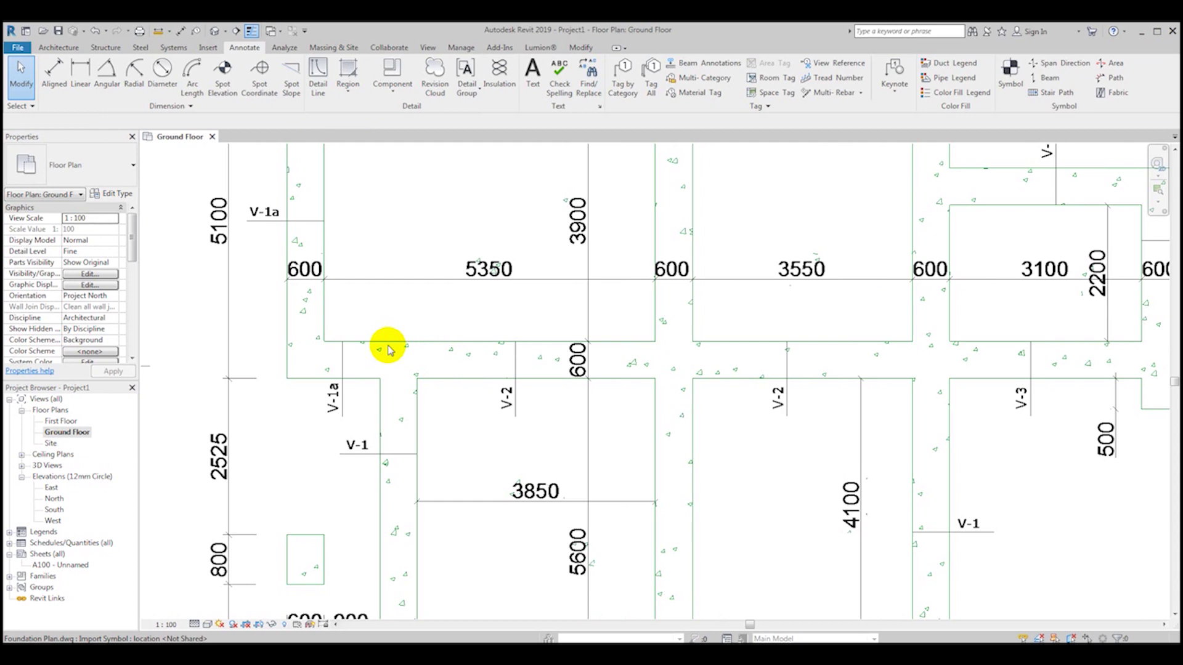
pyautogui.scroll(-3, 388, 349)
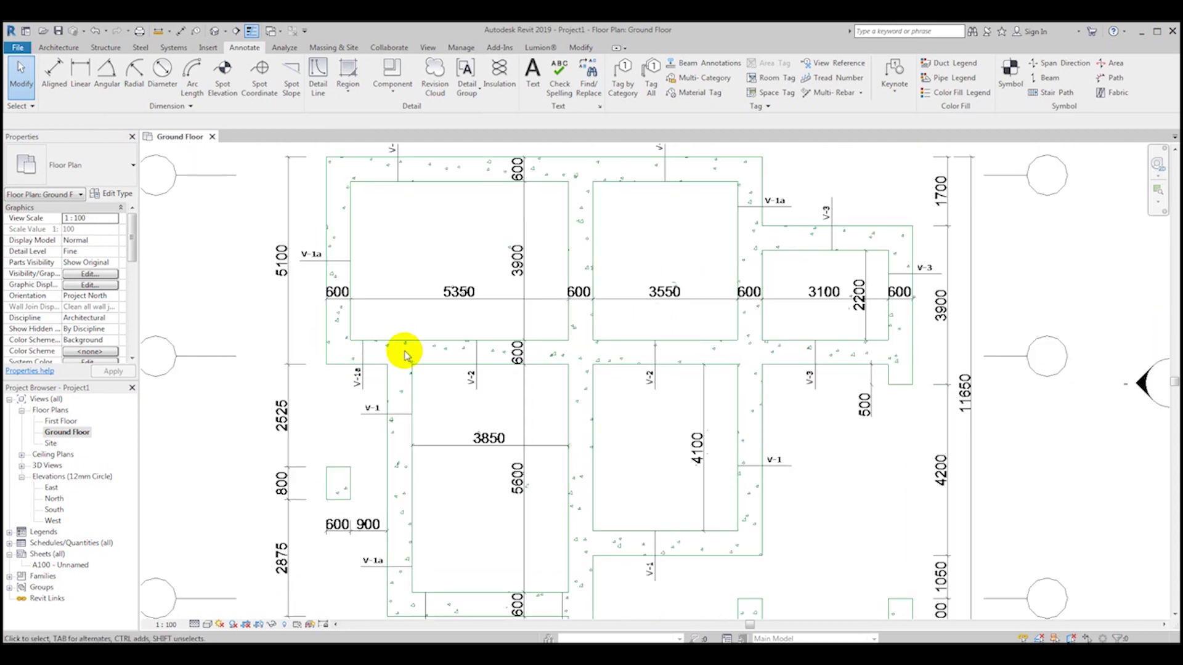
pyautogui.scroll(2, 432, 319)
pyautogui.scroll(1, 432, 325)
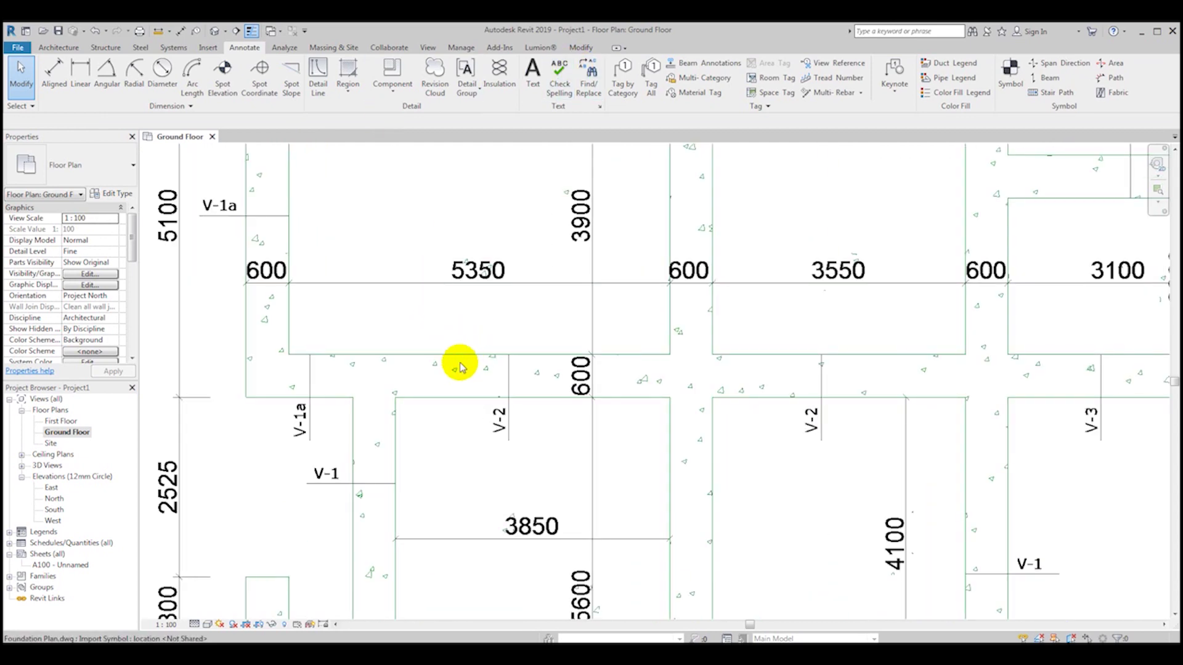
pyautogui.click(449, 354)
pyautogui.click(641, 90)
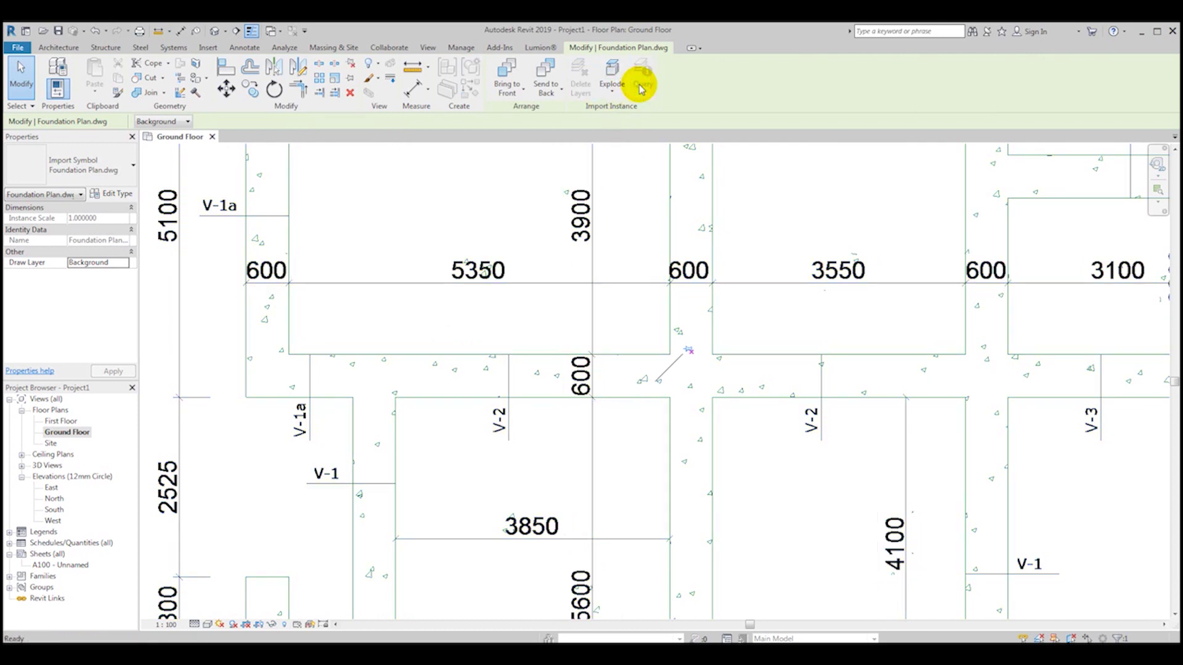
pyautogui.click(467, 356)
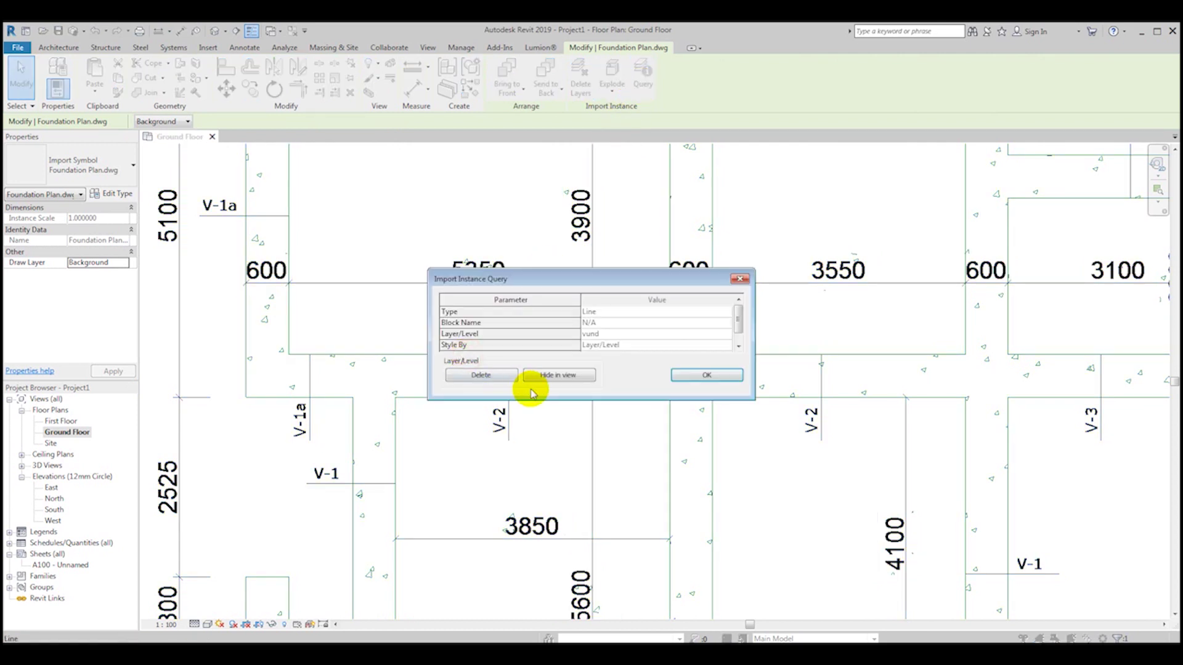
pyautogui.click(528, 386)
pyautogui.scroll(-2, 456, 345)
pyautogui.scroll(-2, 403, 292)
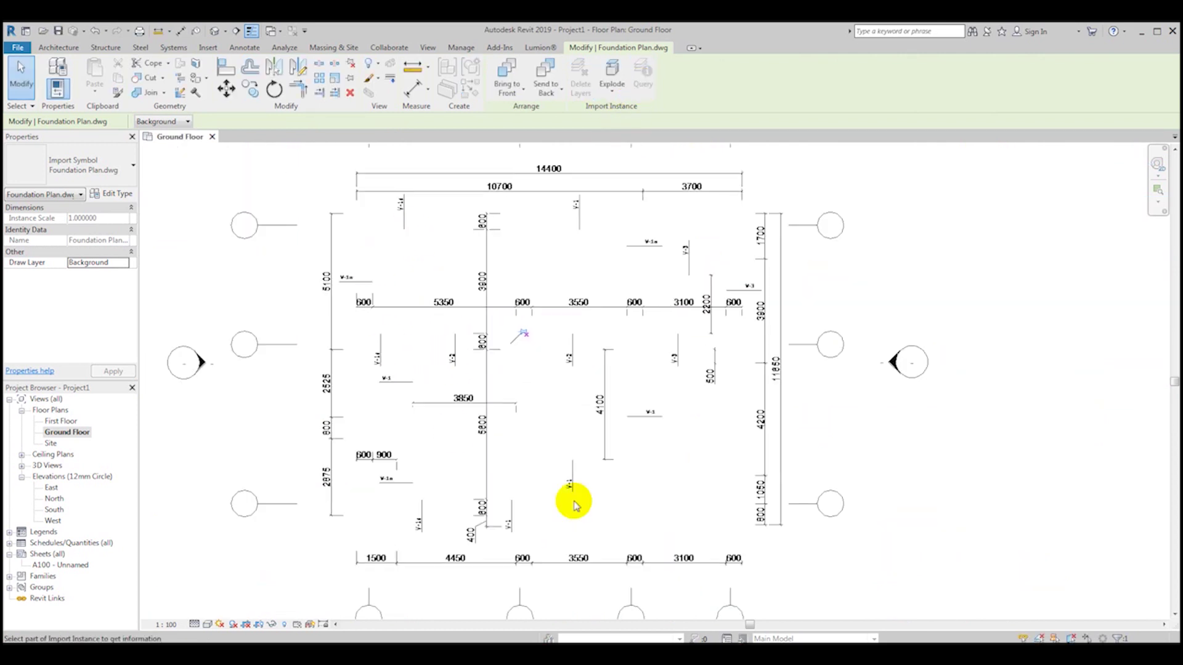
pyautogui.moveTo(572, 458); pyautogui.dragTo(550, 398, button='middle')
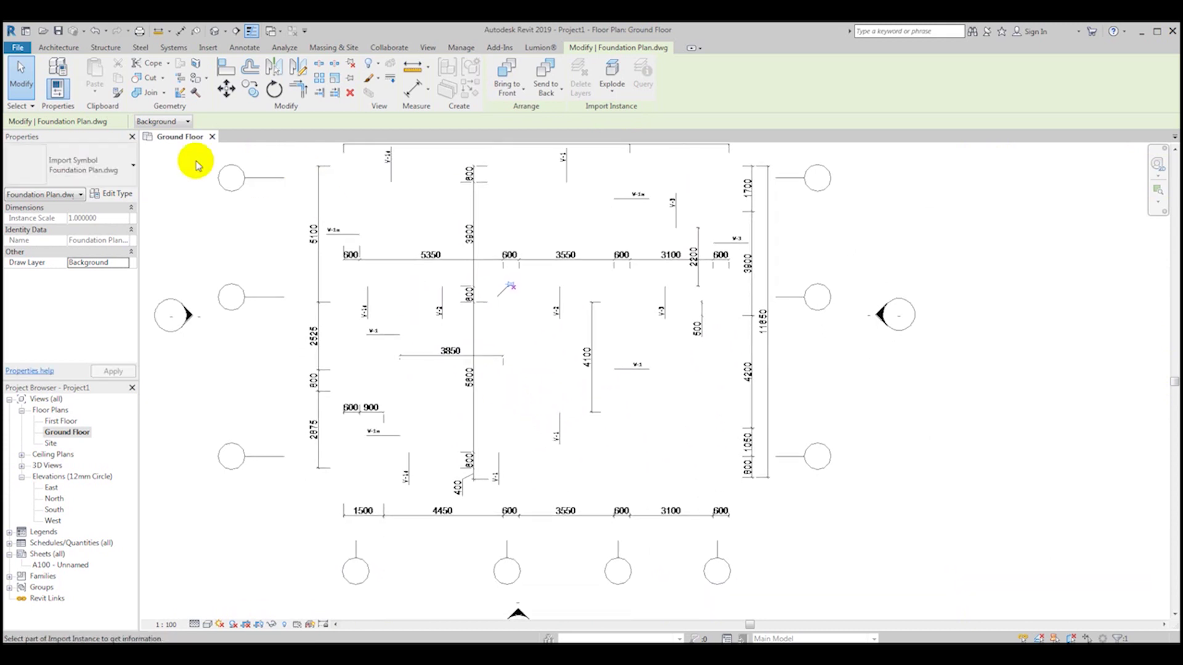
pyautogui.click(95, 30)
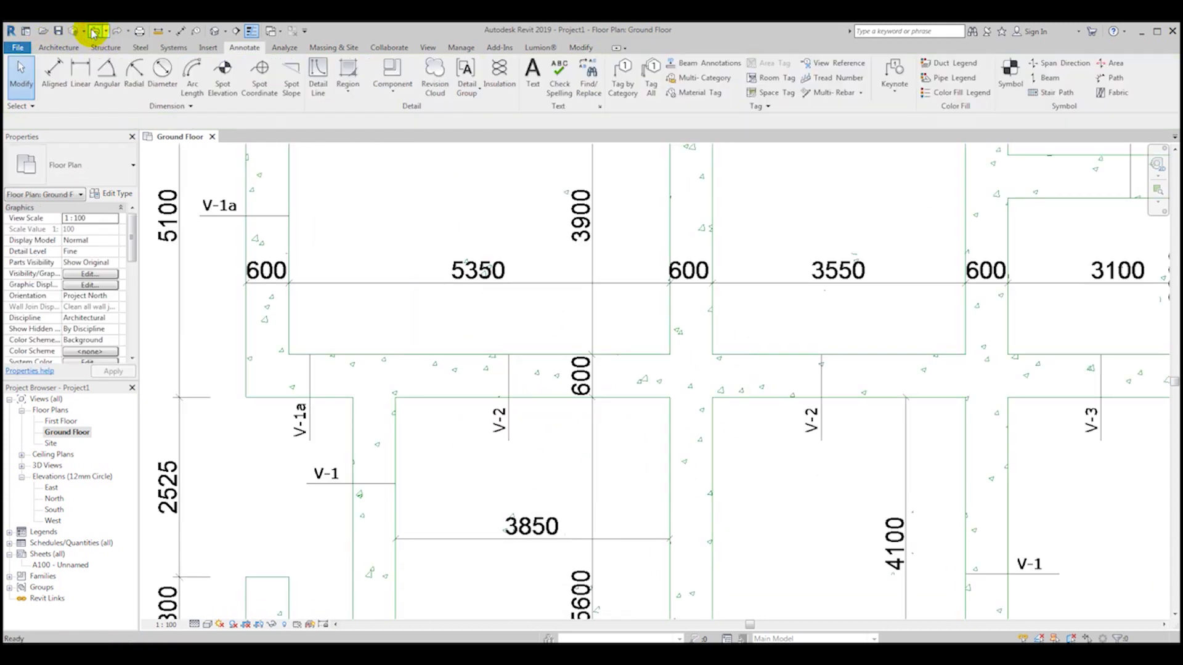
# - Delete the imported Foundation Plan.dwg from the Ground Floor view
pyautogui.scroll(-4, 388, 324)
pyautogui.click(396, 336)
pyautogui.scroll(-3, 396, 334)
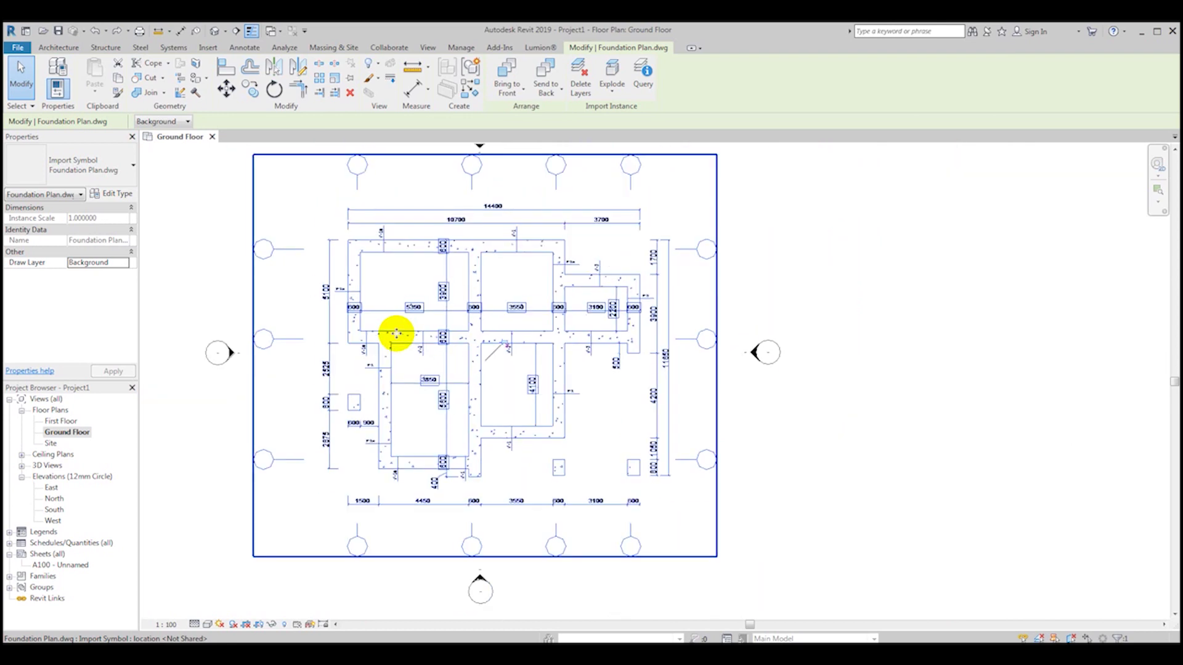
pyautogui.scroll(2, 413, 340)
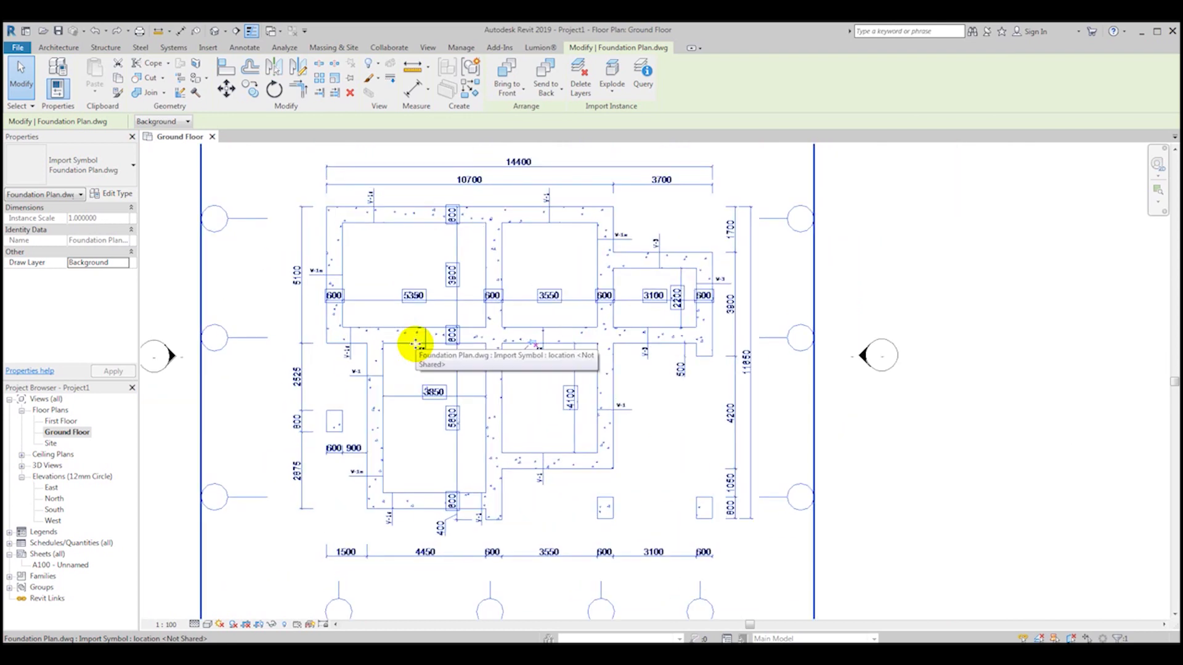
pyautogui.press('Delete')
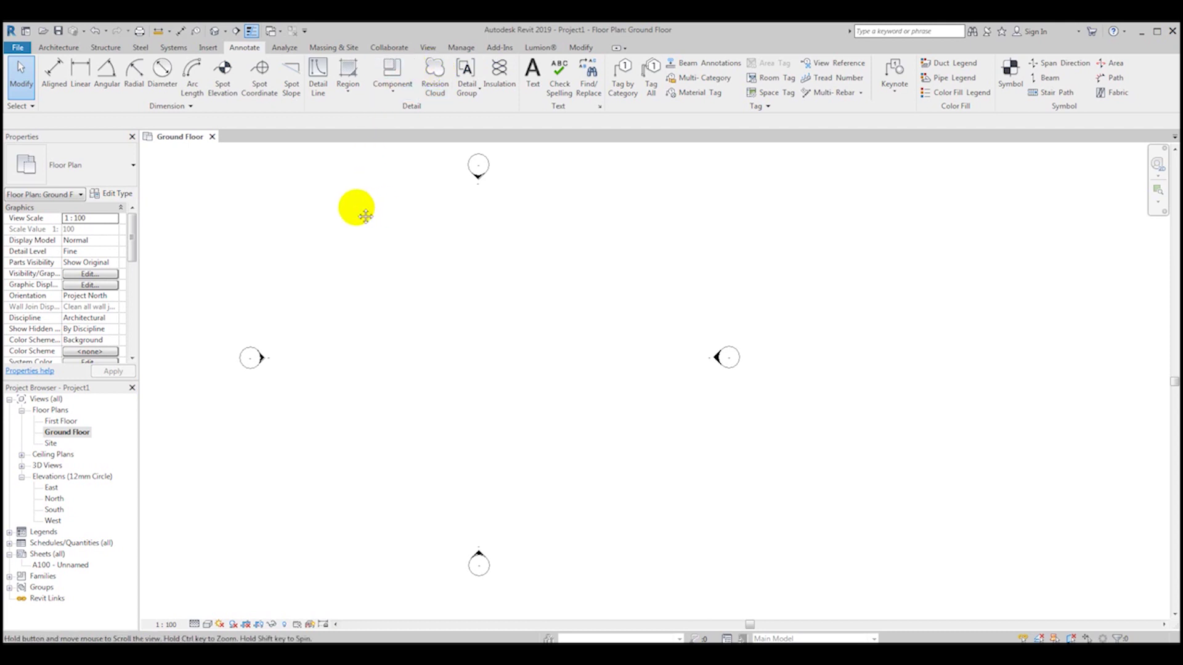
# - Link Foundation Plan.dwg to the current view only, with preserved colours, all layers, auto-detected units and Auto - Origin to Origin positioning
pyautogui.click(206, 47)
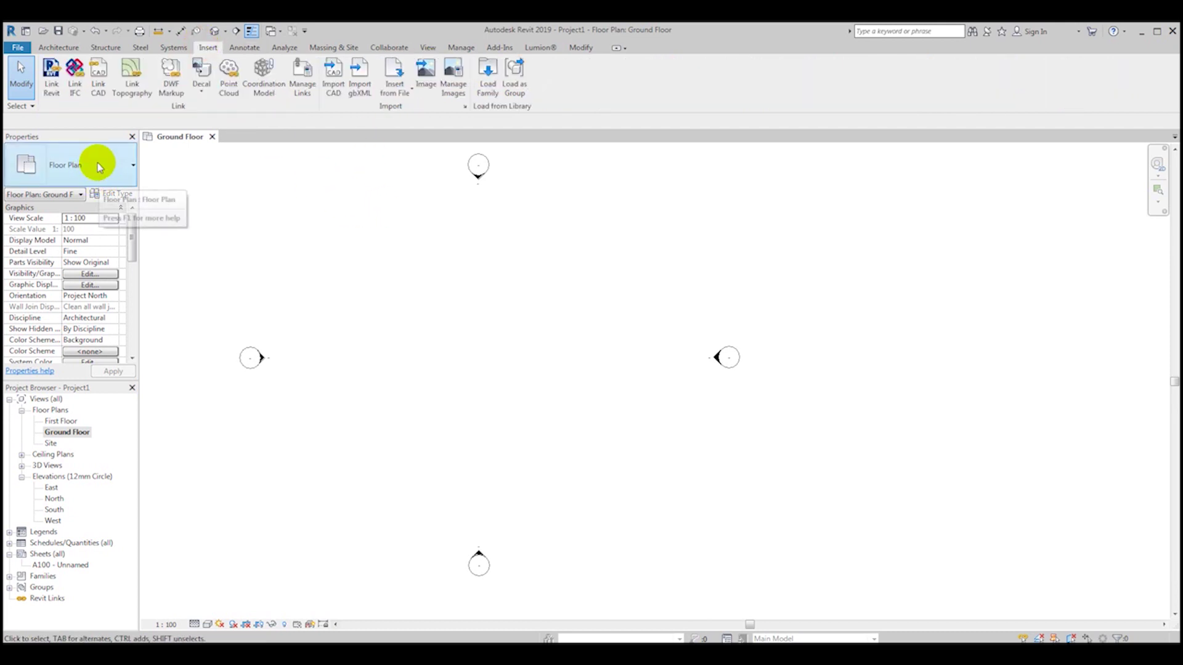
pyautogui.click(97, 84)
pyautogui.click(468, 226)
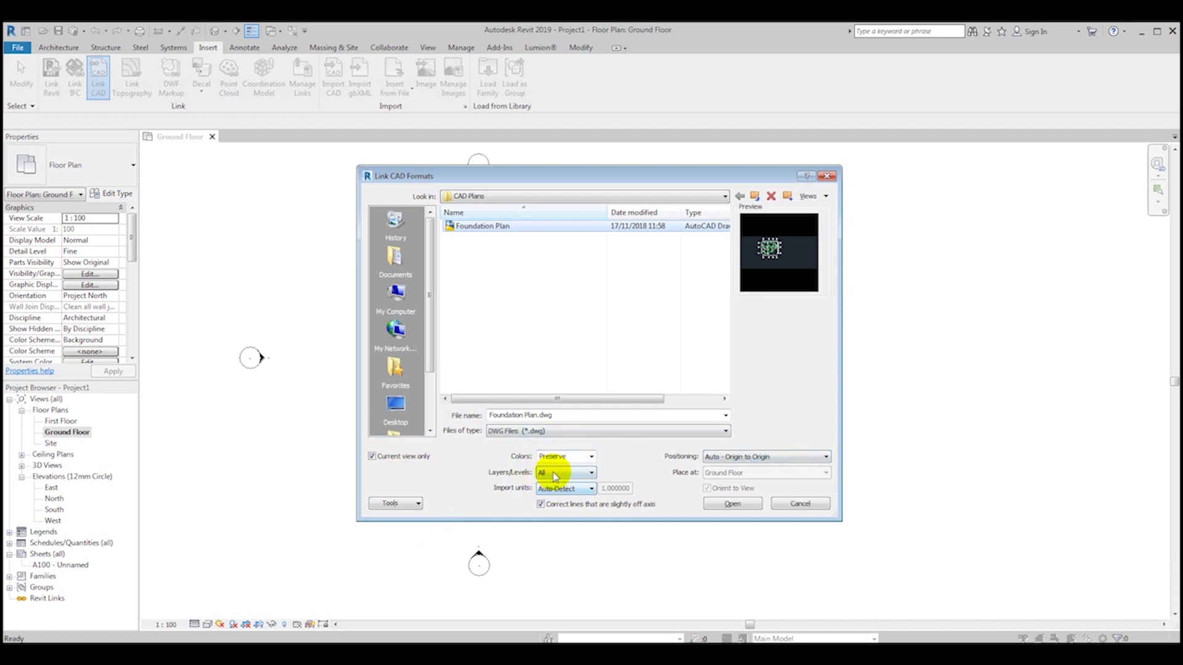
pyautogui.click(732, 503)
# - Move the linked Foundation Plan so that it sits centred between the four elevation markers, and clear the selection
pyautogui.scroll(-2, 612, 396)
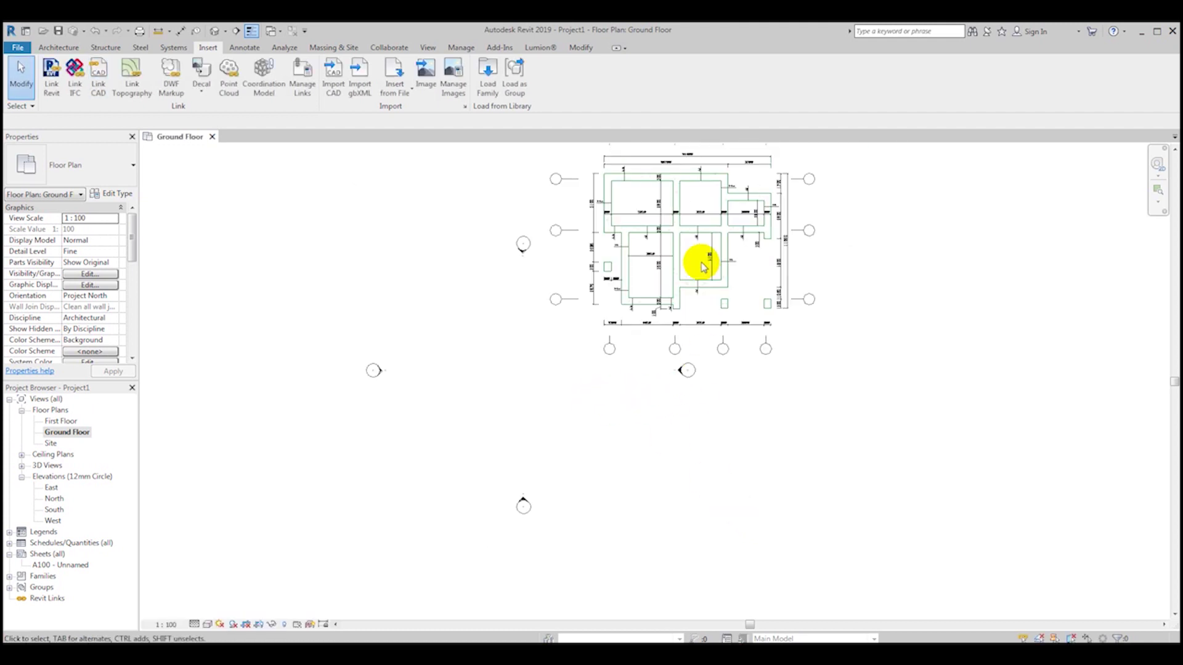
pyautogui.scroll(1, 703, 300)
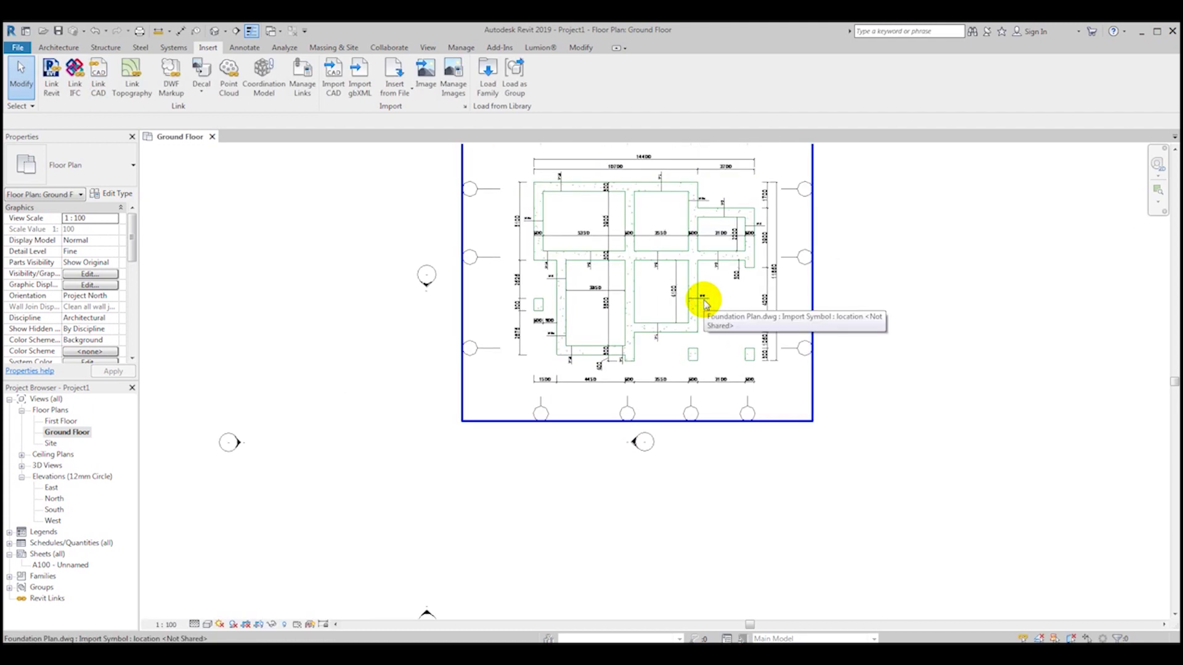
pyautogui.click(703, 300)
pyautogui.scroll(1, 665, 250)
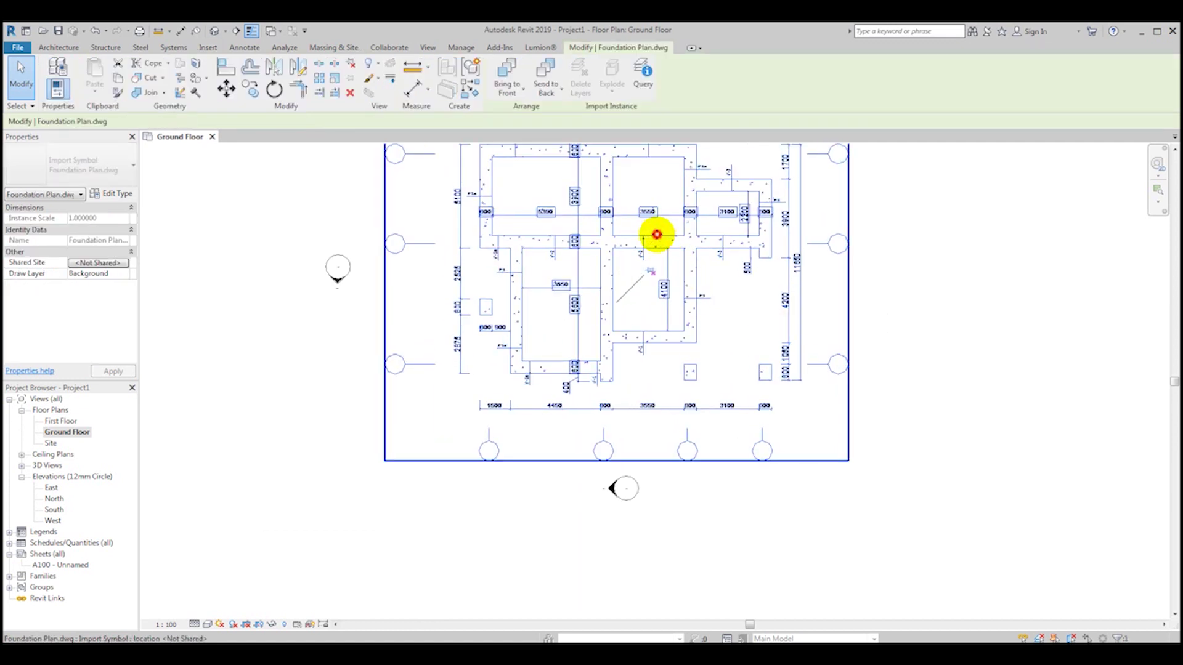
pyautogui.scroll(-2, 650, 243)
pyautogui.moveTo(636, 246); pyautogui.dragTo(478, 370)
pyautogui.click(699, 474)
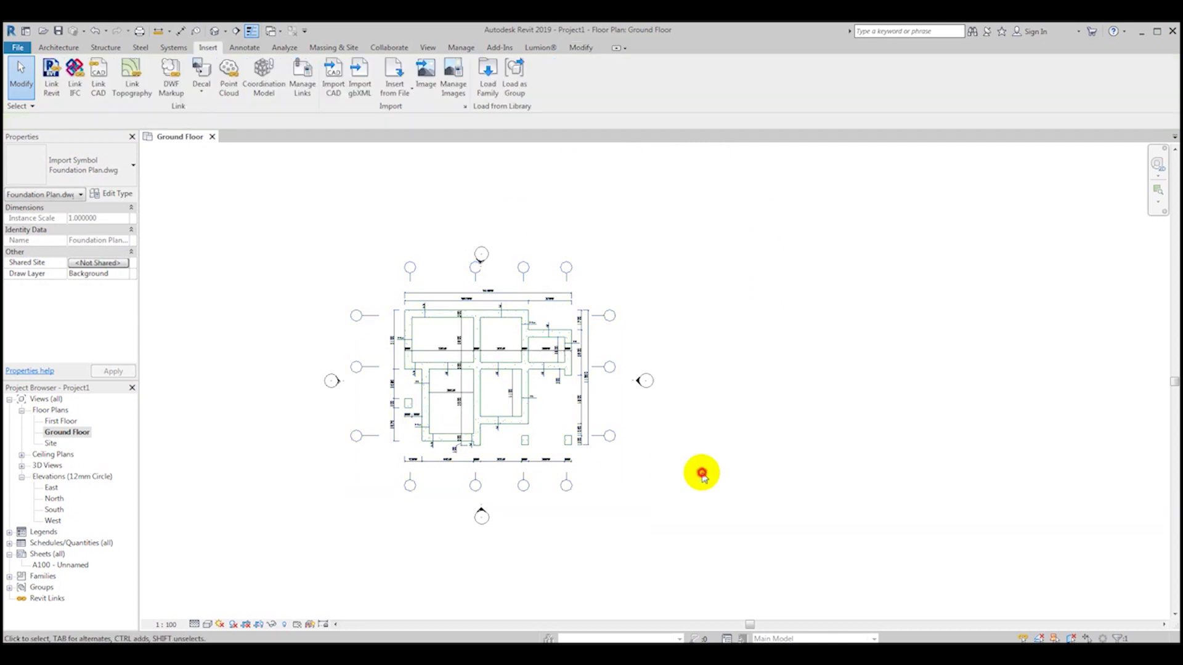
# - Examine the foundation walls and dimensions of the linked Foundation Plan on Ground Floor
pyautogui.scroll(1, 482, 397)
pyautogui.scroll(2, 482, 398)
pyautogui.moveTo(467, 361); pyautogui.dragTo(505, 385, button='middle')
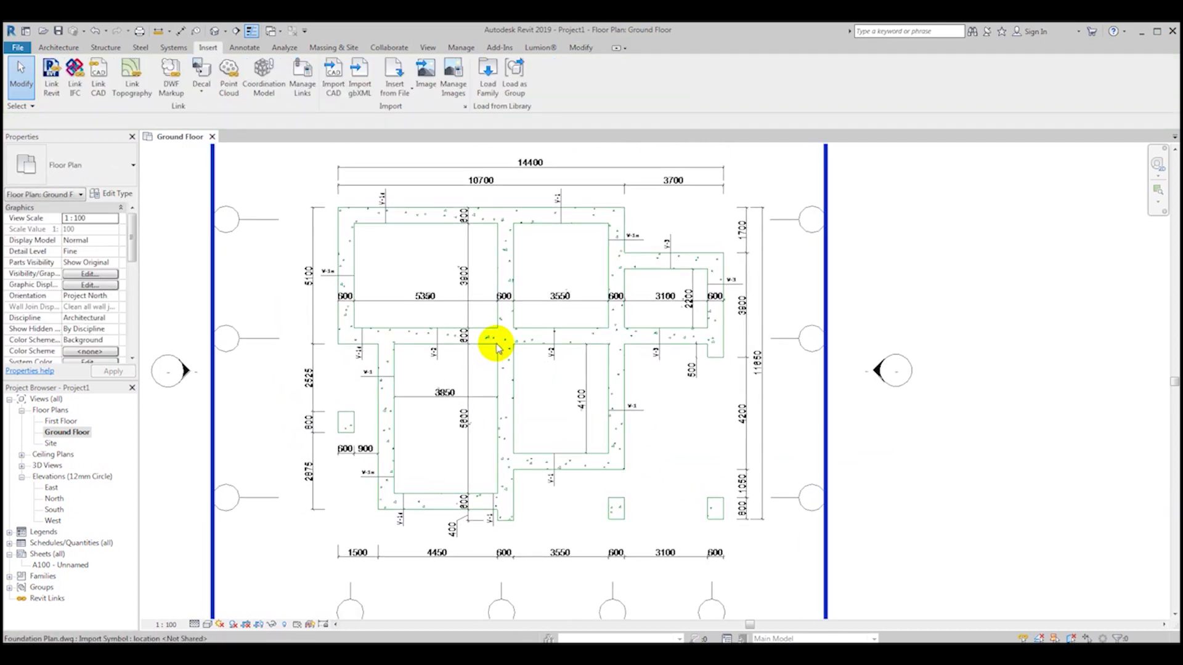
pyautogui.scroll(2, 494, 363)
pyautogui.scroll(-2, 496, 342)
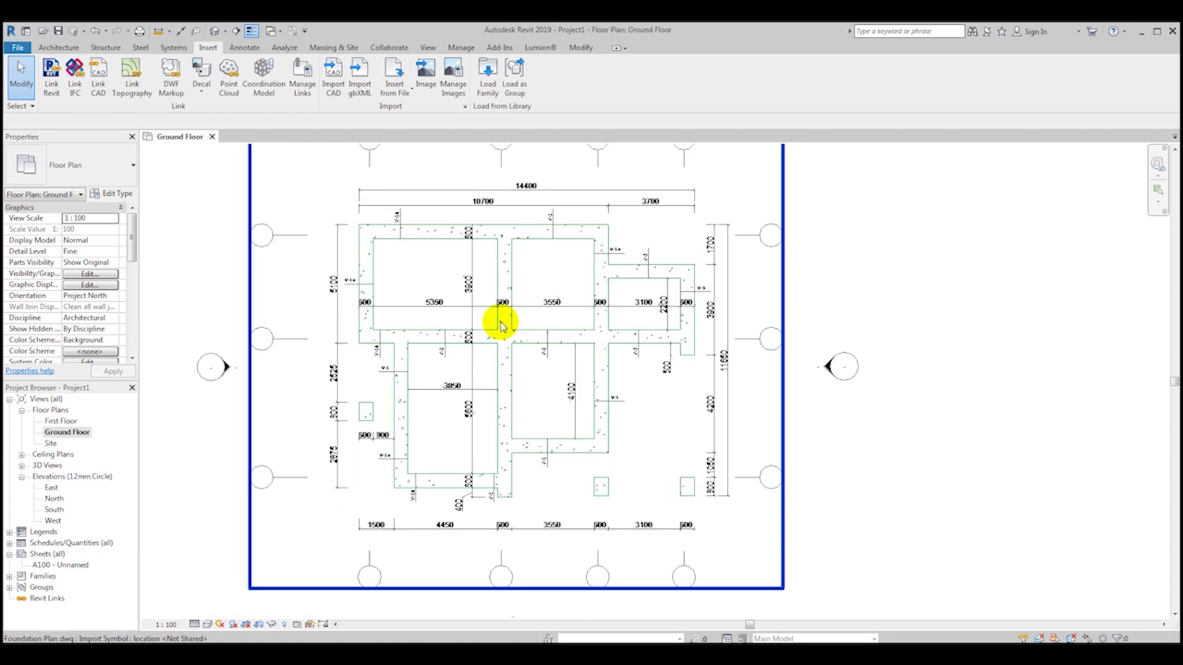
pyautogui.click(500, 325)
pyautogui.click(533, 407)
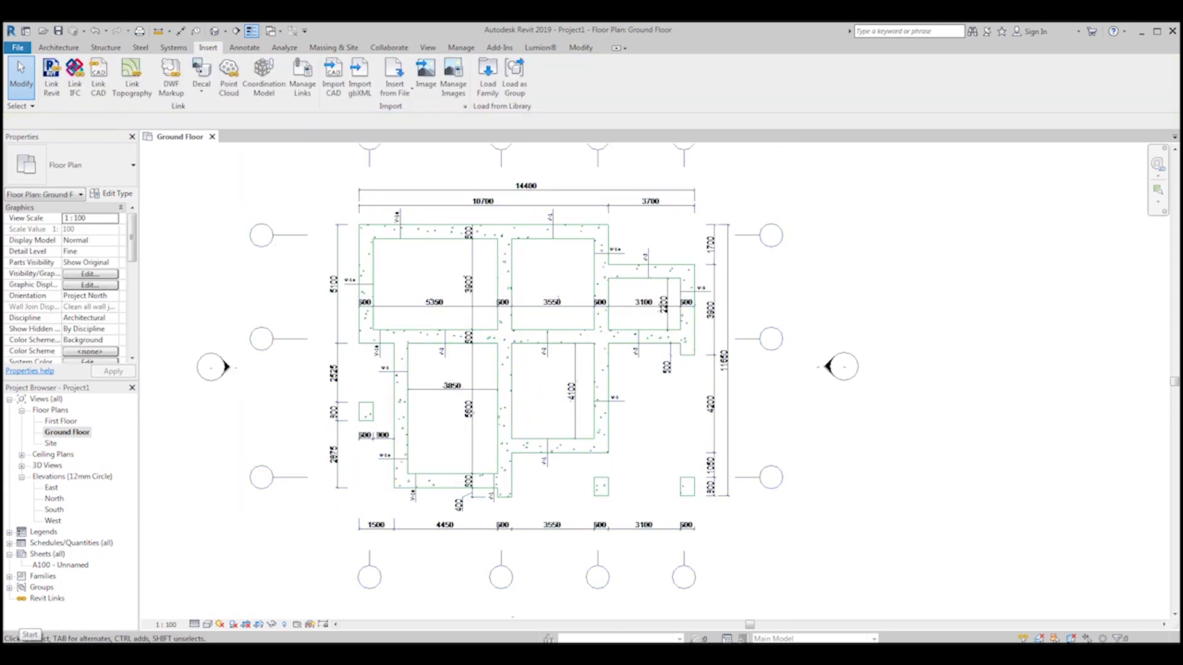
pyautogui.scroll(2, 491, 388)
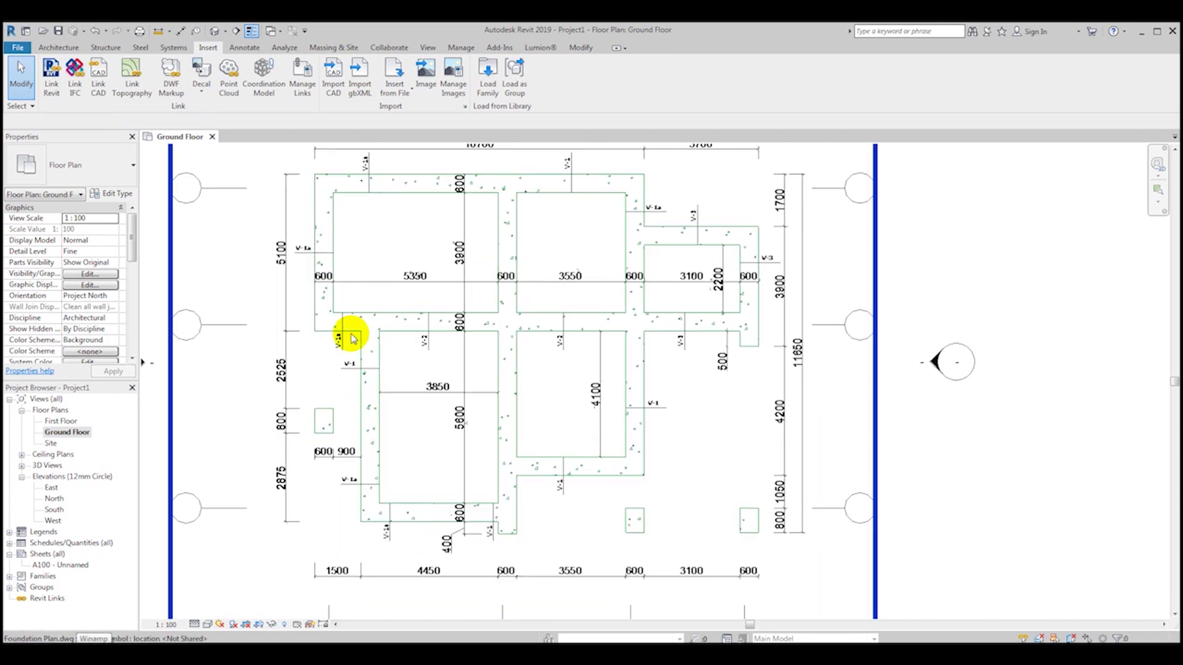
pyautogui.scroll(3, 352, 324)
pyautogui.moveTo(367, 308); pyautogui.dragTo(394, 351, button='middle')
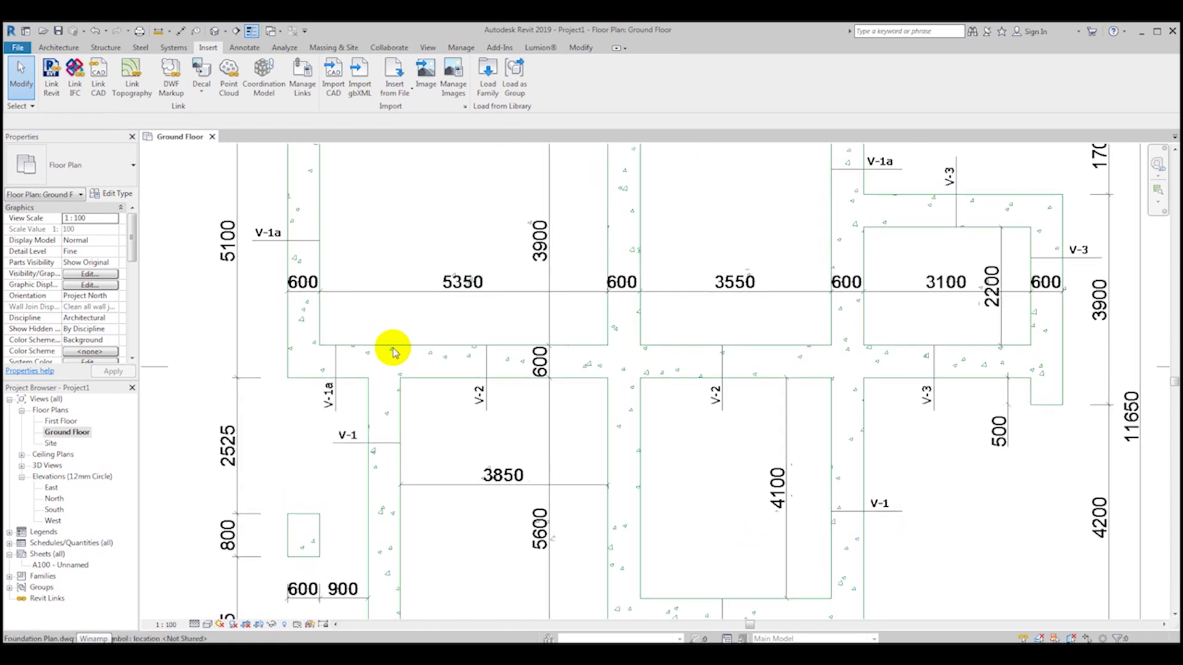
pyautogui.scroll(-2, 395, 351)
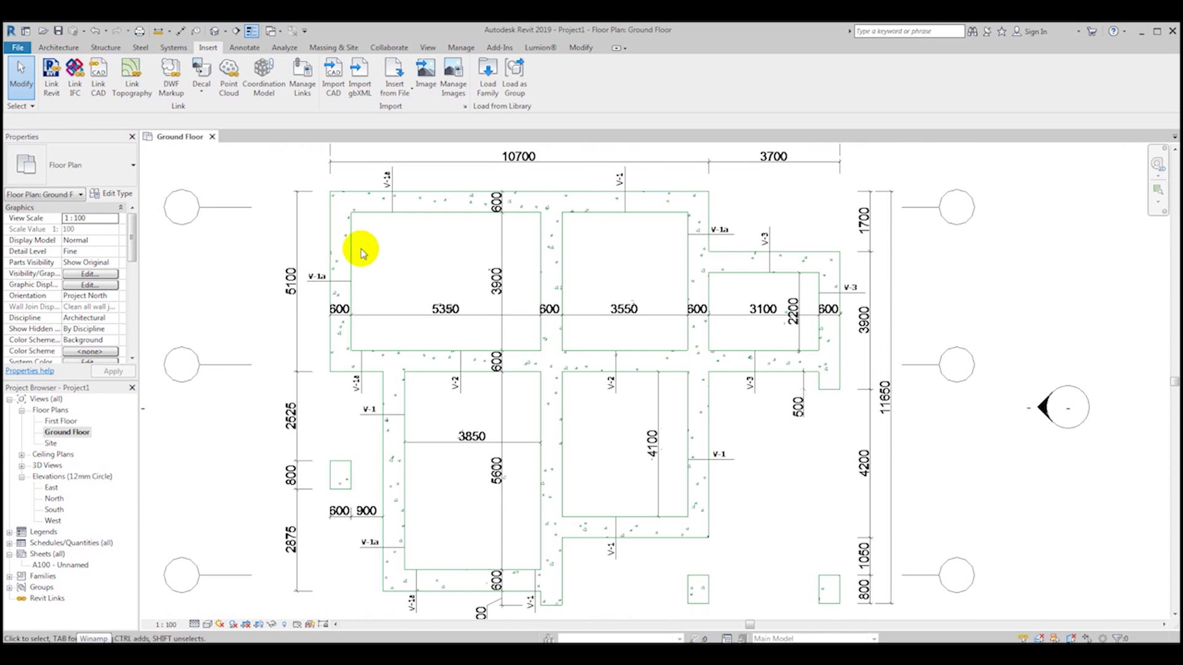
# - Review the Foundation Plan.dwg entry and its link options under CAD Formats in Manage Links, and close the dialog
pyautogui.click(460, 48)
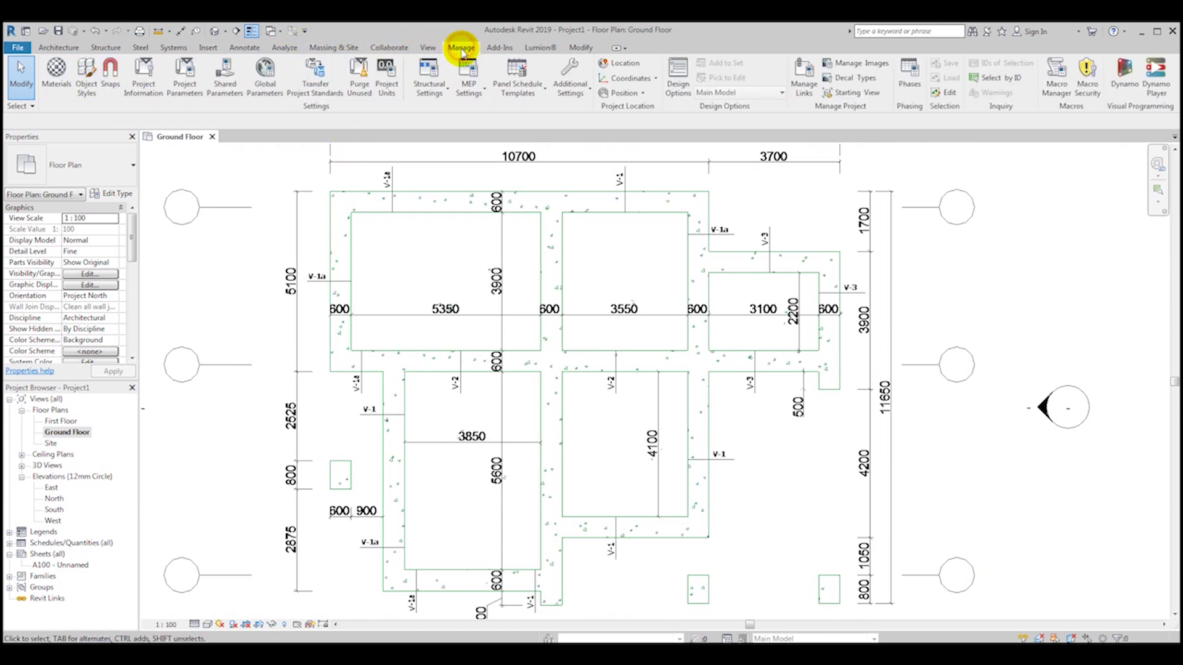
pyautogui.click(805, 89)
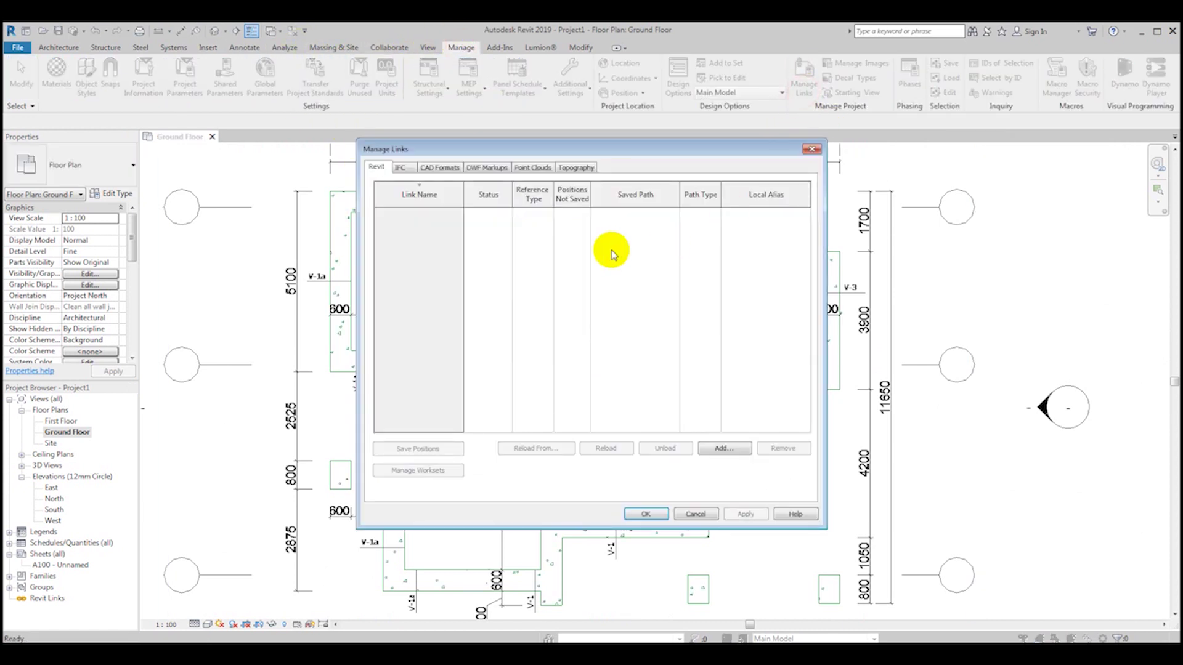
pyautogui.click(419, 172)
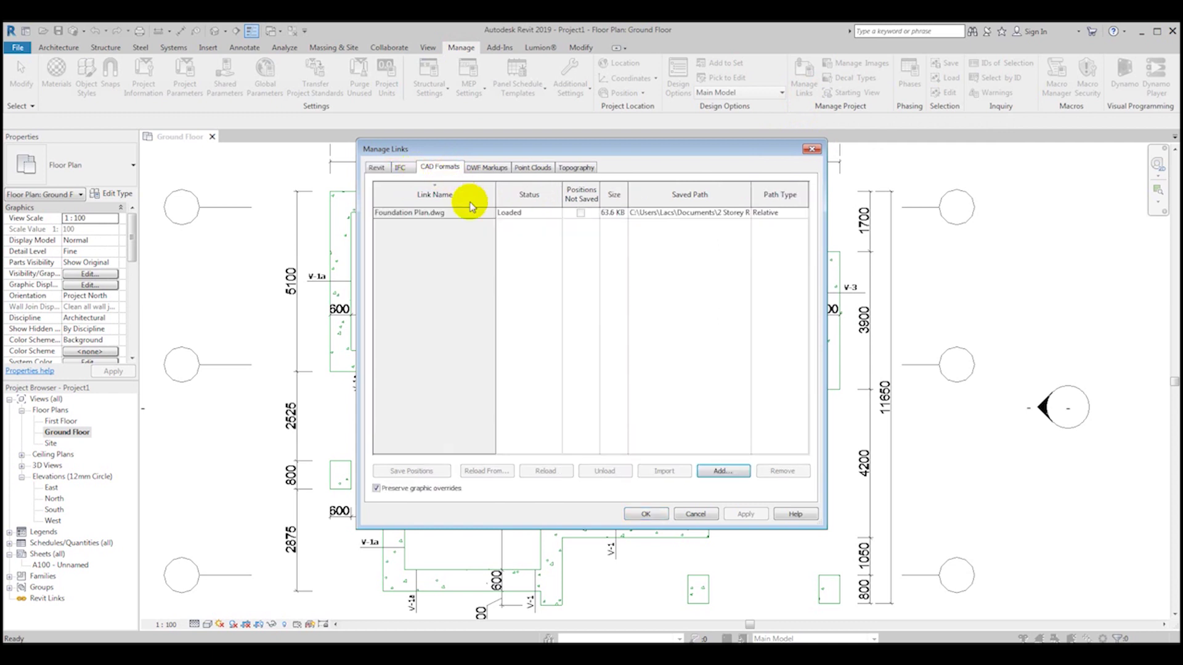
pyautogui.click(402, 214)
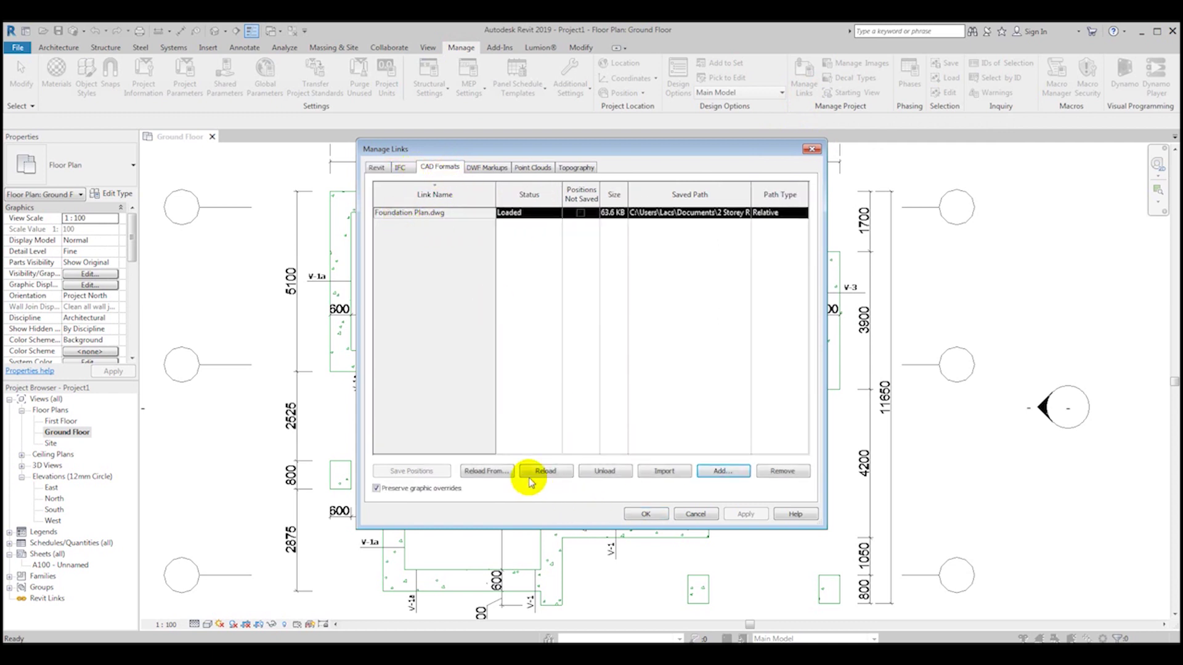
pyautogui.moveTo(669, 141); pyautogui.dragTo(1031, 151)
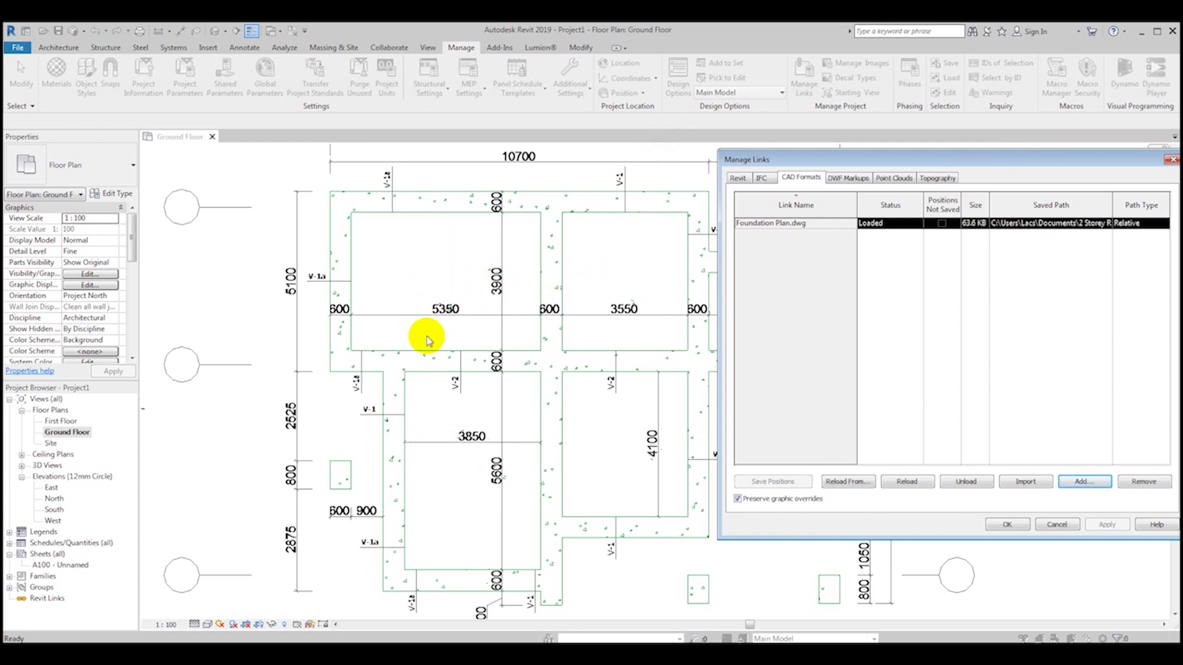
pyautogui.click(1006, 524)
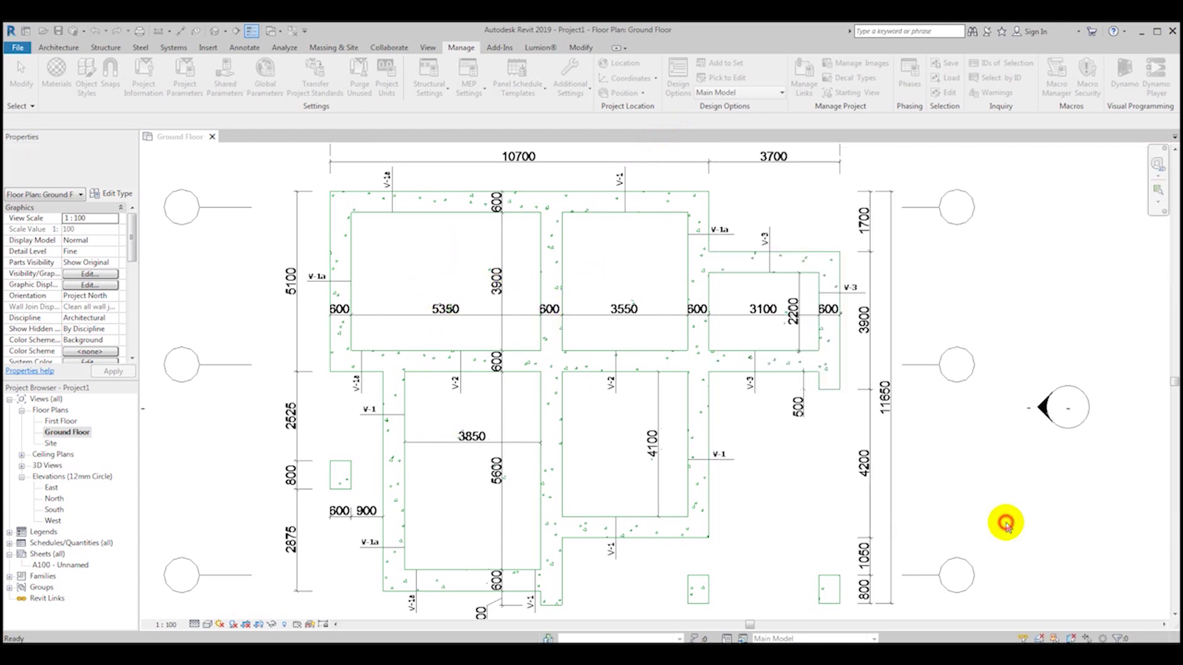
# - Move the linked Foundation Plan slightly down between the four elevation markers and clear the selection
pyautogui.click(453, 311)
pyautogui.scroll(-4, 456, 315)
pyautogui.press('Escape')
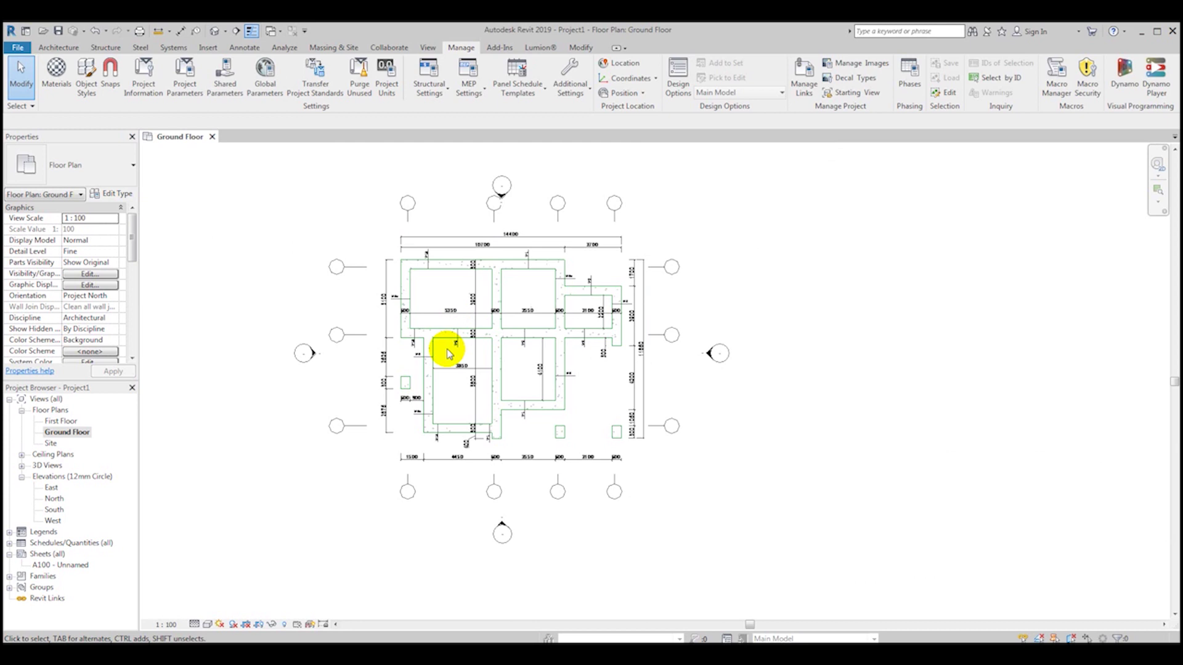
pyautogui.scroll(2, 450, 351)
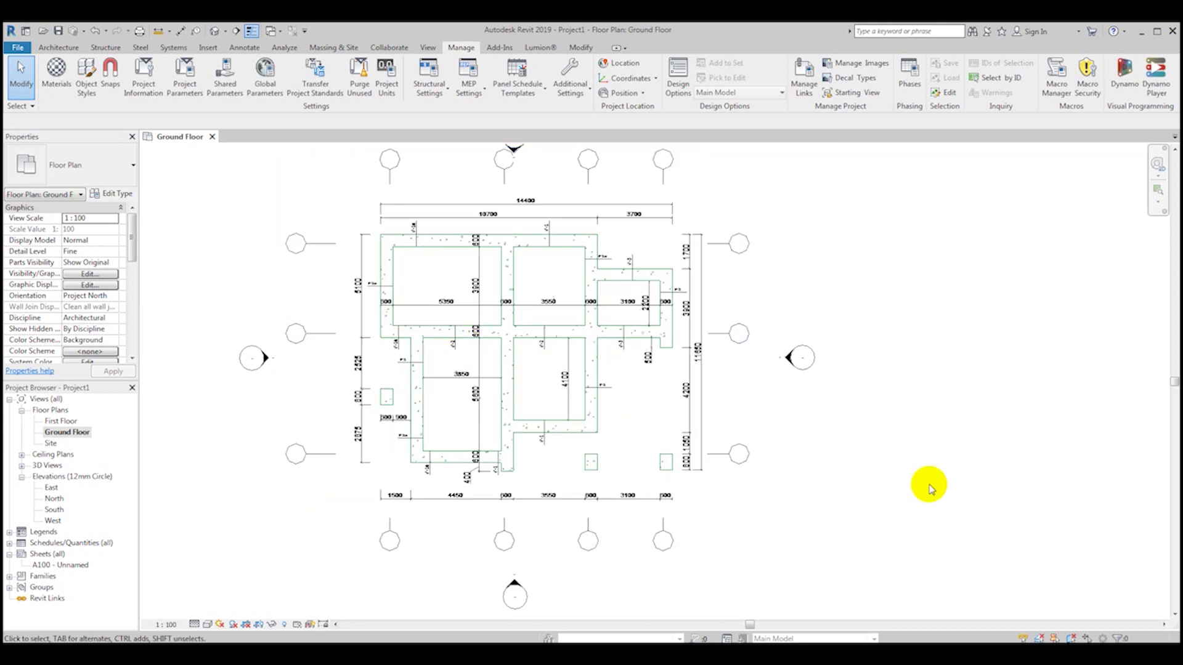
pyautogui.scroll(-3, 527, 308)
pyautogui.click(520, 298)
pyautogui.scroll(1, 517, 294)
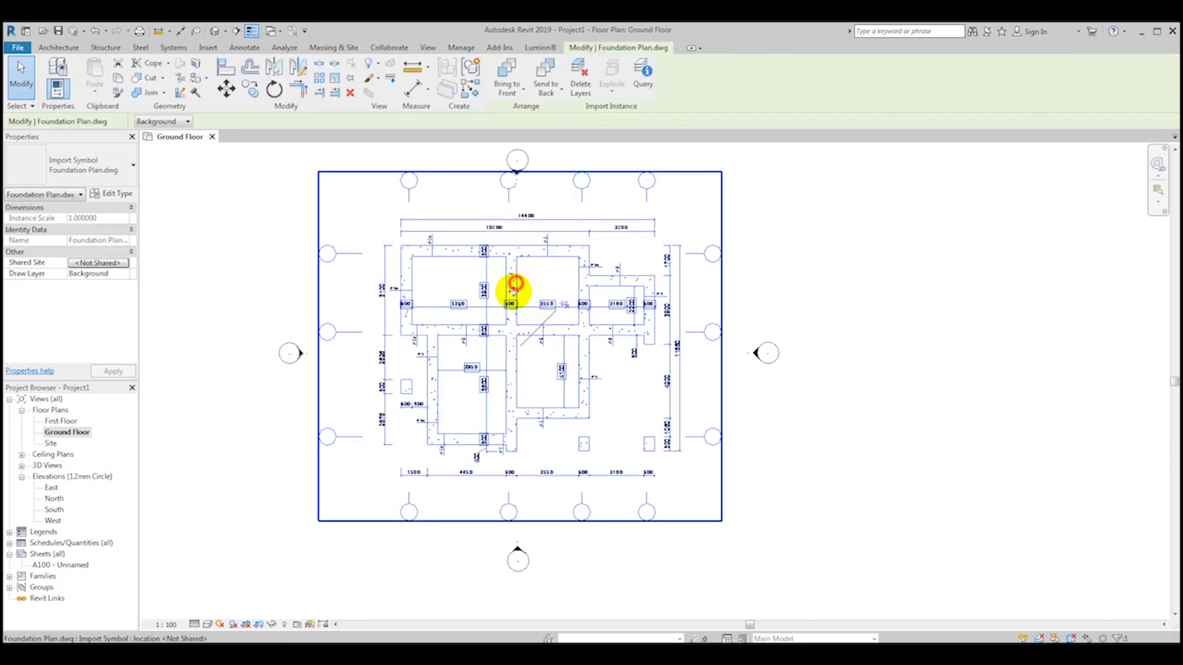
pyautogui.moveTo(515, 283); pyautogui.dragTo(512, 300)
pyautogui.click(845, 428)
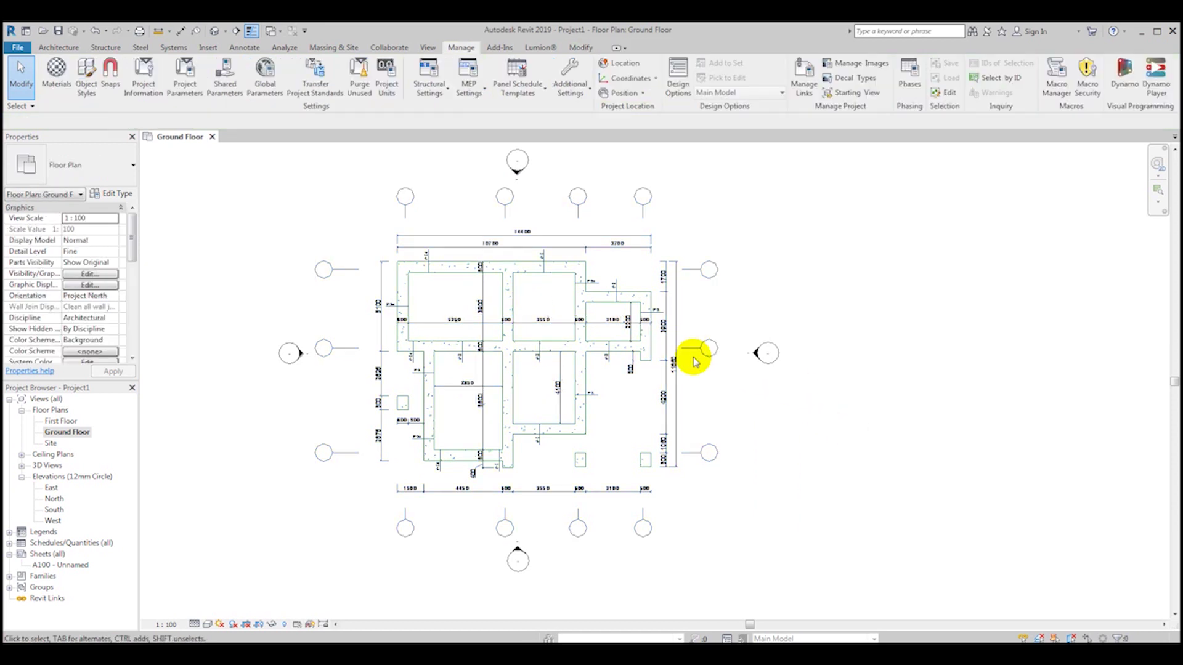
# - Select the linked Foundation Plan again and nudge it slightly to the right between the elevation markers
pyautogui.click(682, 335)
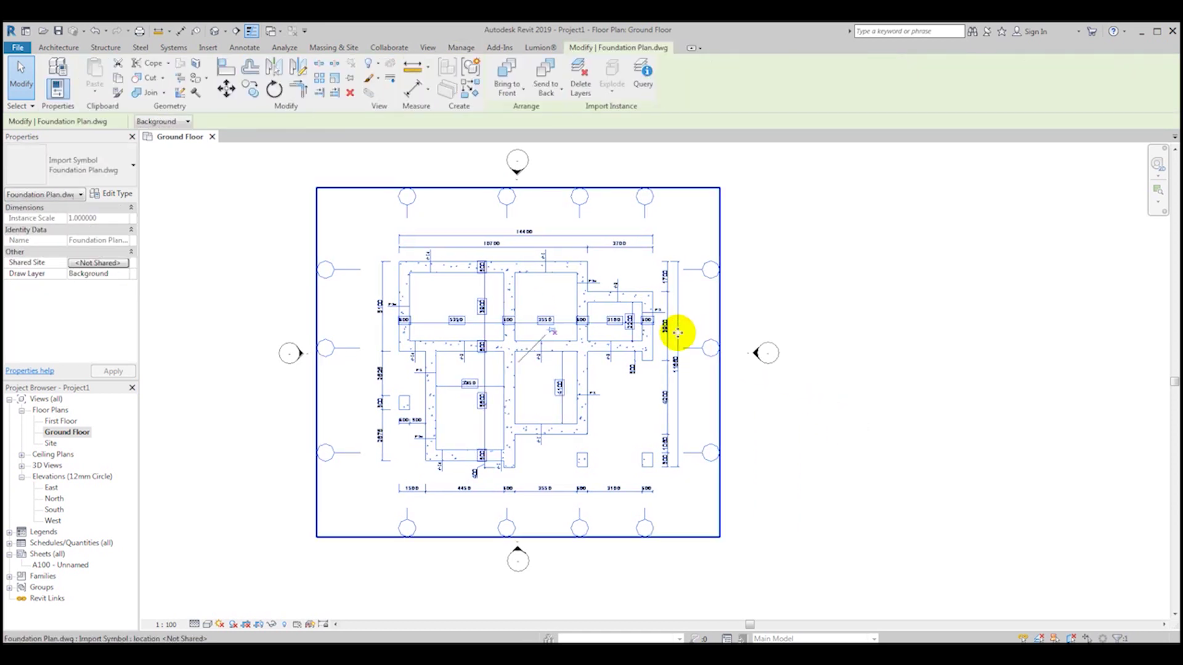
pyautogui.scroll(-2, 561, 320)
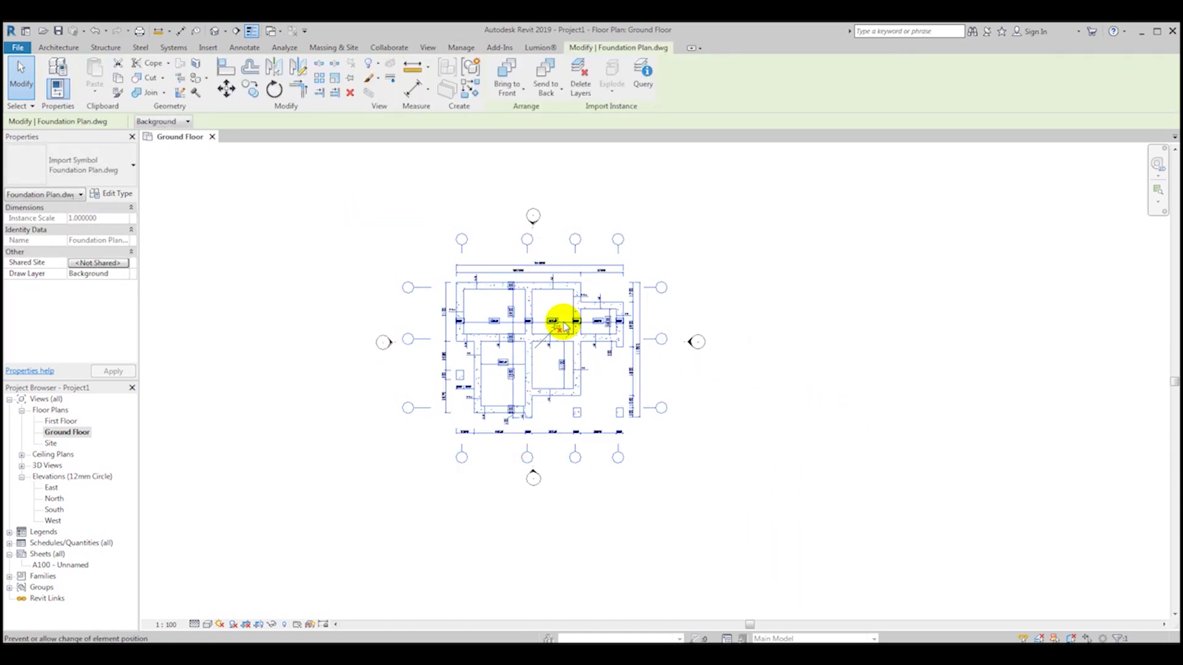
pyautogui.scroll(3, 564, 325)
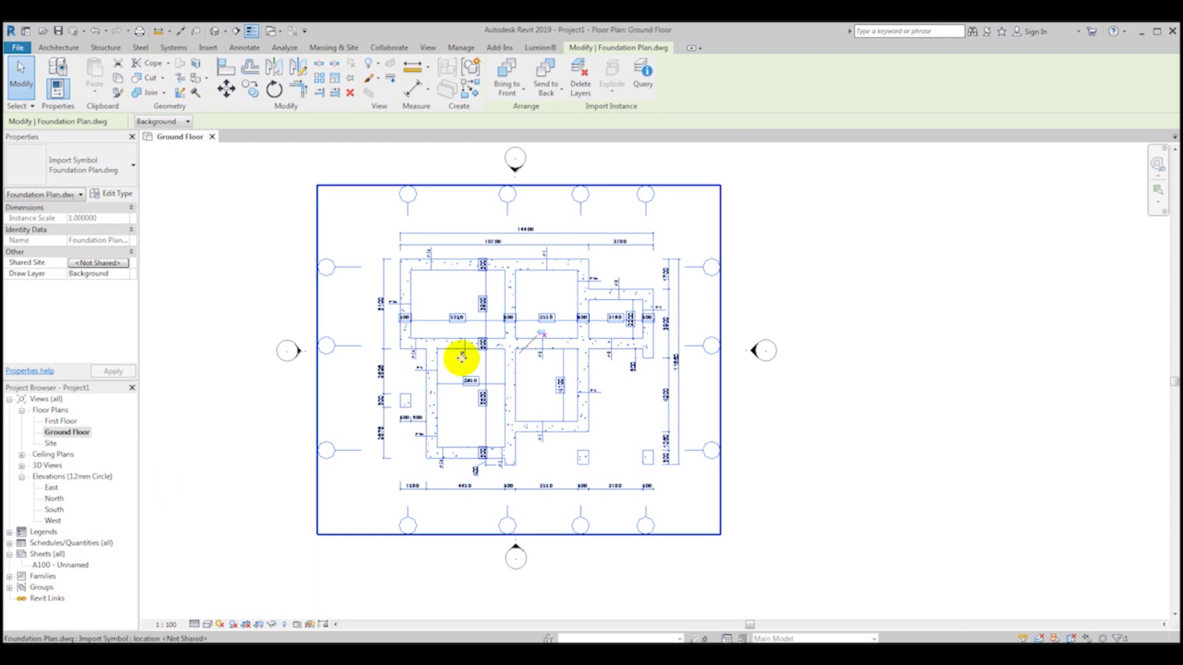
pyautogui.scroll(2, 502, 343)
pyautogui.scroll(-3, 528, 328)
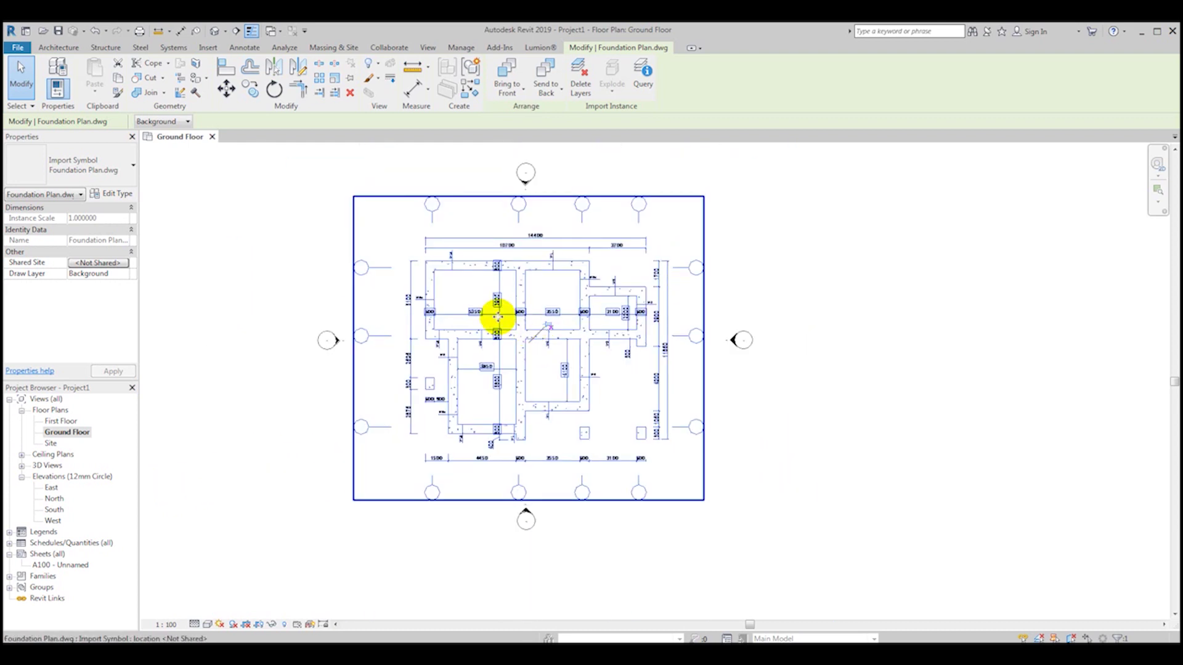
pyautogui.scroll(2, 548, 327)
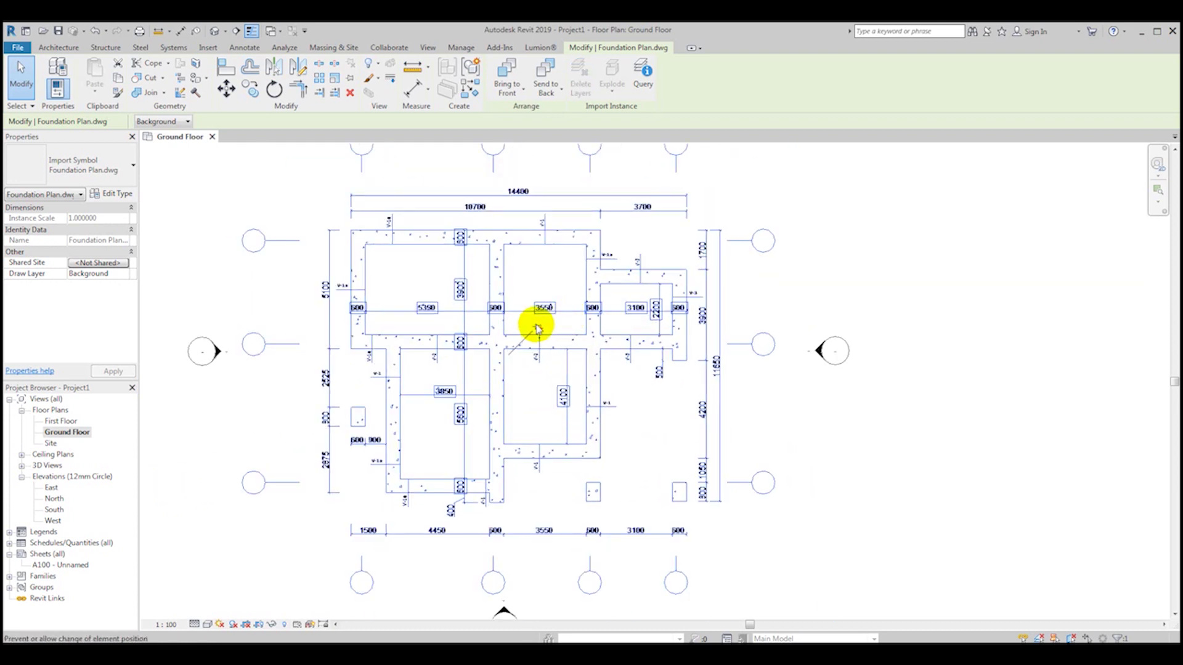
pyautogui.scroll(-1, 537, 328)
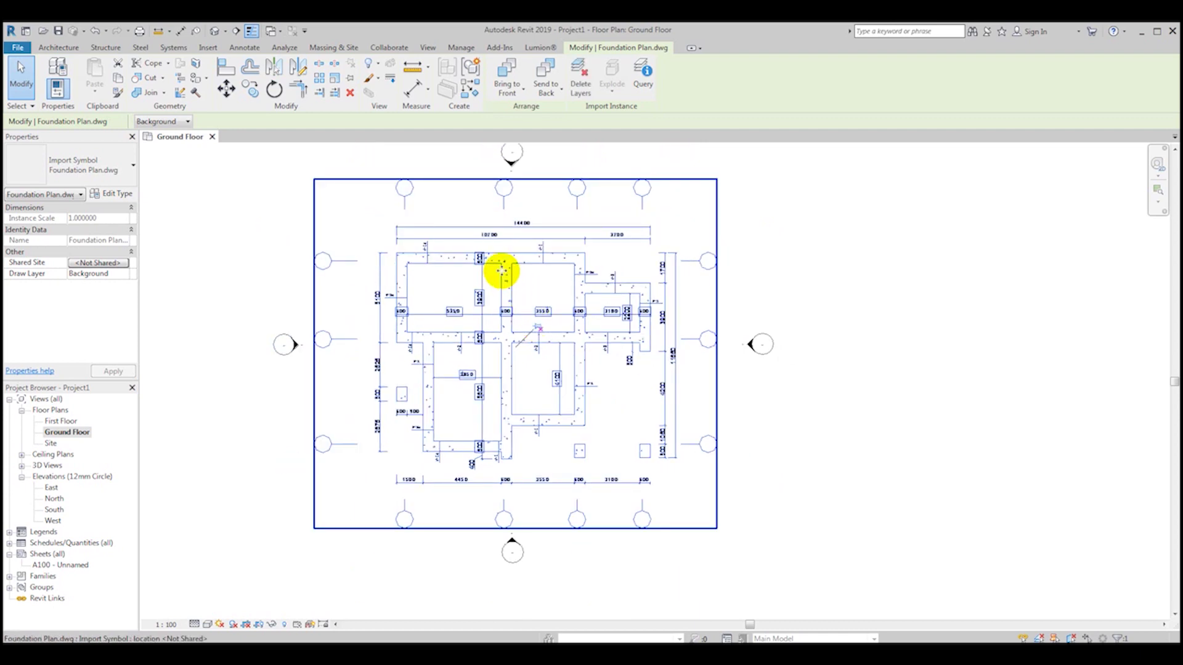
pyautogui.scroll(-1, 501, 265)
pyautogui.moveTo(502, 271); pyautogui.dragTo(515, 271)
pyautogui.scroll(2, 534, 314)
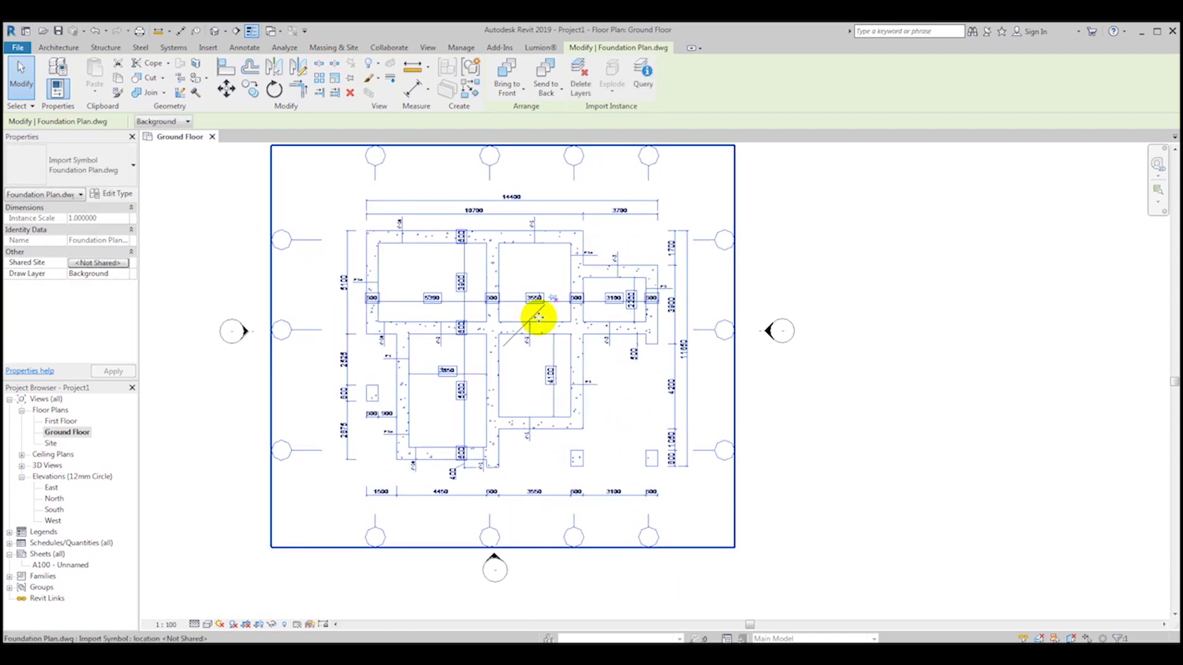
# - Pin the linked Foundation Plan in place, check it by reselecting the plan, and clear the selection
pyautogui.click(553, 301)
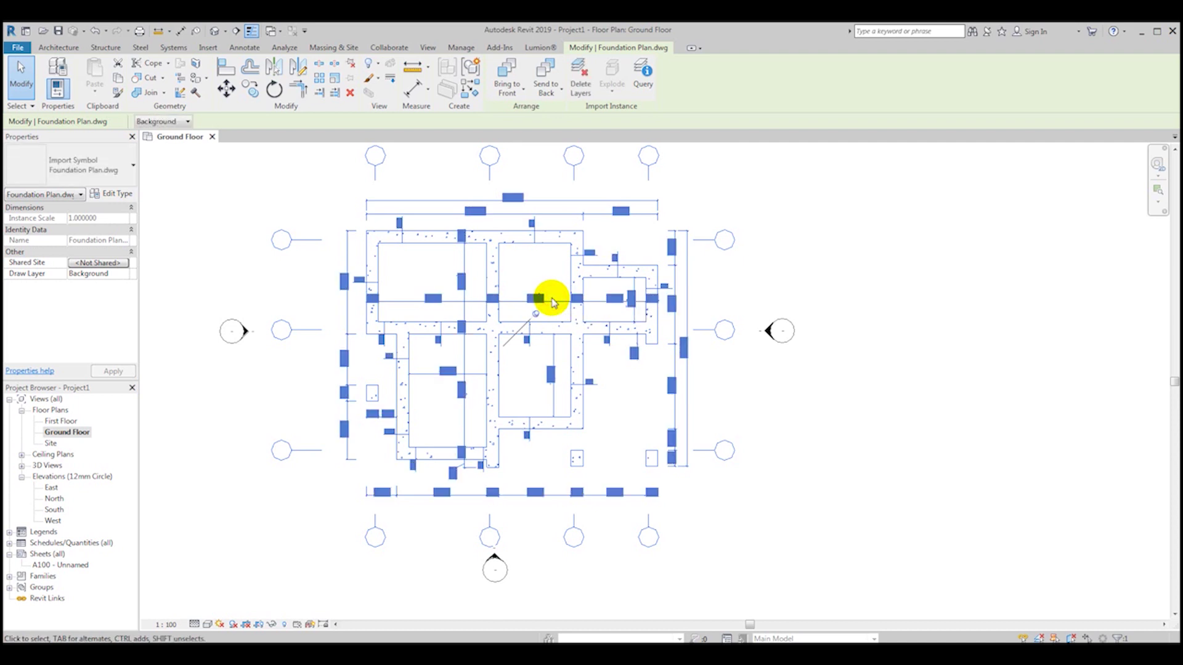
pyautogui.click(858, 467)
pyautogui.click(564, 364)
pyautogui.scroll(-2, 564, 364)
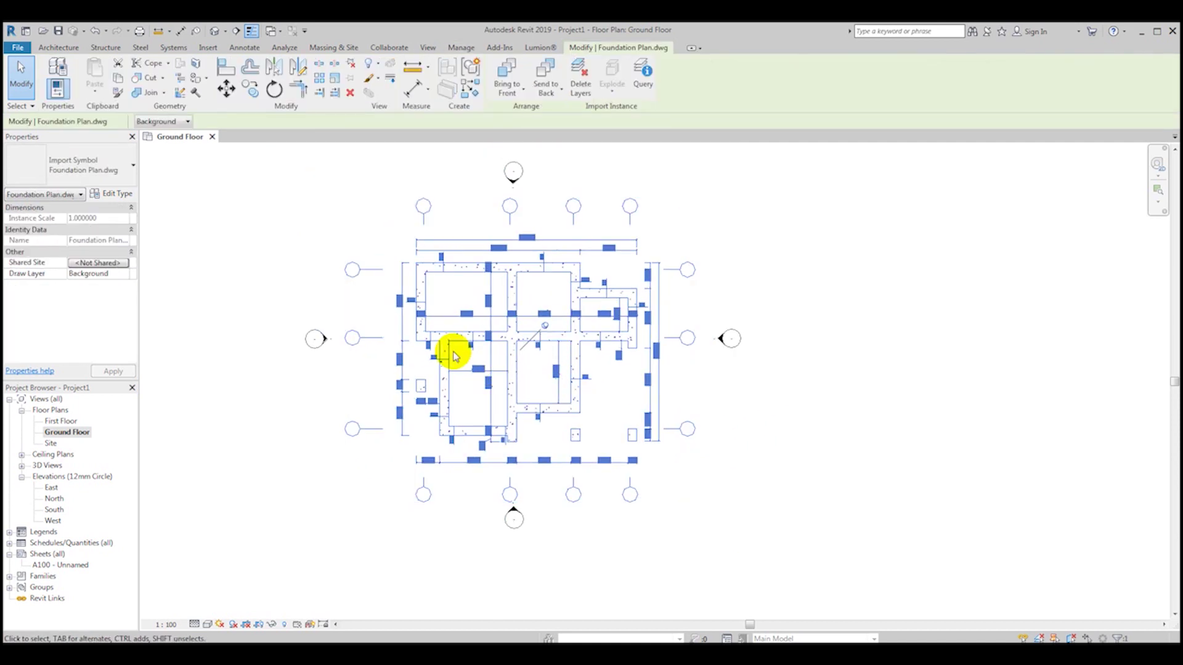
pyautogui.scroll(2, 499, 362)
pyautogui.scroll(-2, 493, 345)
pyautogui.moveTo(491, 343); pyautogui.dragTo(467, 389, button='middle')
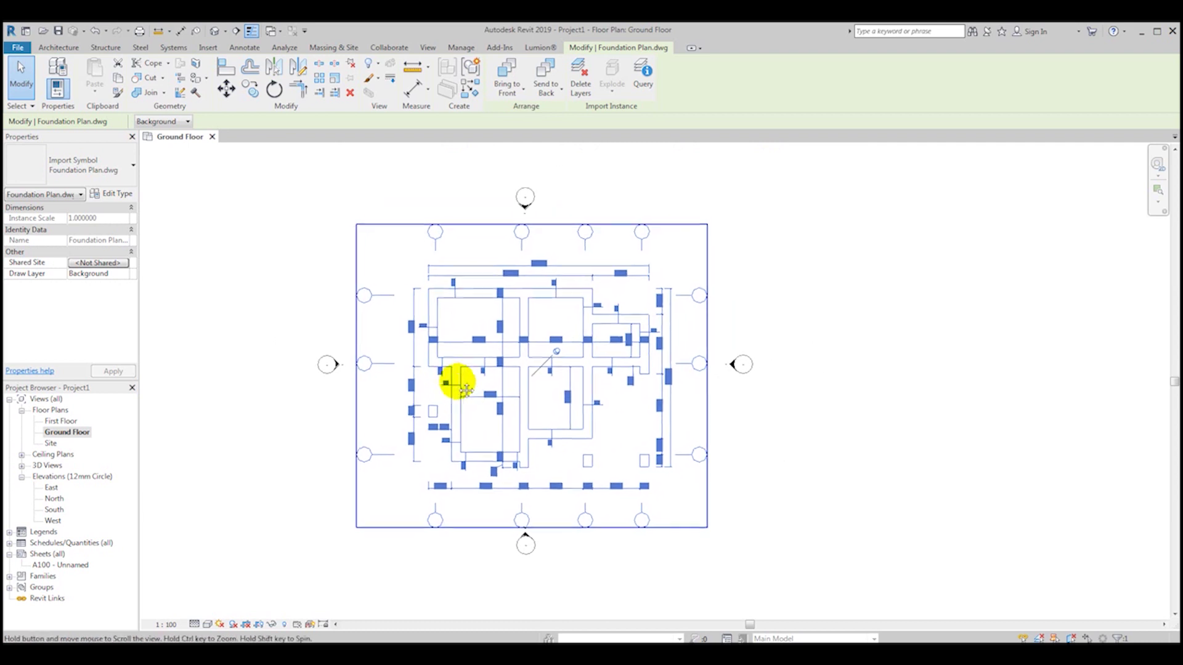
pyautogui.scroll(2, 466, 385)
pyautogui.scroll(-2, 475, 369)
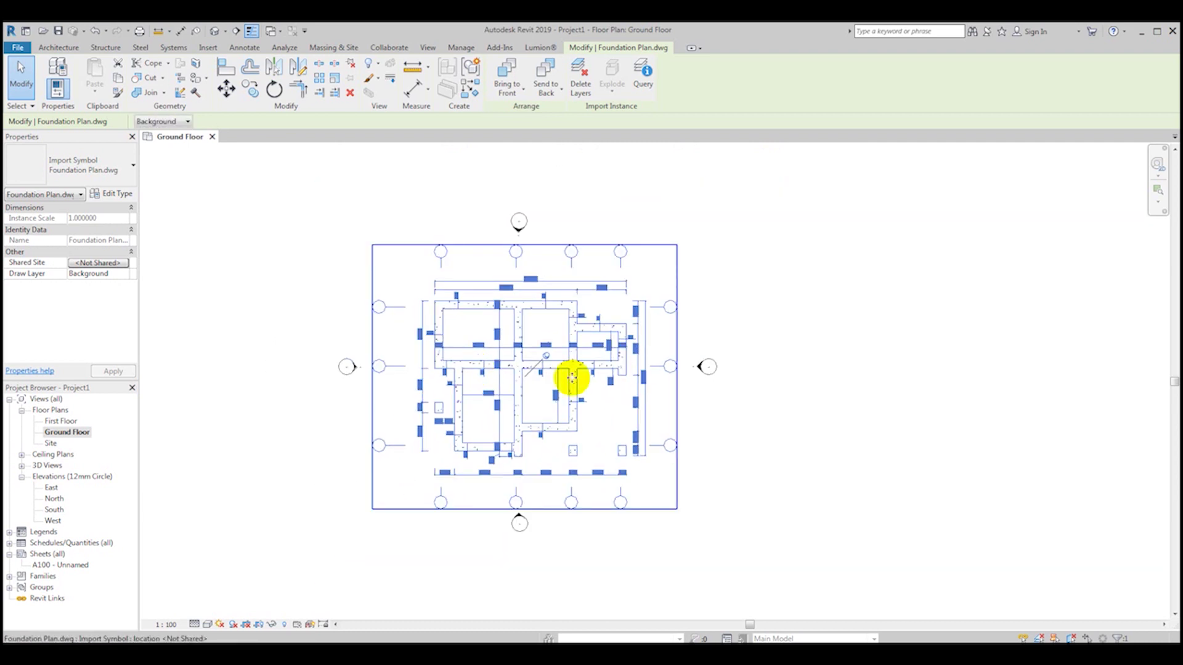
pyautogui.scroll(2, 572, 377)
pyautogui.scroll(-1, 562, 367)
pyautogui.click(870, 431)
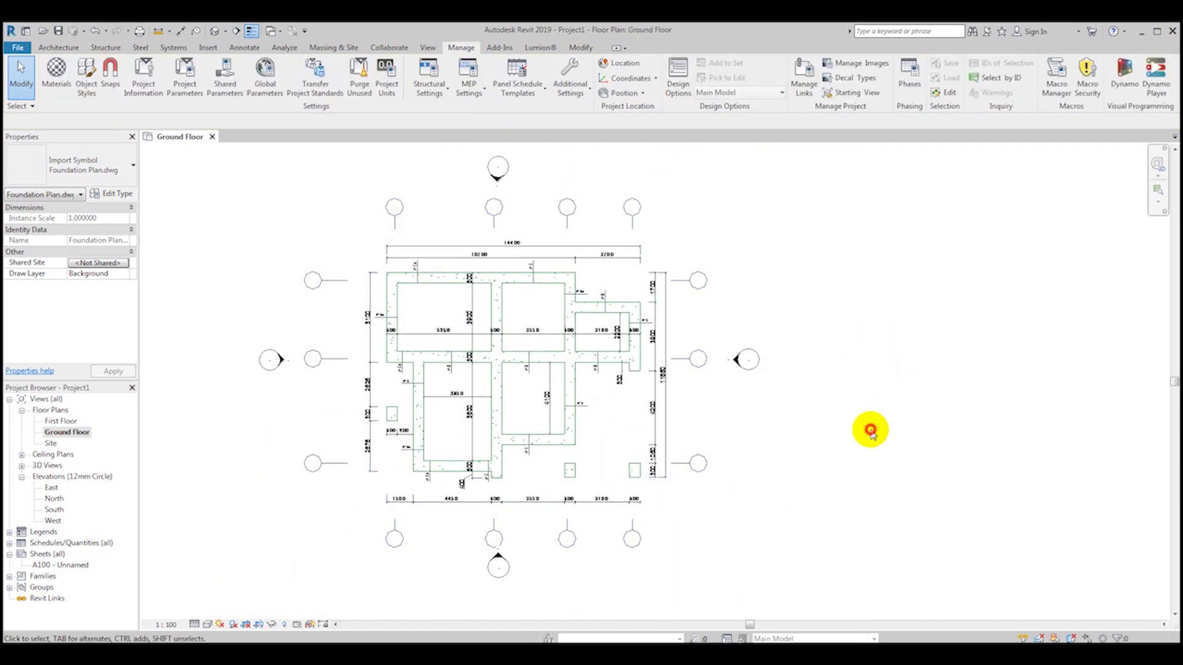
# - Examine the empty grid bubbles and dimension strings around all sides of the linked Foundation Plan
pyautogui.scroll(2, 425, 364)
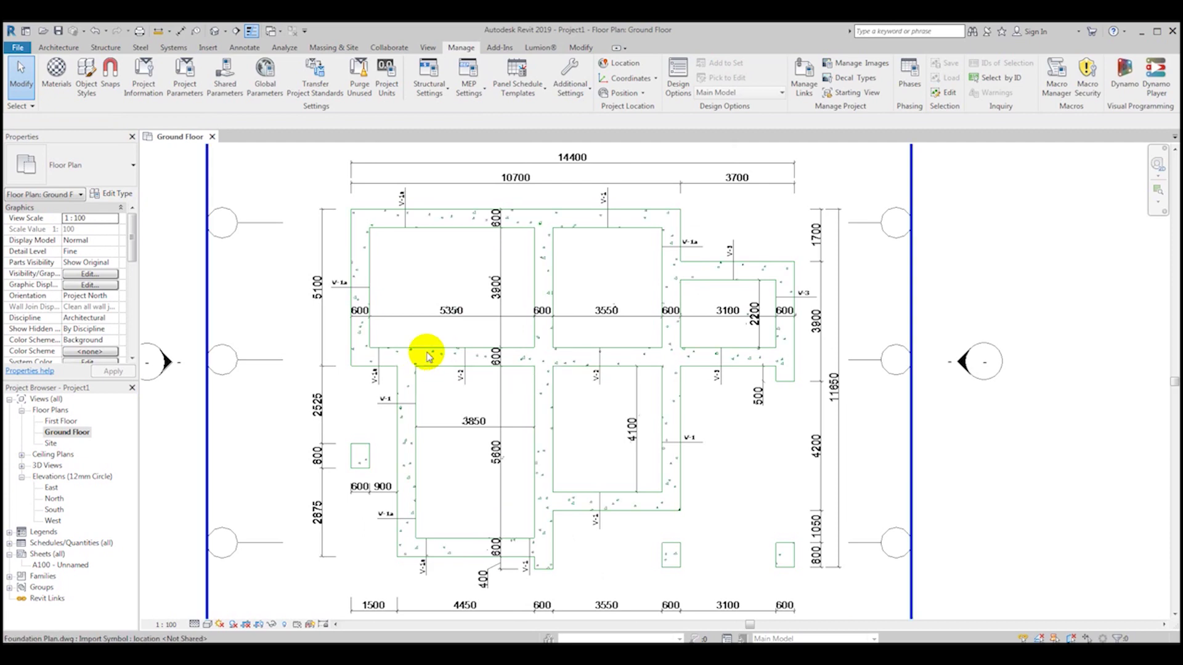
pyautogui.scroll(-2, 429, 356)
pyautogui.scroll(-2, 429, 355)
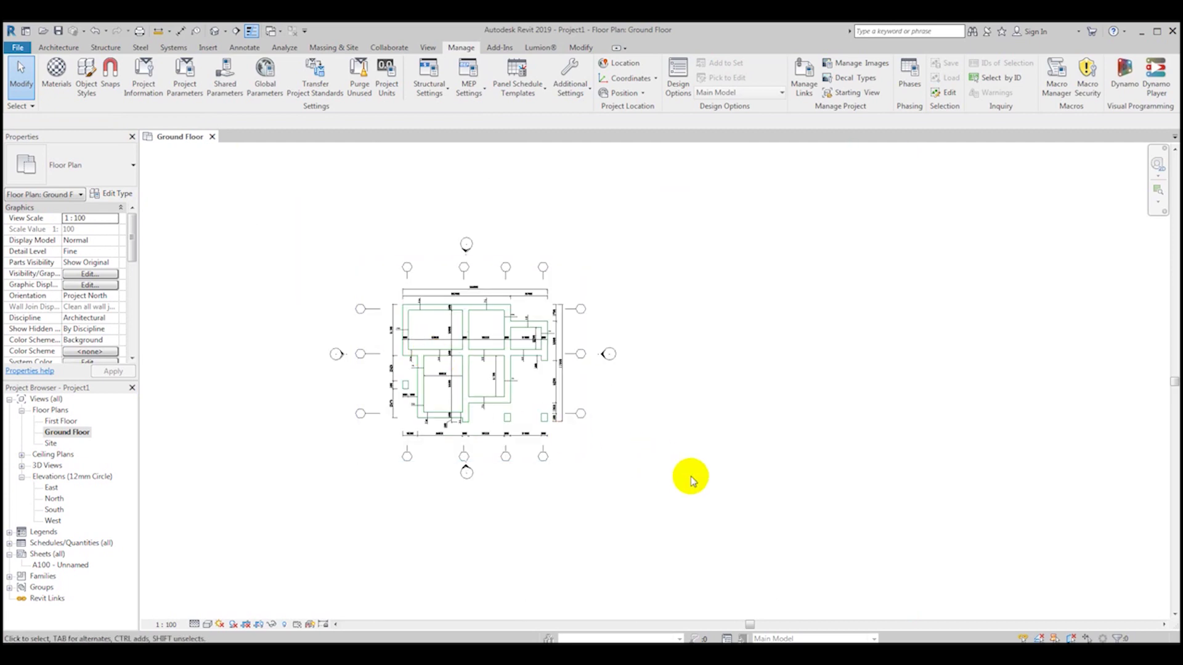
pyautogui.click(688, 475)
pyautogui.scroll(3, 406, 456)
pyautogui.scroll(2, 402, 456)
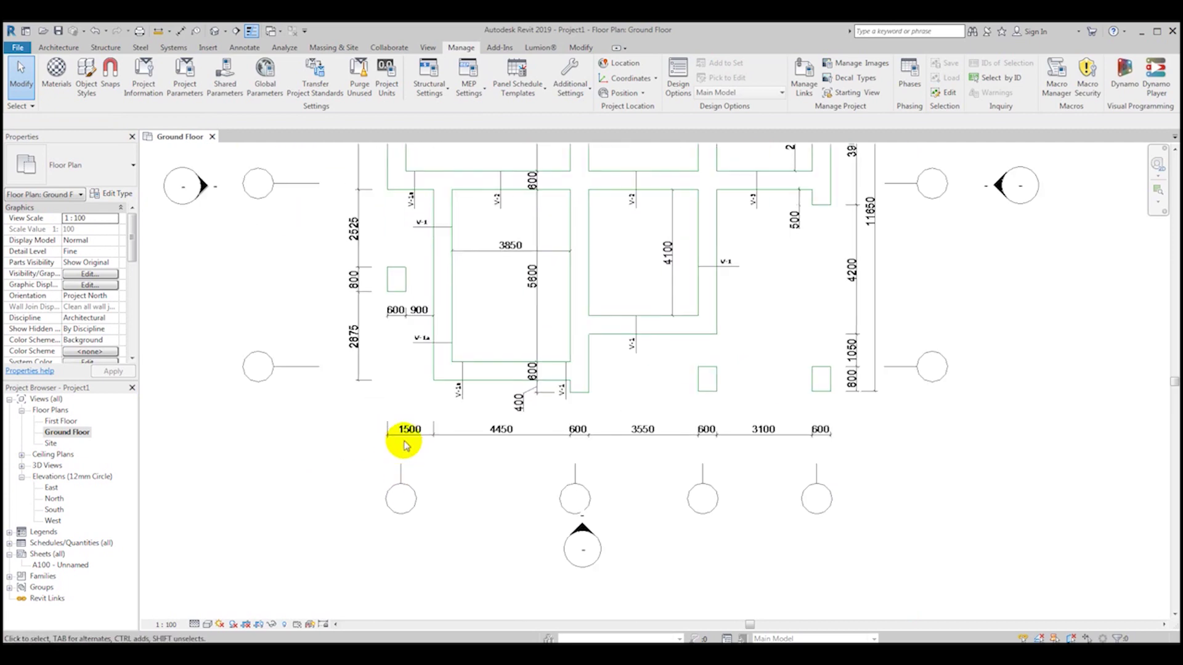
pyautogui.scroll(-4, 401, 436)
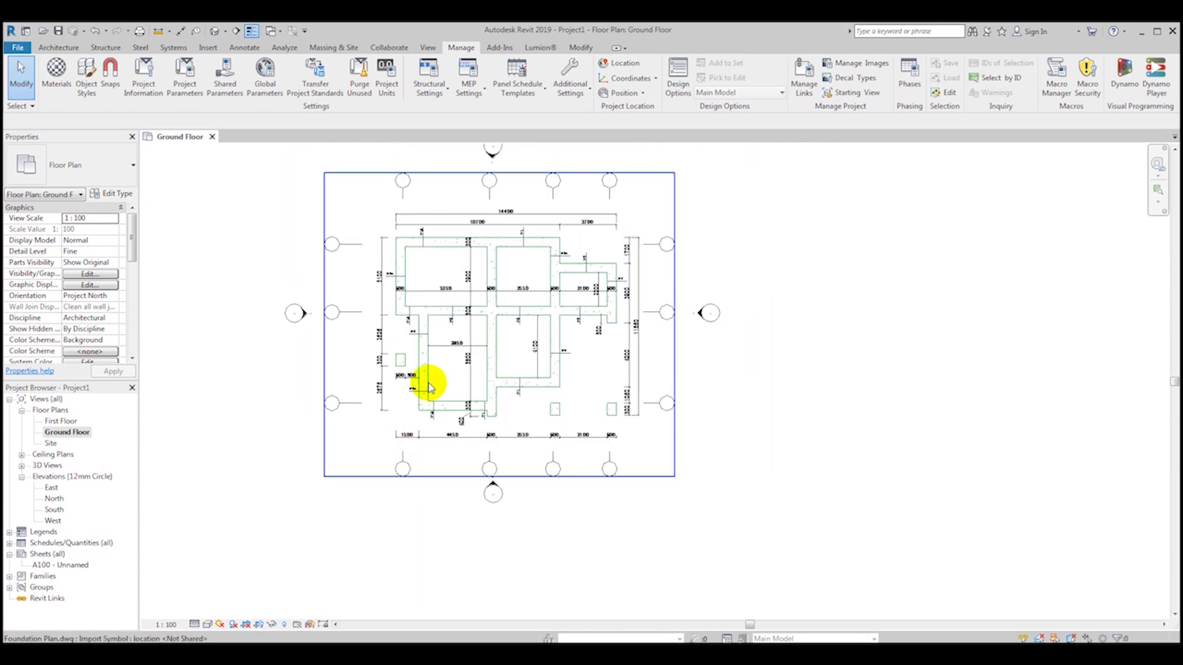
pyautogui.scroll(6, 401, 465)
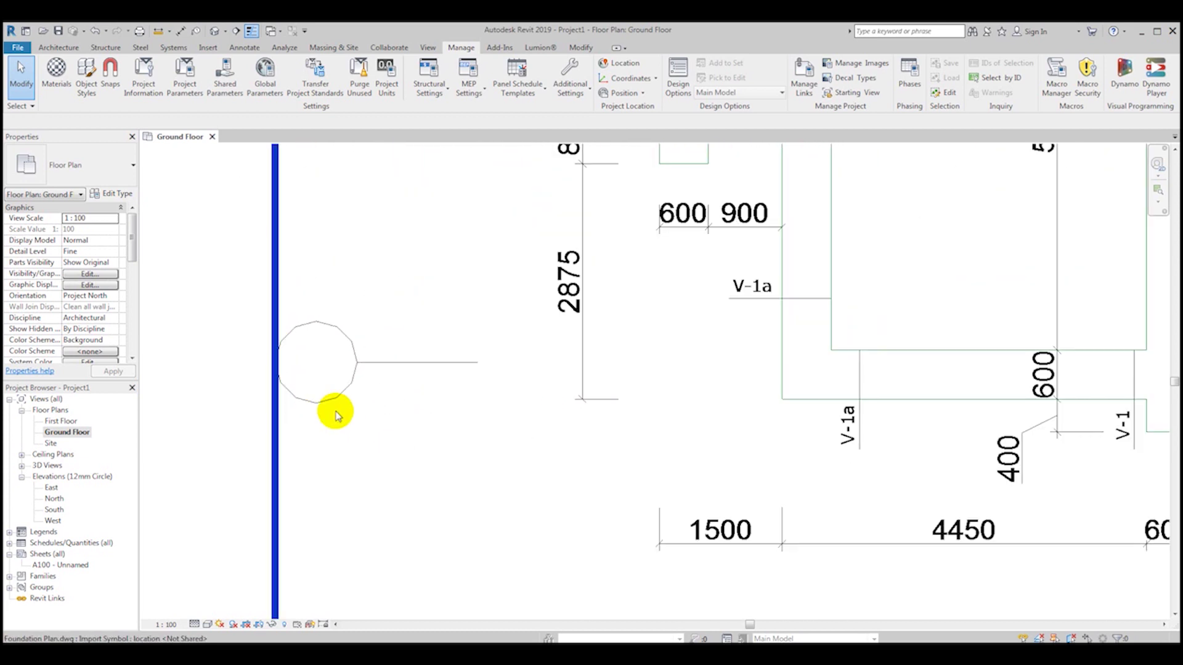
pyautogui.scroll(-5, 369, 372)
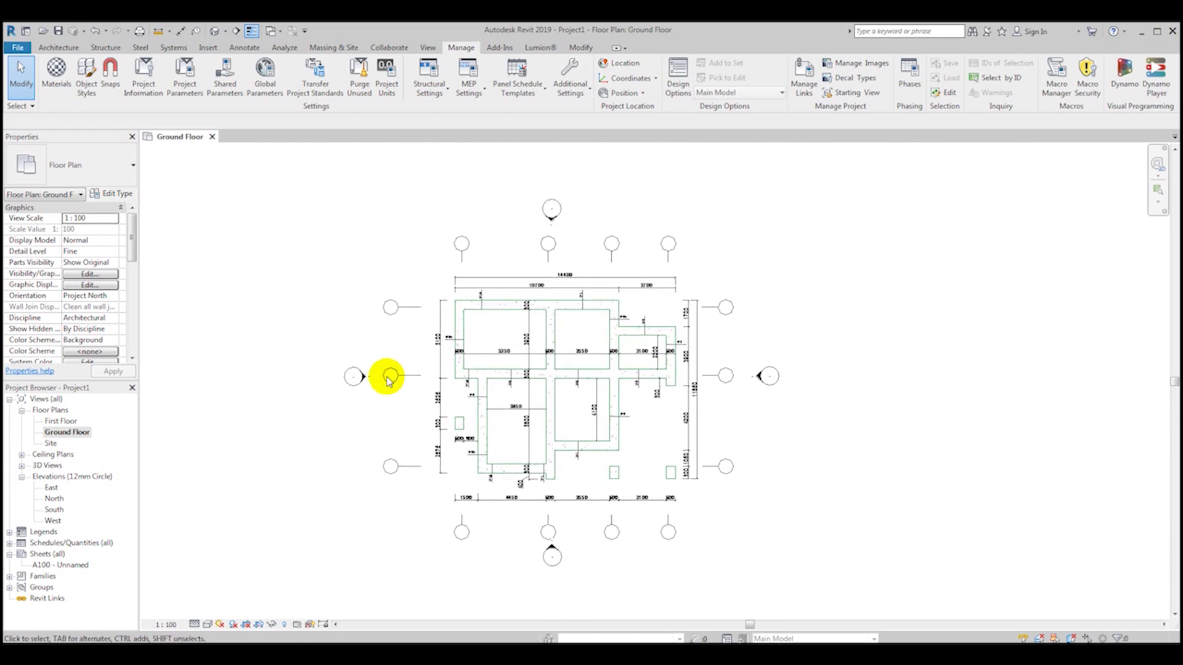
pyautogui.scroll(4, 406, 308)
pyautogui.moveTo(428, 237); pyautogui.dragTo(378, 343, button='middle')
pyautogui.scroll(-4, 441, 372)
pyautogui.scroll(2, 480, 285)
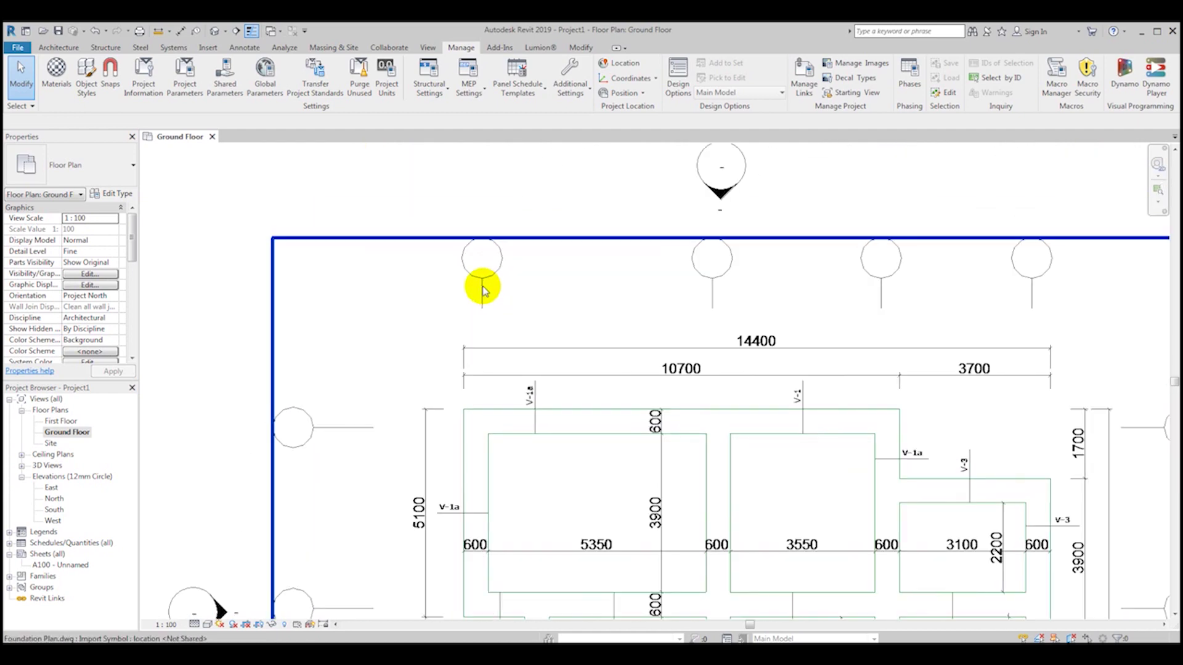
pyautogui.scroll(-2, 570, 312)
pyautogui.scroll(-3, 623, 217)
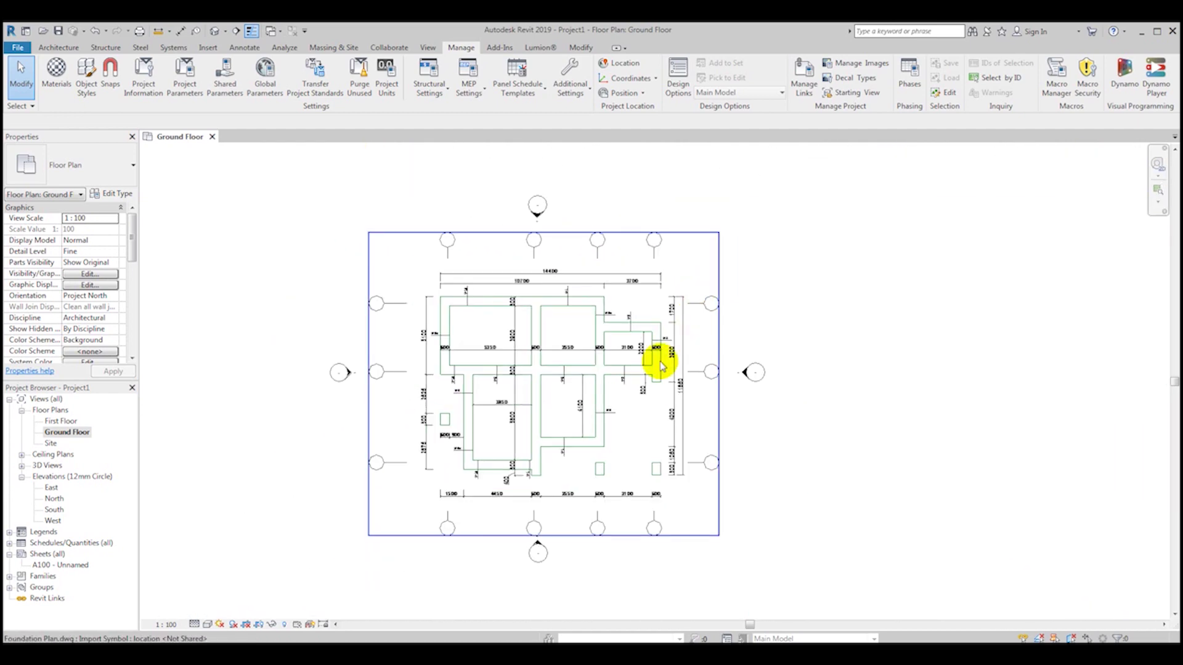
# - Check the First Floor plan for the linked drawing, close that view, and return to Ground Floor
pyautogui.doubleClick(61, 422)
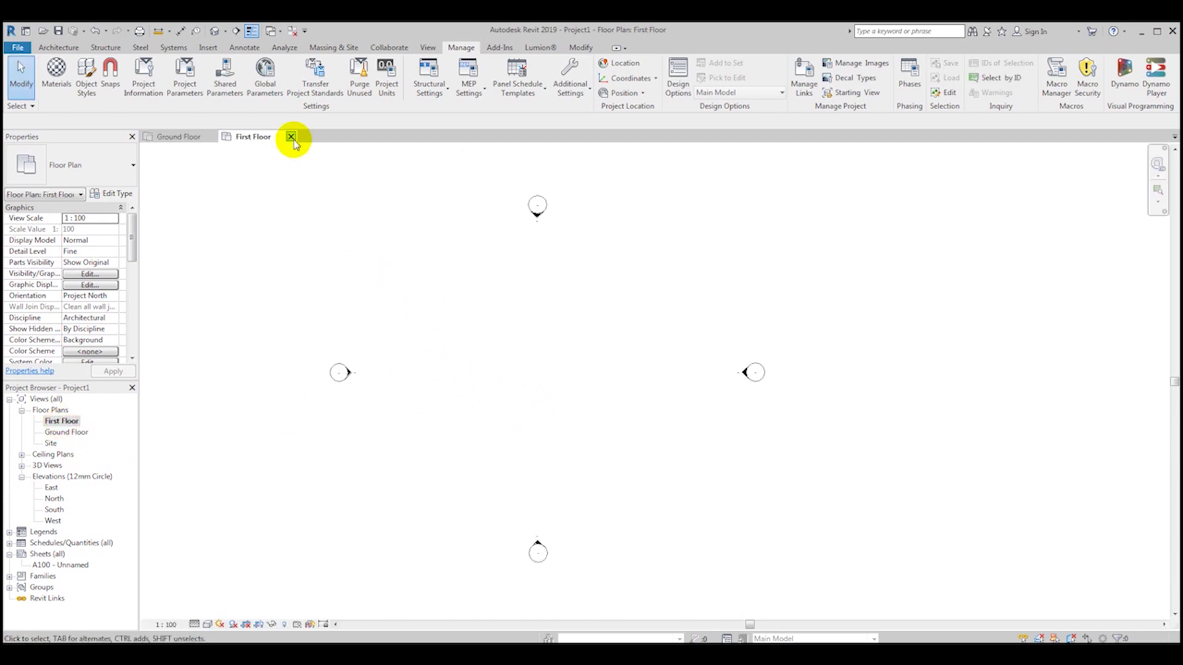
pyautogui.click(291, 137)
pyautogui.scroll(2, 520, 507)
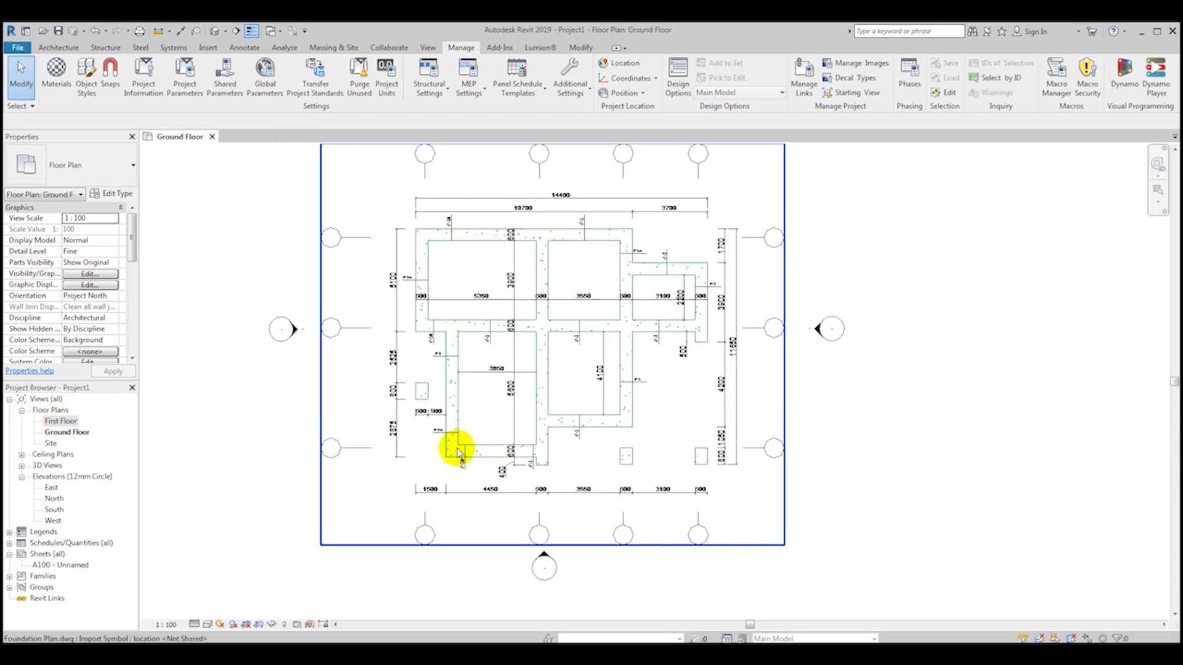
pyautogui.scroll(-1, 449, 409)
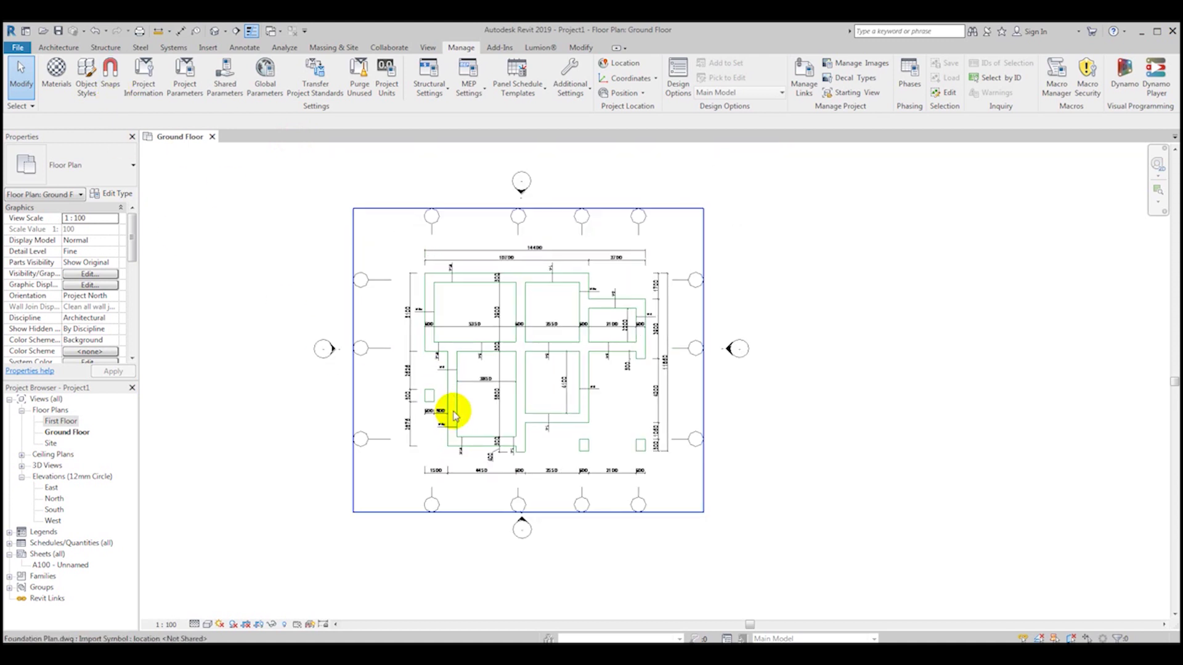
# - Draw a vertical grid line on the plan's leftmost axis, from its lower CAD bubble's line endpoint to the upper bubble's
pyautogui.click(57, 48)
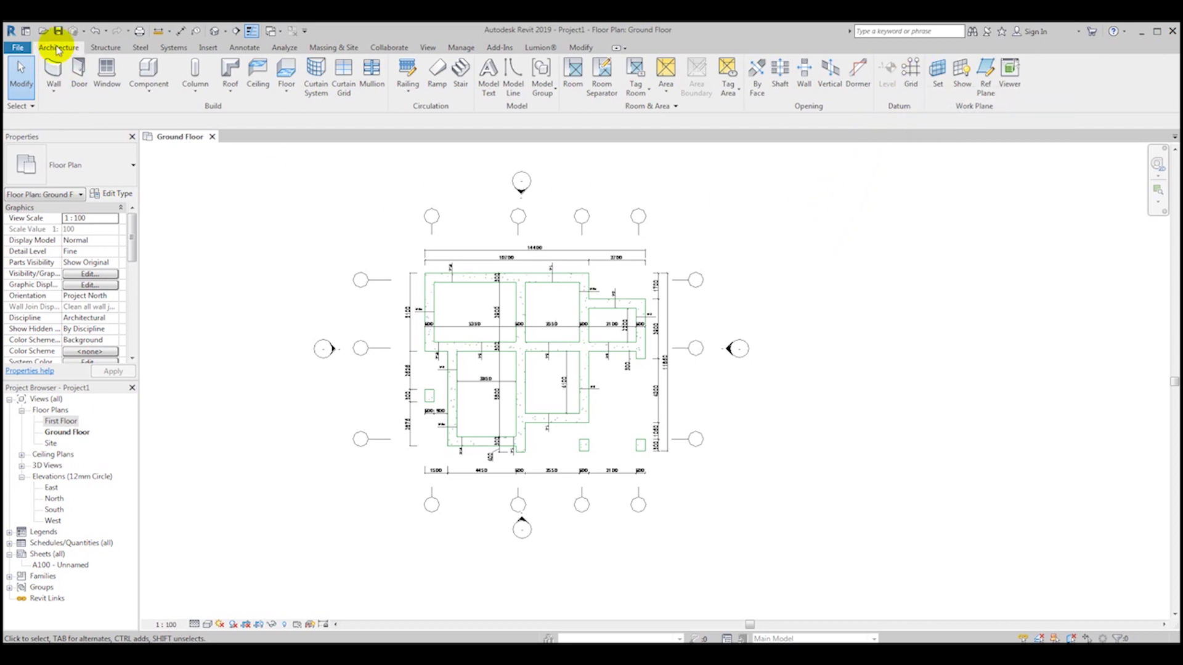
pyautogui.keyDown('shift'); pyautogui.hscroll(-2, 336, 243); pyautogui.keyUp('shift')
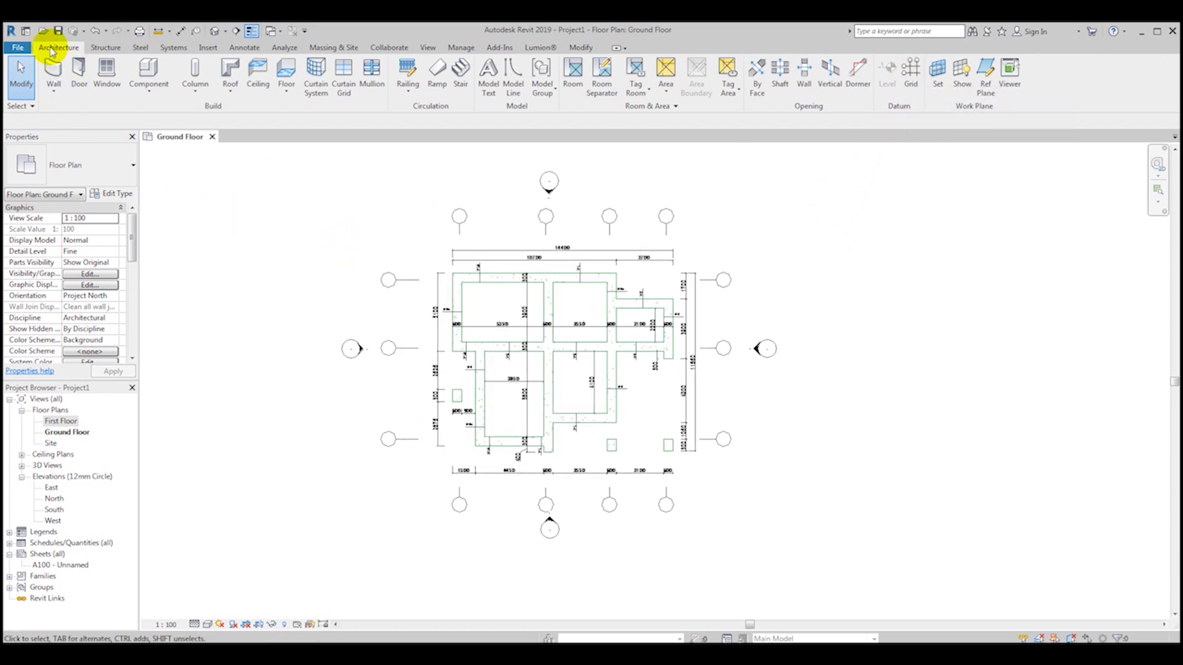
pyautogui.click(912, 82)
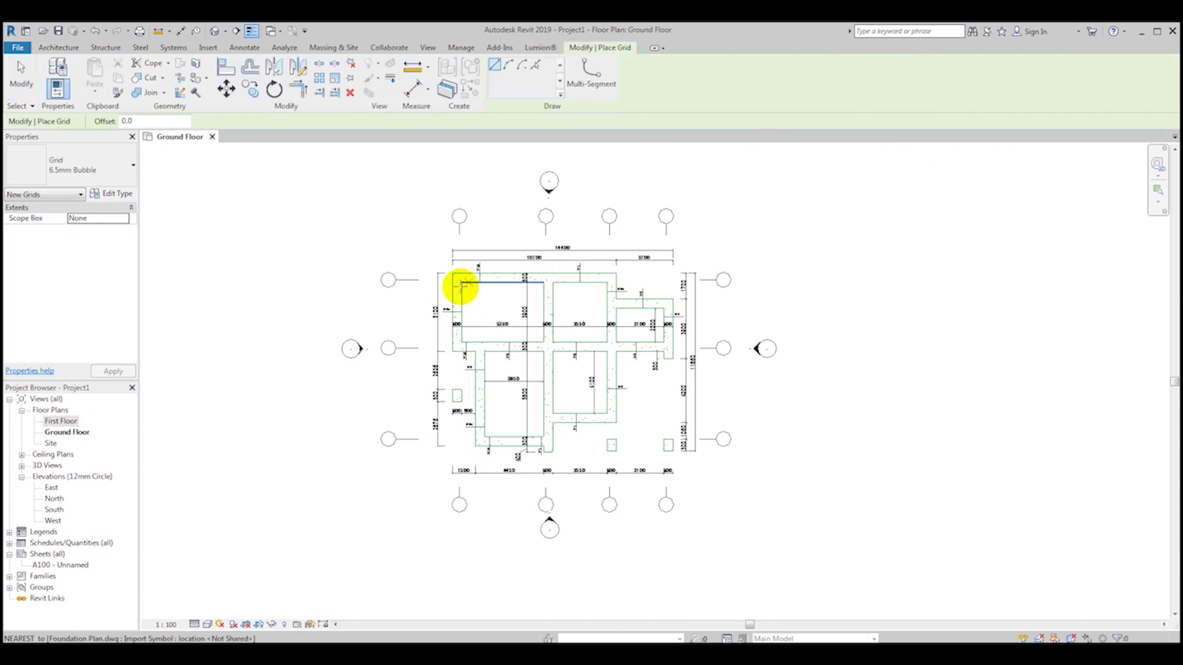
pyautogui.scroll(1, 462, 286)
pyautogui.scroll(2, 383, 491)
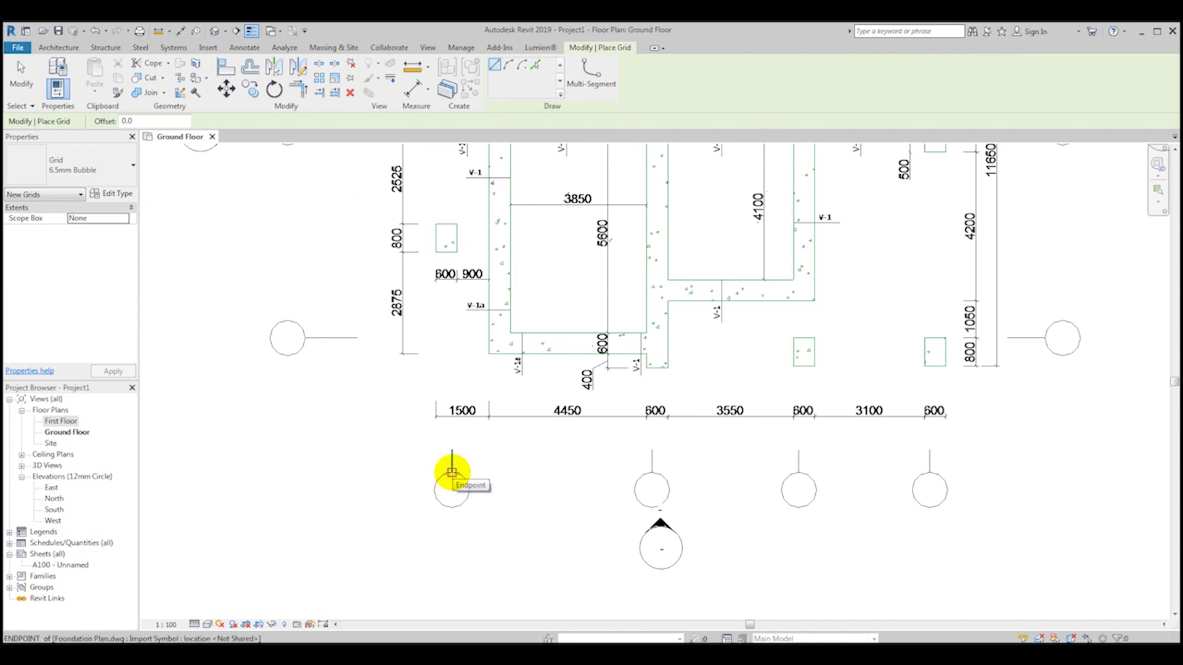
pyautogui.click(452, 473)
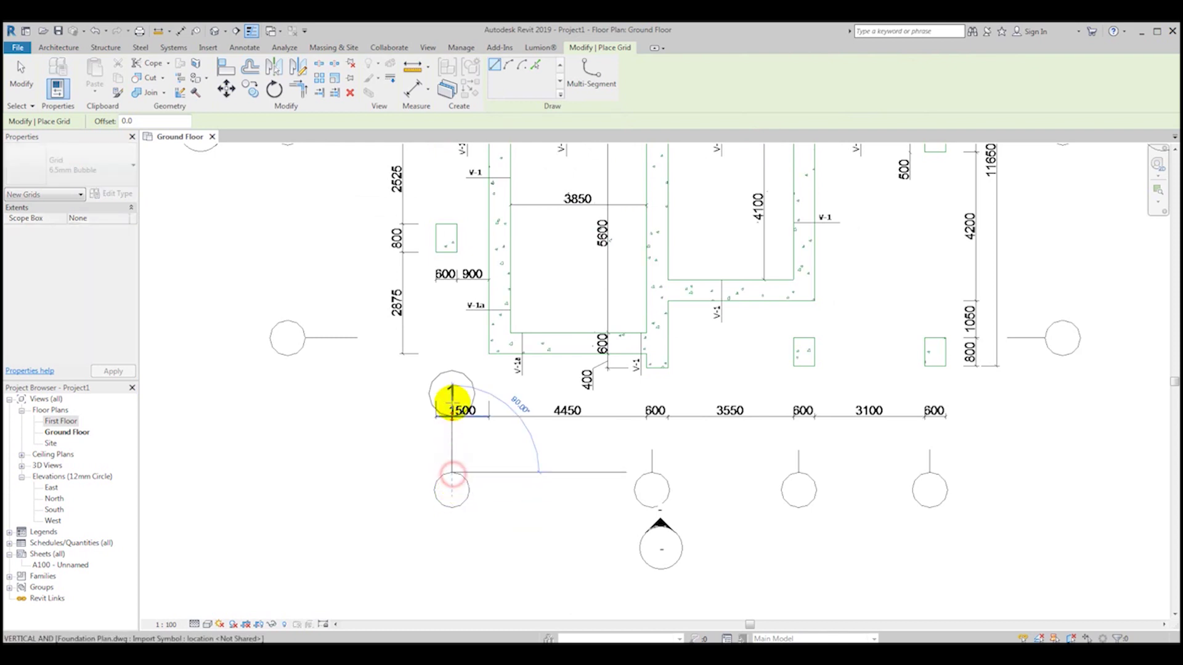
pyautogui.scroll(-3, 454, 400)
pyautogui.moveTo(443, 250); pyautogui.dragTo(463, 400, button='middle')
pyautogui.scroll(4, 471, 265)
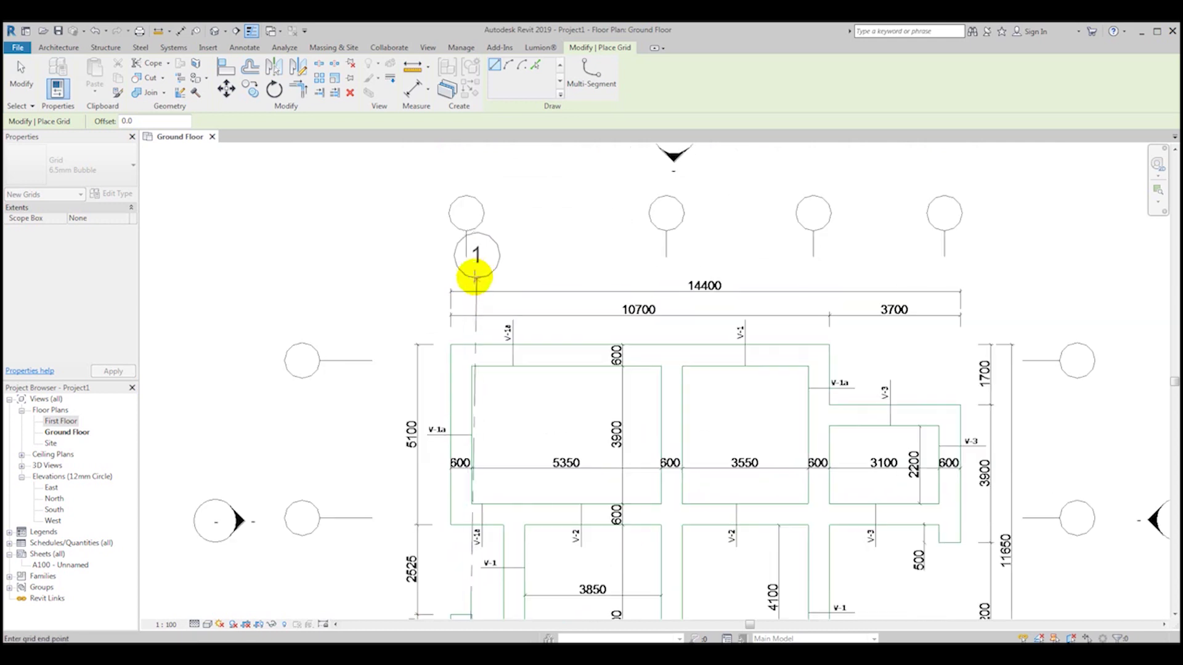
pyautogui.scroll(2, 463, 203)
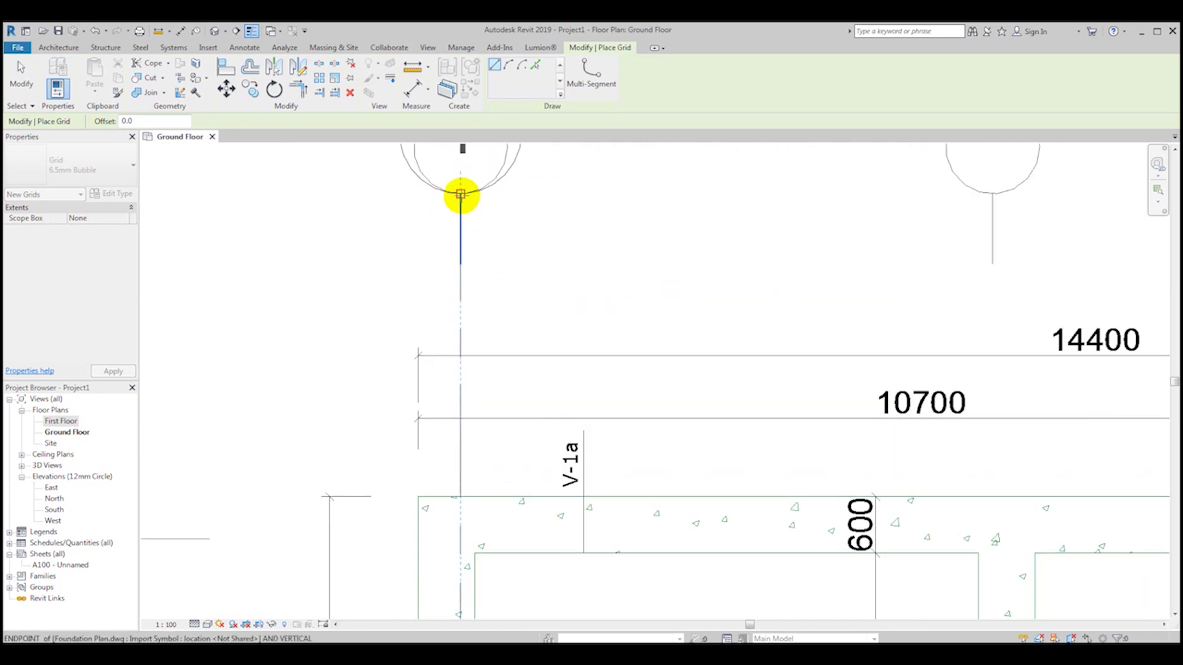
pyautogui.click(461, 194)
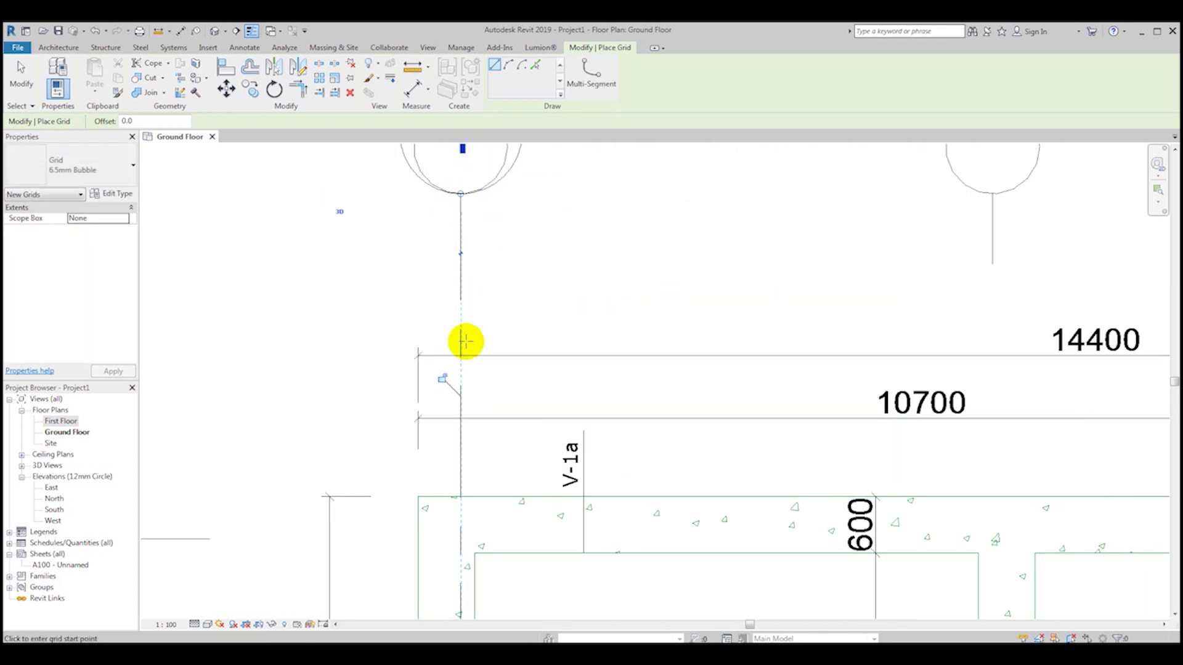
# - End the grid command and stretch grid 1's upper end so its bubble sits above the matching CAD bubble
pyautogui.scroll(-2, 464, 341)
pyautogui.click(20, 80)
pyautogui.scroll(1, 462, 264)
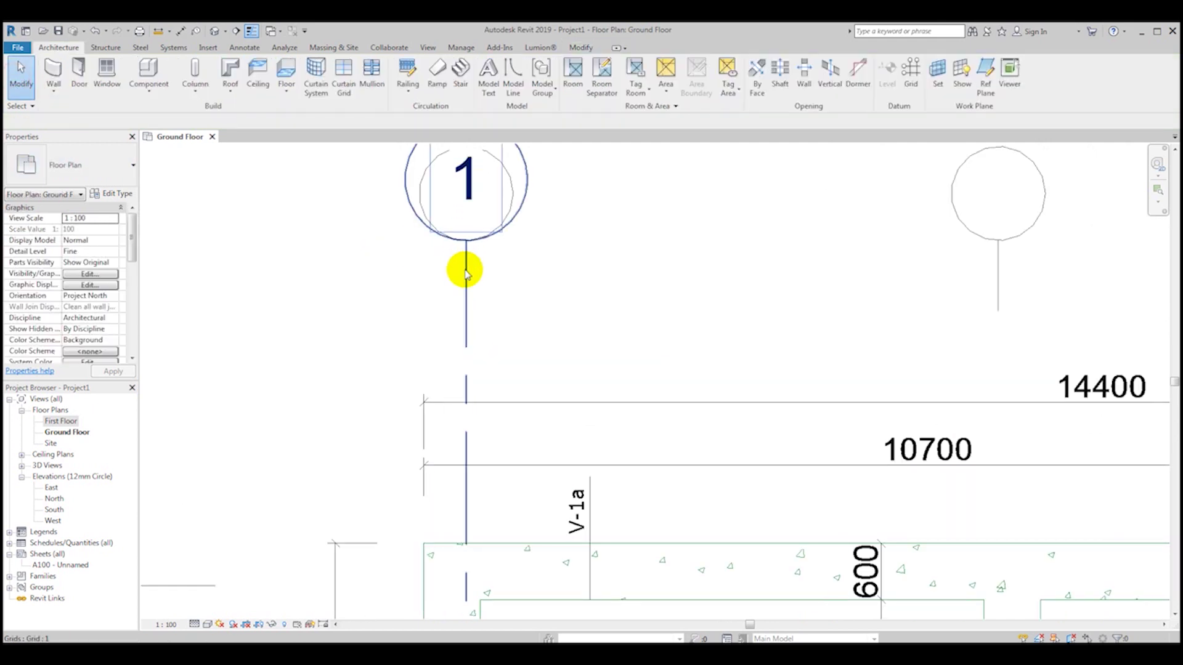
pyautogui.click(462, 264)
pyautogui.scroll(-3, 466, 270)
pyautogui.moveTo(464, 262); pyautogui.dragTo(467, 211)
pyautogui.scroll(-2, 487, 225)
pyautogui.press('Escape')
# - Extend grid 1's lower end past the CAD bubble beneath the plan and clear the selection
pyautogui.scroll(3, 464, 211)
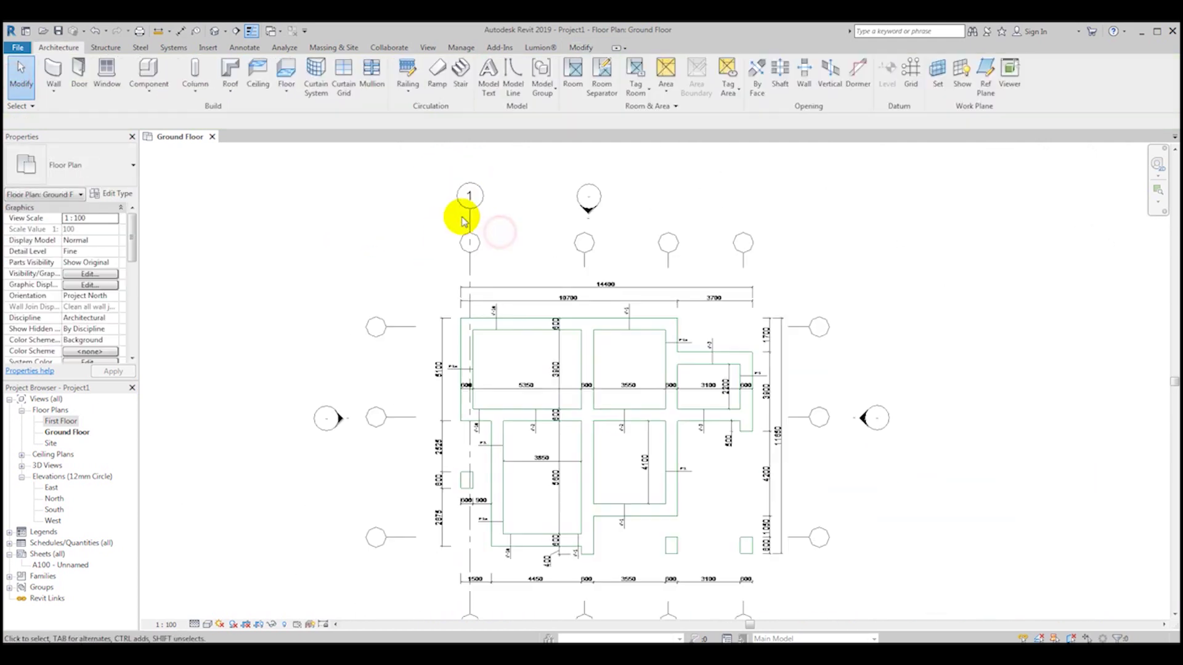
pyautogui.click(473, 224)
pyautogui.scroll(-3, 473, 217)
pyautogui.scroll(3, 483, 449)
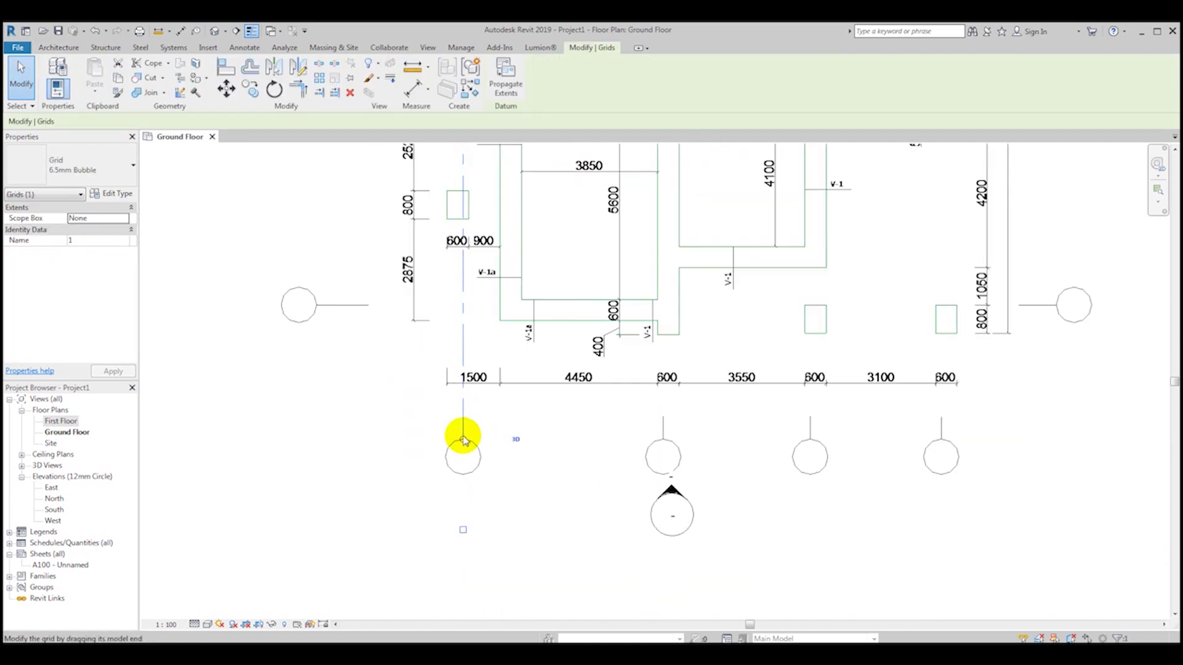
pyautogui.moveTo(463, 439); pyautogui.dragTo(464, 510)
pyautogui.scroll(-3, 478, 489)
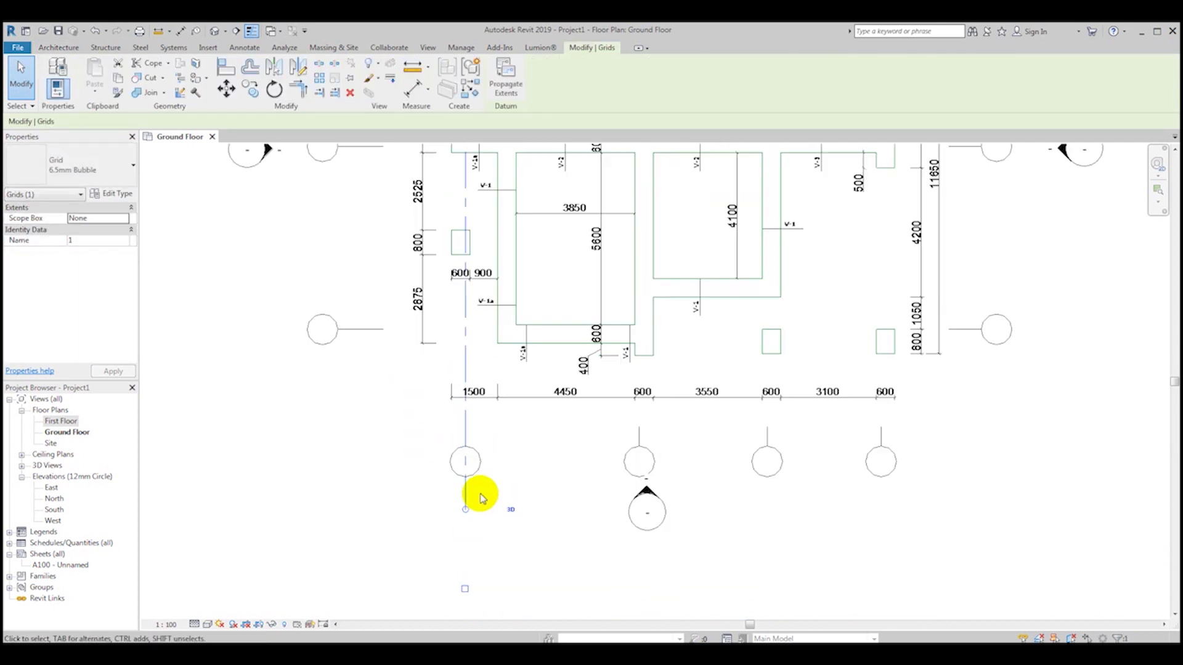
pyautogui.press('Escape')
pyautogui.scroll(4, 468, 312)
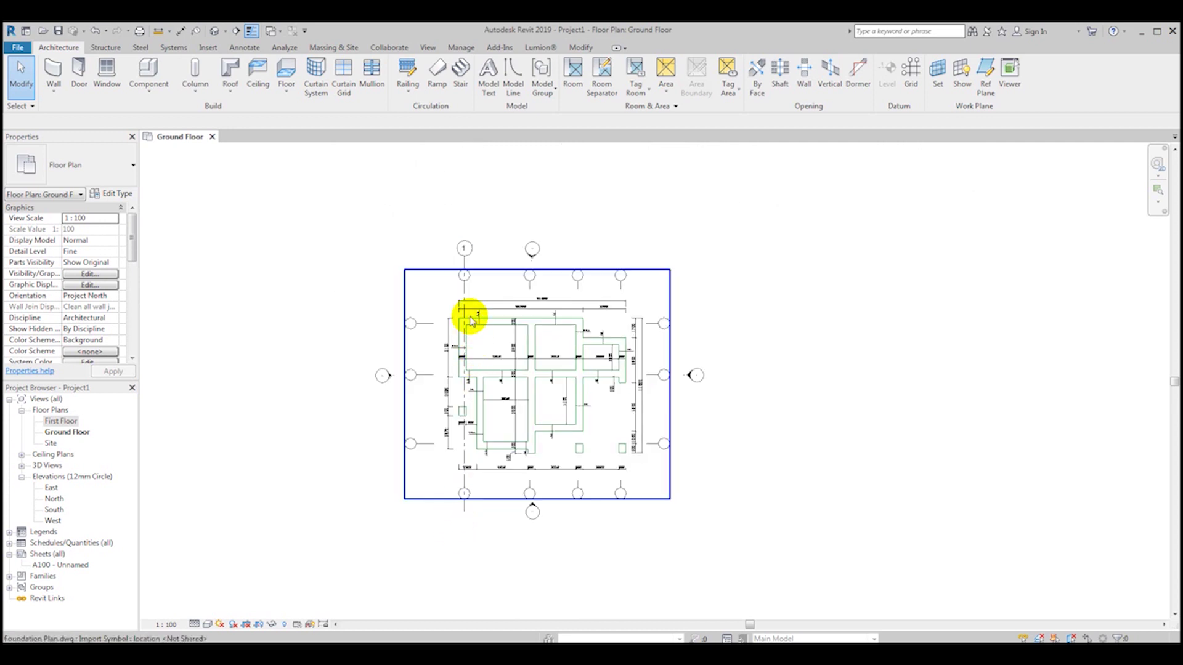
pyautogui.scroll(2, 473, 218)
pyautogui.click(478, 218)
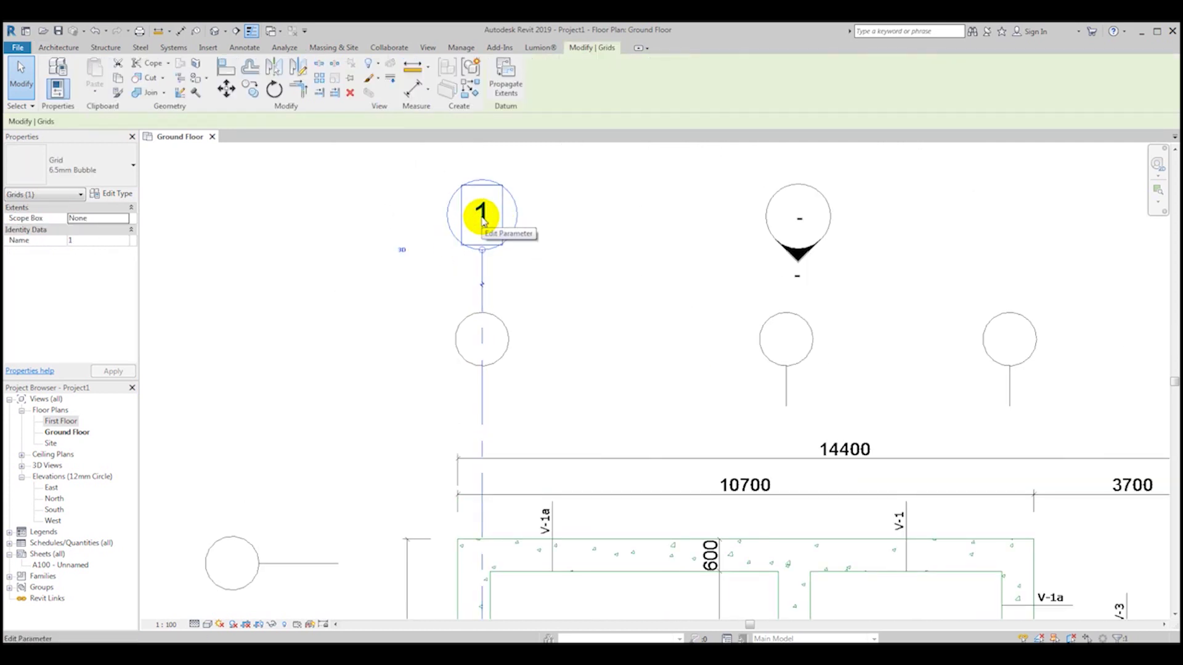
pyautogui.scroll(-3, 483, 226)
pyautogui.press('Escape')
pyautogui.click(476, 250)
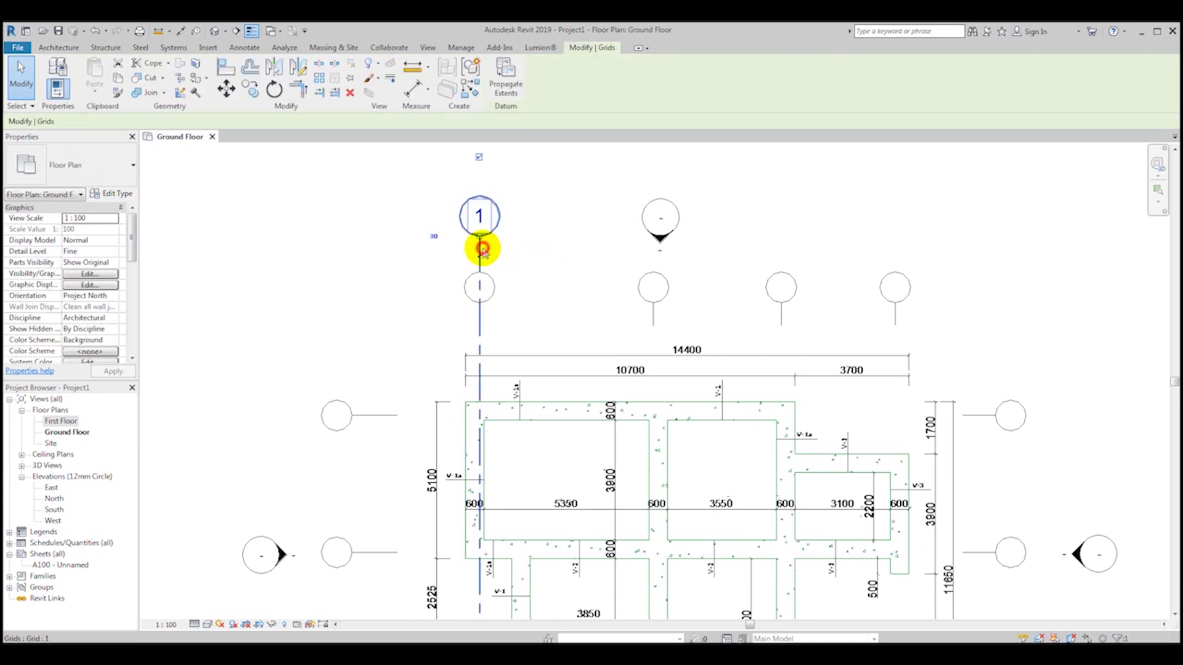
pyautogui.scroll(3, 479, 240)
pyautogui.scroll(-3, 475, 216)
pyautogui.press('Escape')
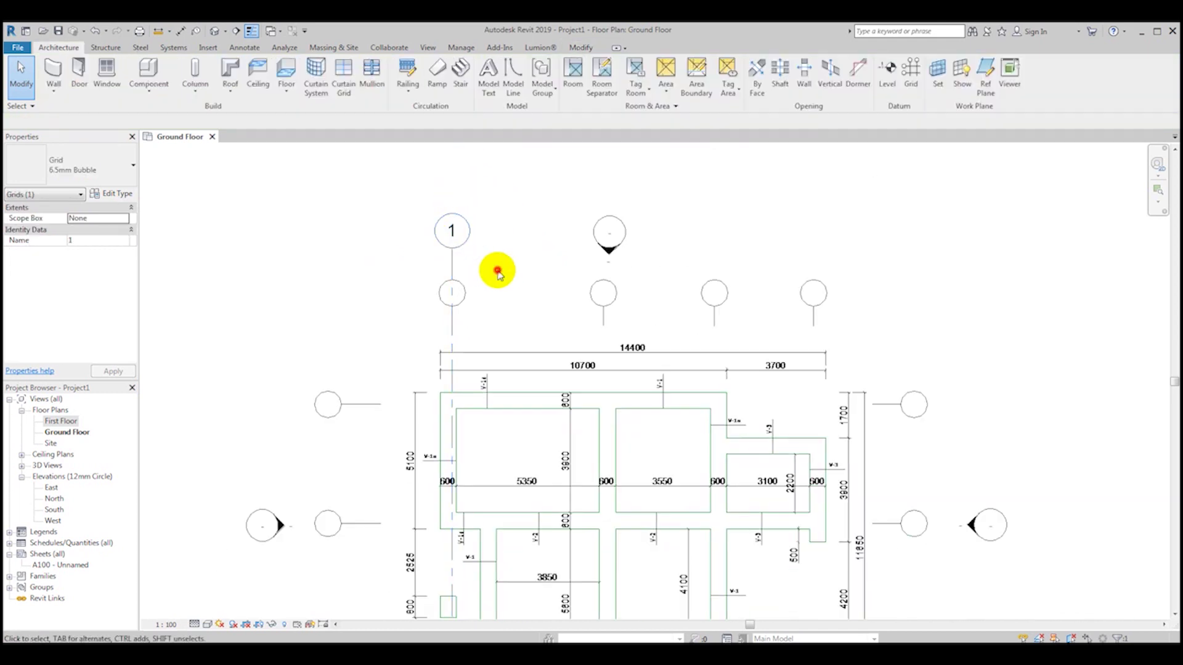
# - Try renaming the leftmost grid line as A in its bubble and set its name back to 1
pyautogui.scroll(2, 453, 252)
pyautogui.scroll(1, 453, 234)
pyautogui.doubleClick(454, 214)
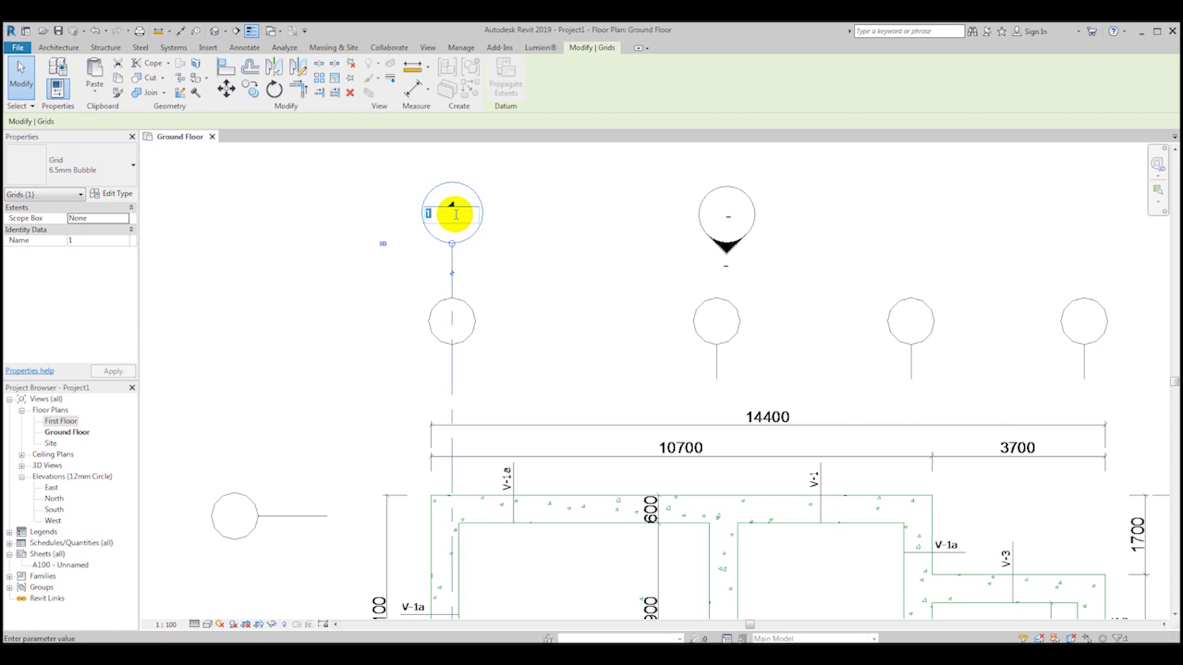
pyautogui.click(488, 269)
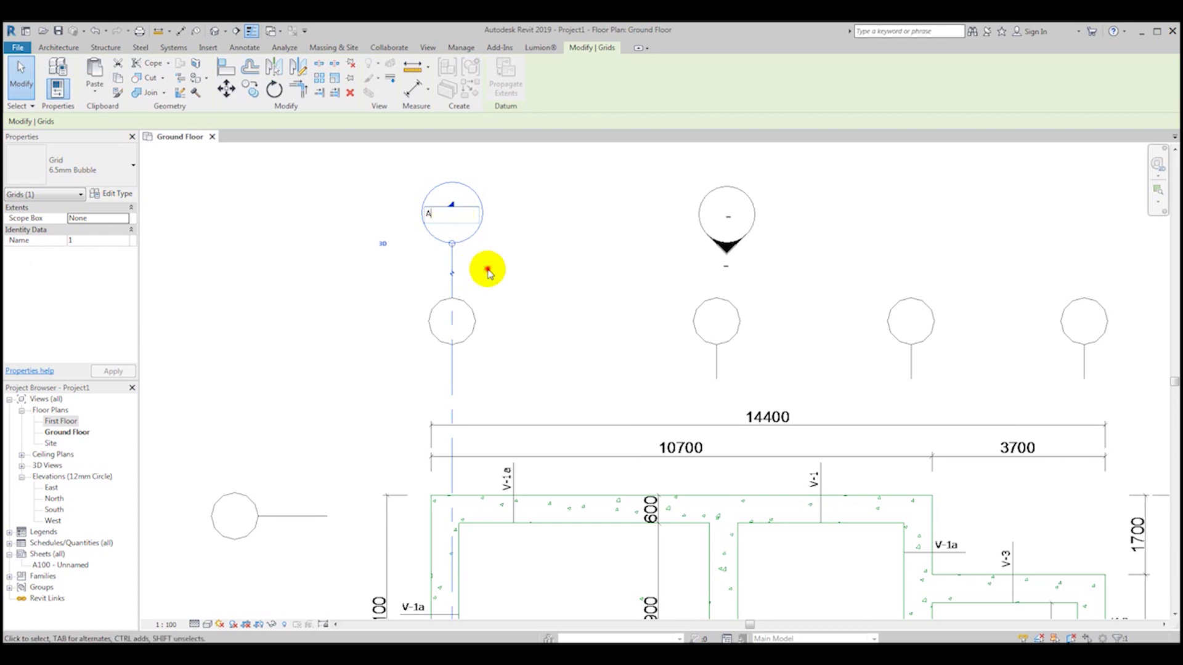
pyautogui.doubleClick(449, 211)
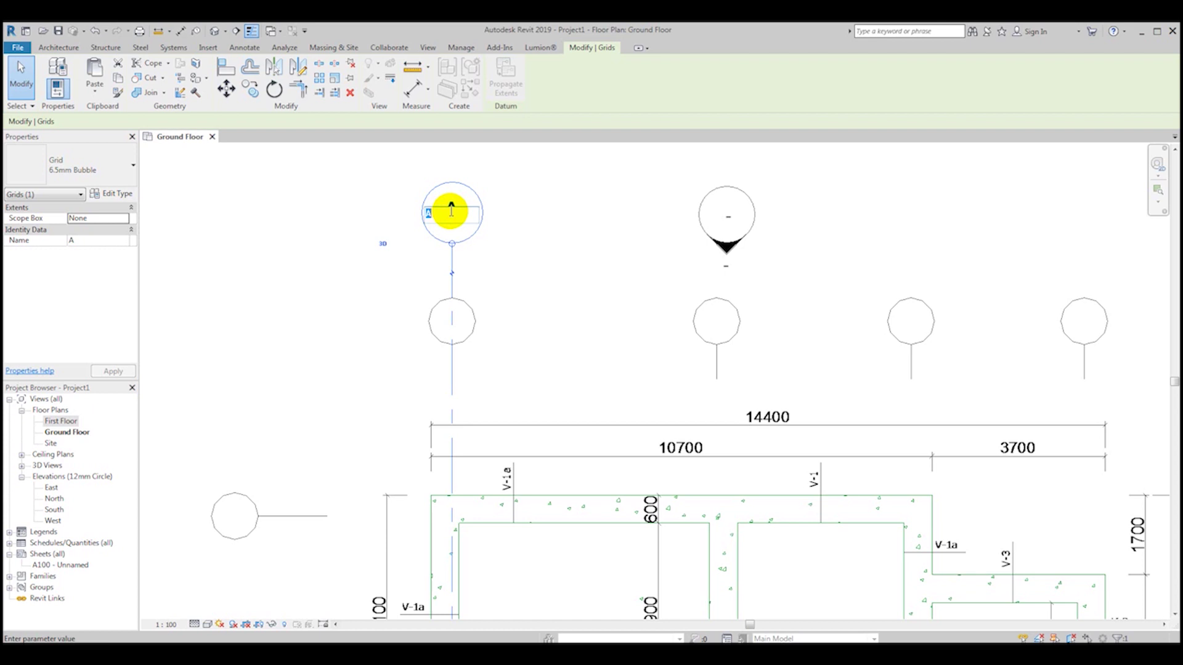
pyautogui.scroll(-2, 511, 265)
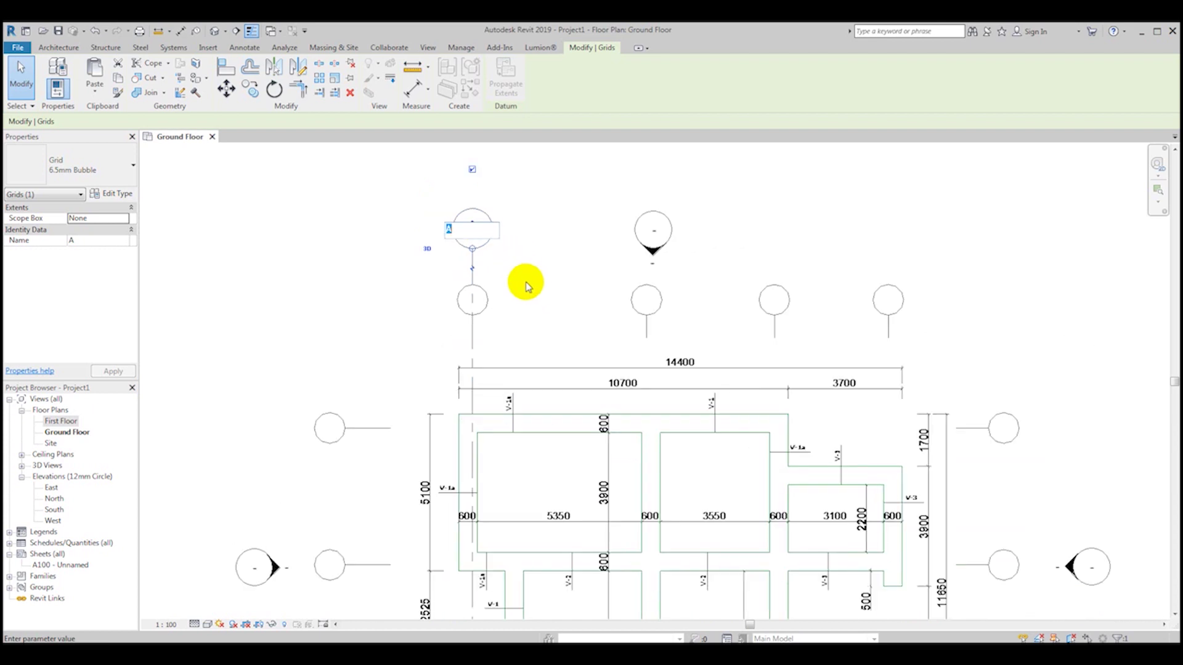
pyautogui.scroll(1, 487, 261)
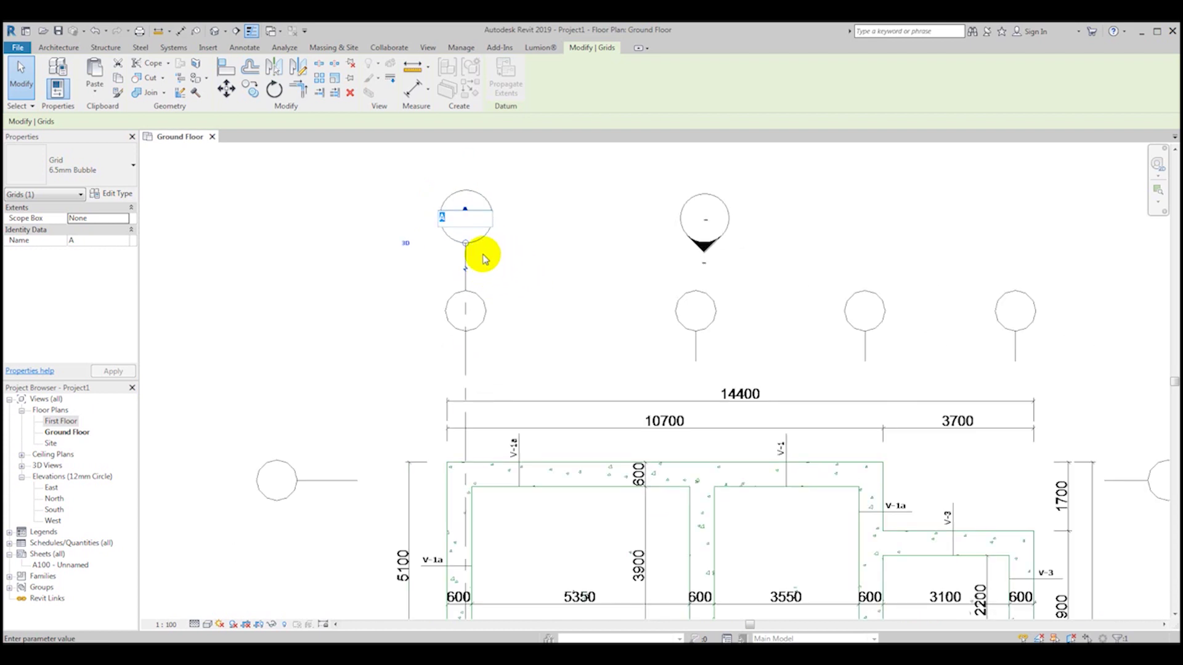
pyautogui.scroll(-2, 465, 239)
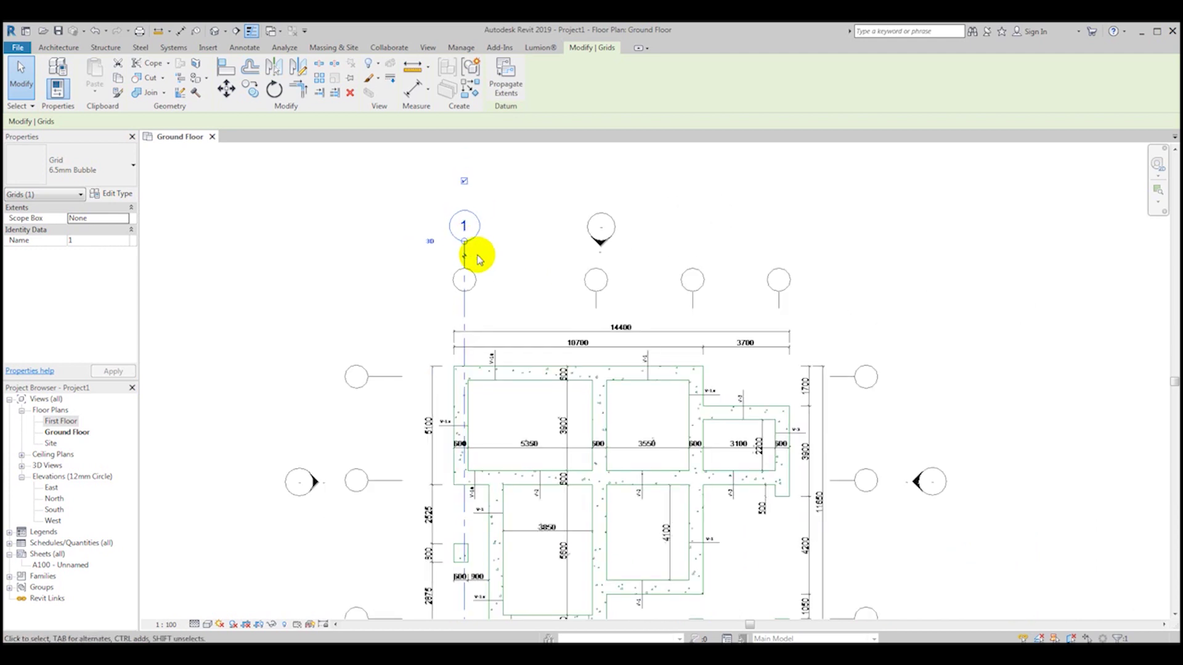
# - Show a grid bubble at the lower end of grid 1 as well
pyautogui.scroll(-2, 517, 253)
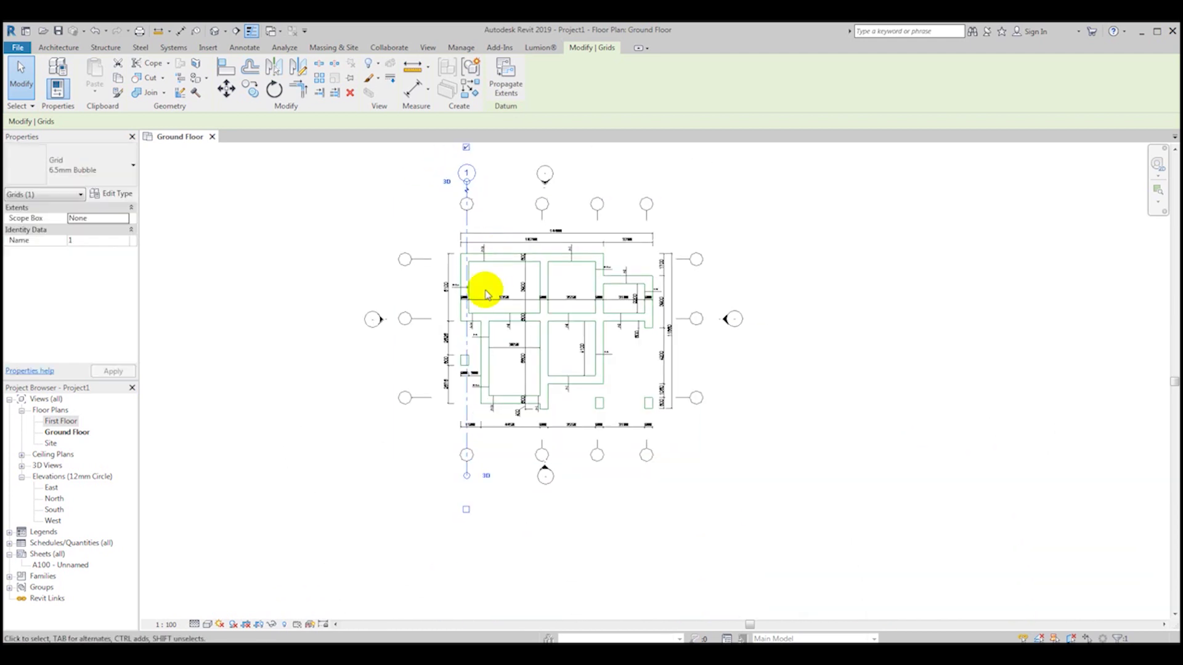
pyautogui.scroll(3, 486, 175)
pyautogui.scroll(-3, 435, 210)
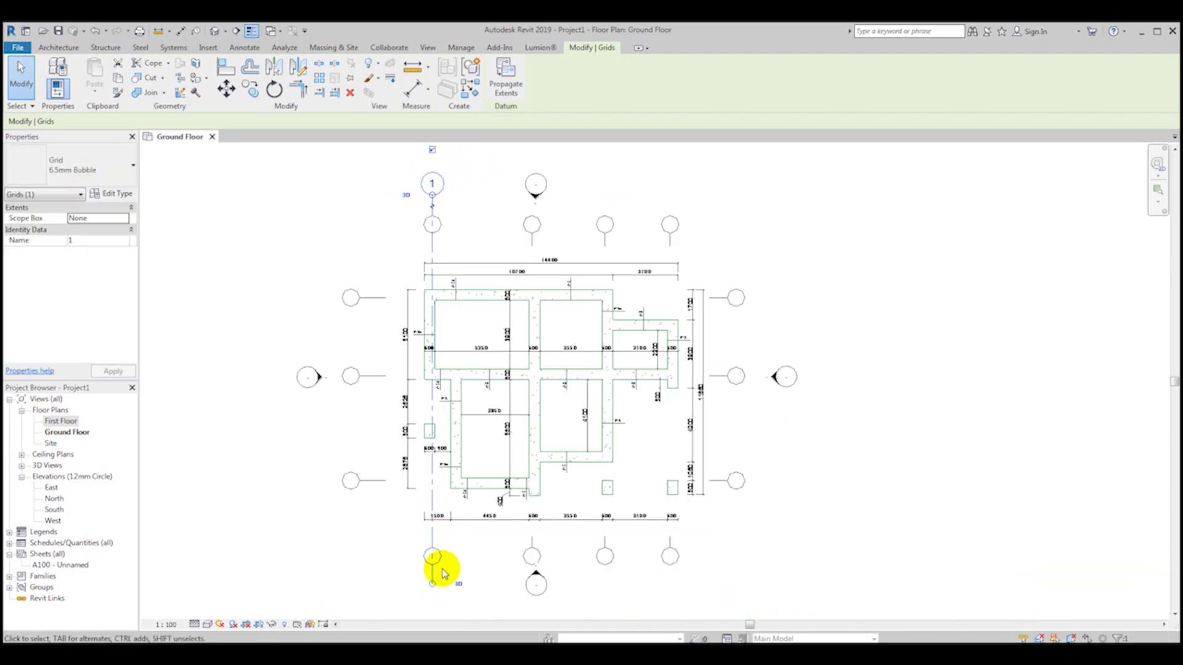
pyautogui.moveTo(441, 562); pyautogui.dragTo(435, 512, button='middle')
pyautogui.scroll(3, 467, 520)
pyautogui.scroll(5, 467, 520)
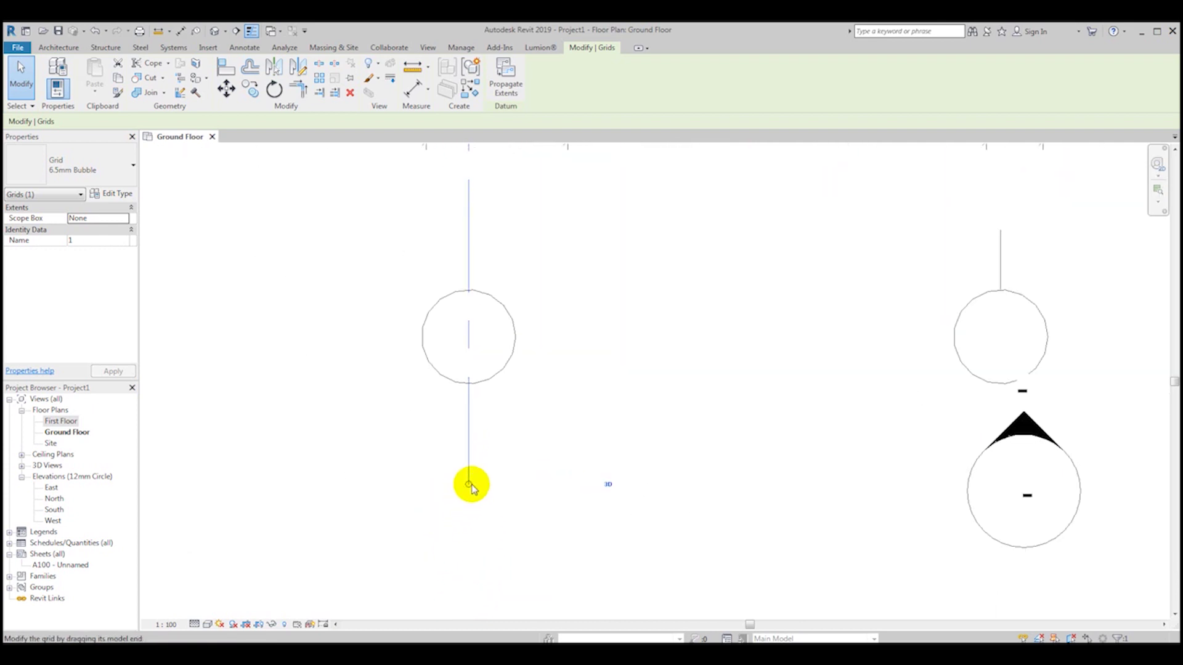
pyautogui.scroll(-3, 452, 477)
pyautogui.scroll(1, 461, 492)
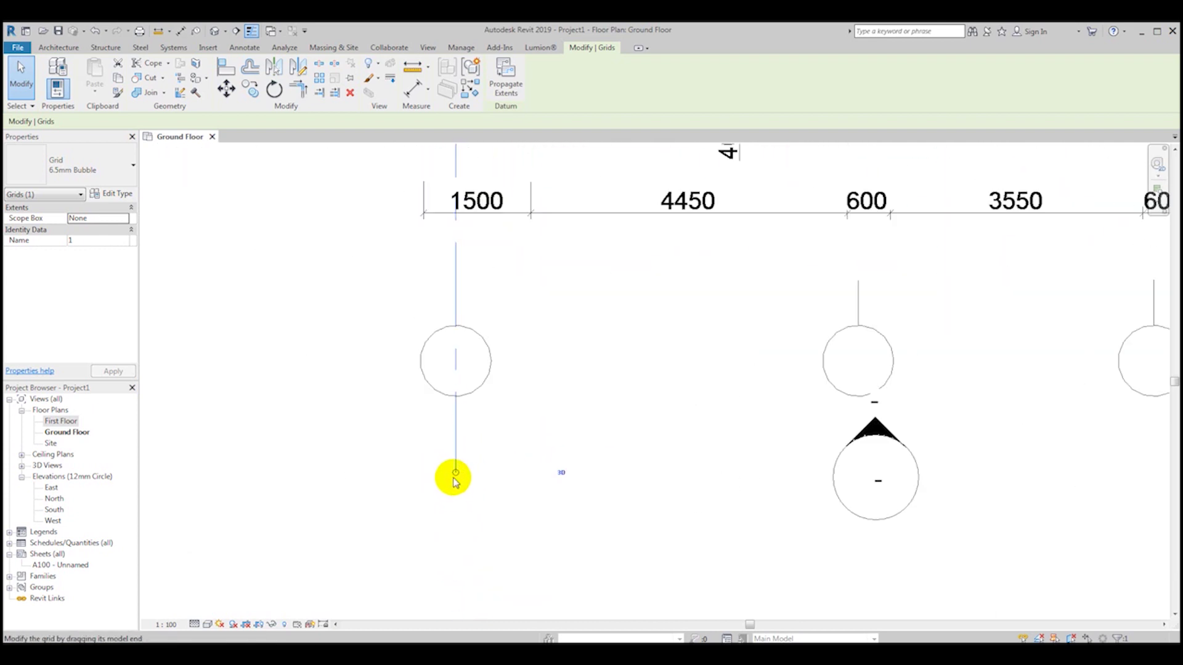
pyautogui.scroll(-1, 453, 482)
pyautogui.moveTo(474, 486); pyautogui.dragTo(497, 493, button='middle')
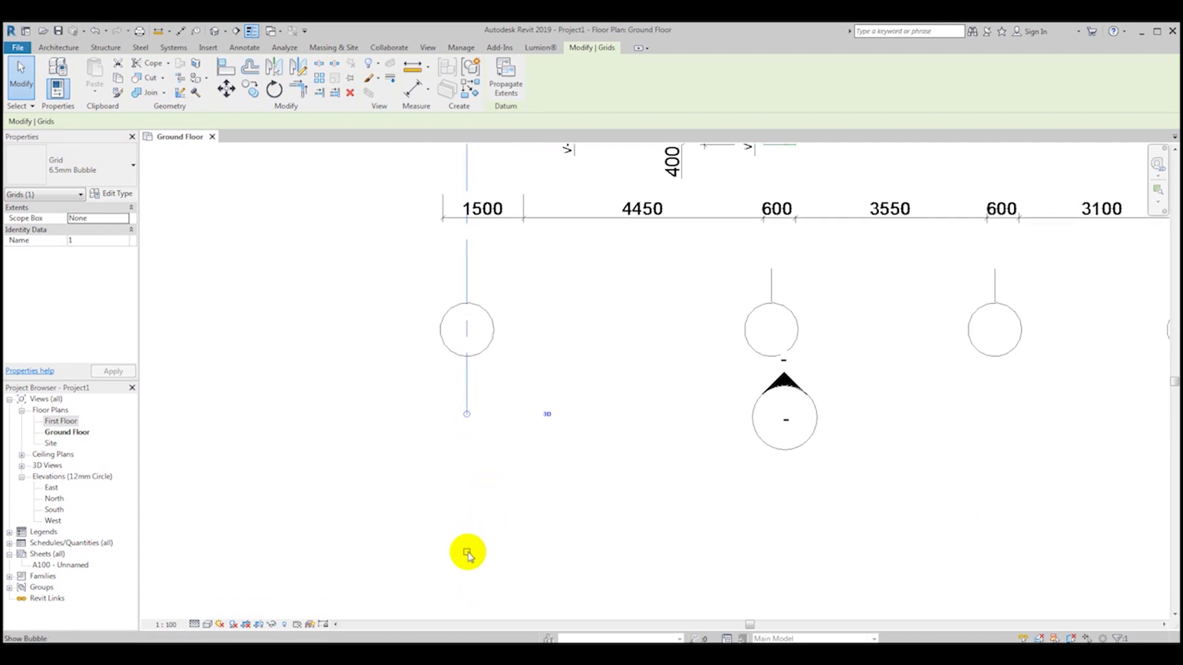
pyautogui.scroll(-2, 468, 554)
pyautogui.click(567, 527)
pyautogui.click(508, 485)
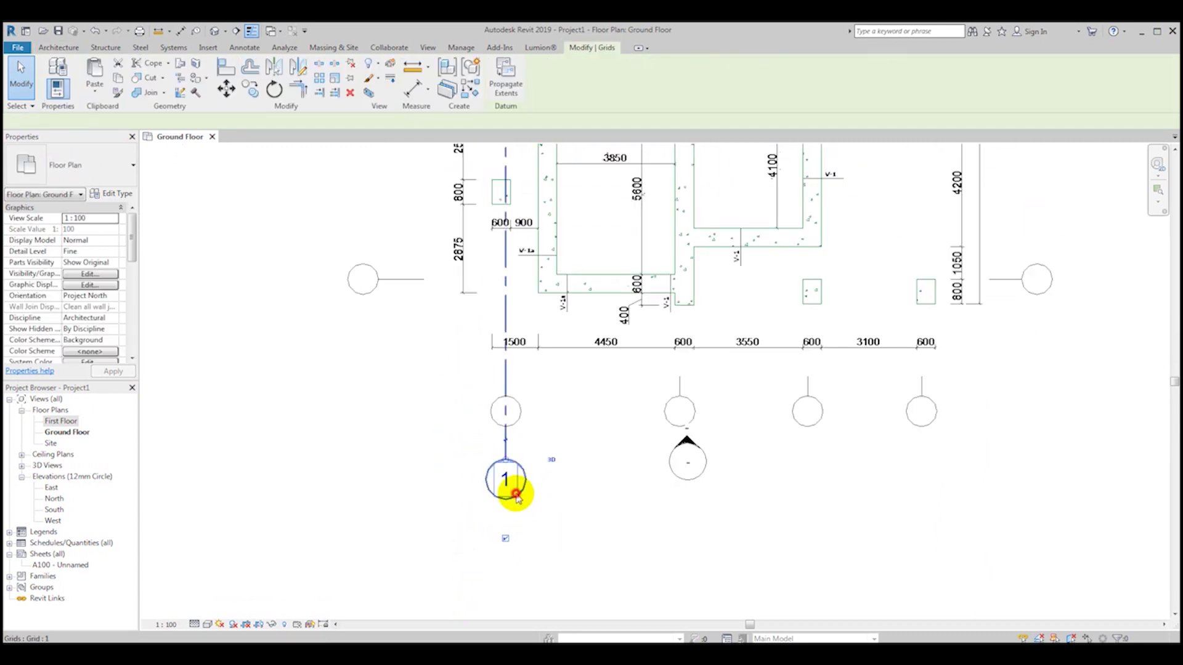
# - Copy grid 1 horizontally onto the second vertical CAD axis, using the line below its upper CAD bubble
pyautogui.scroll(-2, 506, 535)
pyautogui.scroll(3, 457, 238)
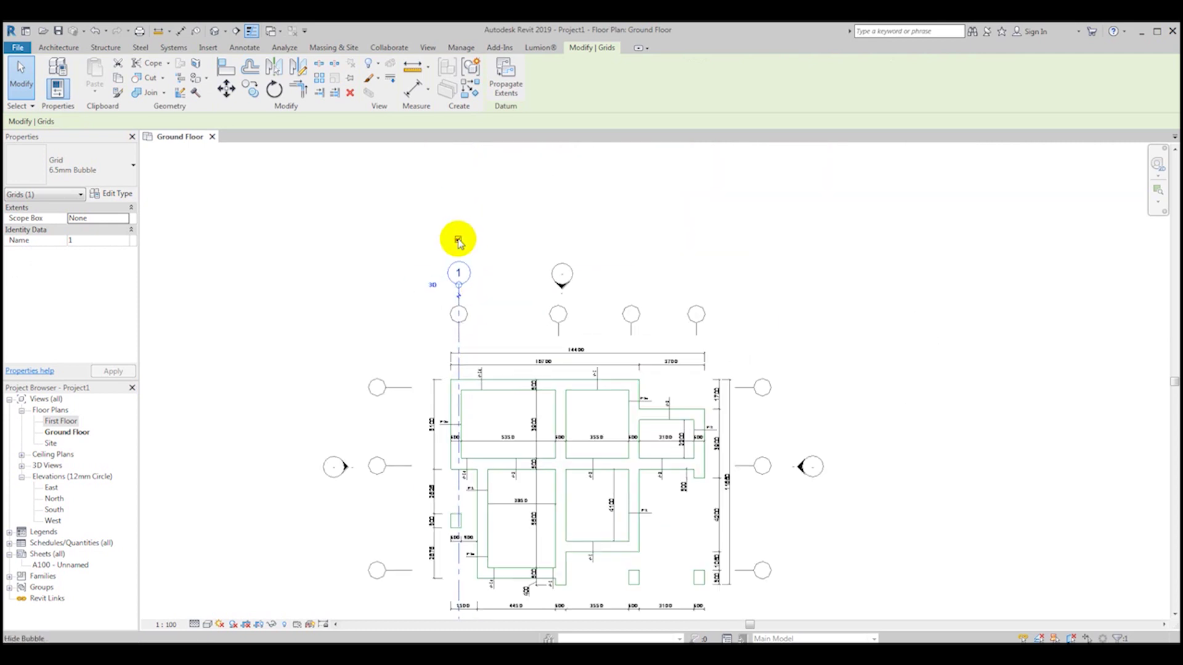
pyautogui.moveTo(505, 359); pyautogui.dragTo(505, 313, button='middle')
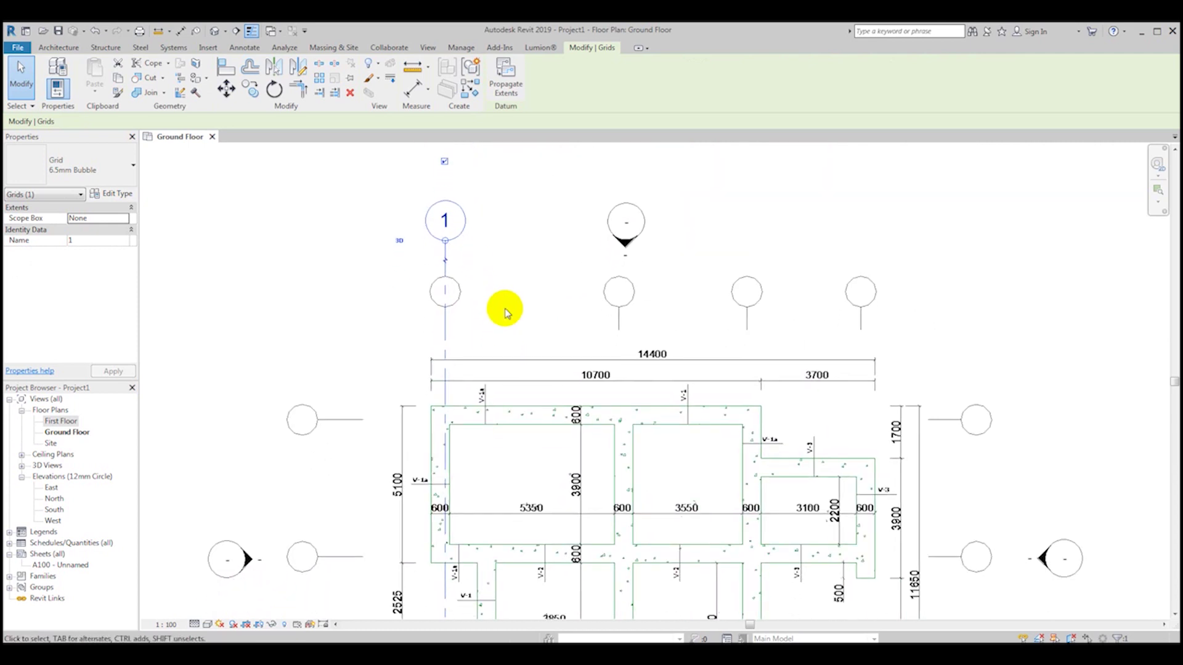
pyautogui.click(369, 242)
pyautogui.click(446, 256)
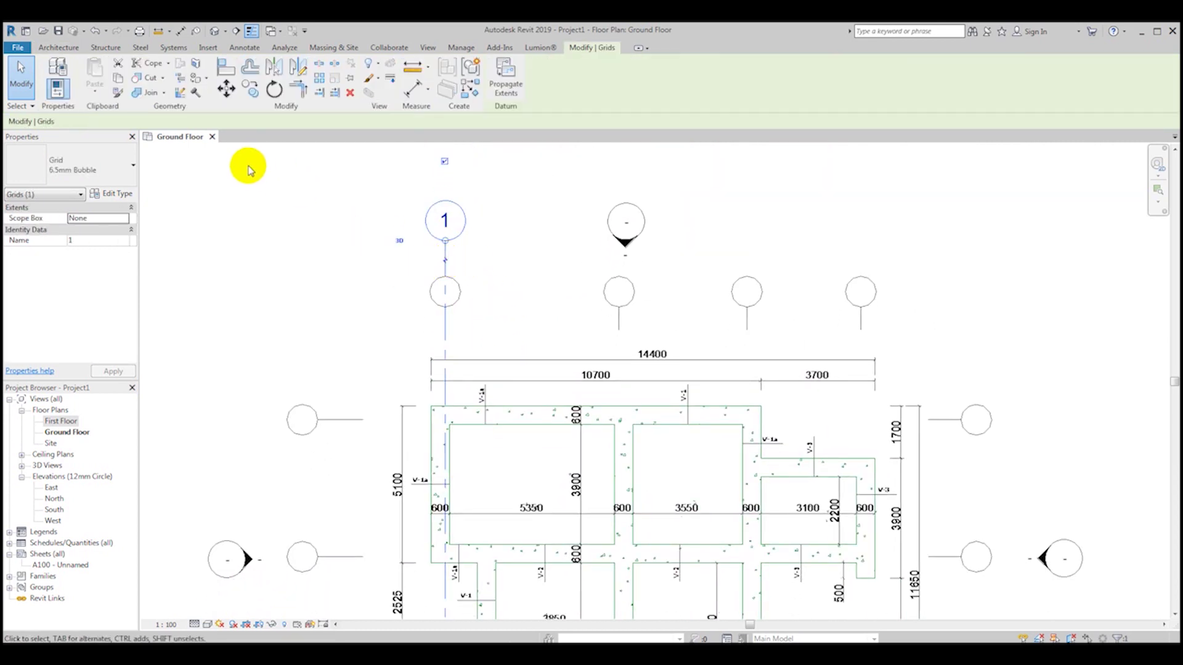
pyautogui.click(250, 90)
pyautogui.scroll(2, 457, 365)
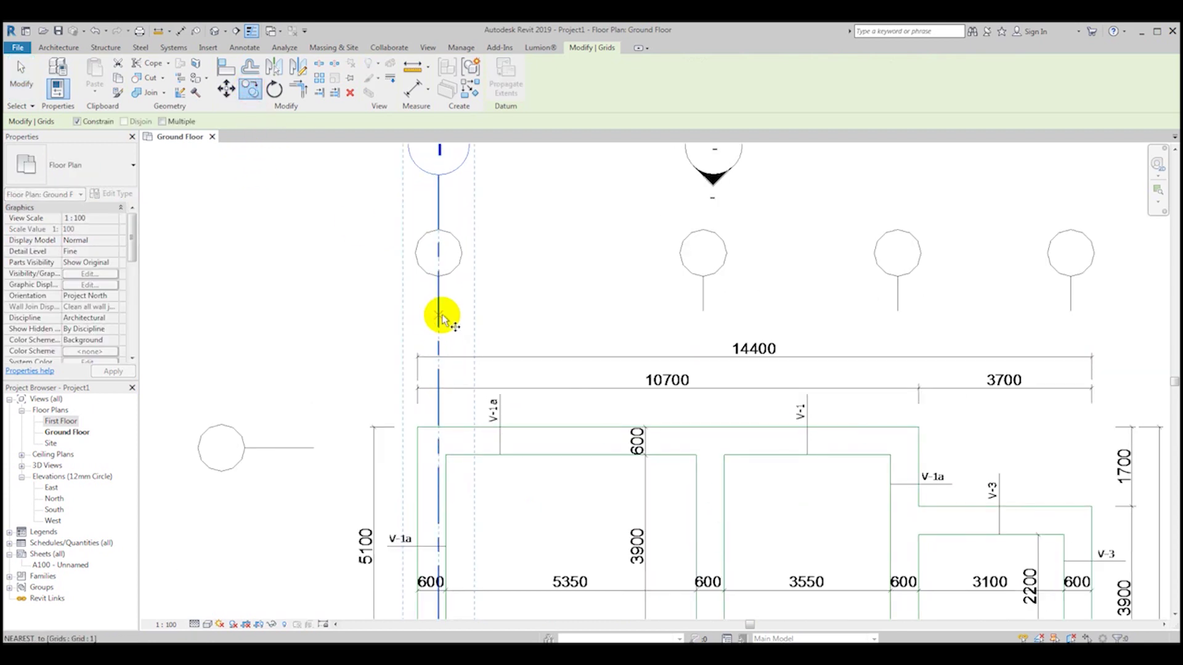
pyautogui.click(439, 305)
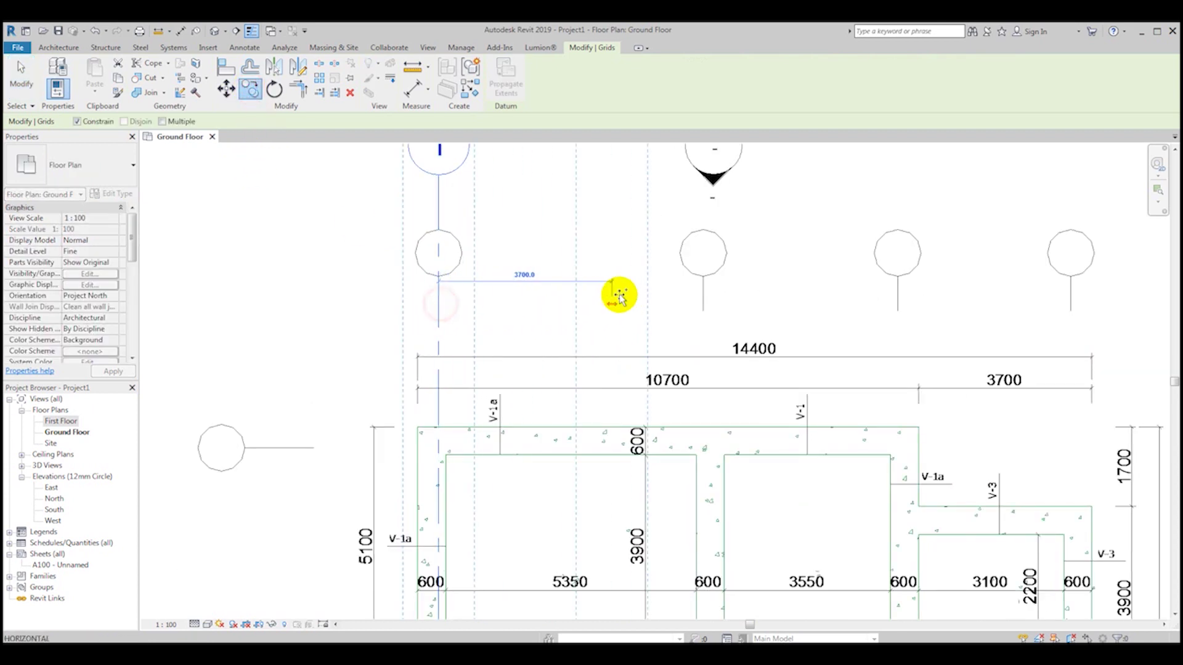
pyautogui.click(704, 296)
pyautogui.scroll(-3, 702, 293)
pyautogui.moveTo(702, 293); pyautogui.dragTo(575, 317, button='middle')
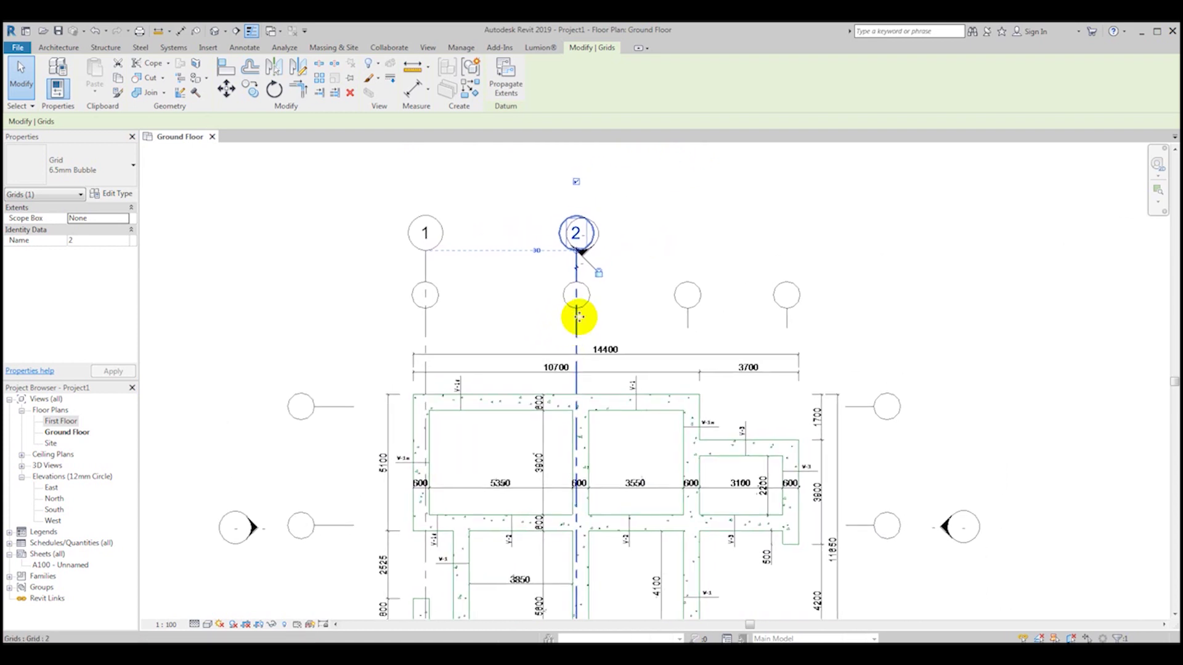
# - Copy grid 2 horizontally onto the third vertical CAD axis and clear the selection
pyautogui.scroll(2, 566, 229)
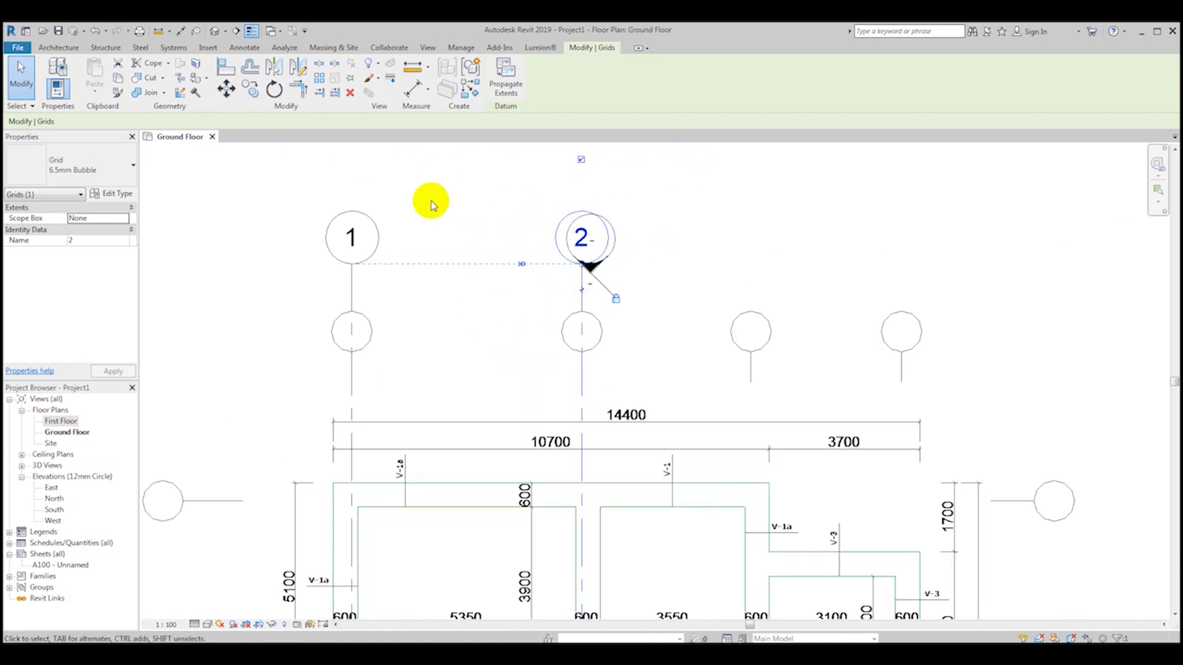
pyautogui.click(250, 89)
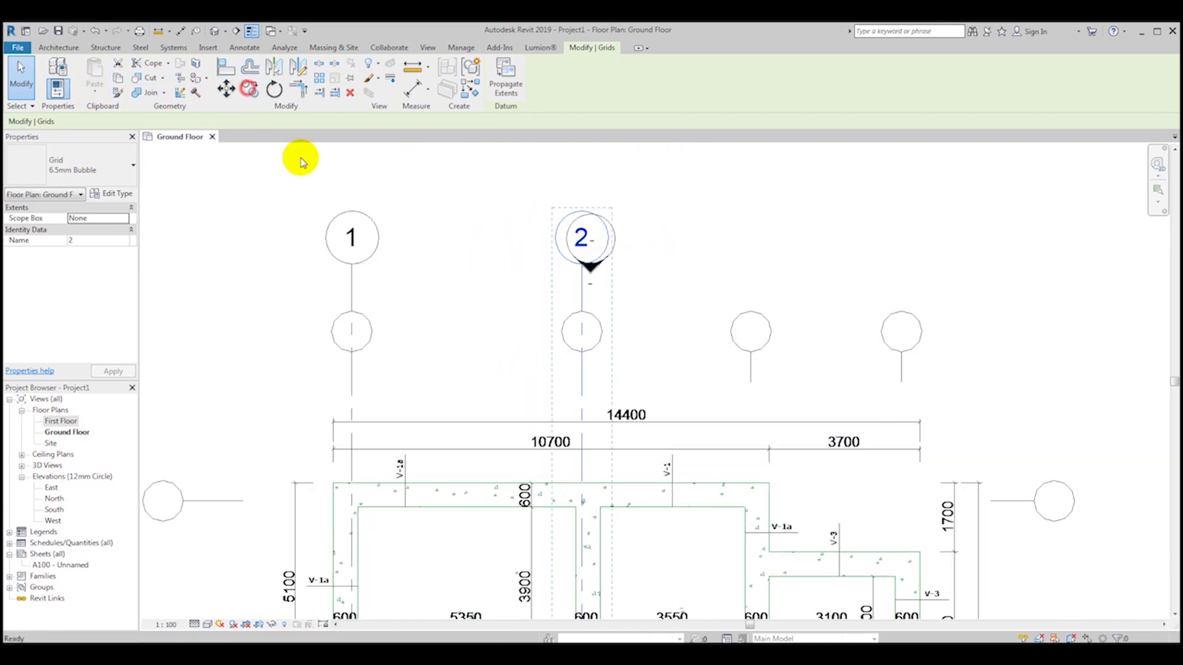
pyautogui.click(582, 372)
pyautogui.click(751, 371)
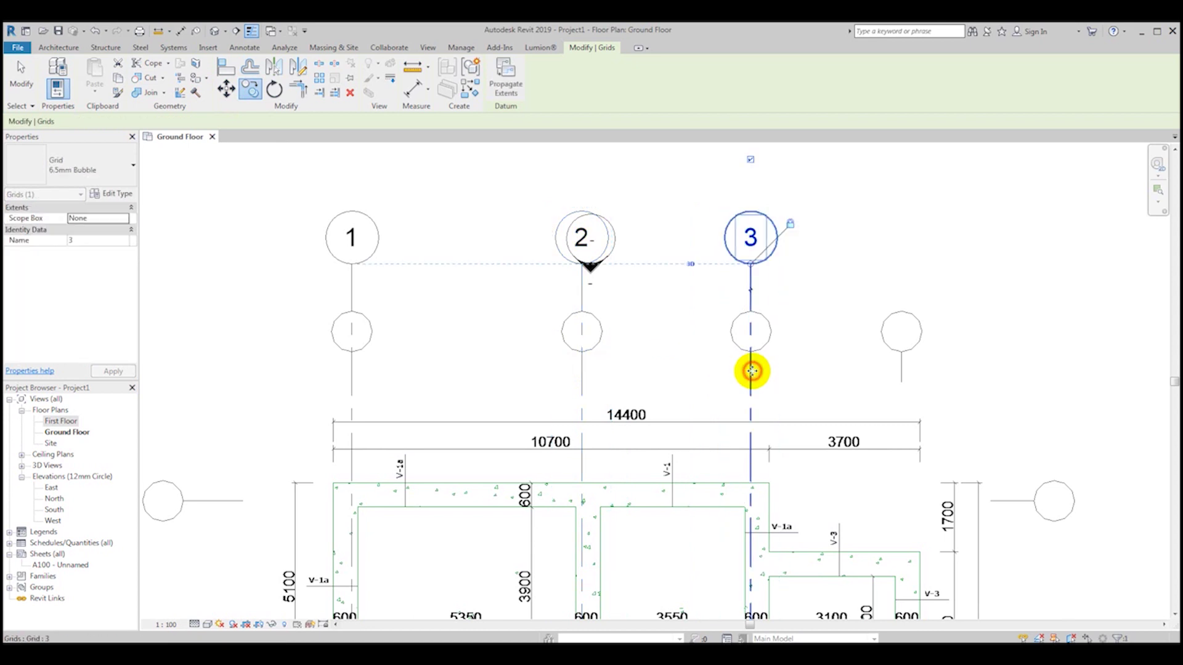
pyautogui.click(828, 316)
pyautogui.moveTo(777, 315); pyautogui.dragTo(689, 300, button='middle')
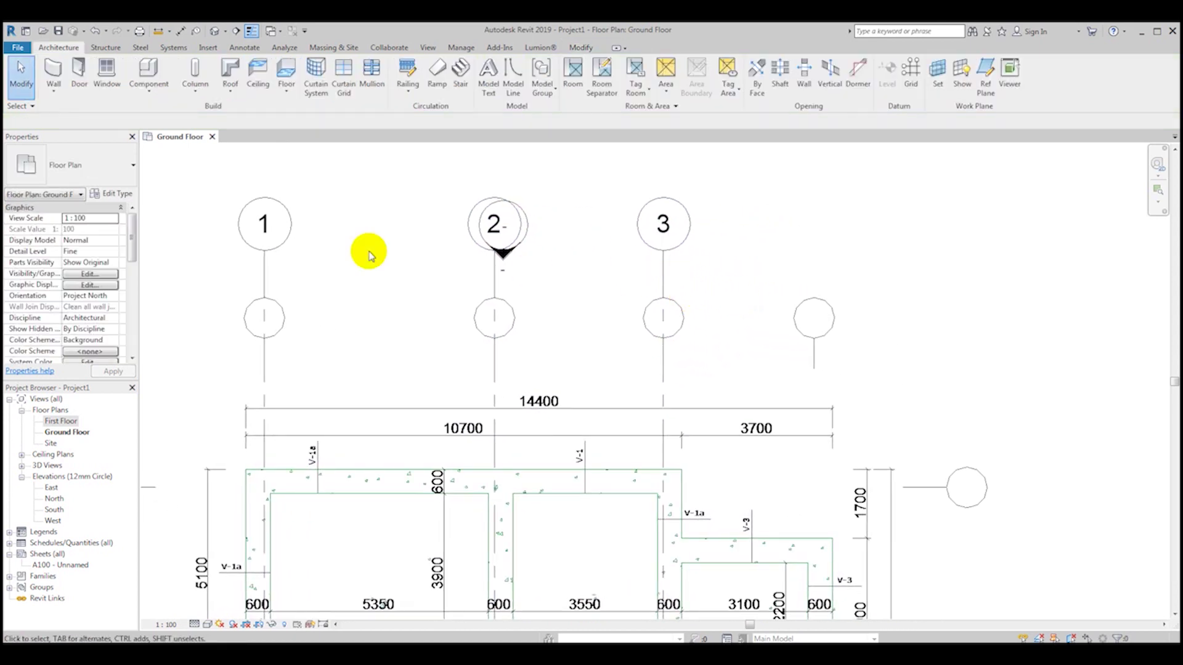
# - Create a grid with Pick Lines from the short CAD line below the fourth upper bubble, and end the command
pyautogui.click(911, 73)
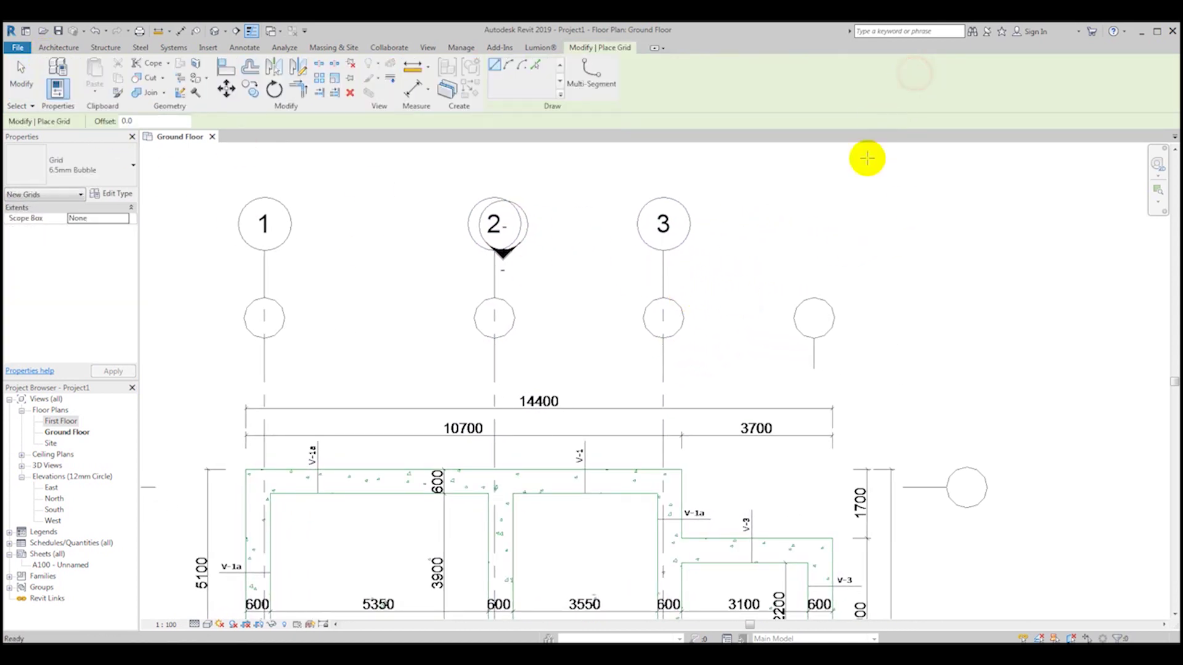
pyautogui.click(534, 65)
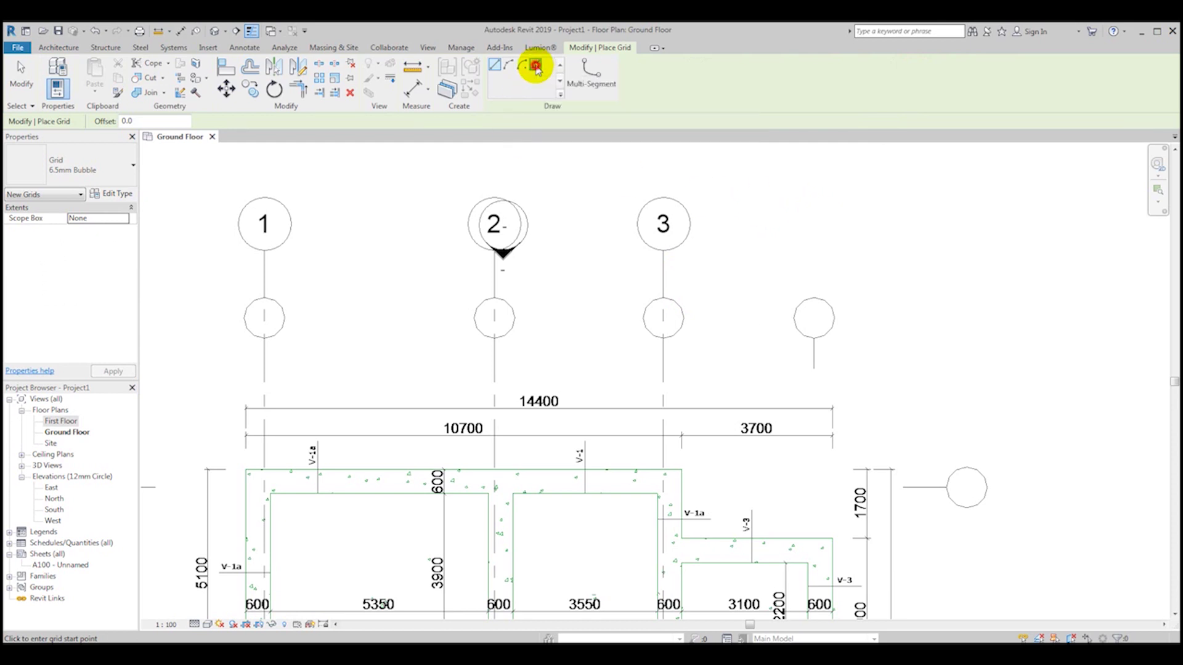
pyautogui.scroll(-2, 570, 134)
pyautogui.scroll(1, 740, 277)
pyautogui.scroll(1, 739, 281)
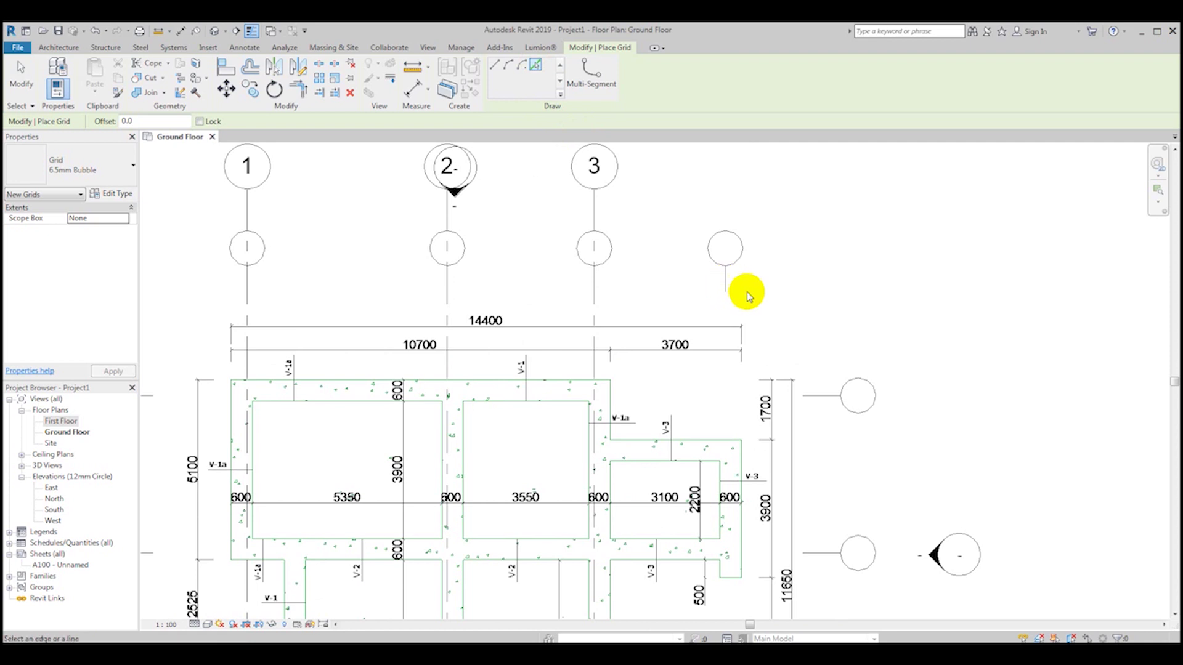
pyautogui.moveTo(747, 290); pyautogui.dragTo(707, 271, button='middle')
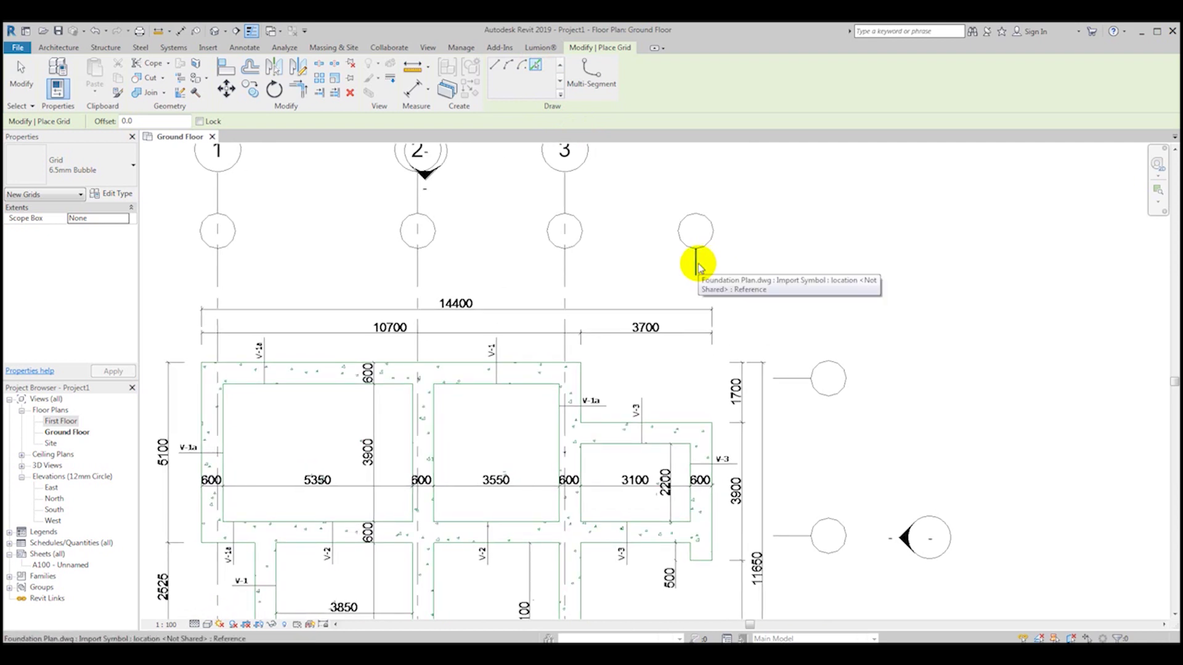
pyautogui.click(697, 266)
pyautogui.click(21, 69)
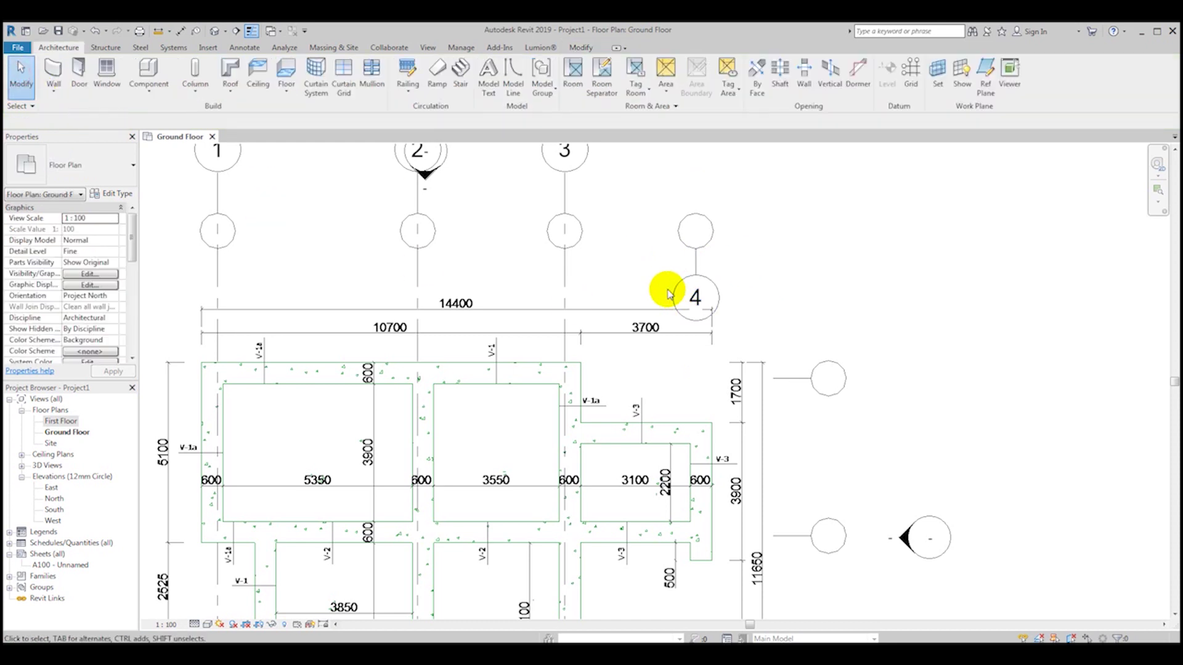
# - Stretch grid 4 through the plan so its lower bubble aligns with the lower bubbles of grids 1 to 3, and clear the selection
pyautogui.moveTo(669, 294); pyautogui.dragTo(680, 280, button='middle')
pyautogui.click(704, 263)
pyautogui.moveTo(705, 263); pyautogui.dragTo(716, 227)
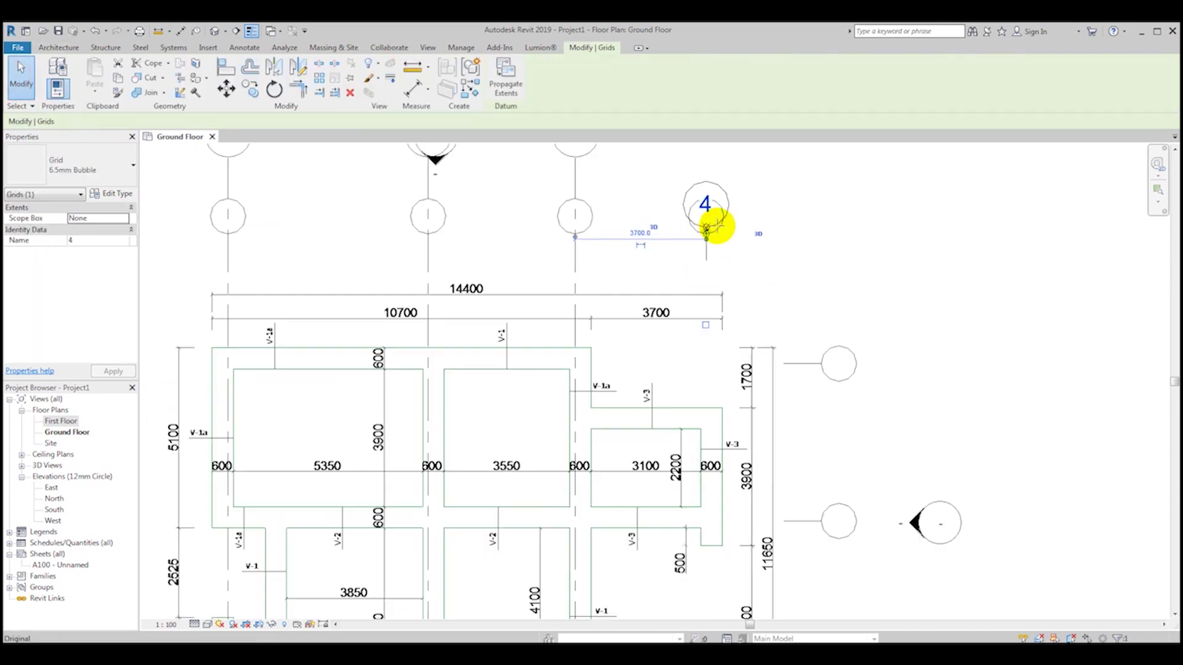
pyautogui.scroll(-3, 716, 226)
pyautogui.moveTo(711, 394); pyautogui.dragTo(713, 575)
pyautogui.scroll(2, 713, 575)
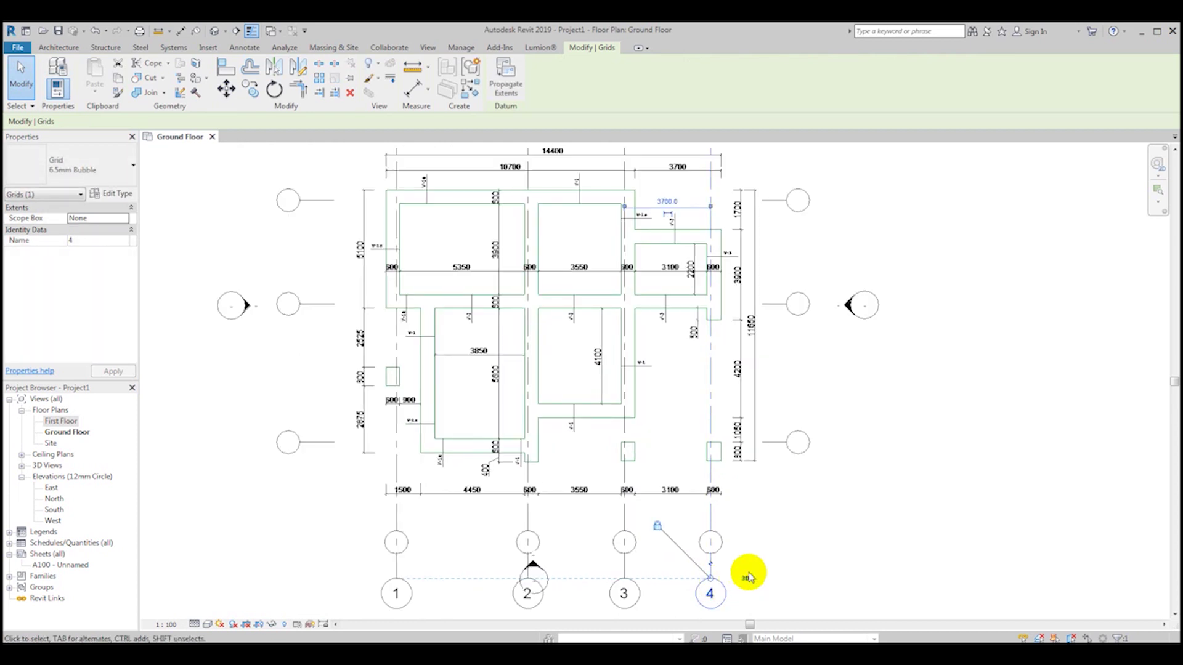
pyautogui.scroll(-2, 724, 576)
pyautogui.click(792, 546)
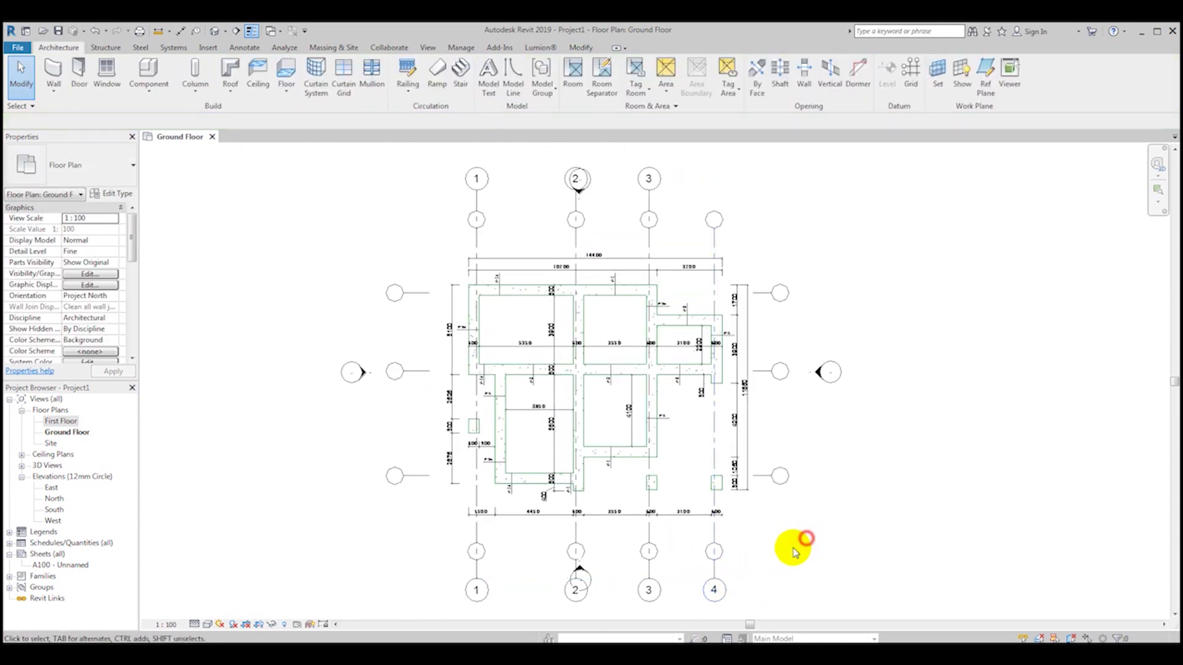
# - Move the aligned lower ends of grids 1 to 4 up so their bubbles sit on the lower CAD bubbles
pyautogui.click(714, 579)
pyautogui.click(715, 581)
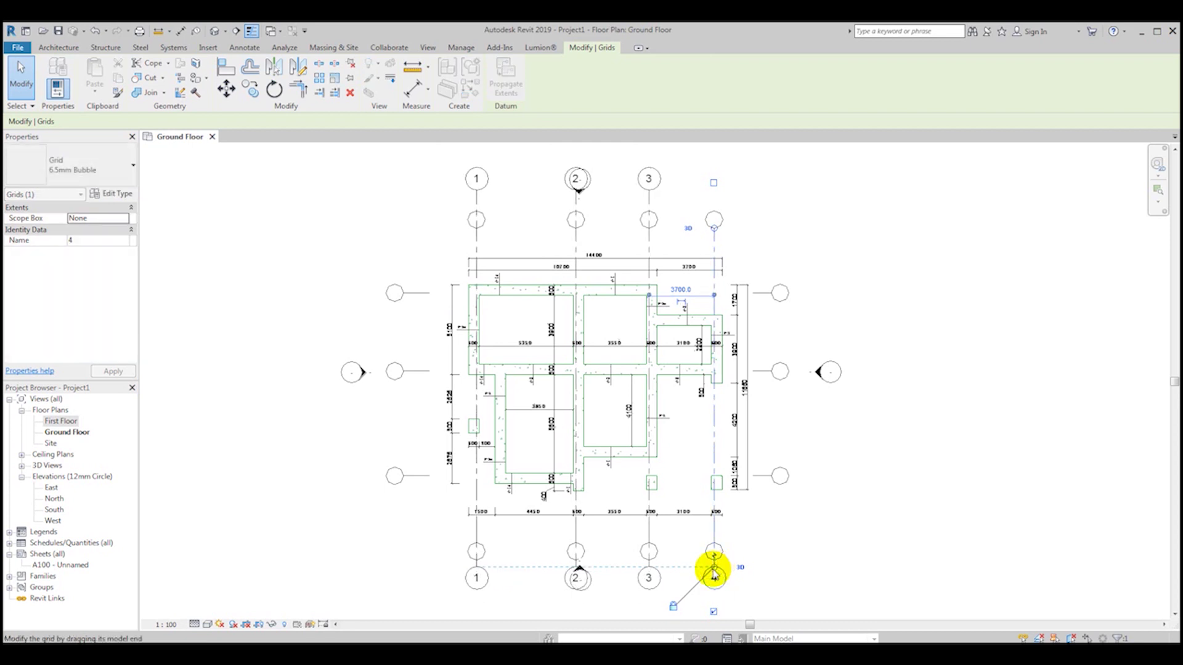
pyautogui.scroll(3, 716, 584)
pyautogui.moveTo(748, 483); pyautogui.dragTo(757, 444)
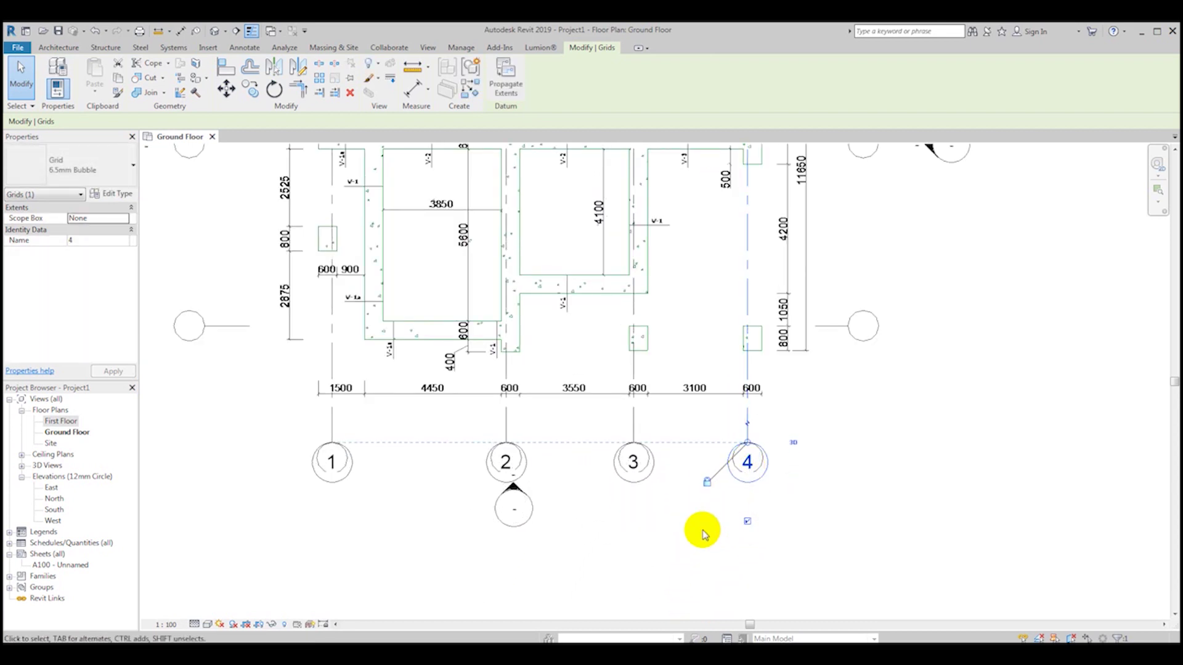
# - Show a grid bubble at the upper end of grid 4 as well, and clear the selection
pyautogui.scroll(-5, 718, 216)
pyautogui.scroll(7, 745, 191)
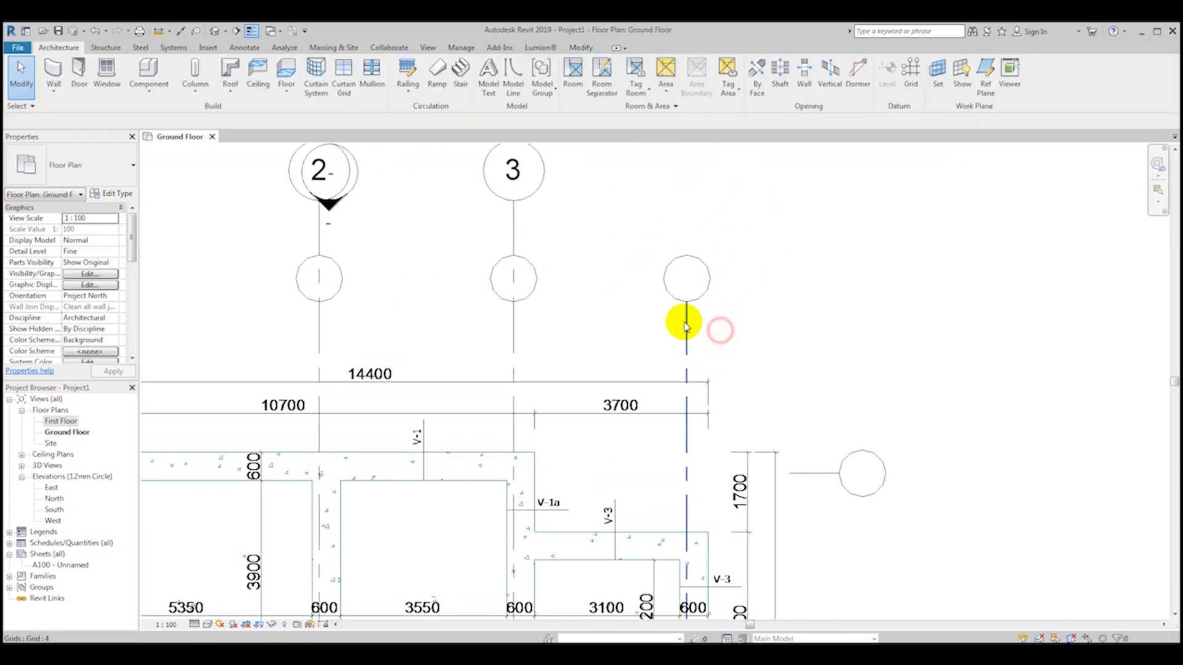
pyautogui.scroll(-2, 681, 314)
pyautogui.scroll(2, 684, 277)
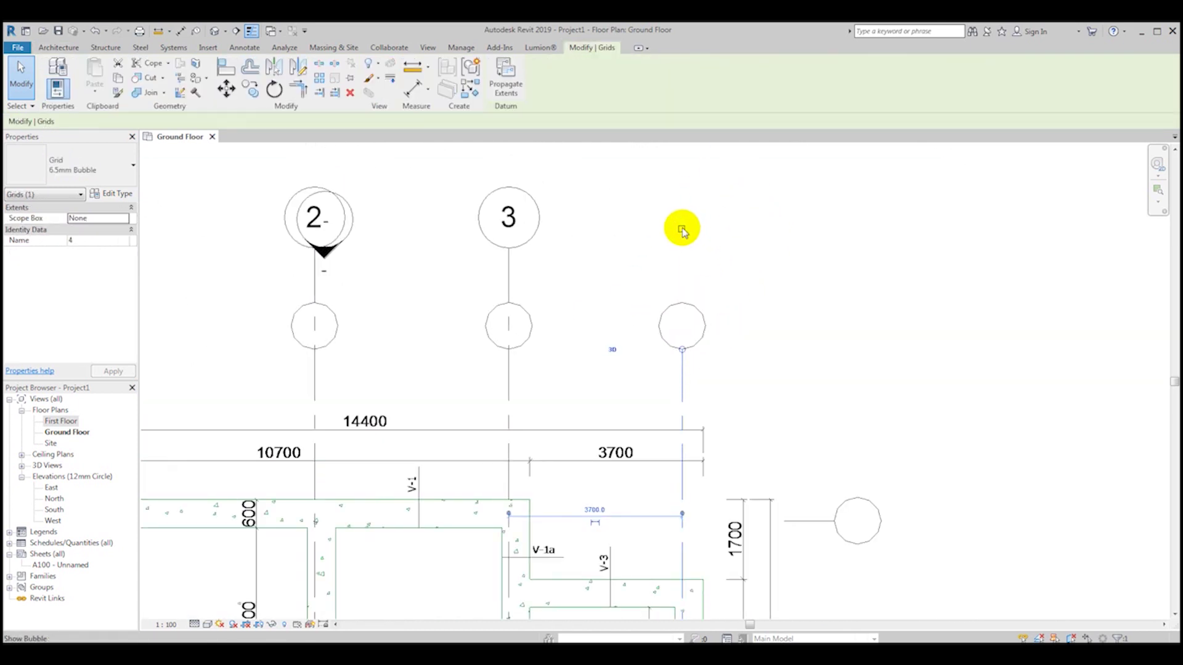
pyautogui.click(801, 344)
pyautogui.scroll(-2, 802, 345)
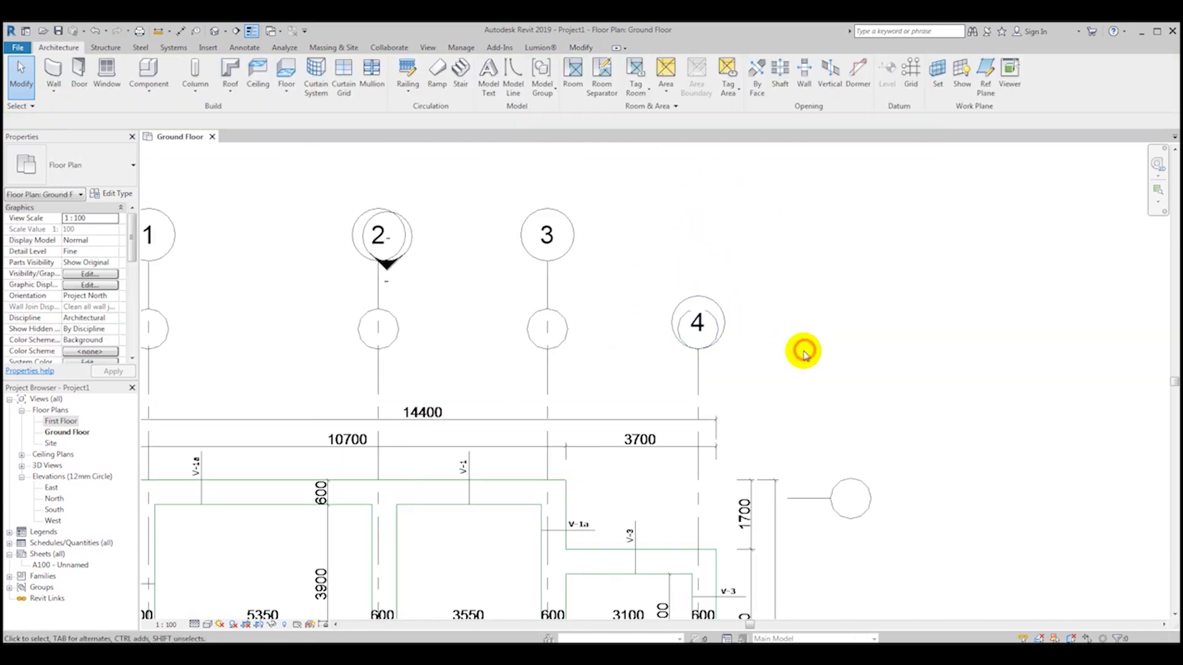
# - Lower the upper ends of grids 1 to 3 onto the CAD bubbles, in line with the upper end of grid 4
pyautogui.click(712, 369)
pyautogui.moveTo(712, 367); pyautogui.dragTo(579, 352)
pyautogui.click(622, 323)
pyautogui.click(581, 272)
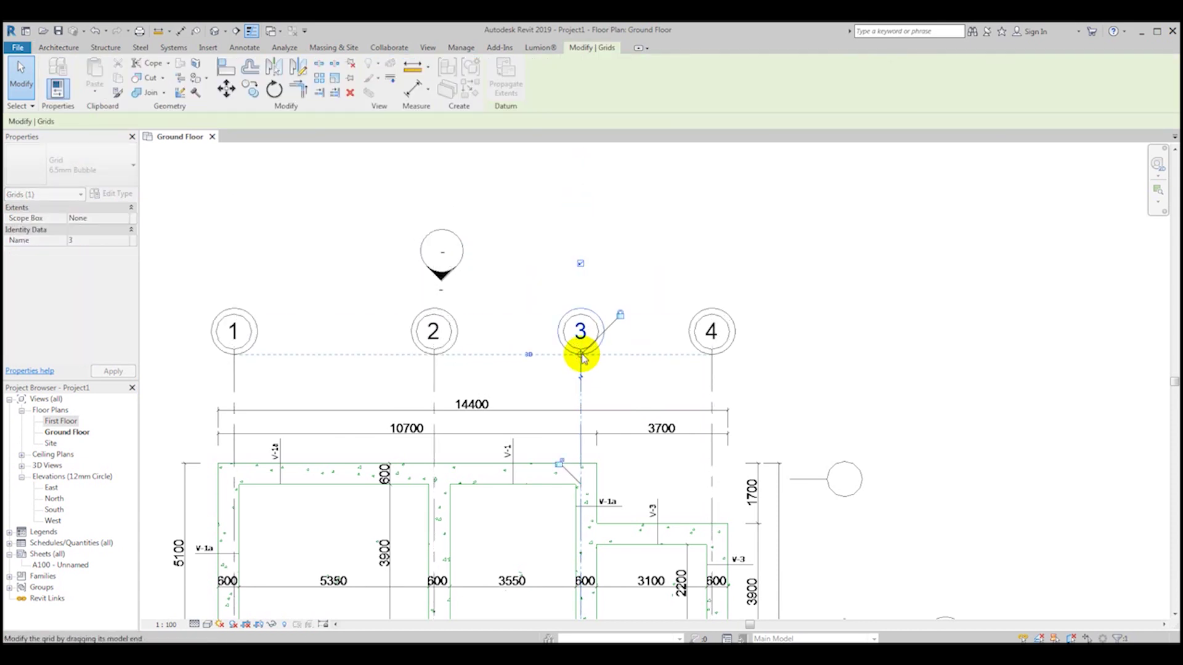
pyautogui.scroll(-3, 351, 259)
pyautogui.moveTo(351, 258); pyautogui.dragTo(462, 253, button='middle')
pyautogui.click(418, 213)
pyautogui.scroll(-1, 418, 213)
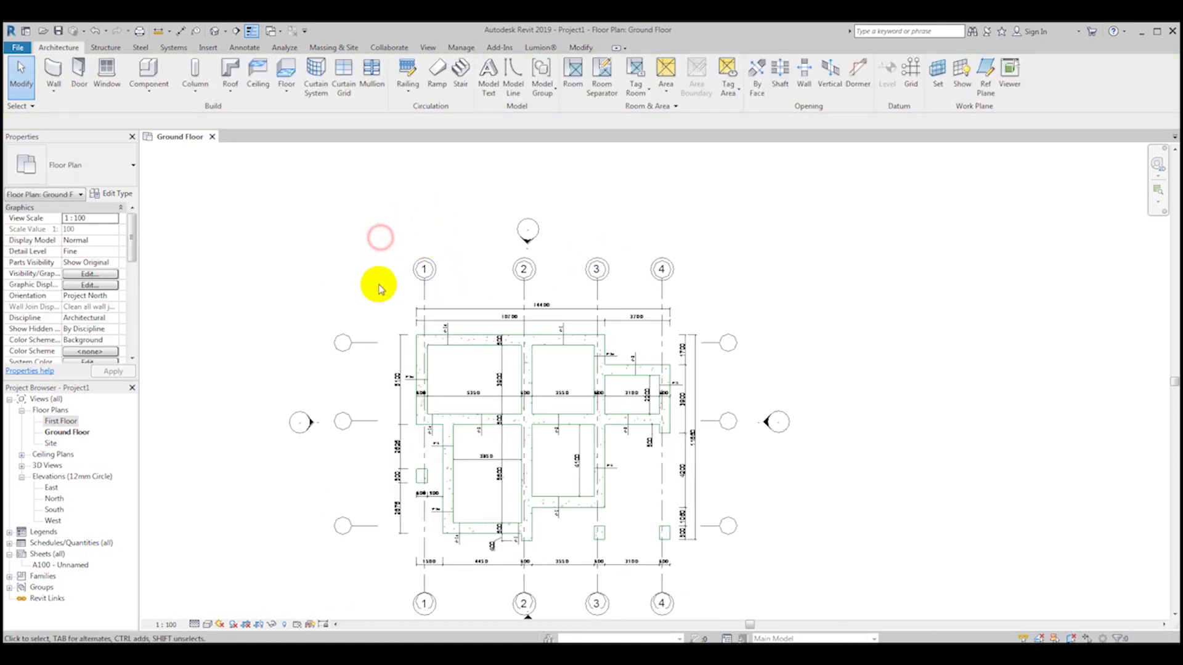
pyautogui.moveTo(380, 289); pyautogui.dragTo(404, 290, button='middle')
pyautogui.scroll(3, 459, 264)
pyautogui.click(394, 294)
pyautogui.scroll(-2, 395, 294)
pyautogui.scroll(1, 482, 266)
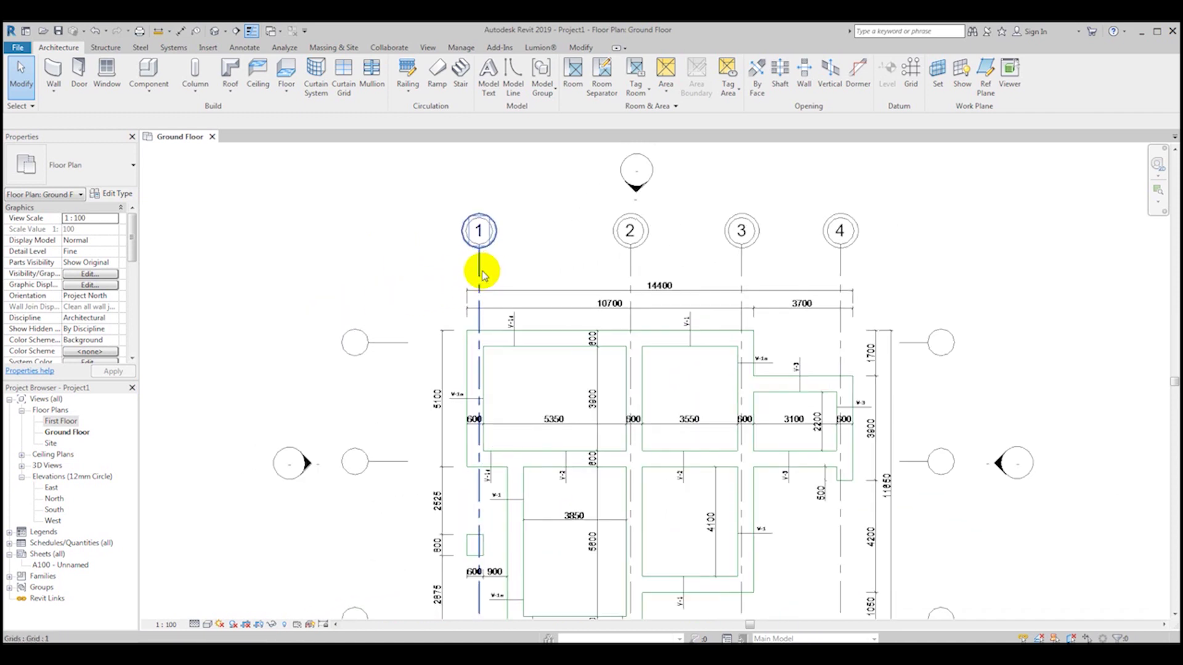
pyautogui.scroll(-2, 372, 251)
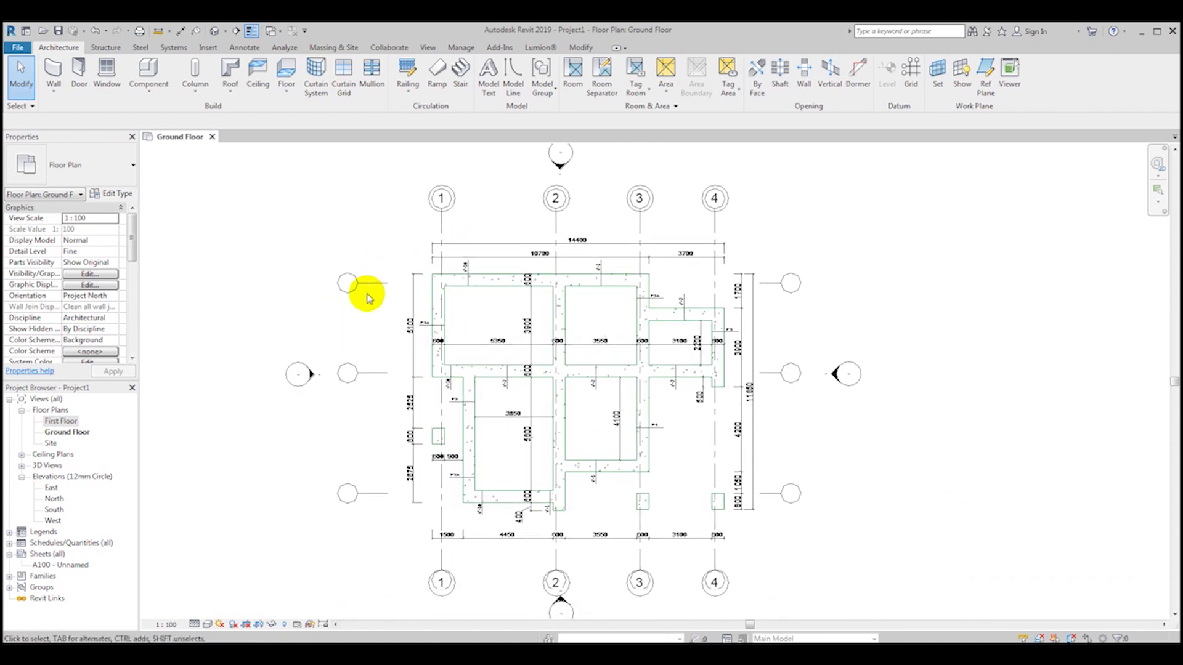
pyautogui.scroll(2, 367, 293)
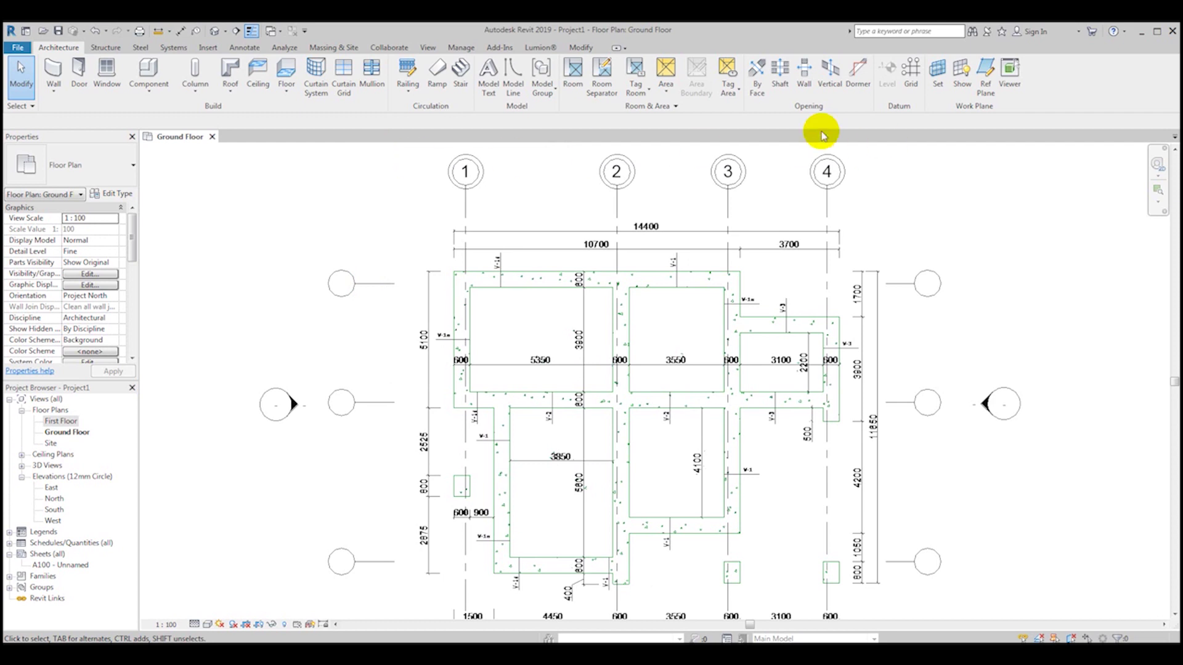
# - Draw a trial Start-End-Radius Arc grid from the upper-left CAD bubble across the plan past the upper-right one, and delete it
pyautogui.click(911, 86)
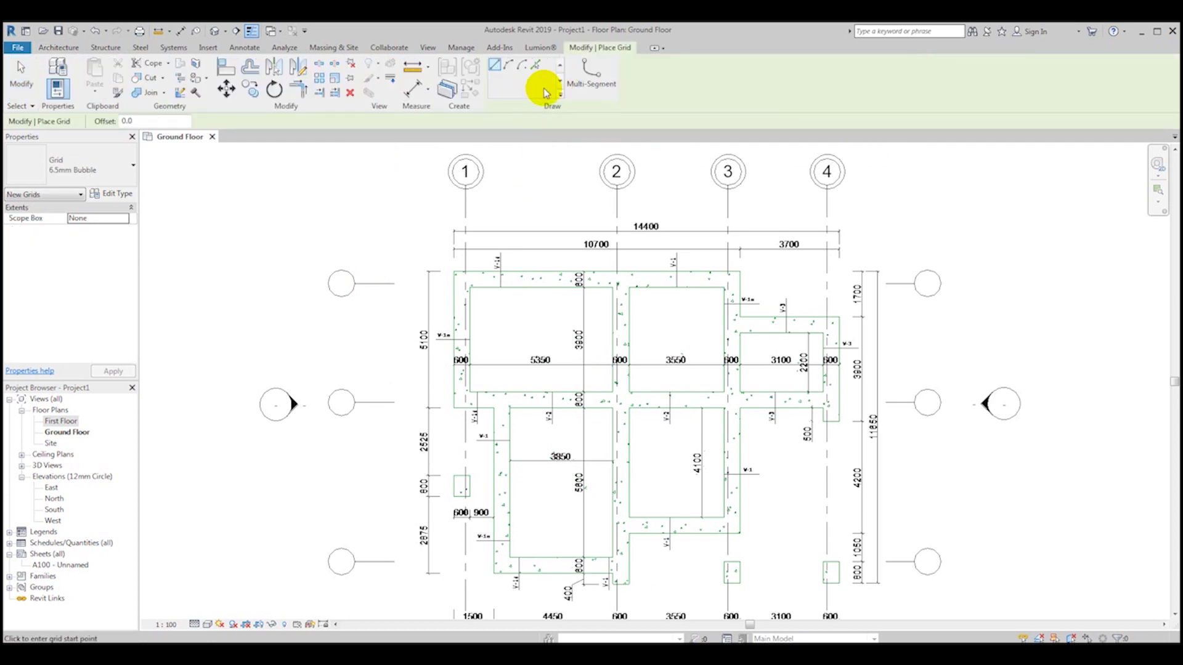
pyautogui.moveTo(377, 246); pyautogui.dragTo(403, 259, button='middle')
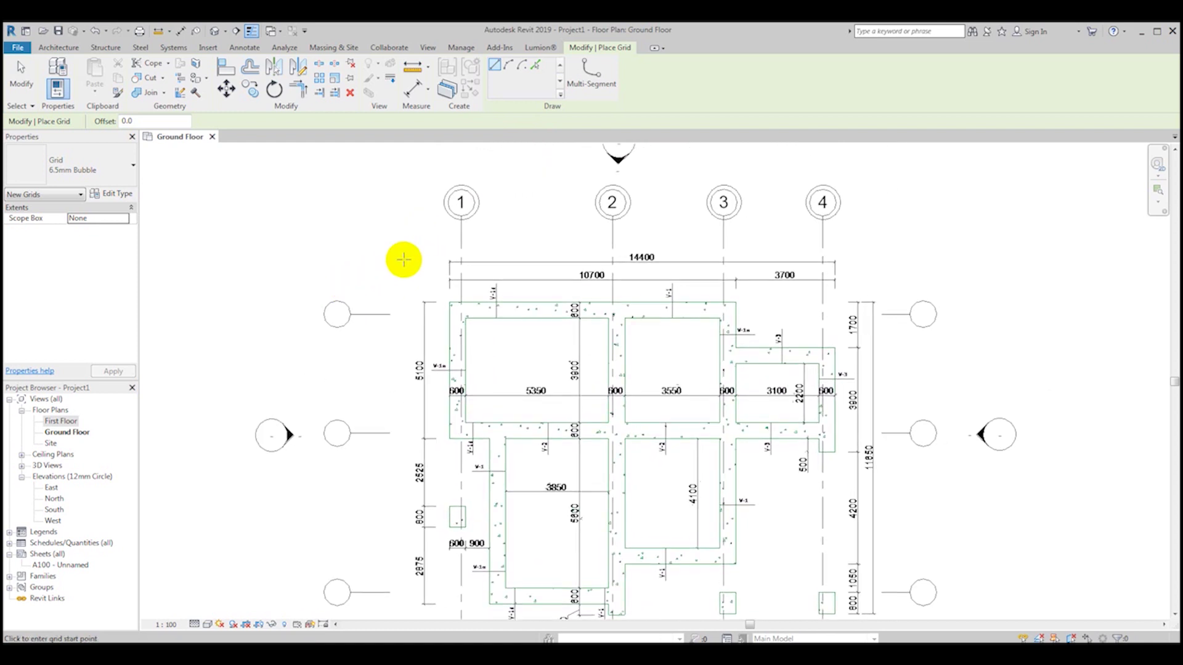
pyautogui.scroll(2, 354, 315)
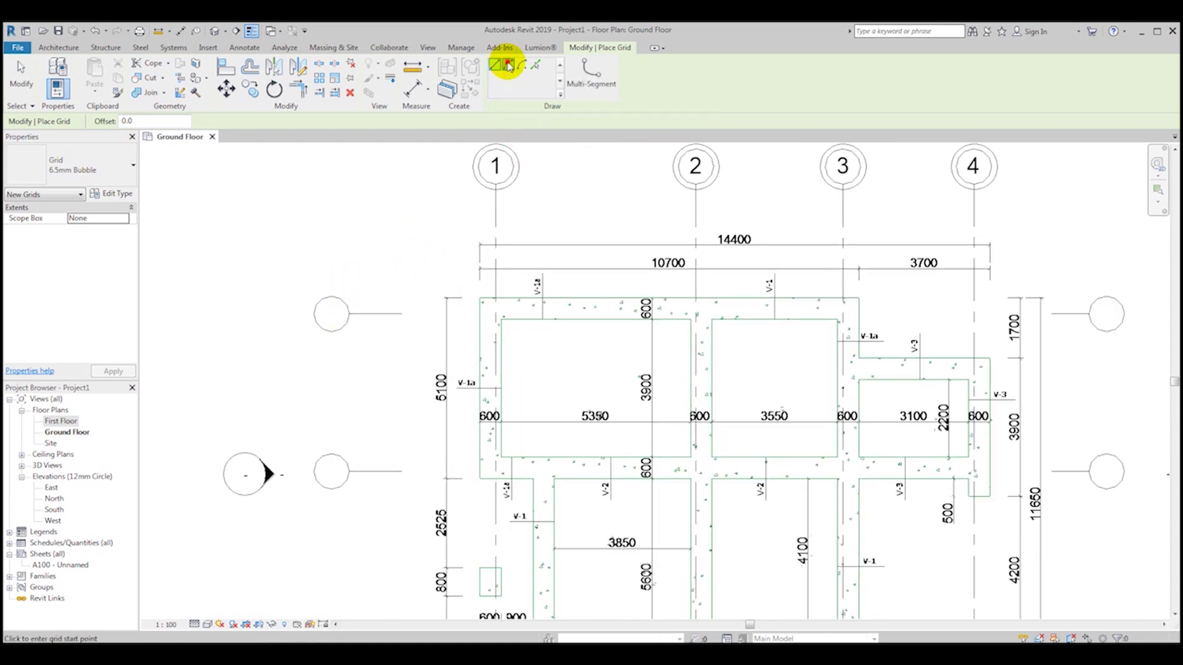
pyautogui.click(508, 64)
pyautogui.scroll(-2, 349, 314)
pyautogui.click(353, 293)
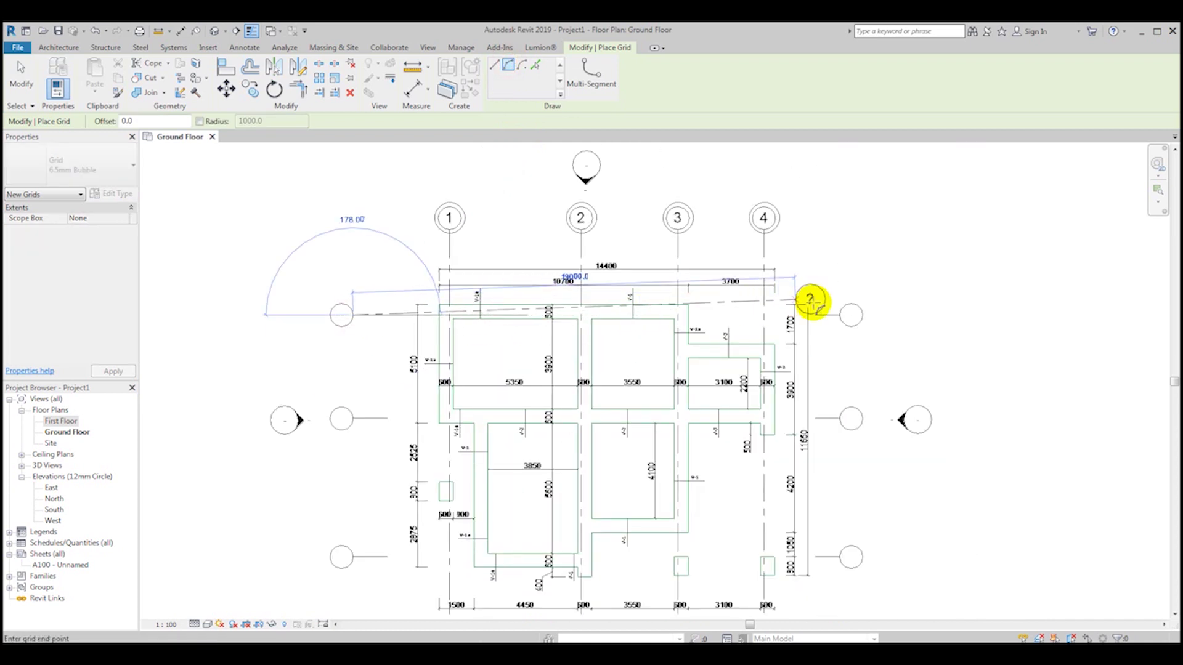
pyautogui.click(904, 311)
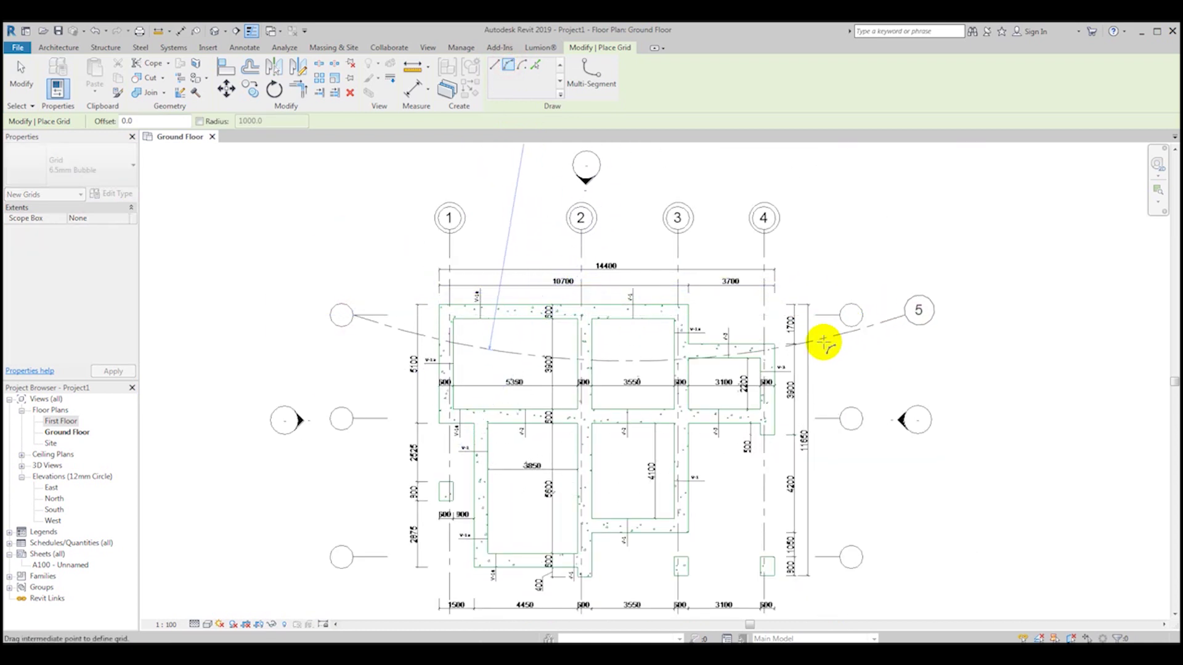
pyautogui.click(630, 363)
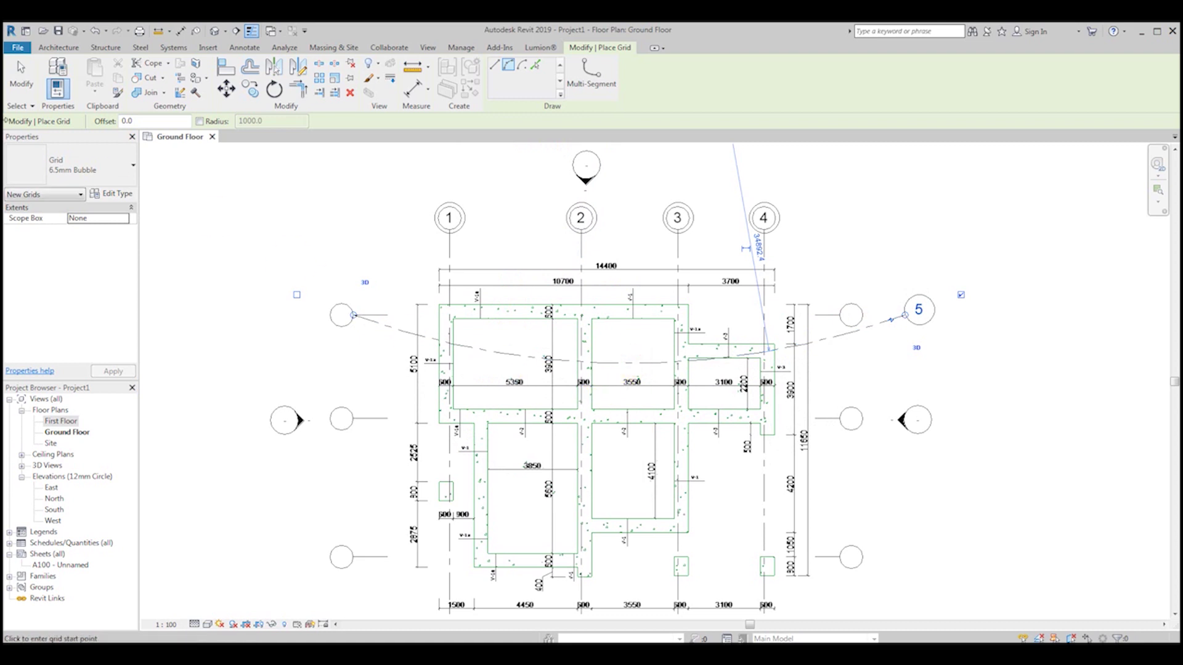
pyautogui.press('Escape')
pyautogui.press('Escape')
pyautogui.click(632, 362)
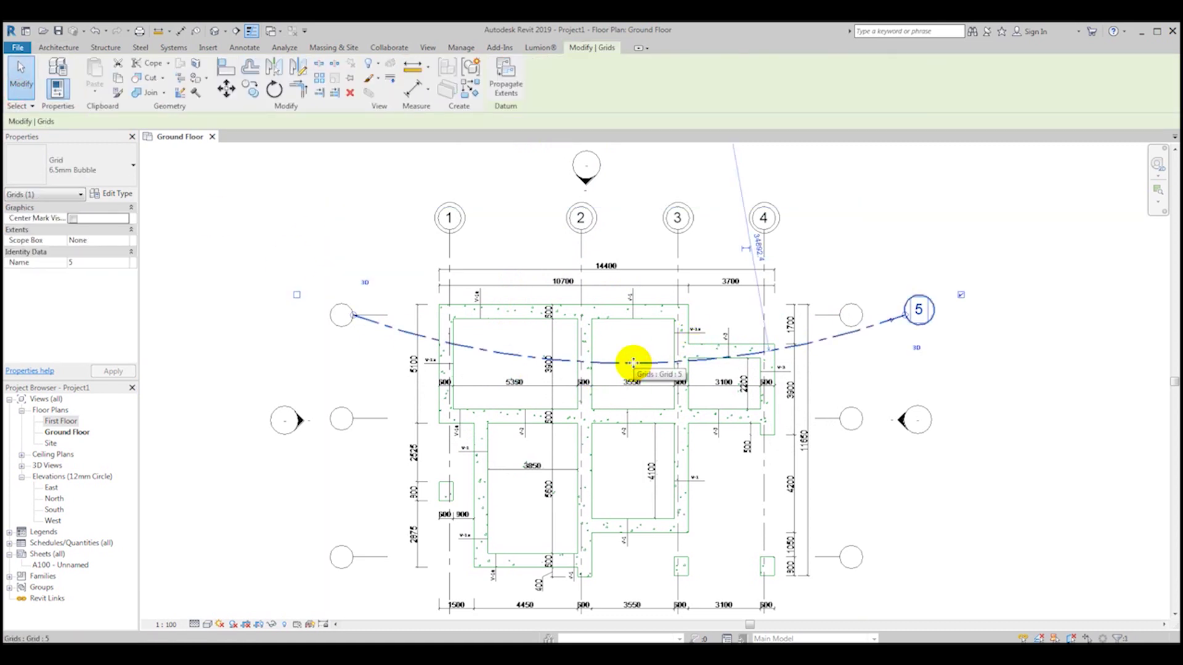
pyautogui.press('Delete')
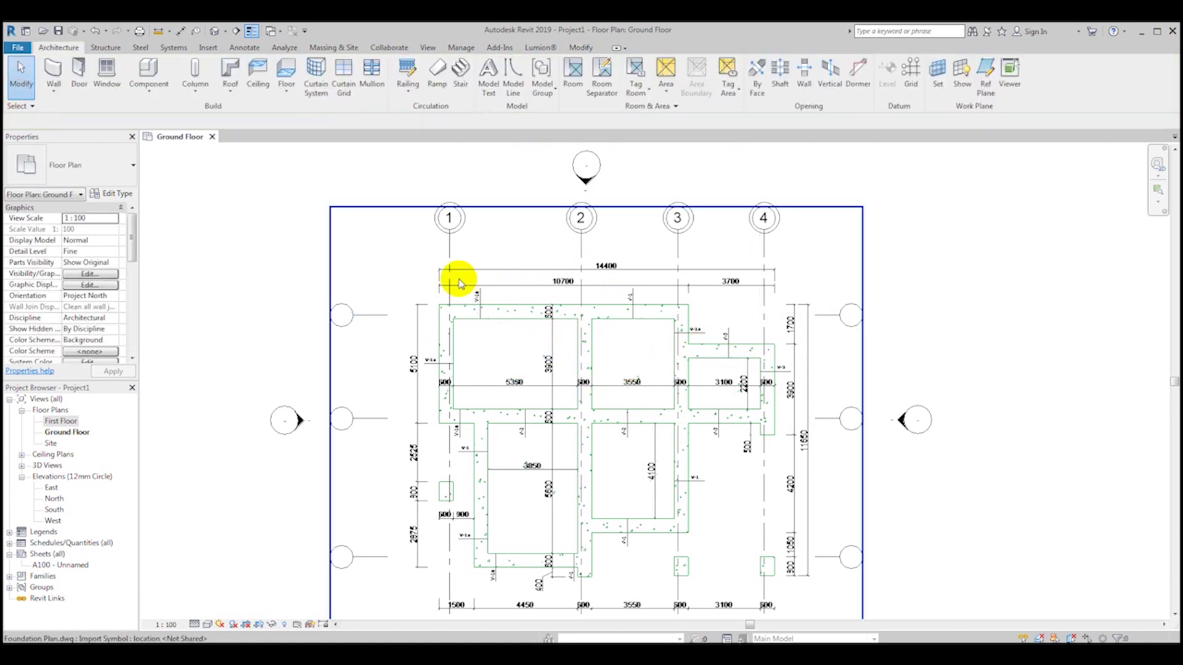
pyautogui.click(911, 74)
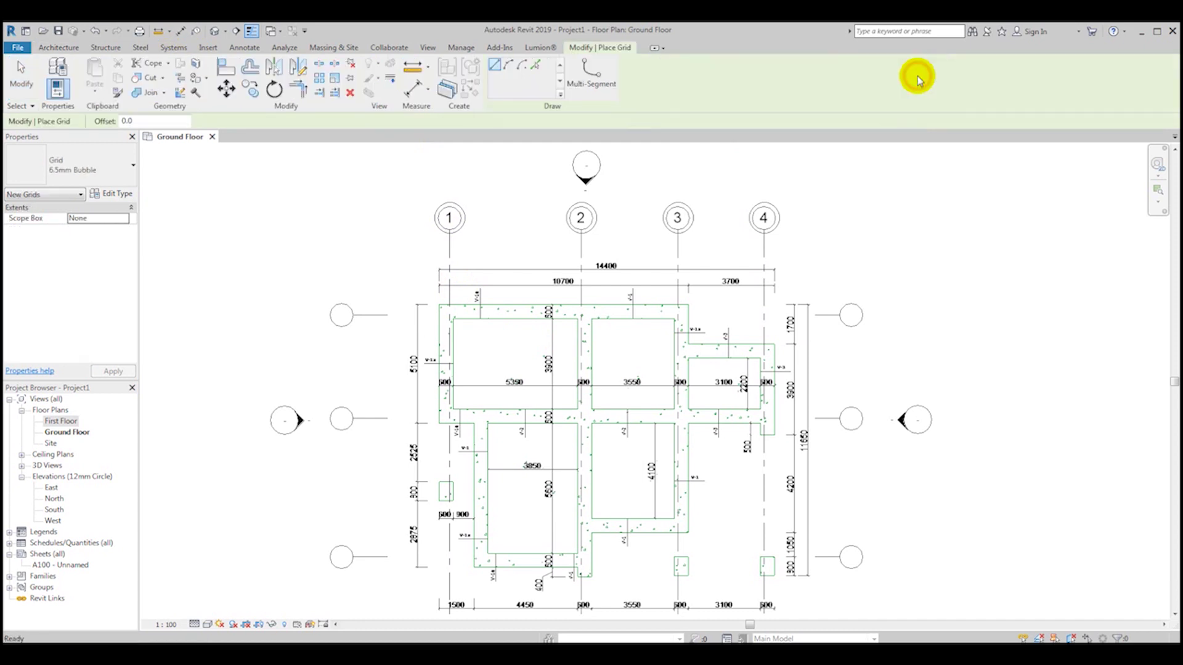
pyautogui.click(520, 66)
pyautogui.click(368, 315)
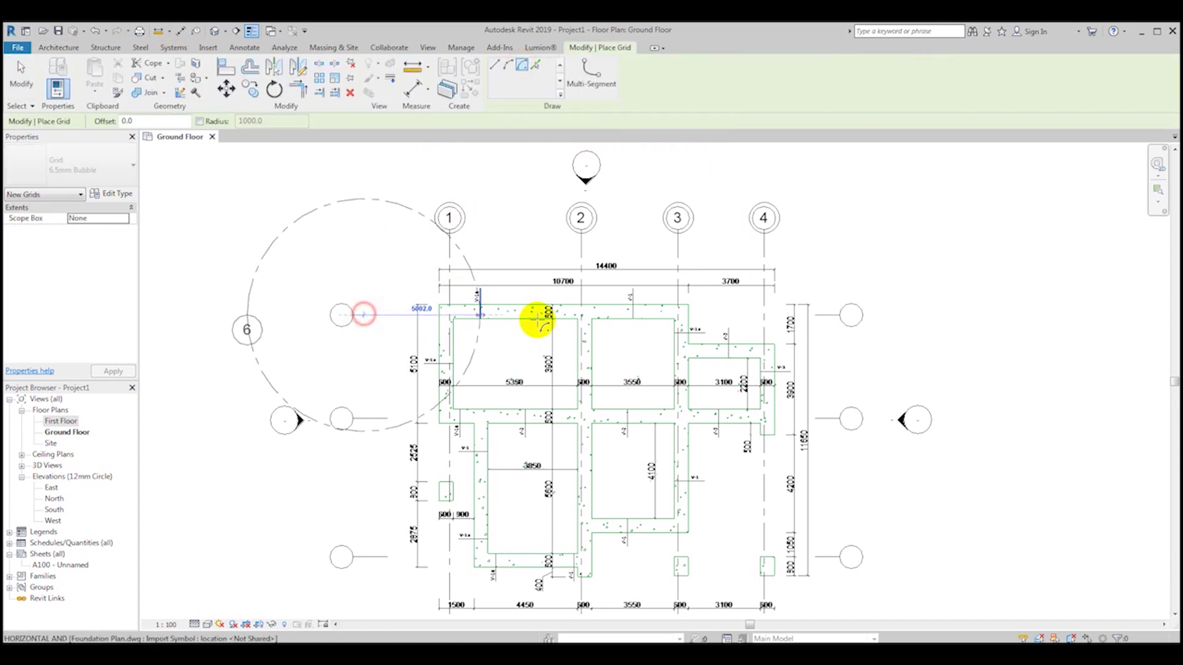
pyautogui.scroll(-2, 551, 326)
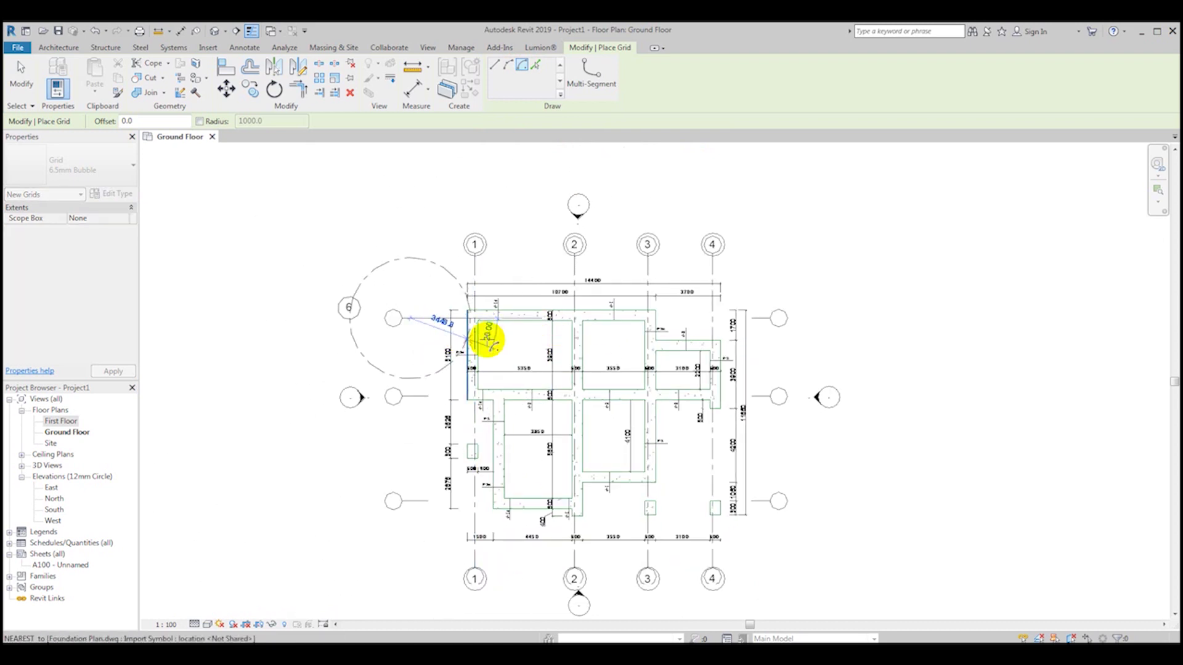
pyautogui.click(508, 338)
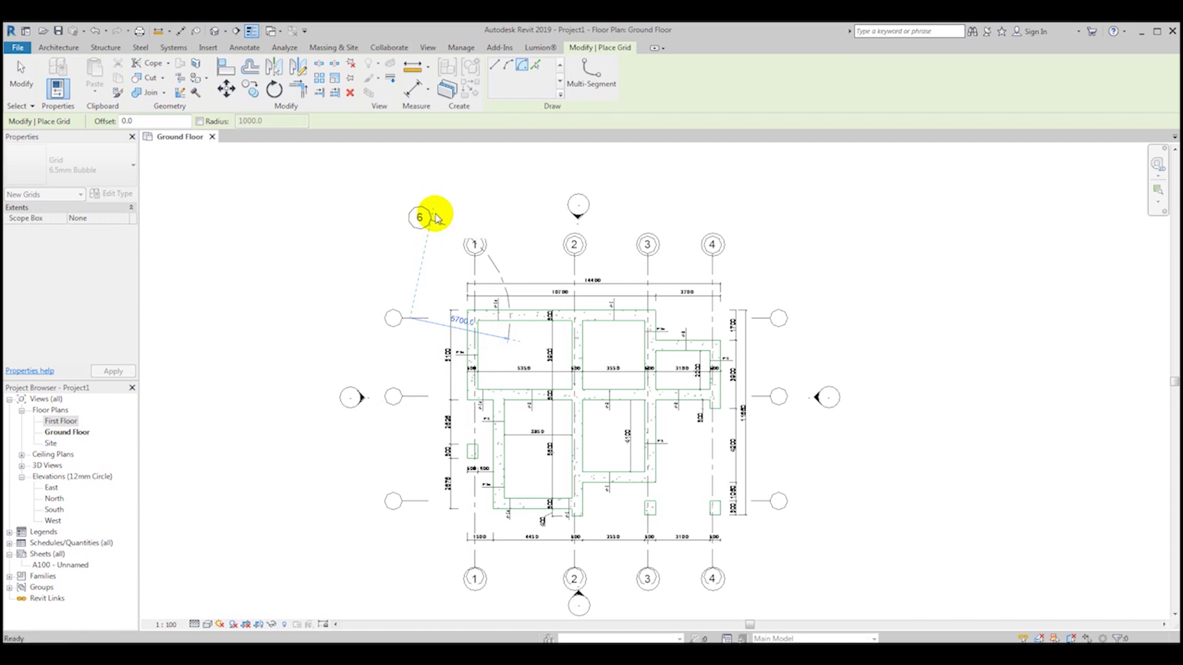
pyautogui.press('Escape')
pyautogui.press('Escape')
pyautogui.scroll(2, 419, 296)
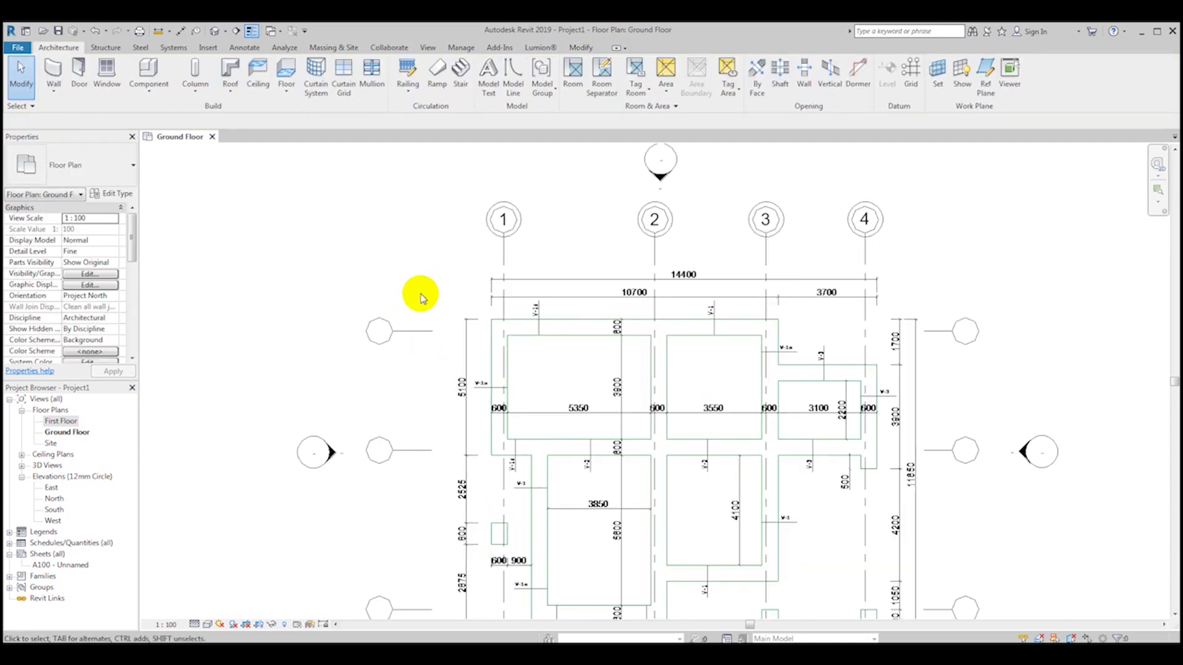
# - Draw a straight horizontal grid along the lowest CAD axis, from its left CAD bubble to its right one, and end the command
pyautogui.click(910, 83)
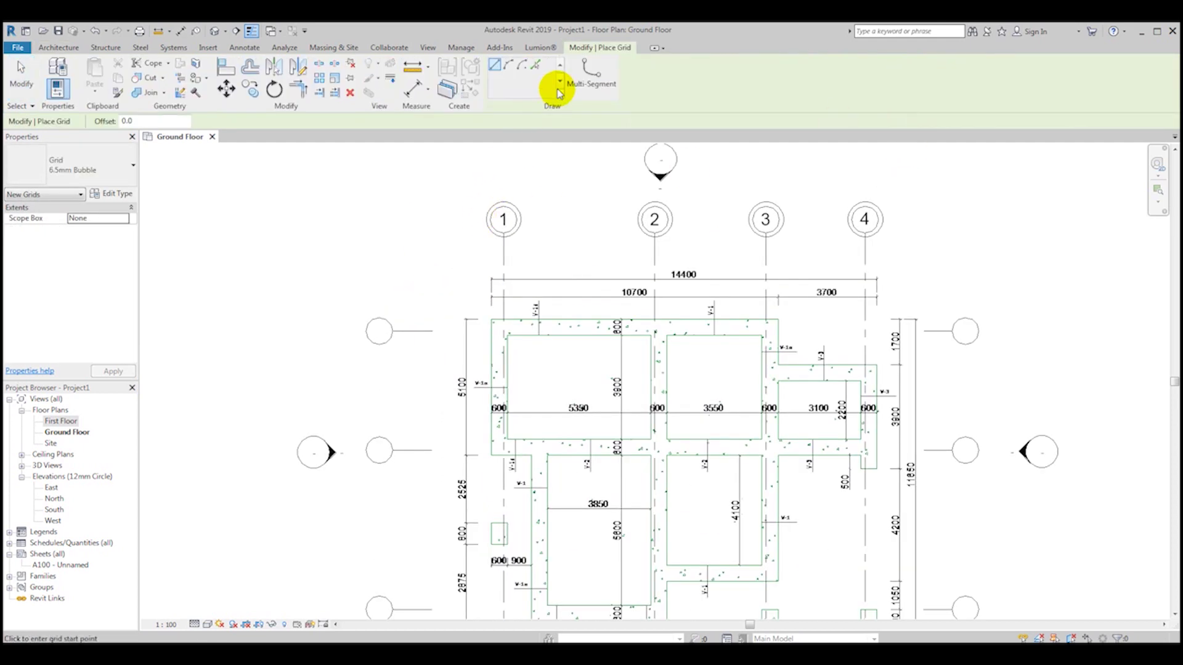
pyautogui.moveTo(590, 154); pyautogui.dragTo(563, 146, button='middle')
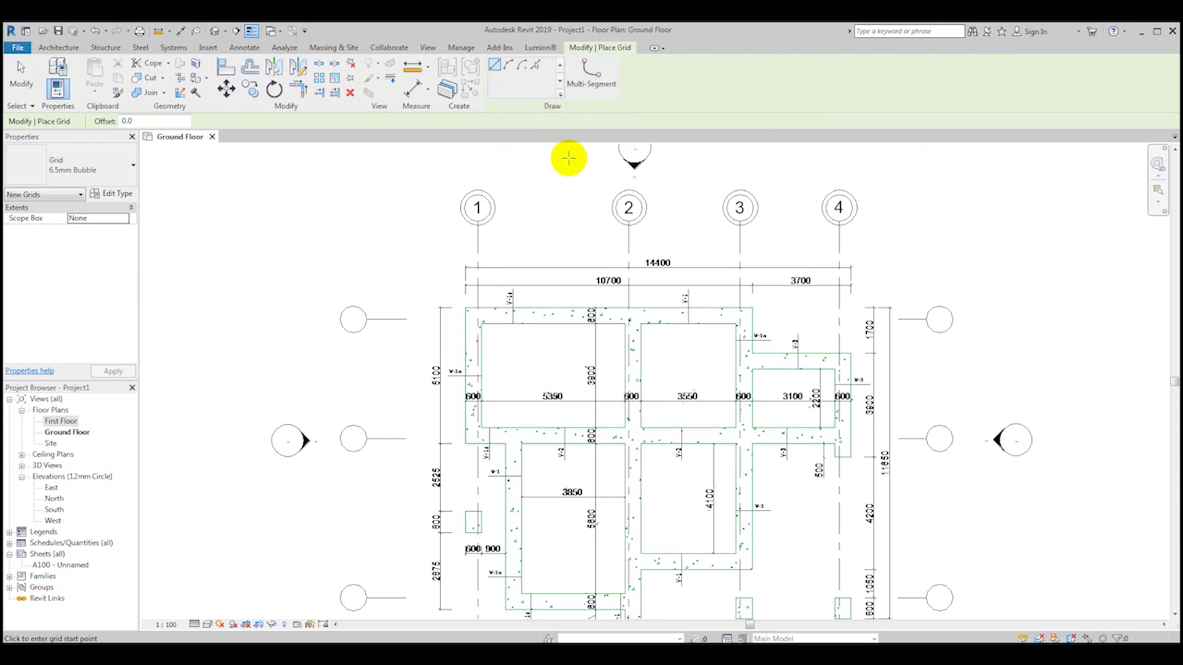
pyautogui.moveTo(415, 311); pyautogui.dragTo(443, 298, button='middle')
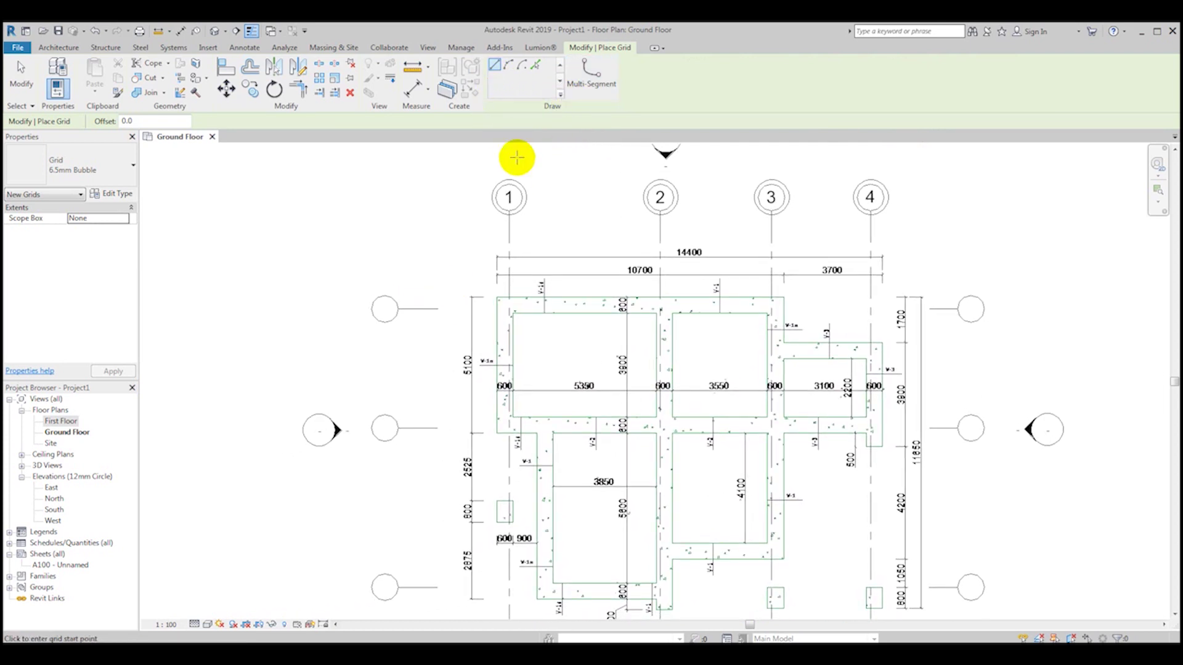
pyautogui.click(56, 48)
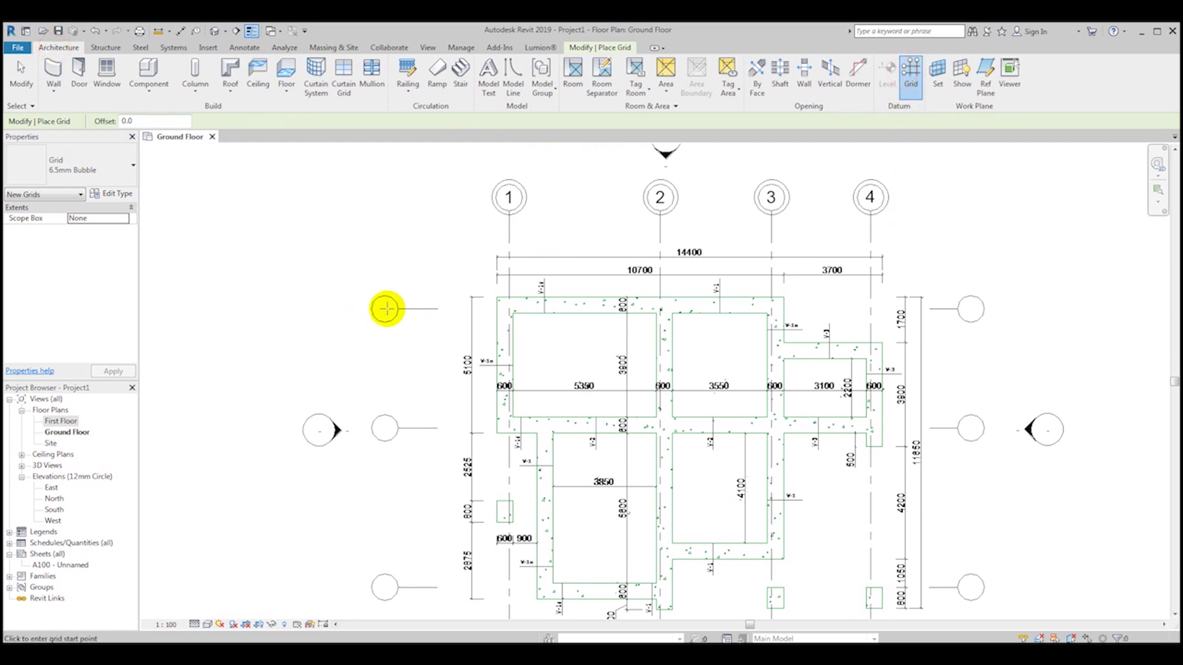
pyautogui.scroll(-2, 391, 308)
pyautogui.scroll(4, 380, 436)
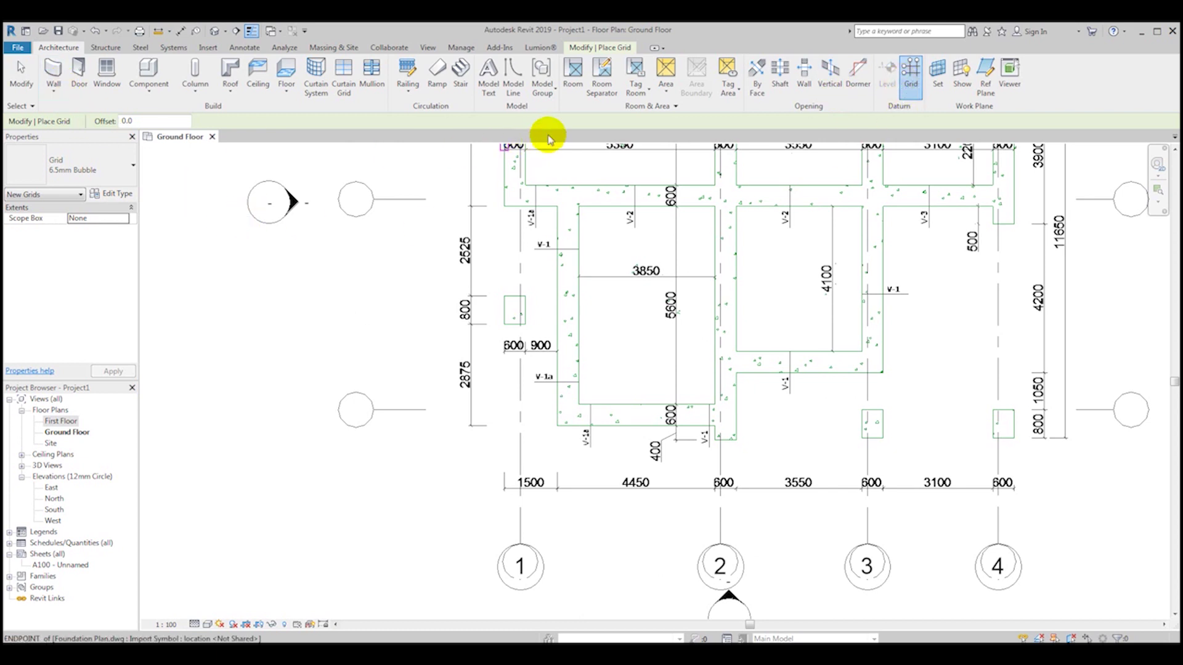
pyautogui.click(603, 48)
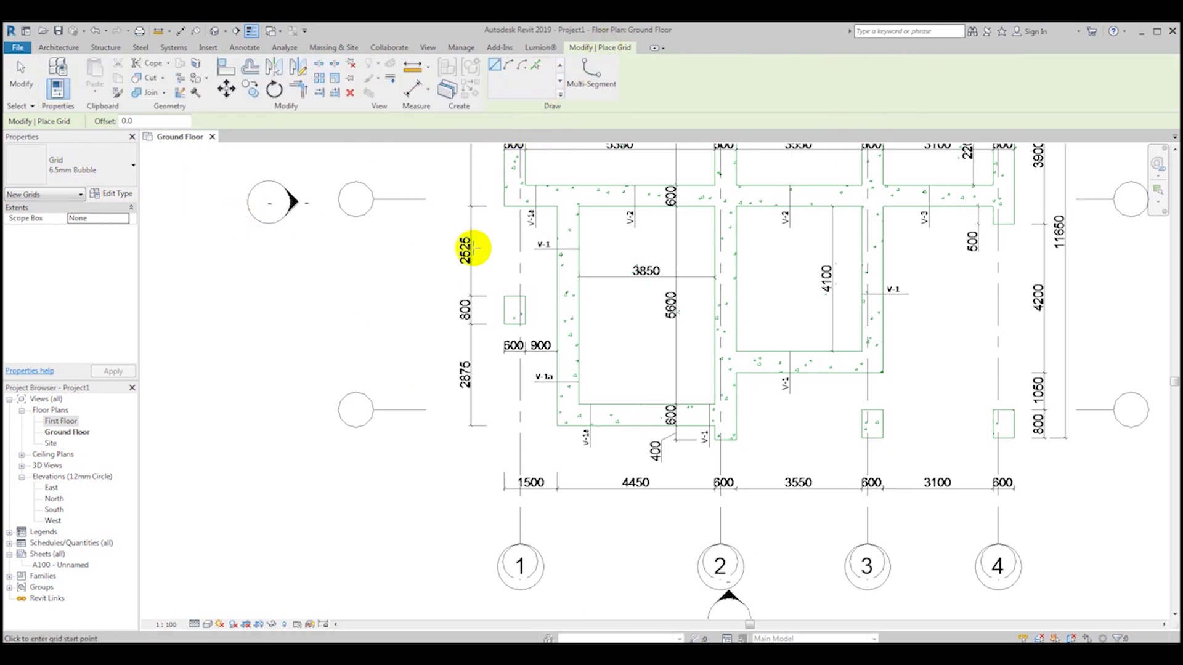
pyautogui.click(374, 410)
pyautogui.scroll(-2, 377, 410)
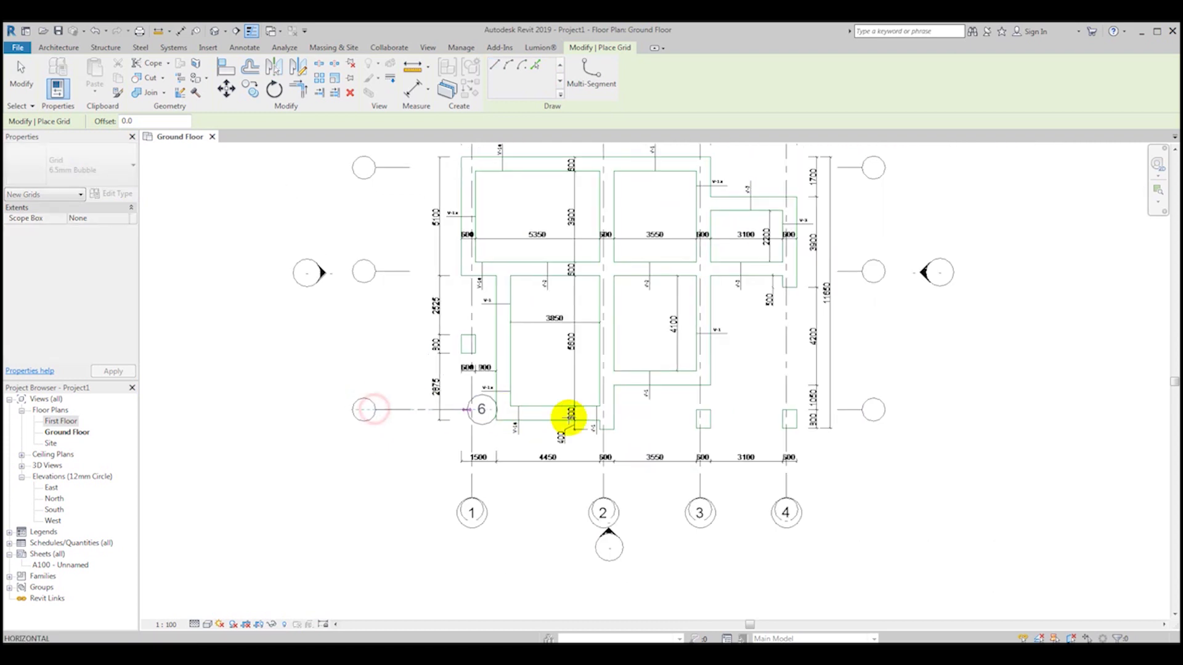
pyautogui.scroll(2, 812, 409)
pyautogui.click(856, 418)
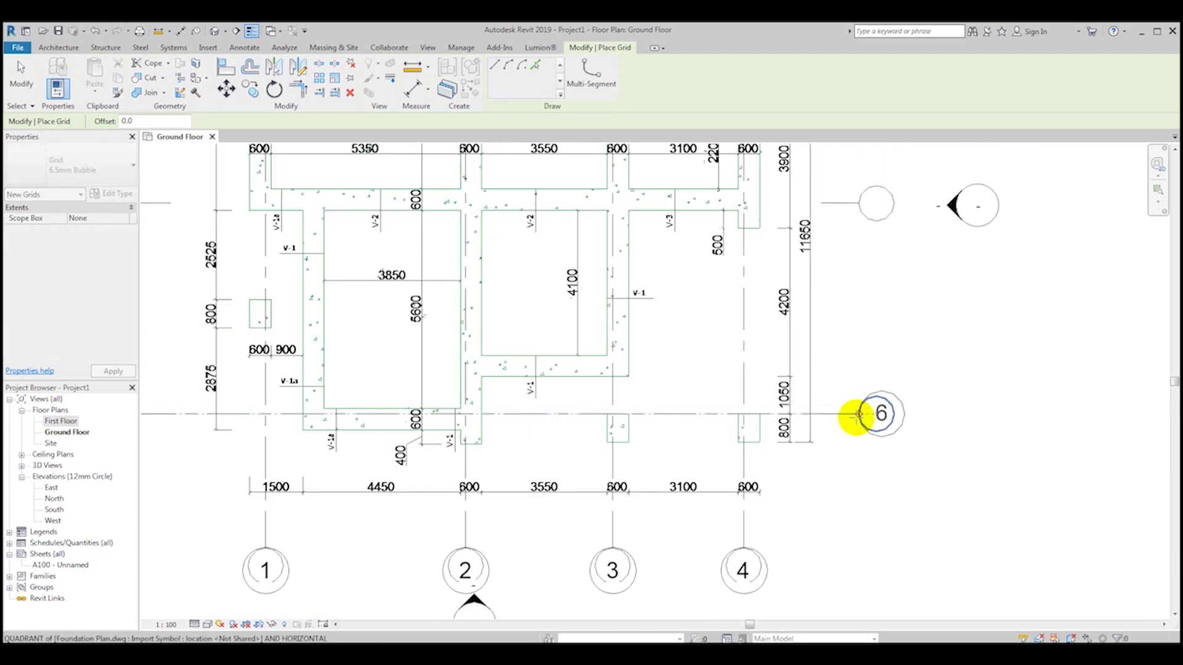
pyautogui.press('Escape')
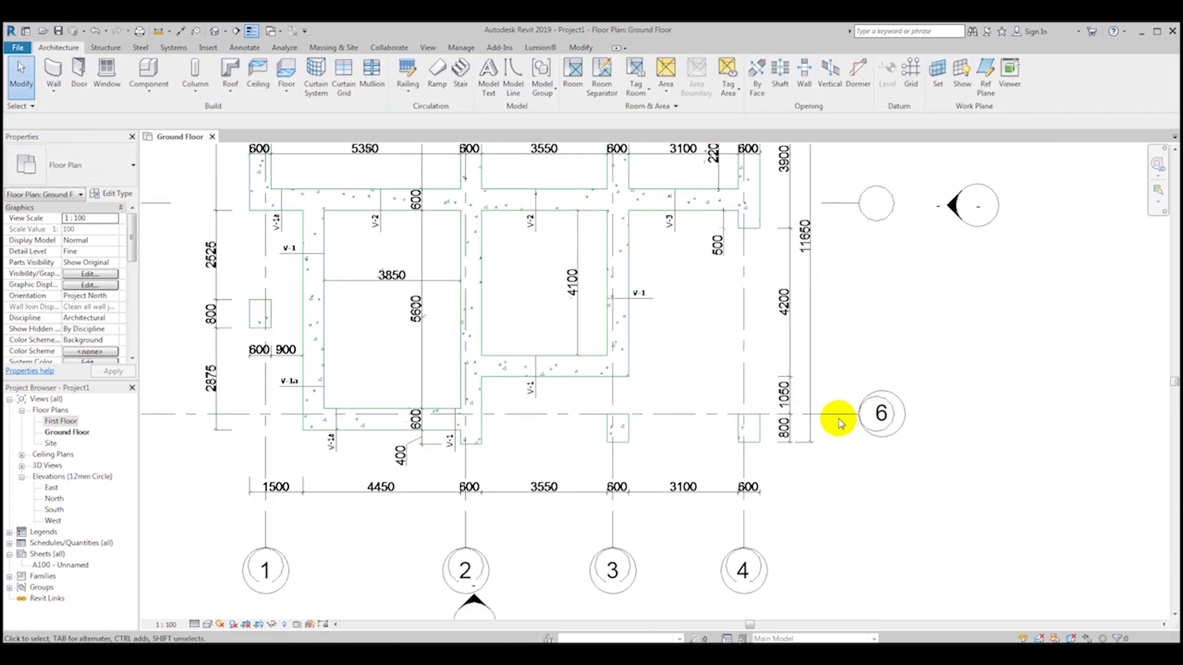
# - Show a grid bubble at the left end of horizontal grid 6 as well
pyautogui.click(839, 419)
pyautogui.scroll(-2, 839, 419)
pyautogui.scroll(2, 418, 431)
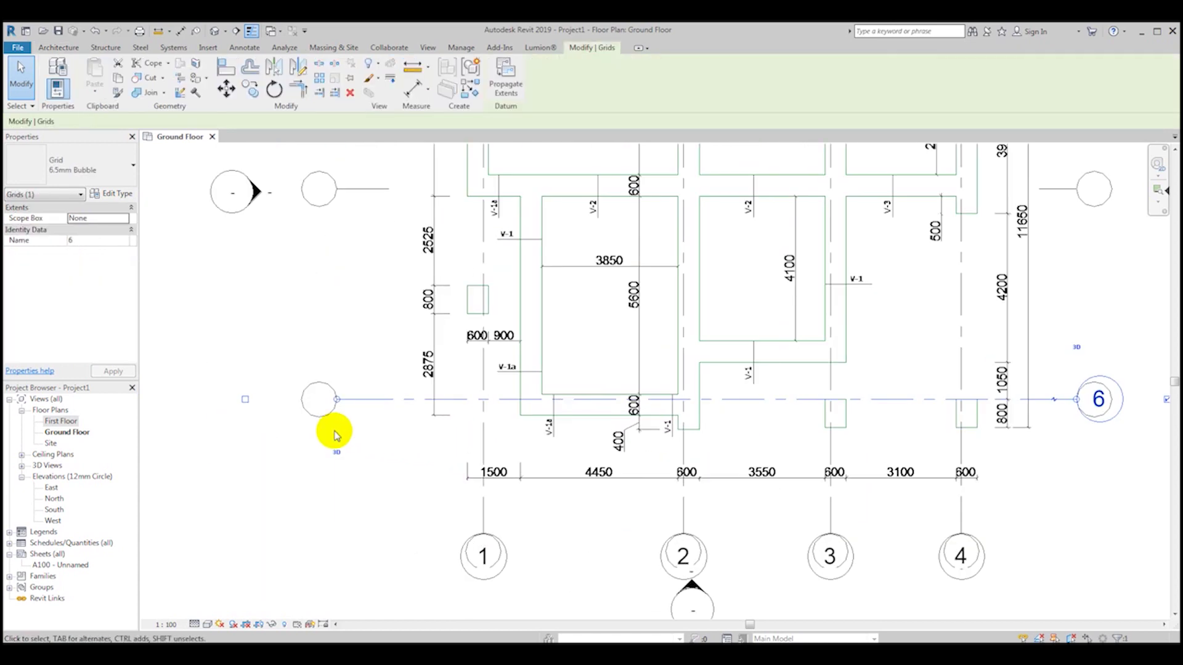
pyautogui.scroll(2, 243, 401)
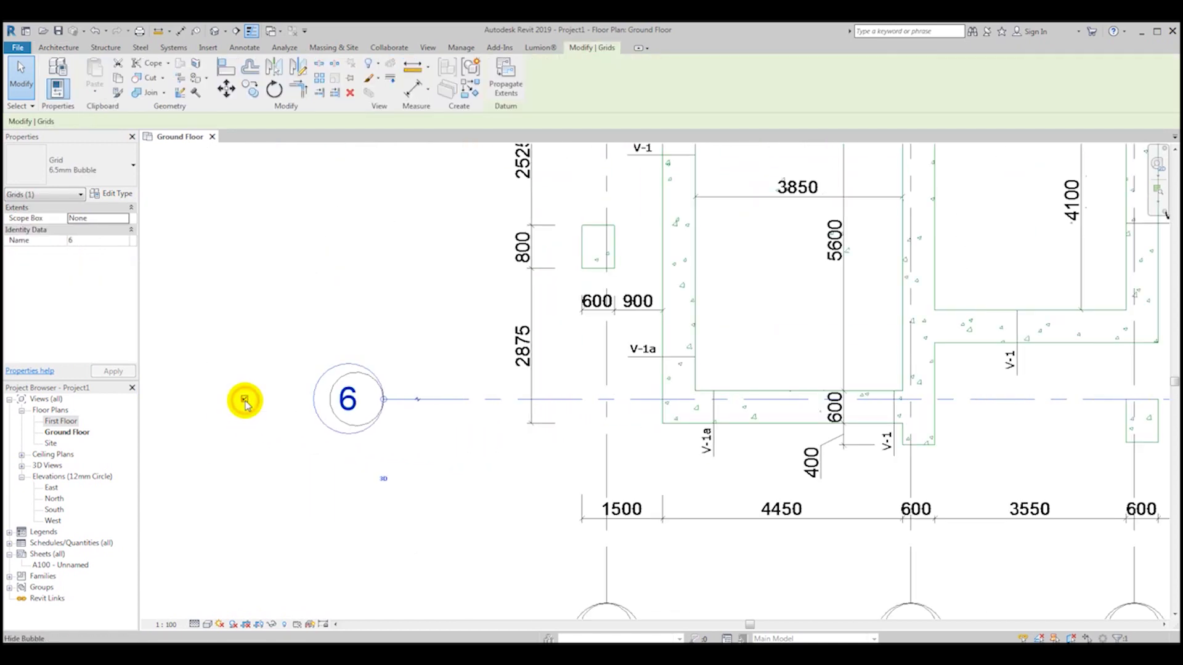
pyautogui.scroll(-1, 244, 401)
# - Rename the lowest horizontal grid to A
pyautogui.click(298, 435)
pyautogui.click(308, 401)
pyautogui.click(316, 399)
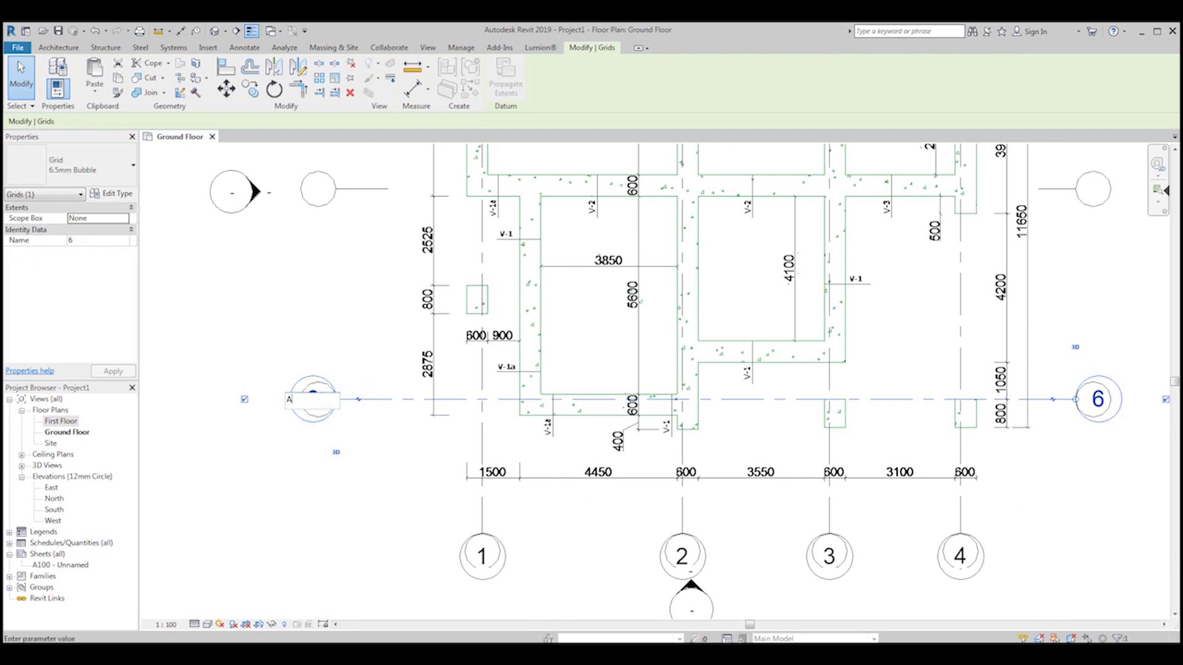
pyautogui.write('A')
pyautogui.click(211, 522)
pyautogui.scroll(-2, 309, 401)
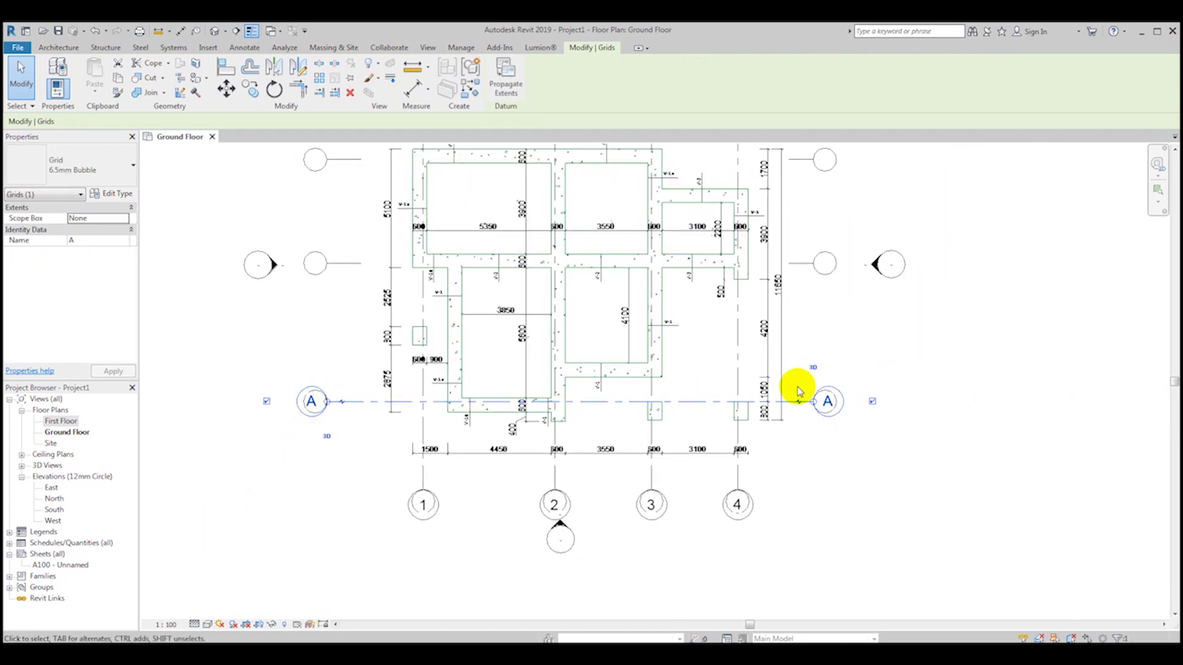
# - Copy grid A straight up onto the middle horizontal CAD axis
pyautogui.moveTo(370, 386); pyautogui.dragTo(383, 396, button='middle')
pyautogui.click(377, 402)
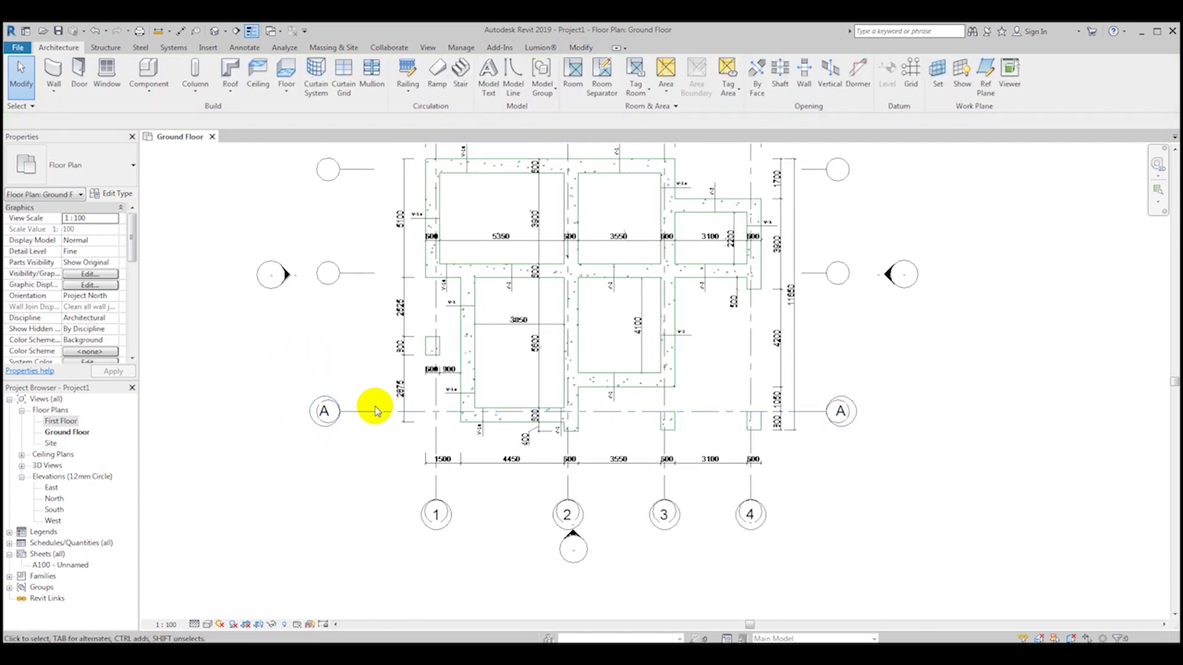
pyautogui.click(374, 412)
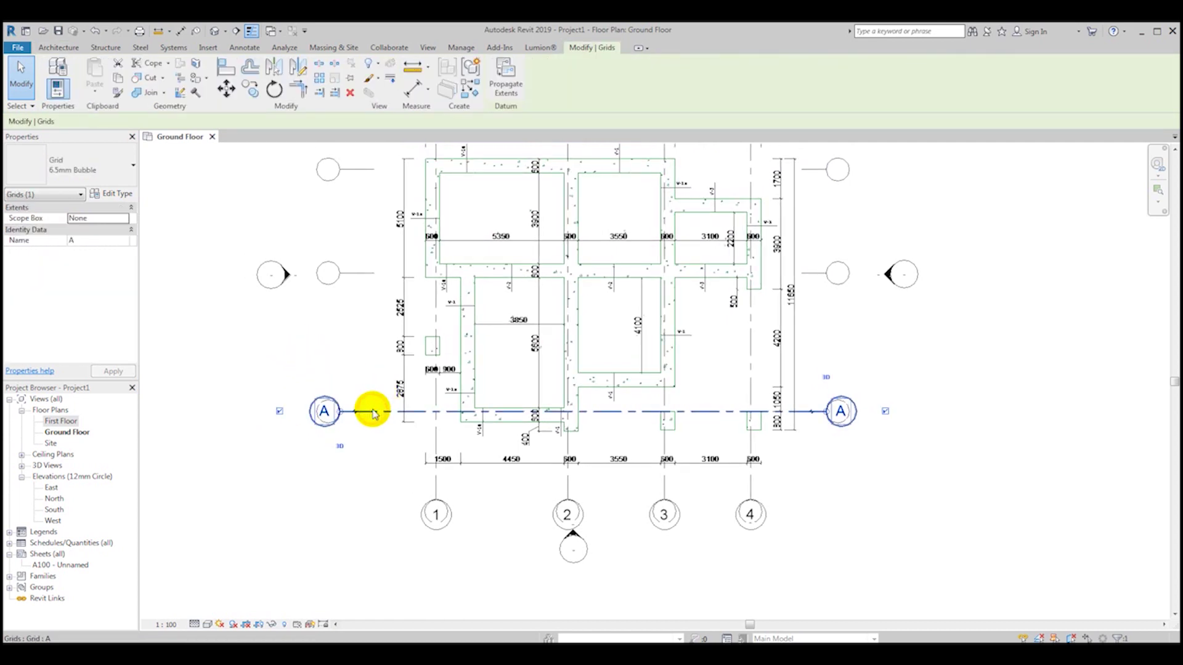
pyautogui.click(249, 91)
pyautogui.click(359, 409)
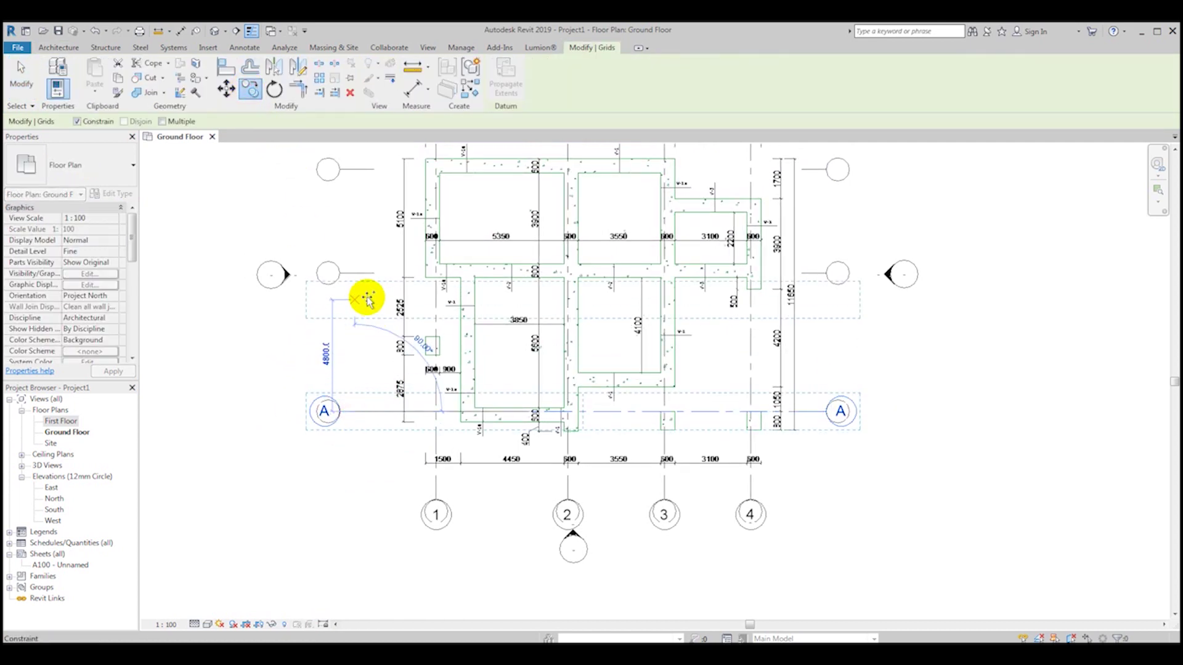
pyautogui.click(358, 273)
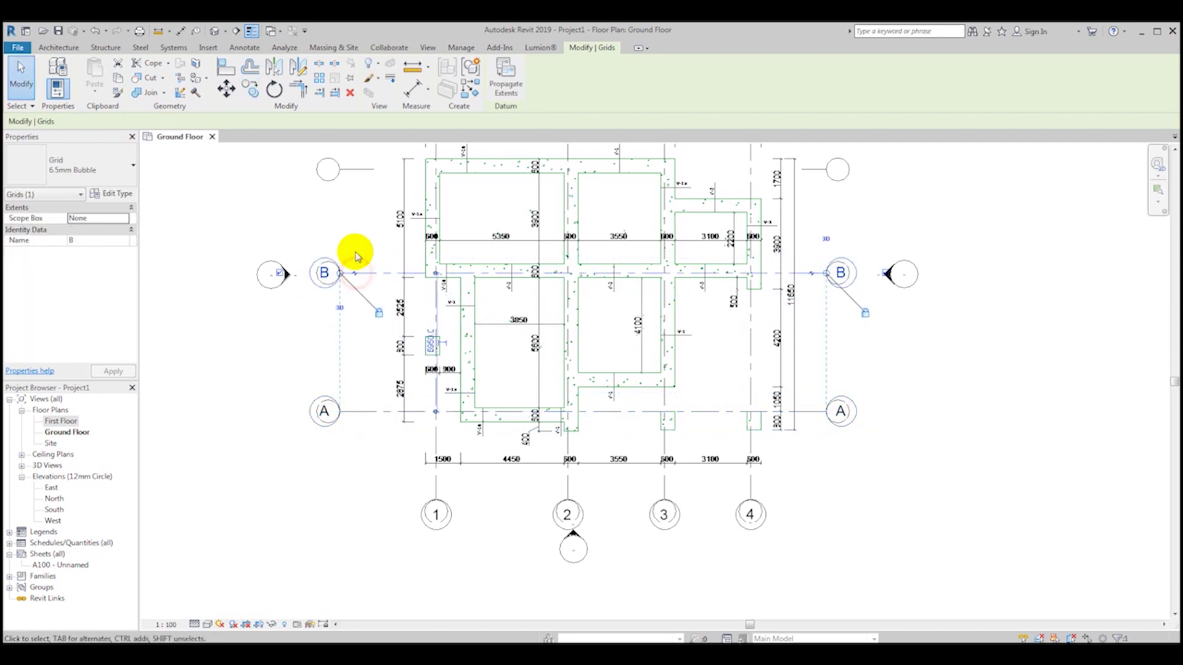
# - Copy grid B straight up onto the uppermost horizontal CAD axis with the Multiple option on, and end the command
pyautogui.click(250, 89)
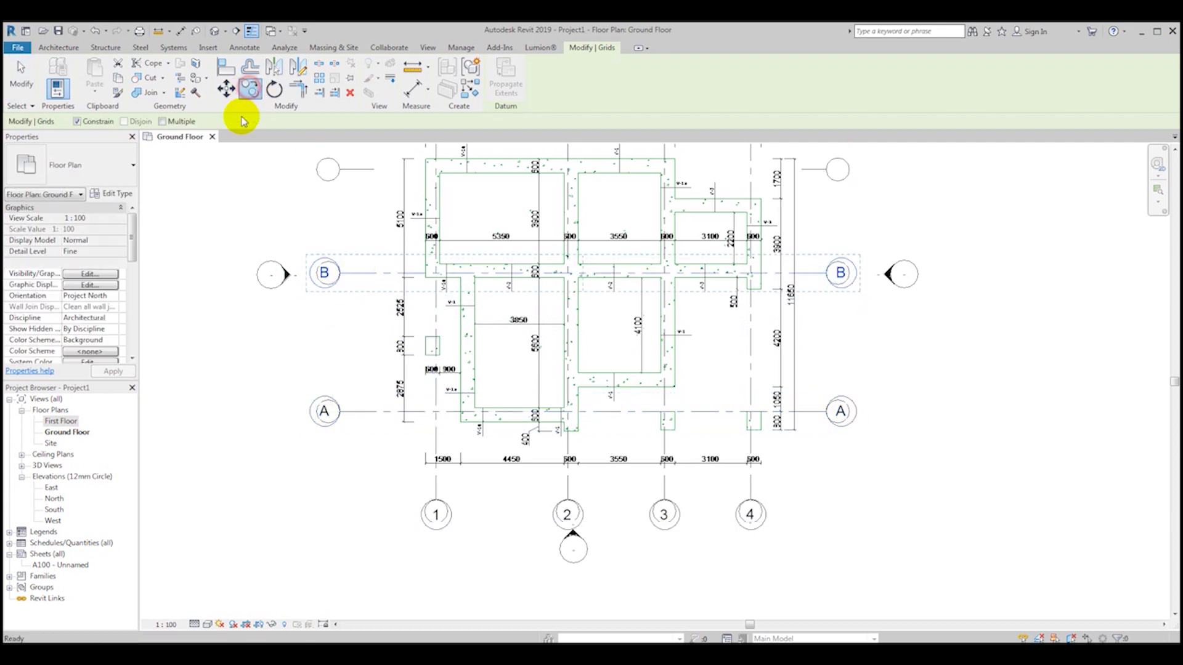
pyautogui.click(162, 122)
pyautogui.click(368, 273)
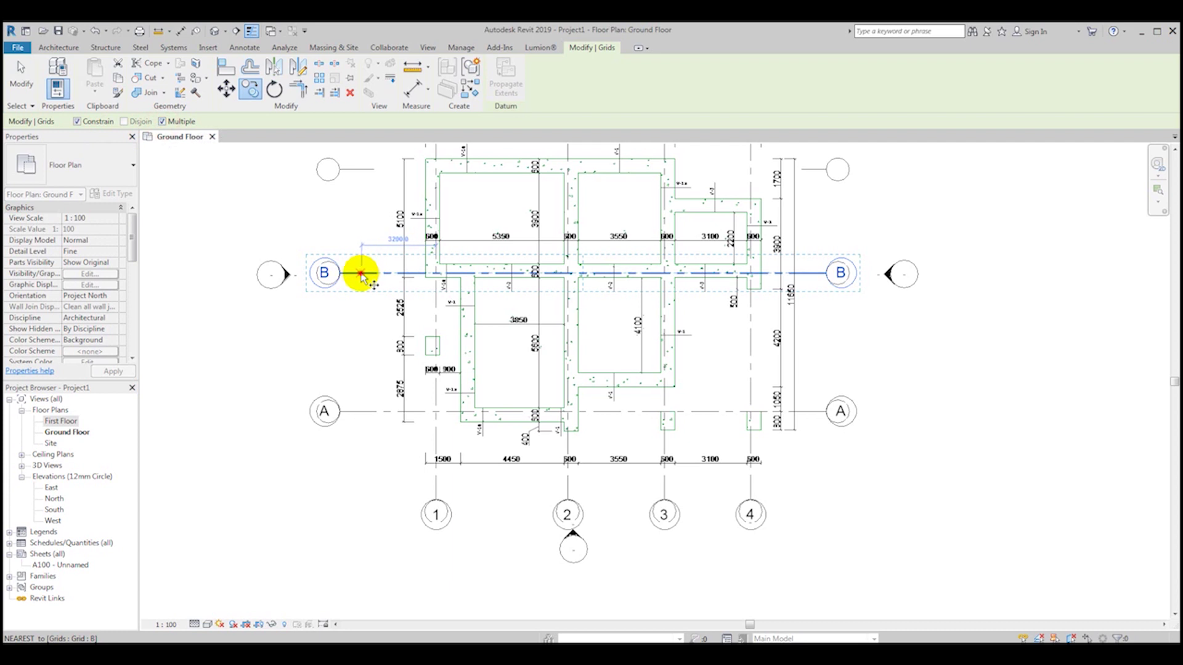
pyautogui.moveTo(364, 211); pyautogui.dragTo(378, 298, button='middle')
pyautogui.click(370, 265)
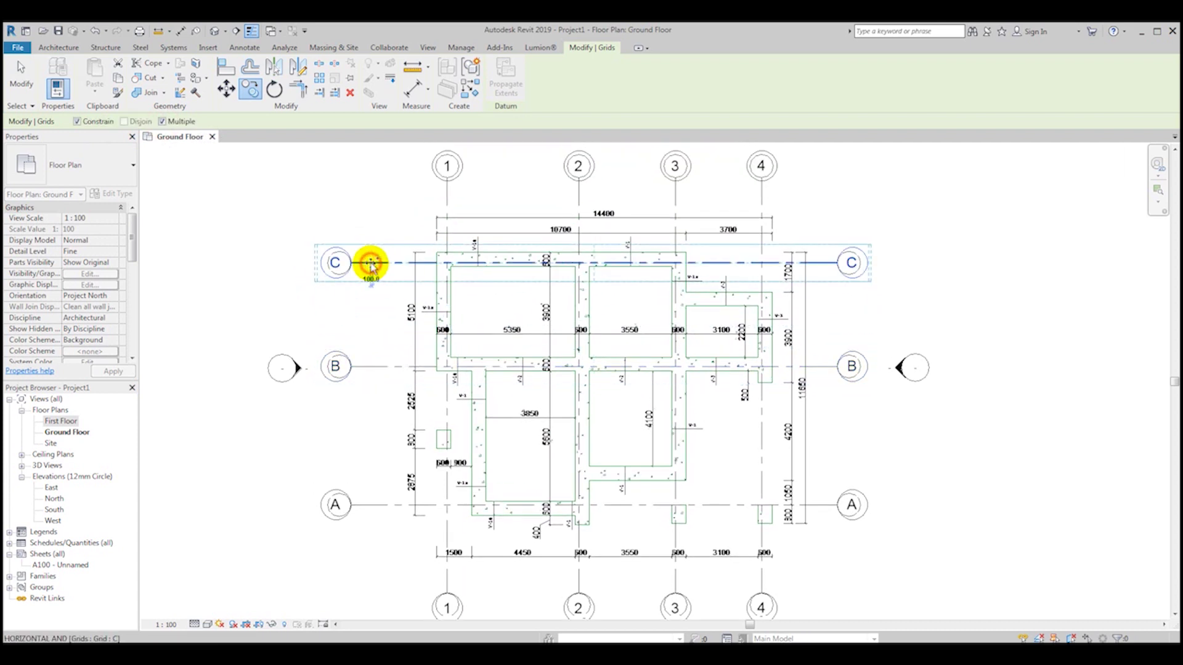
pyautogui.click(21, 74)
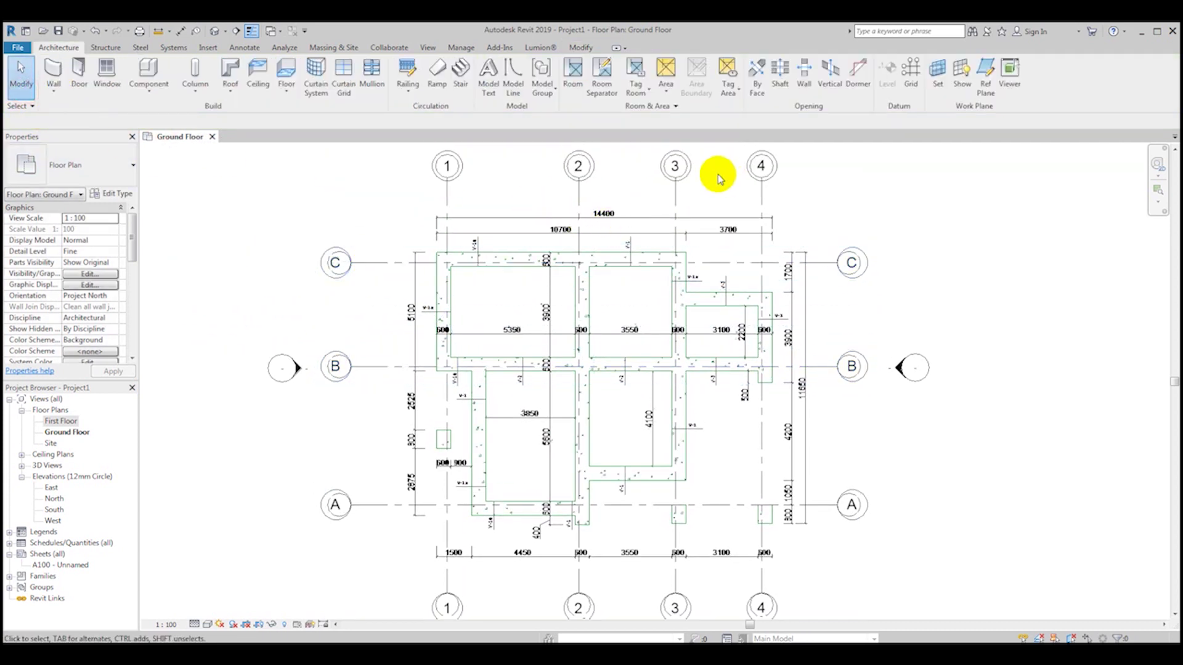
# - Review the grids on Ground Floor, and open the First Floor plan to examine the same grids and their bubbles there
pyautogui.keyDown('ctrl'); pyautogui.scroll(-3, 726, 509); pyautogui.keyUp('ctrl')
pyautogui.scroll(1, 726, 510)
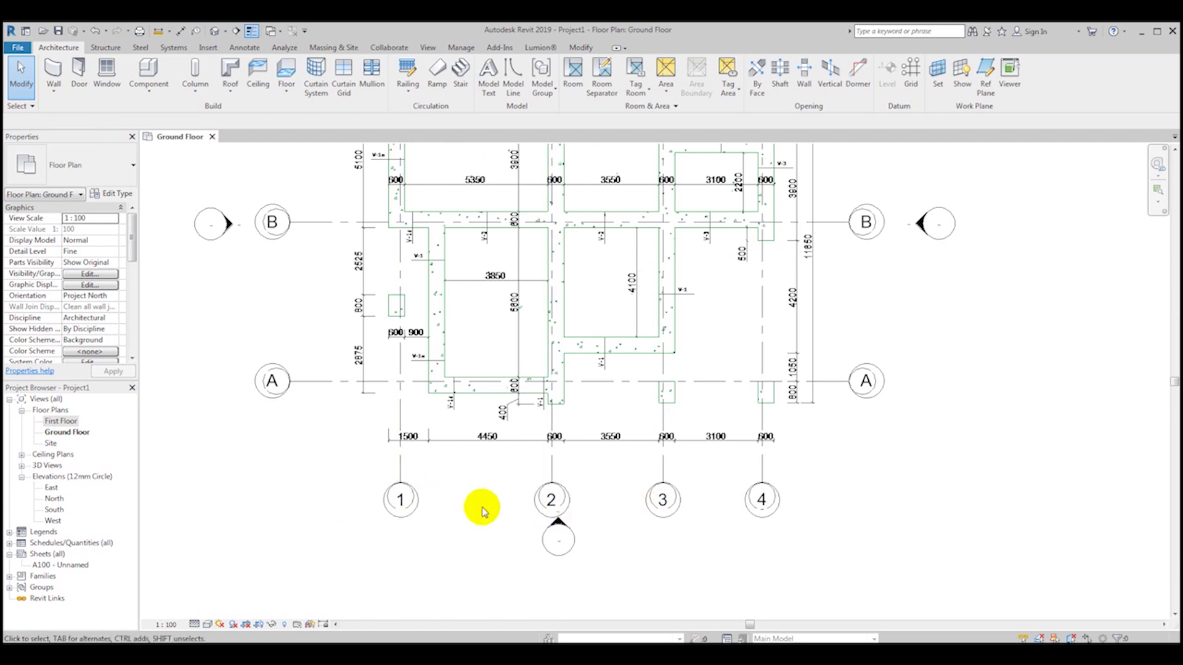
pyautogui.scroll(-2, 760, 496)
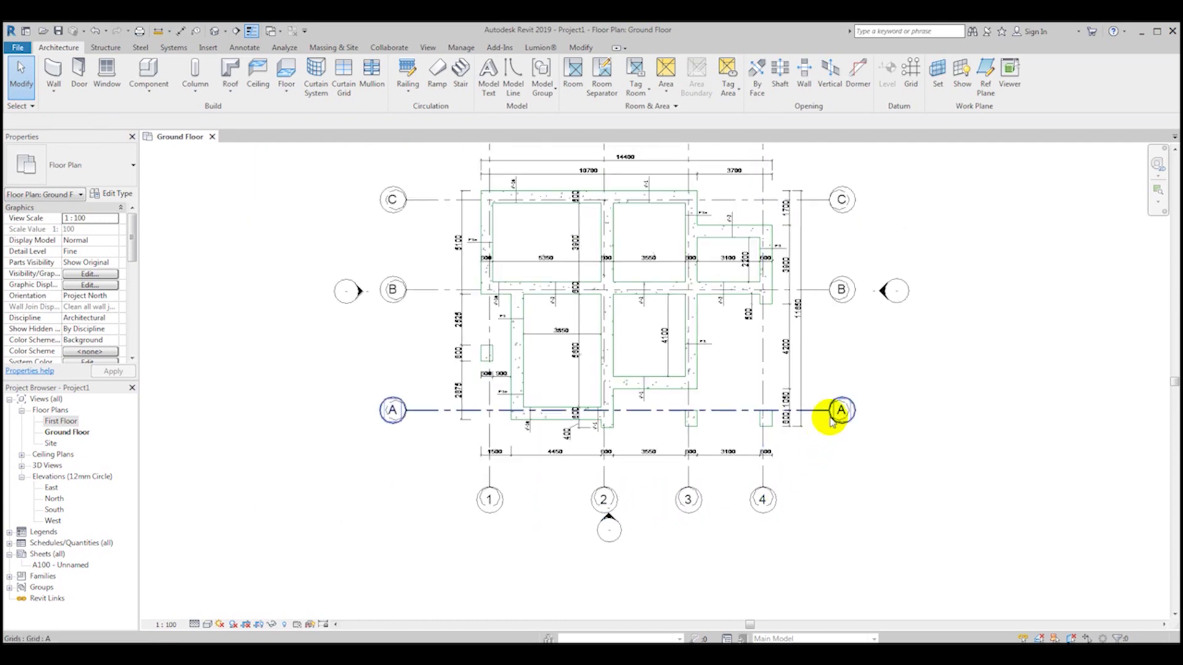
pyautogui.doubleClick(60, 422)
pyautogui.scroll(-3, 462, 364)
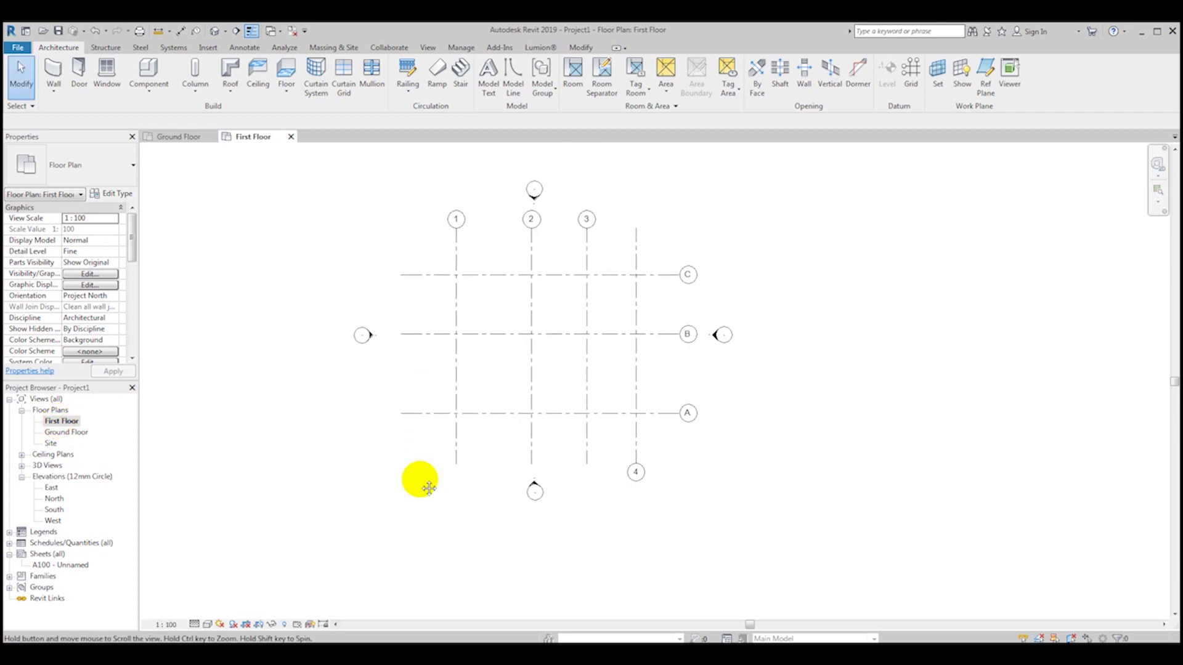
pyautogui.moveTo(429, 488); pyautogui.dragTo(410, 499, button='middle')
pyautogui.click(567, 465)
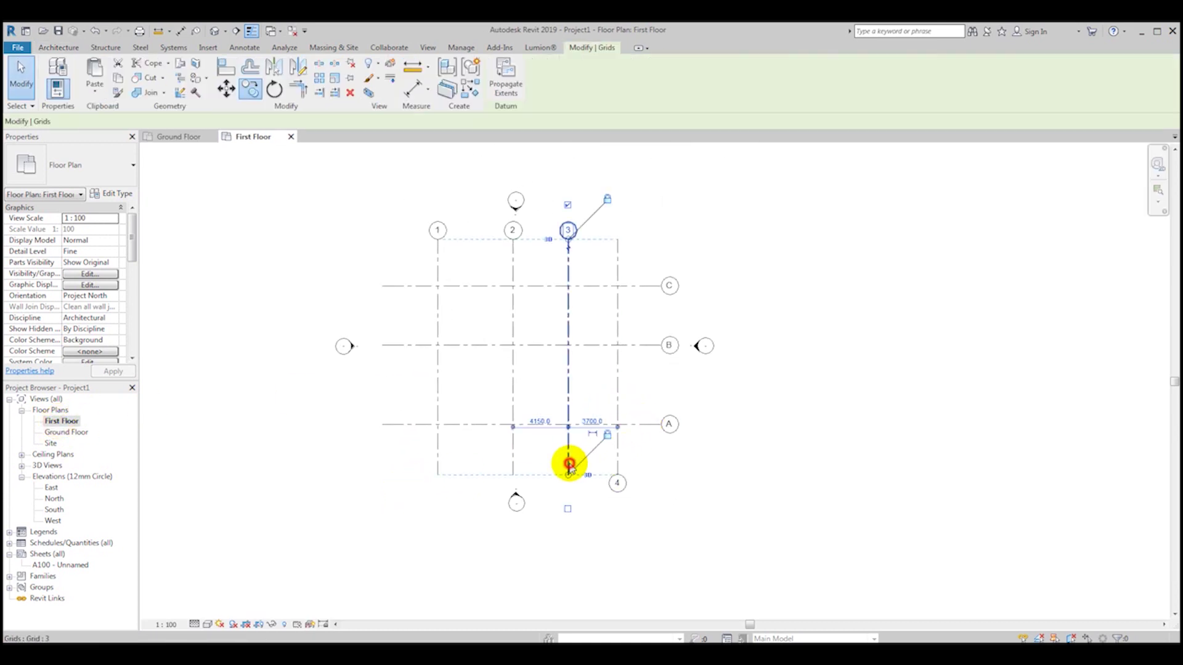
pyautogui.click(290, 501)
pyautogui.scroll(2, 573, 487)
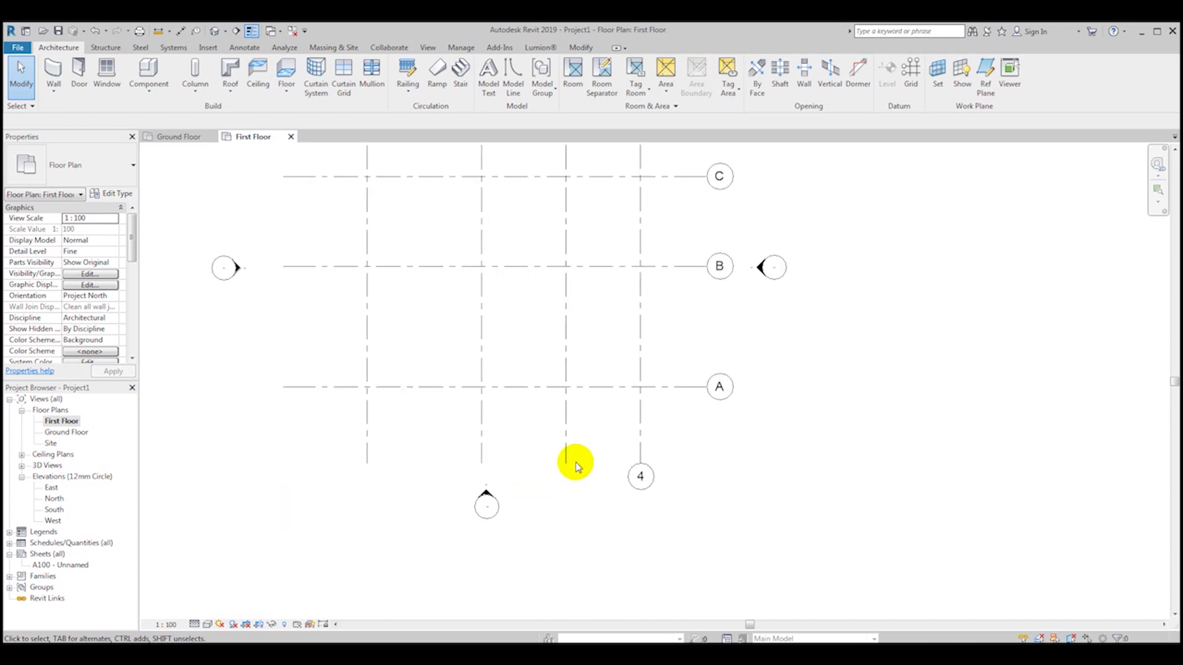
pyautogui.scroll(-2, 573, 462)
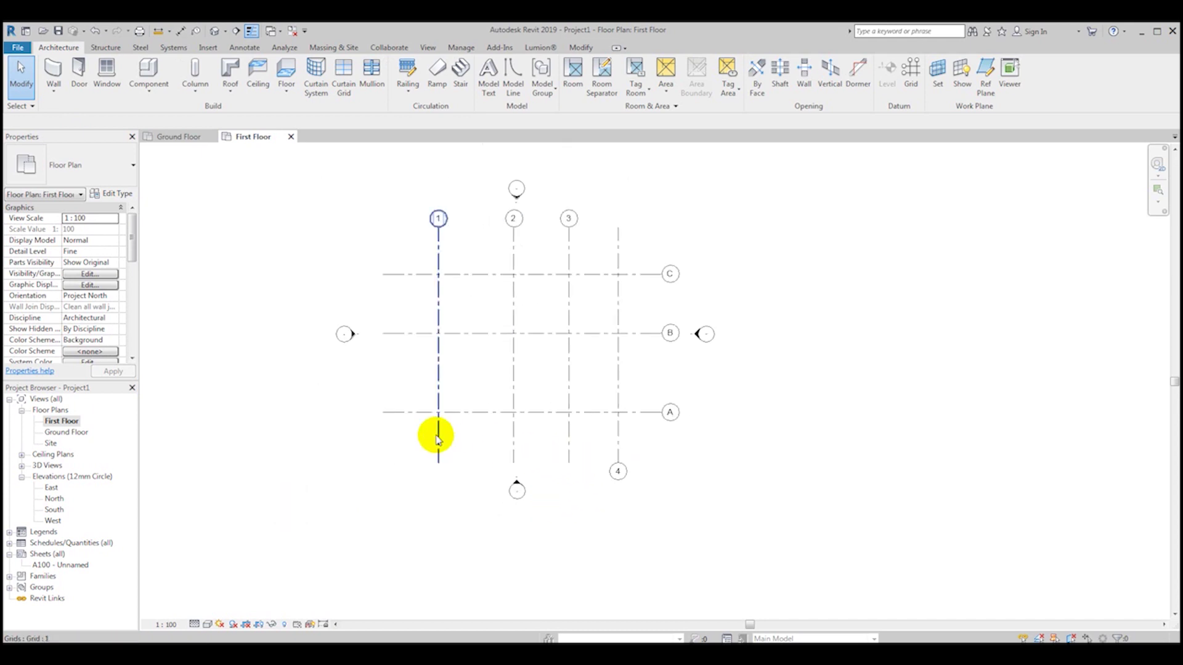
# - Open the North elevation and raise the upper ends of grids 1 to 4 well above the First Floor level
pyautogui.doubleClick(53, 499)
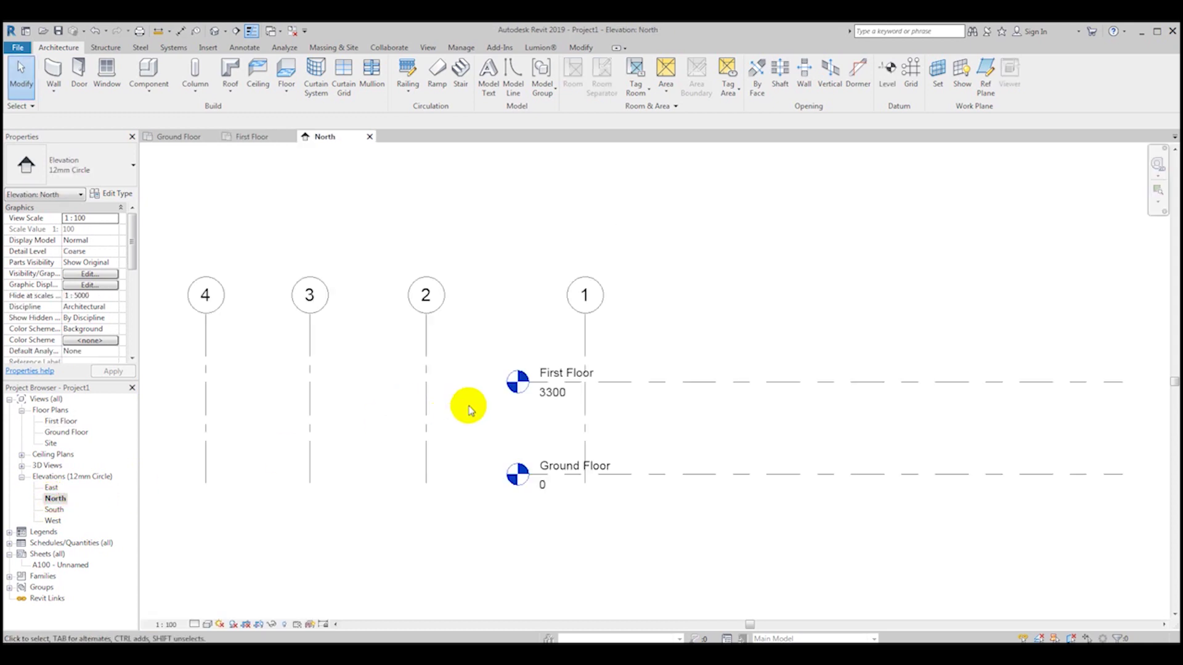
pyautogui.scroll(-5, 486, 382)
pyautogui.scroll(2, 504, 370)
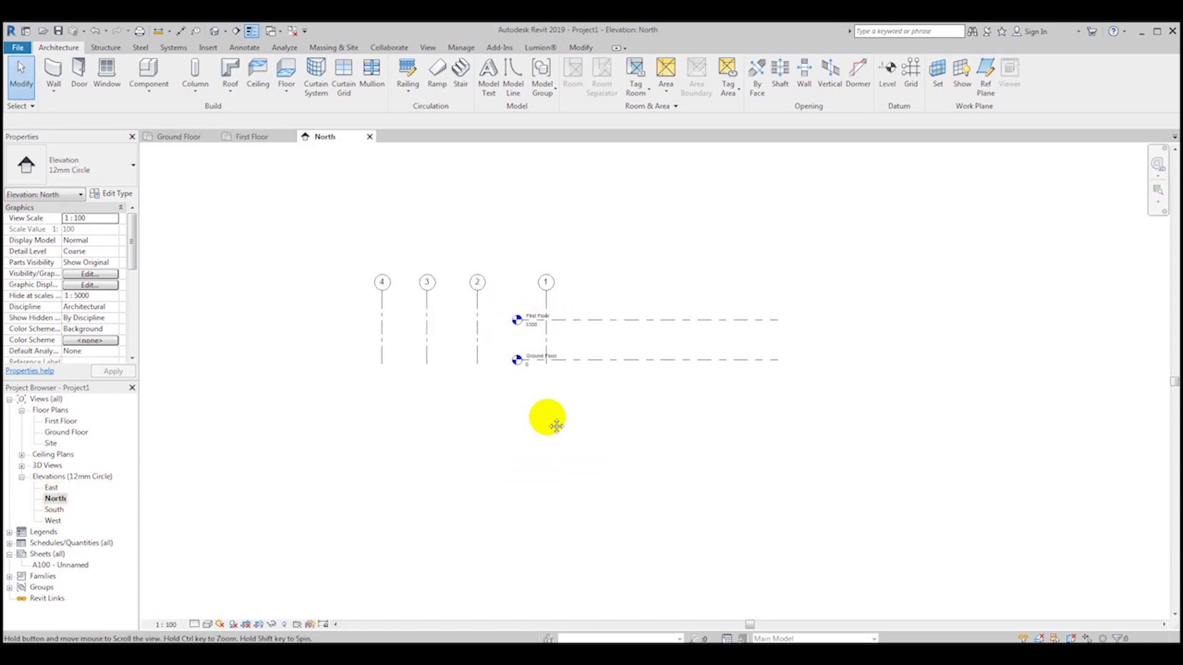
pyautogui.scroll(3, 543, 415)
pyautogui.scroll(-2, 444, 348)
pyautogui.click(443, 346)
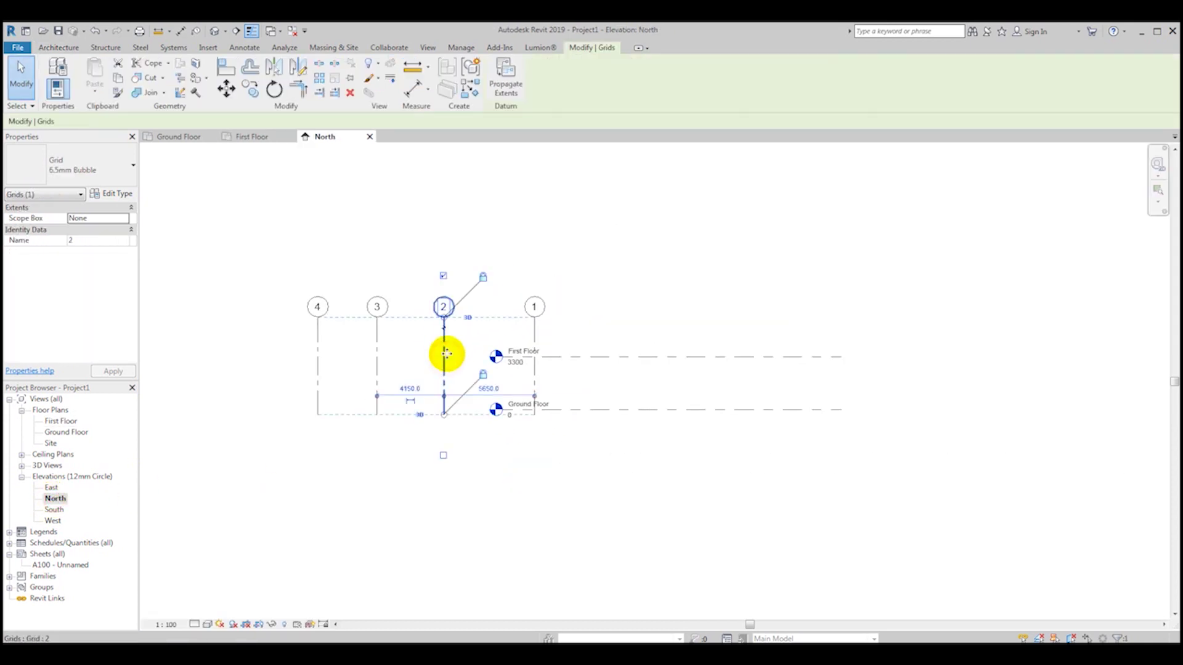
pyautogui.moveTo(444, 319); pyautogui.dragTo(444, 188)
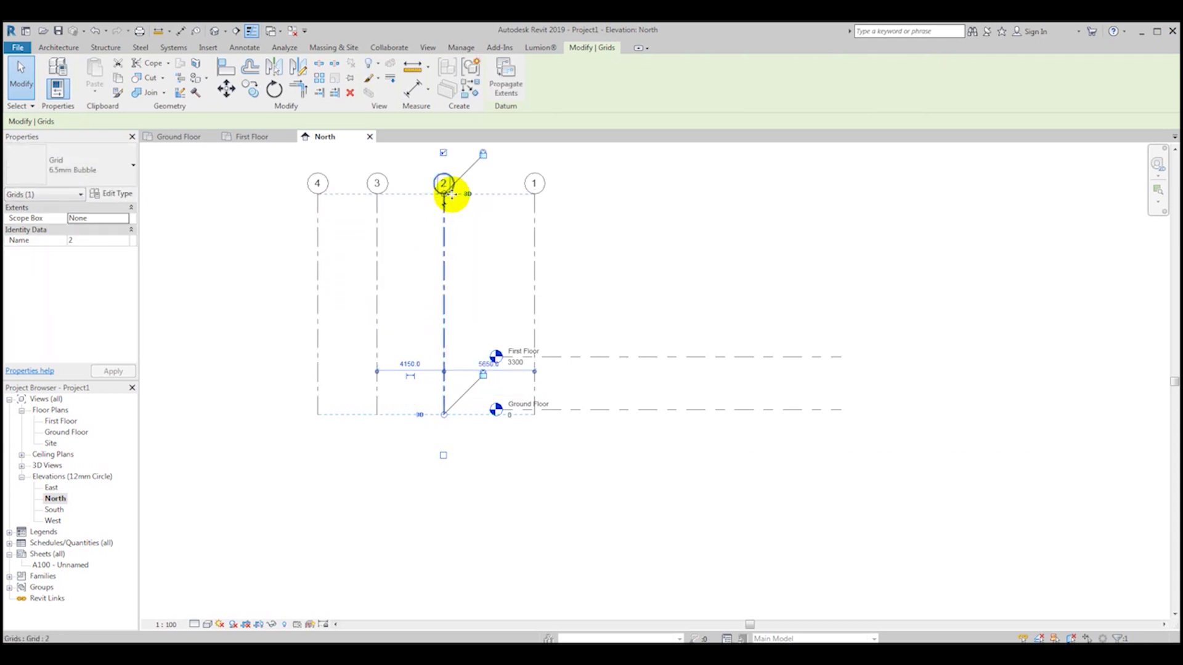
pyautogui.click(235, 359)
# - Set the North elevation's detail level to Fine
pyautogui.click(378, 395)
pyautogui.scroll(-1, 378, 395)
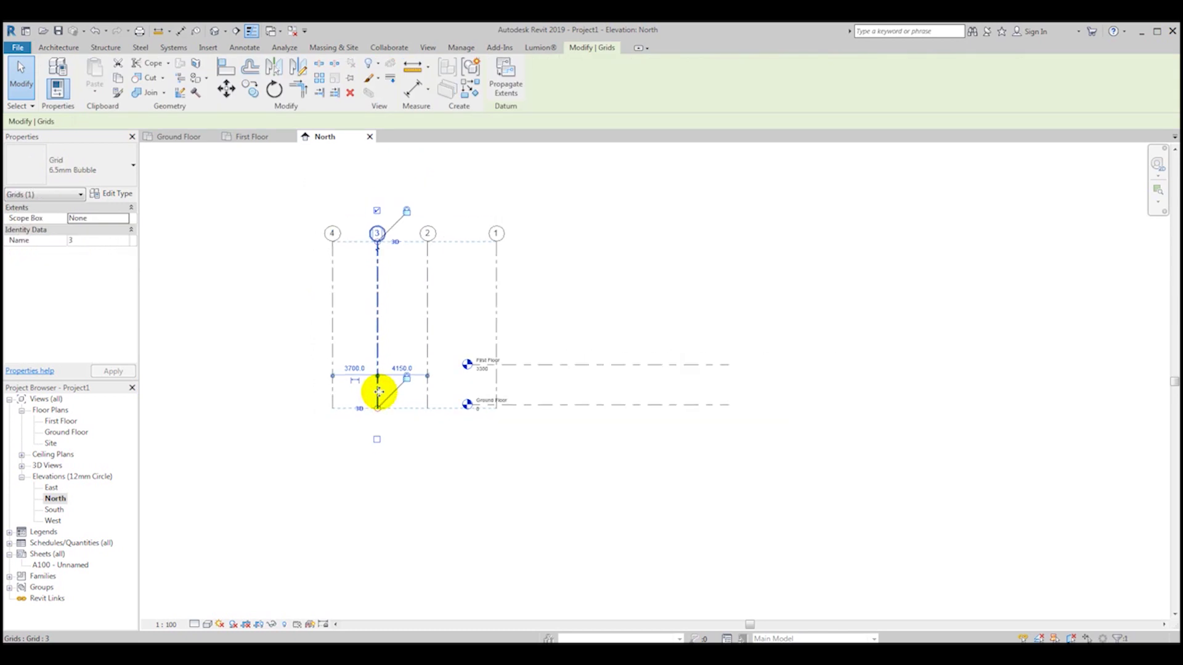
pyautogui.click(571, 457)
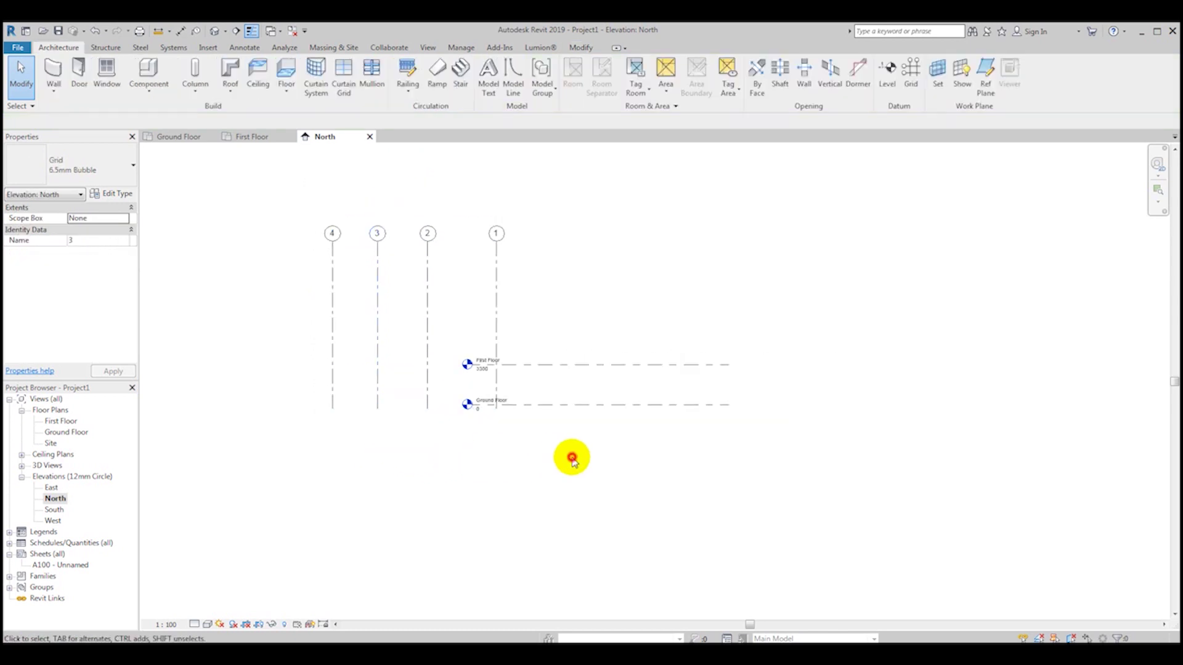
pyautogui.click(207, 625)
pyautogui.click(212, 607)
# - Examine how far the grids and the level lines reach across each other in the North elevation
pyautogui.moveTo(424, 485); pyautogui.dragTo(404, 481, button='middle')
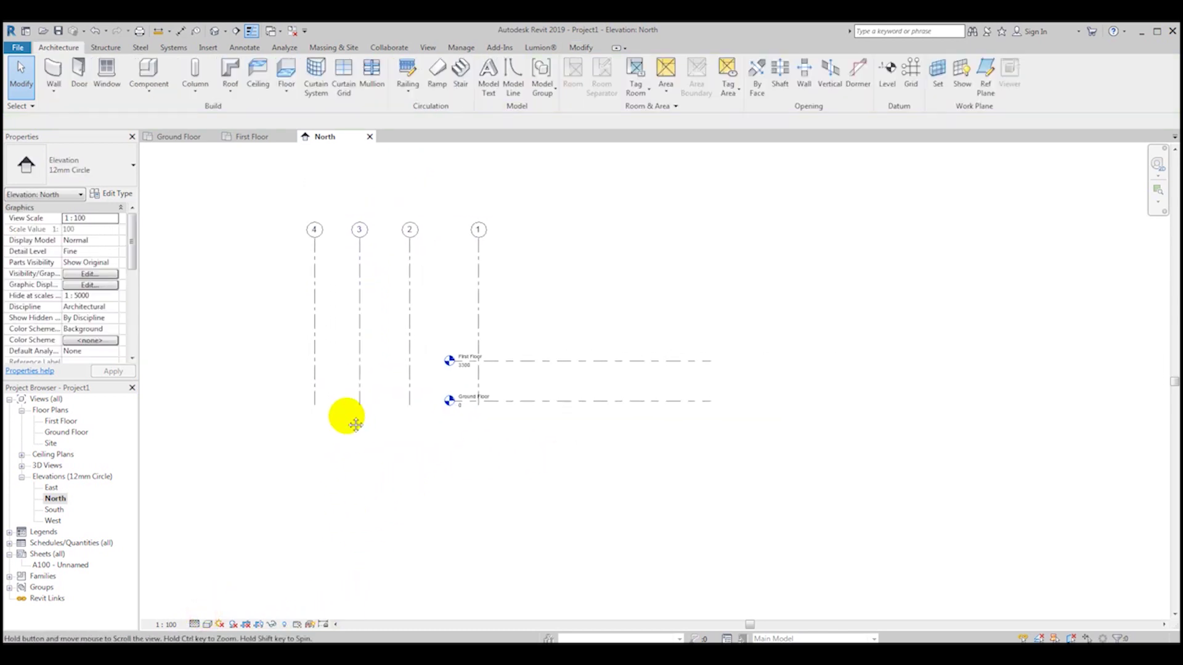
pyautogui.scroll(1, 356, 425)
pyautogui.scroll(1, 364, 332)
pyautogui.moveTo(422, 319); pyautogui.dragTo(343, 396, button='middle')
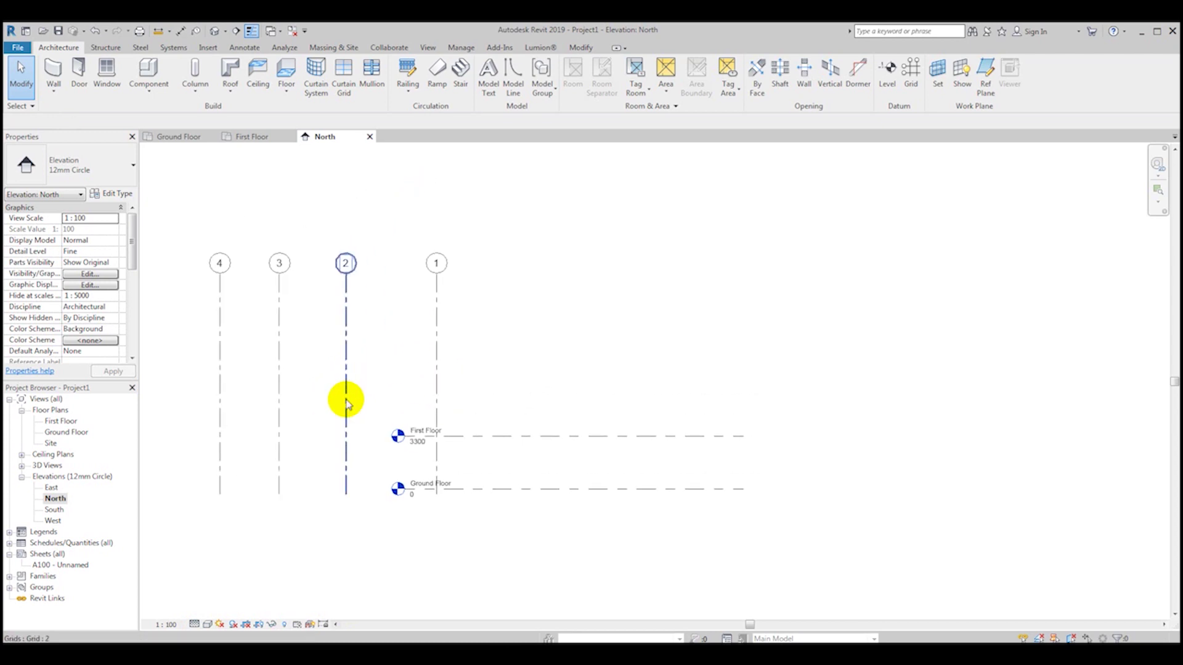
pyautogui.click(437, 360)
pyautogui.moveTo(374, 356); pyautogui.dragTo(489, 327, button='middle')
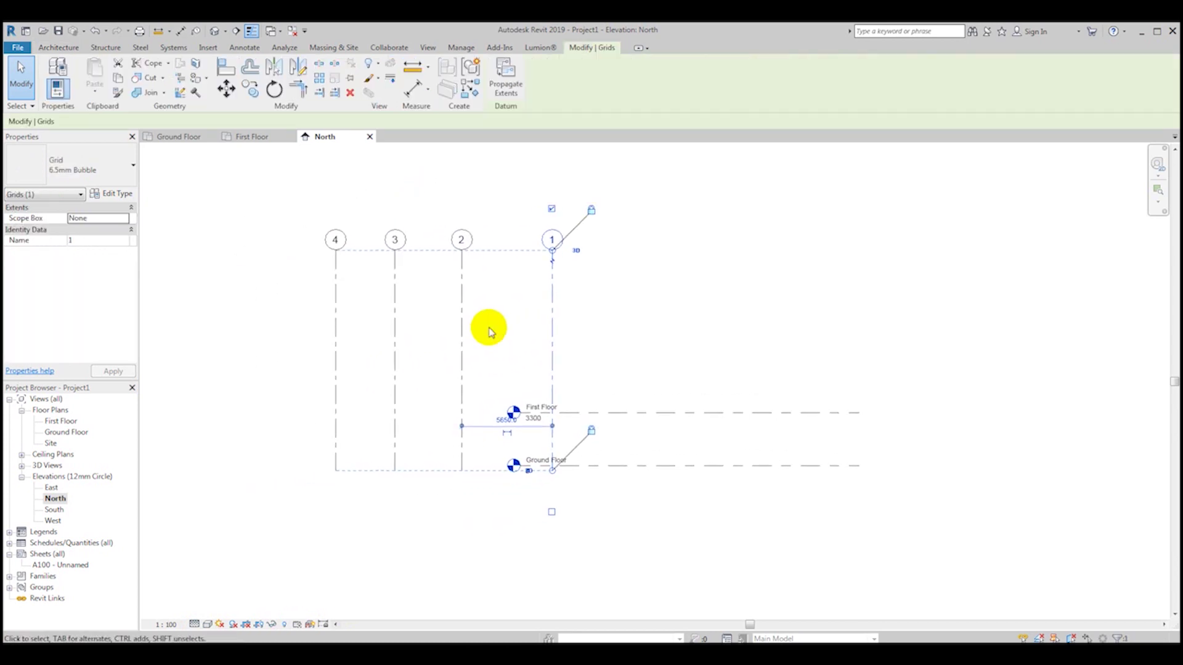
pyautogui.scroll(-2, 488, 327)
pyautogui.click(333, 335)
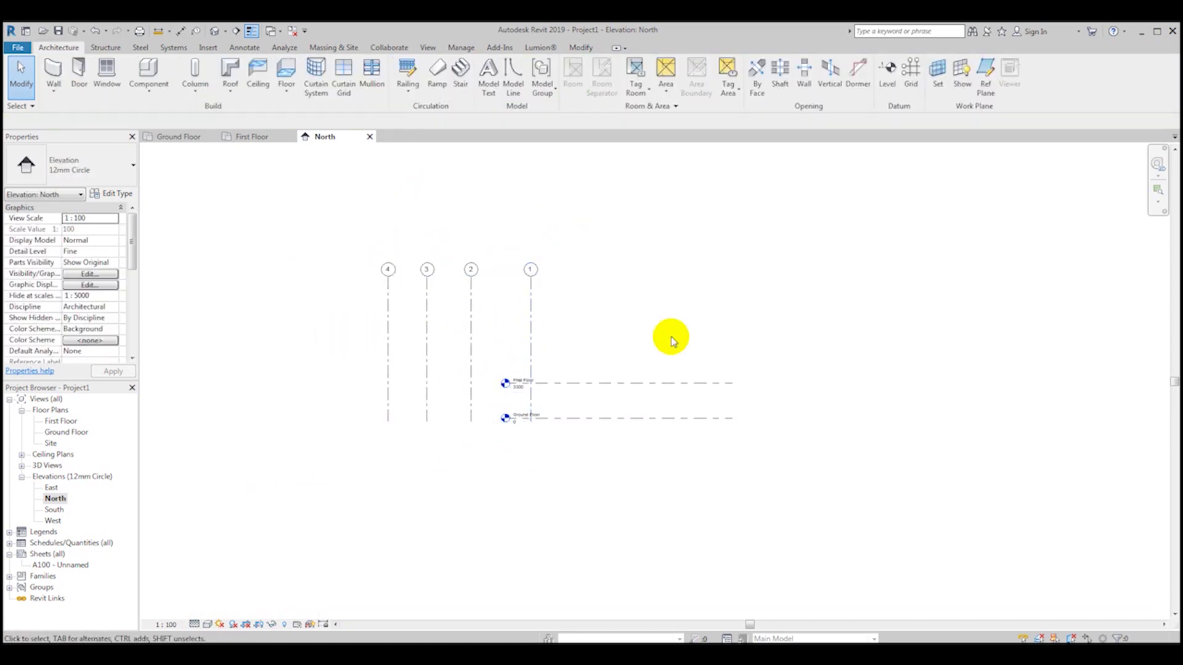
pyautogui.scroll(3, 514, 342)
pyautogui.scroll(-5, 454, 343)
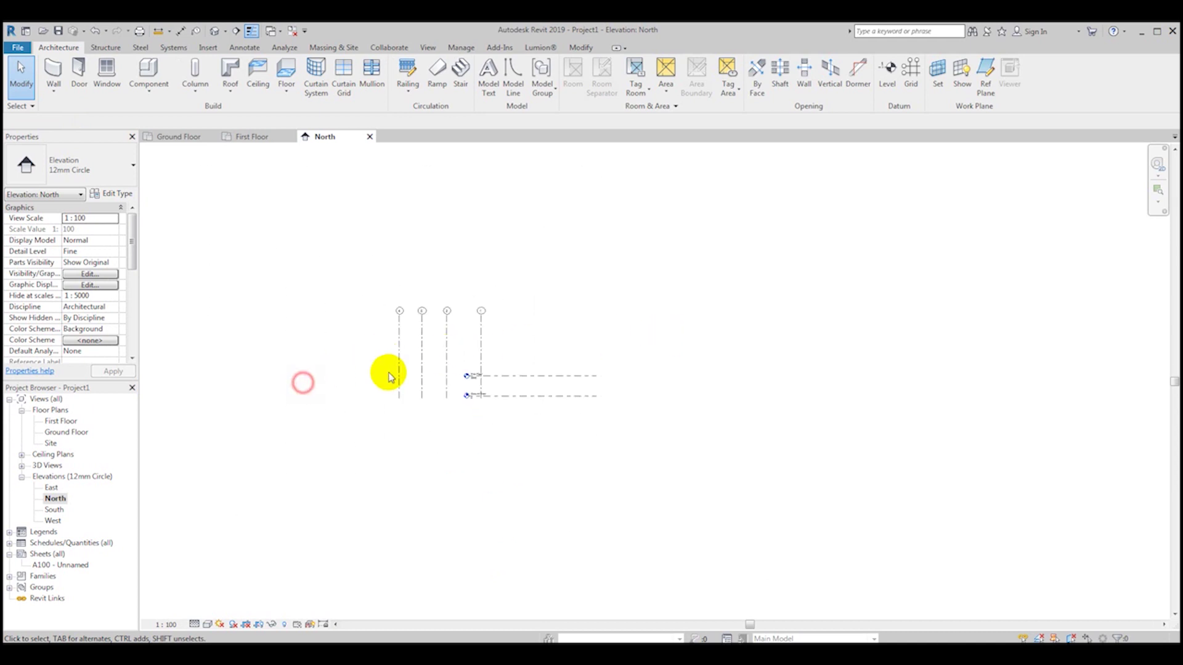
pyautogui.scroll(2, 434, 350)
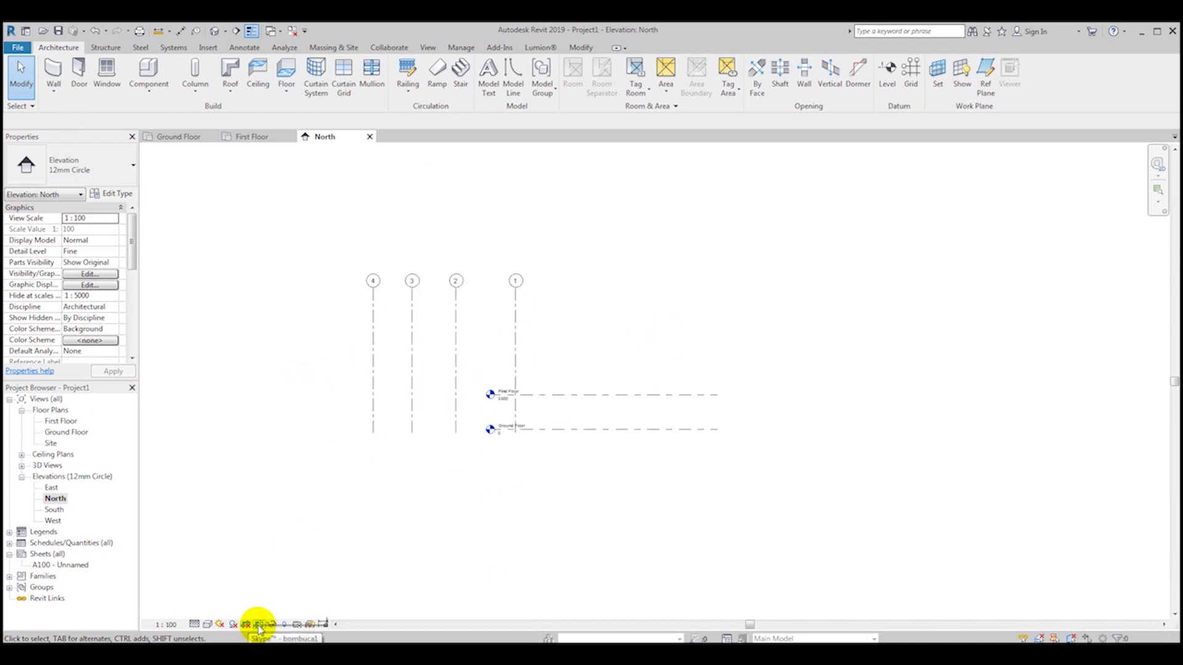
# - Extend the First Floor and Ground Floor level lines left past grid 4, and shorten their right ends to just beyond grid 1
pyautogui.click(565, 395)
pyautogui.scroll(2, 499, 396)
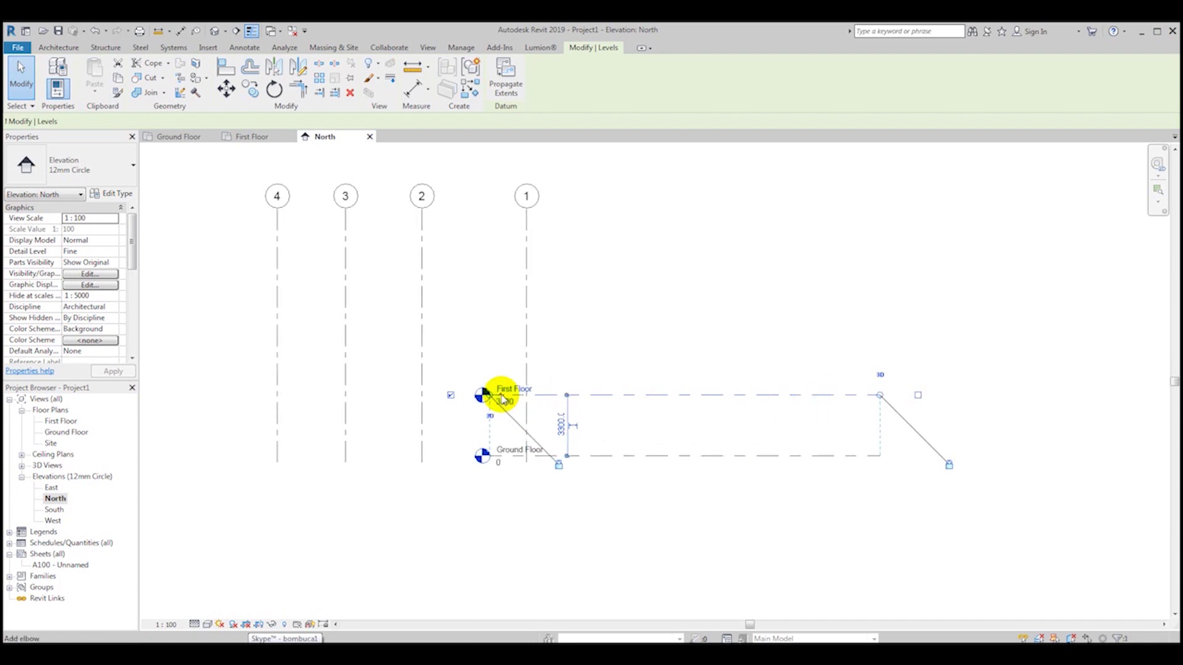
pyautogui.moveTo(493, 395); pyautogui.dragTo(200, 395)
pyautogui.moveTo(268, 321); pyautogui.dragTo(295, 327, button='middle')
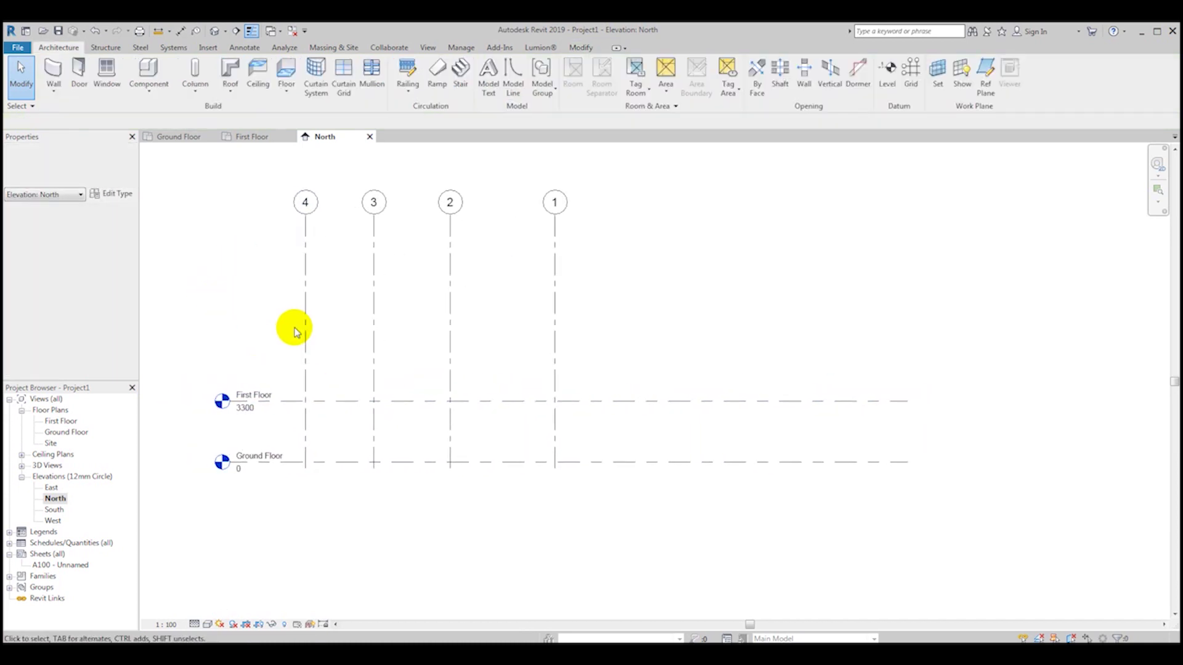
pyautogui.moveTo(909, 408); pyautogui.dragTo(606, 408)
pyautogui.click(641, 309)
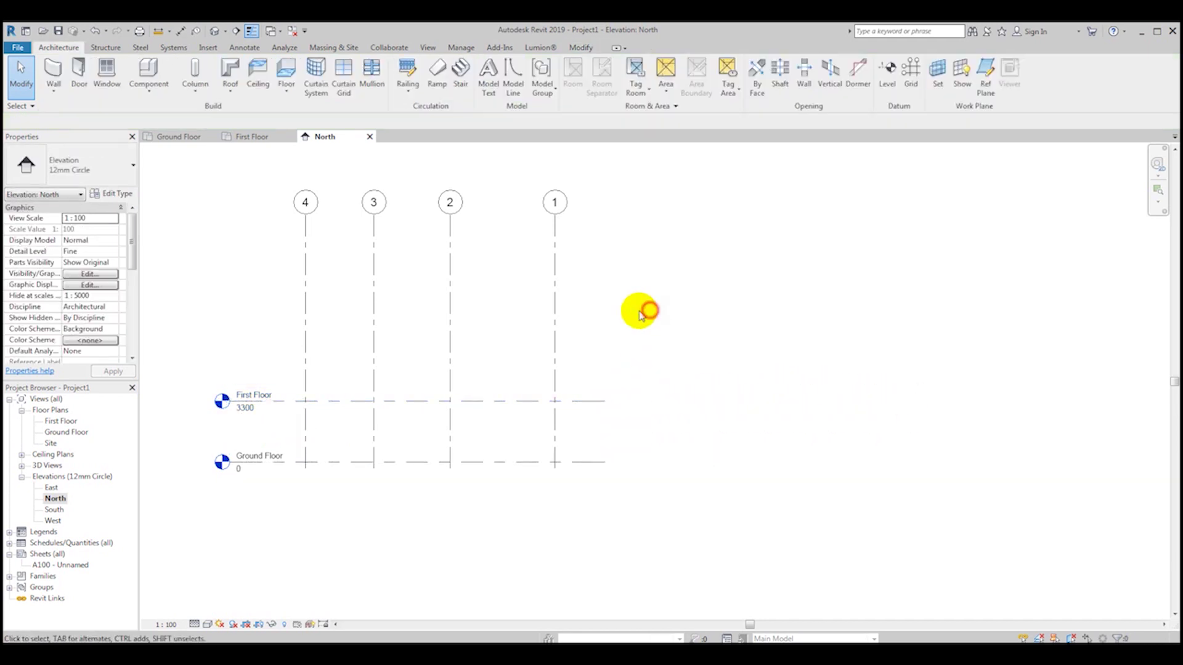
# - Lower the bottom ends of grids 1 to 4 to just below the Ground Floor level and show bubbles at those ends
pyautogui.click(554, 335)
pyautogui.moveTo(558, 476); pyautogui.dragTo(555, 486)
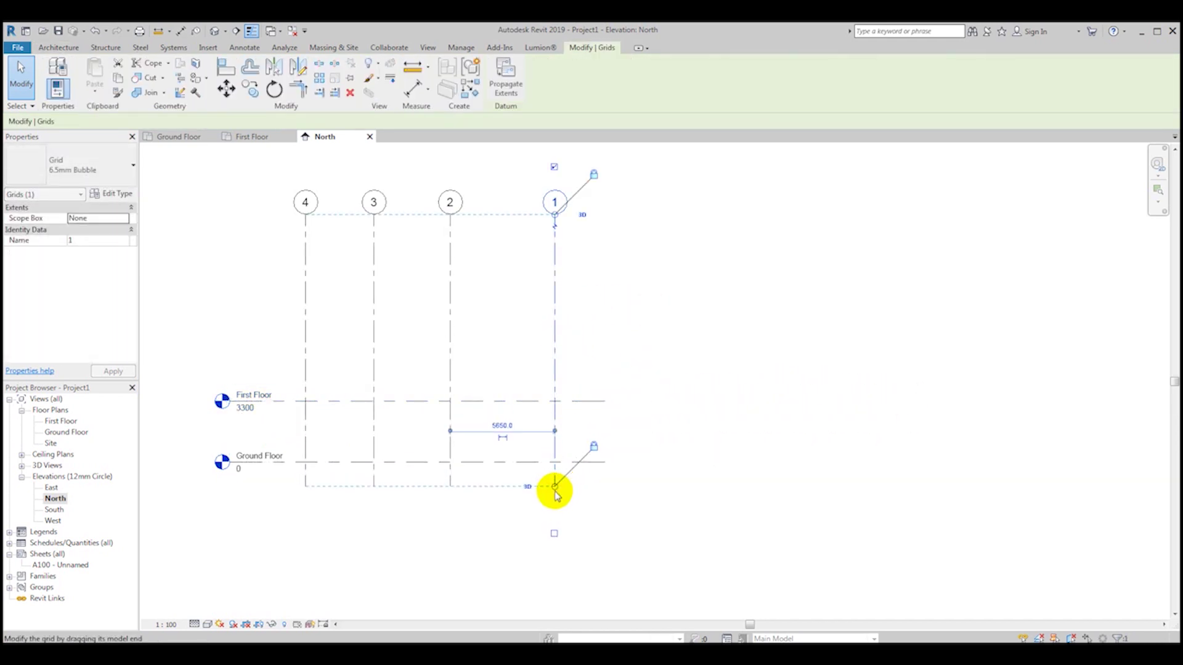
pyautogui.click(554, 534)
pyautogui.click(450, 475)
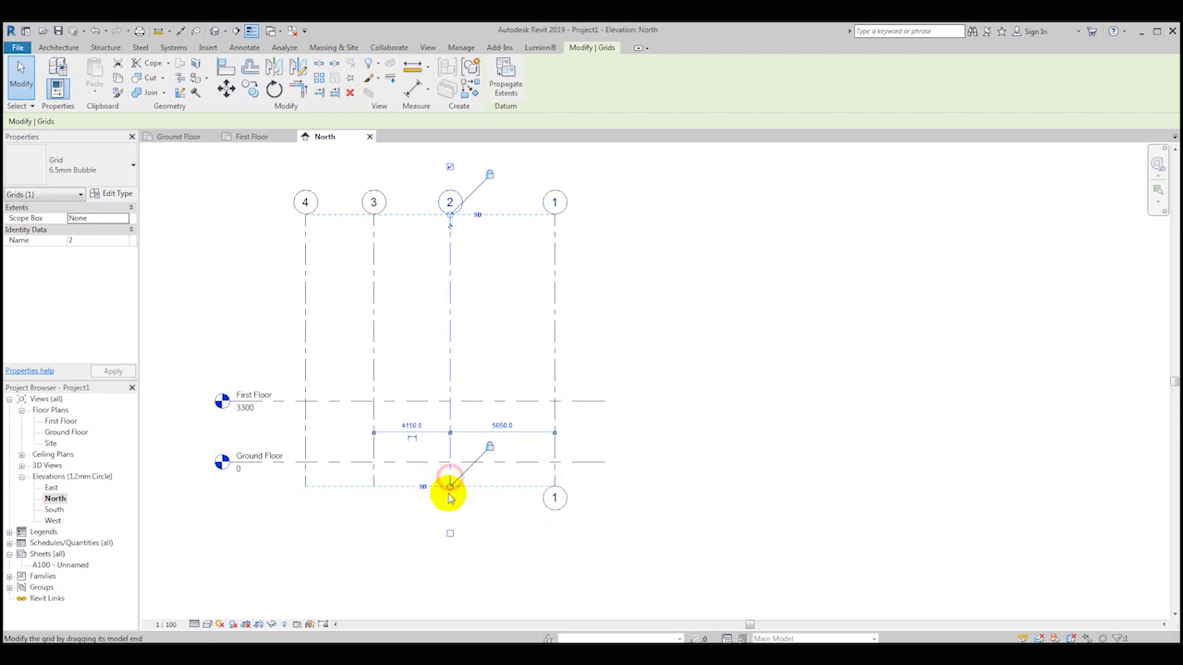
pyautogui.click(450, 535)
pyautogui.click(373, 478)
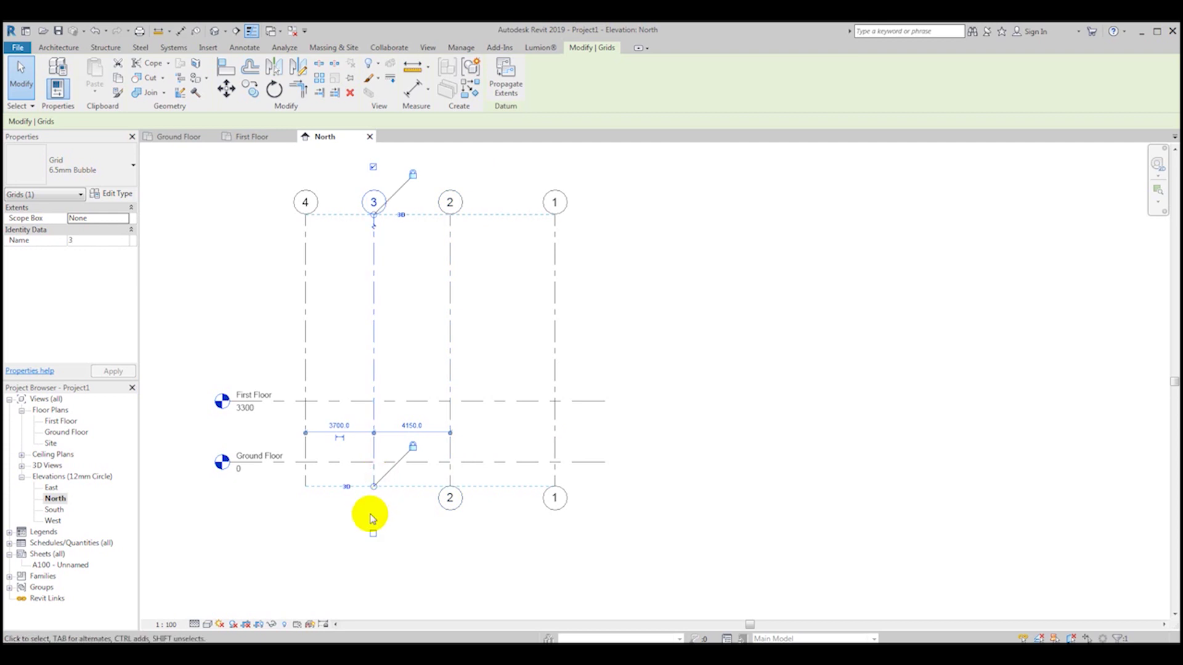
pyautogui.click(376, 540)
pyautogui.click(373, 483)
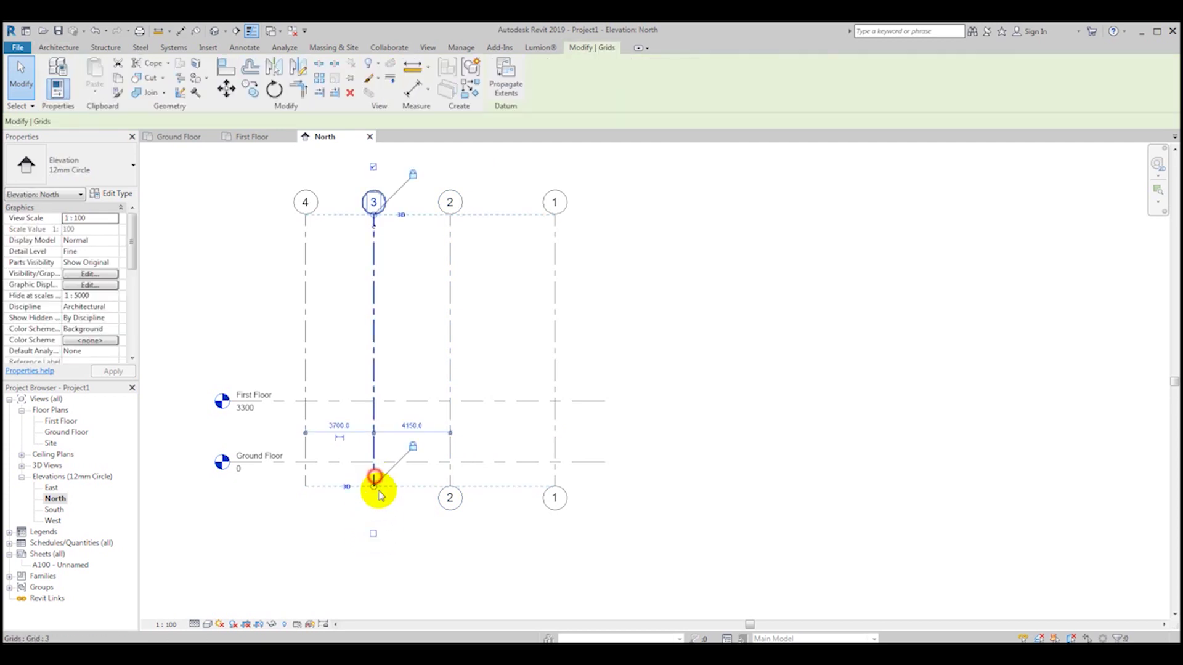
pyautogui.click(373, 533)
pyautogui.click(305, 483)
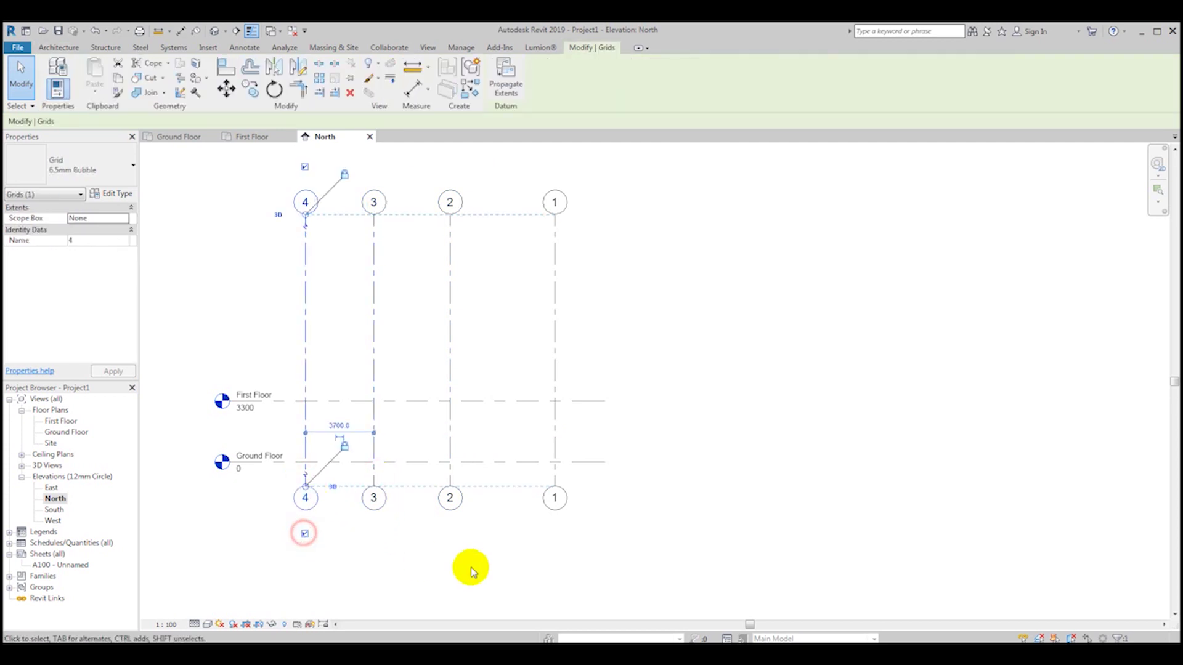
pyautogui.click(510, 565)
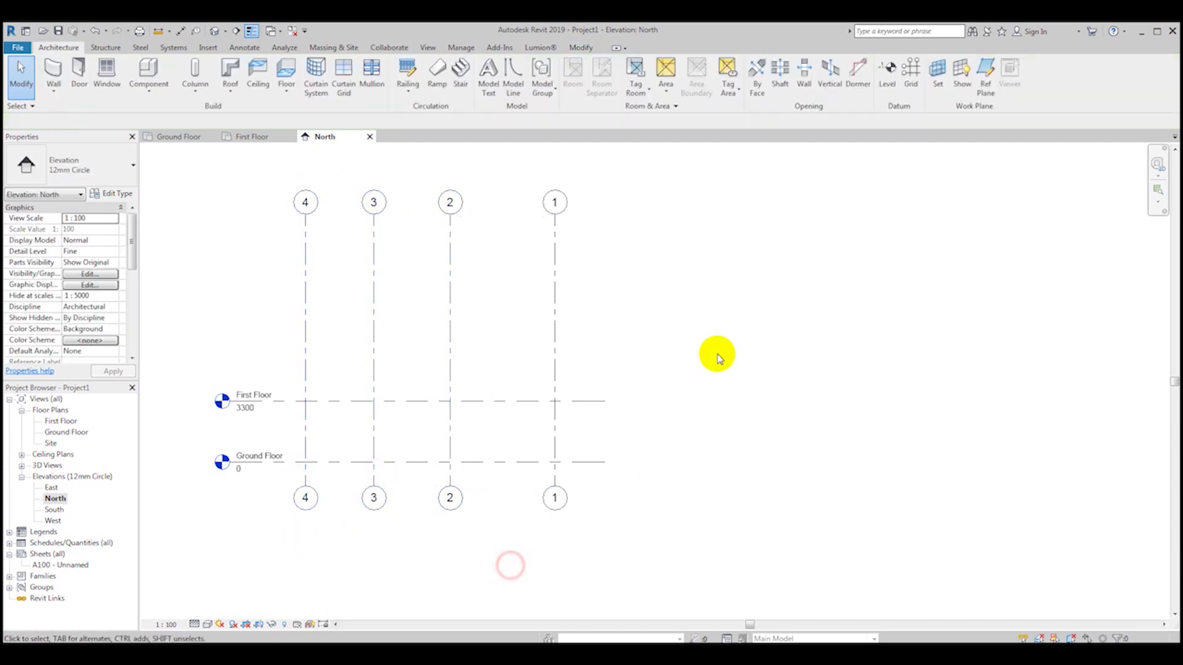
# - Open the Ground Floor plan, select all grid instances visible in the view, and pin them
pyautogui.click(60, 421)
pyautogui.doubleClick(65, 431)
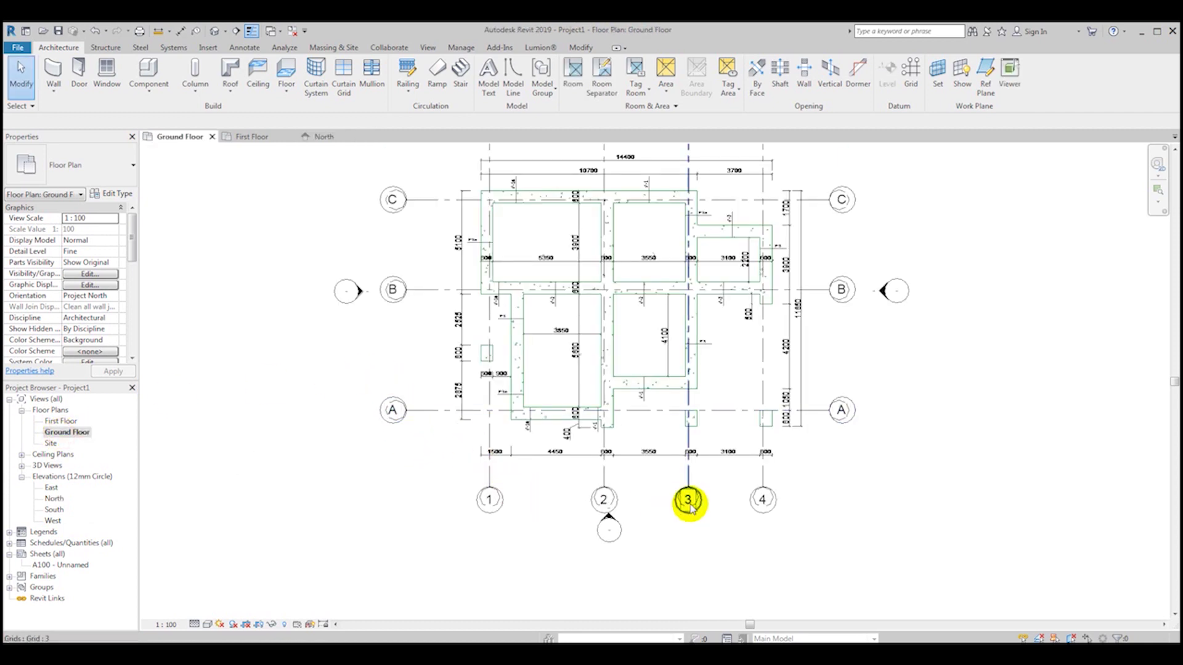
pyautogui.moveTo(688, 501); pyautogui.dragTo(708, 475, button='middle')
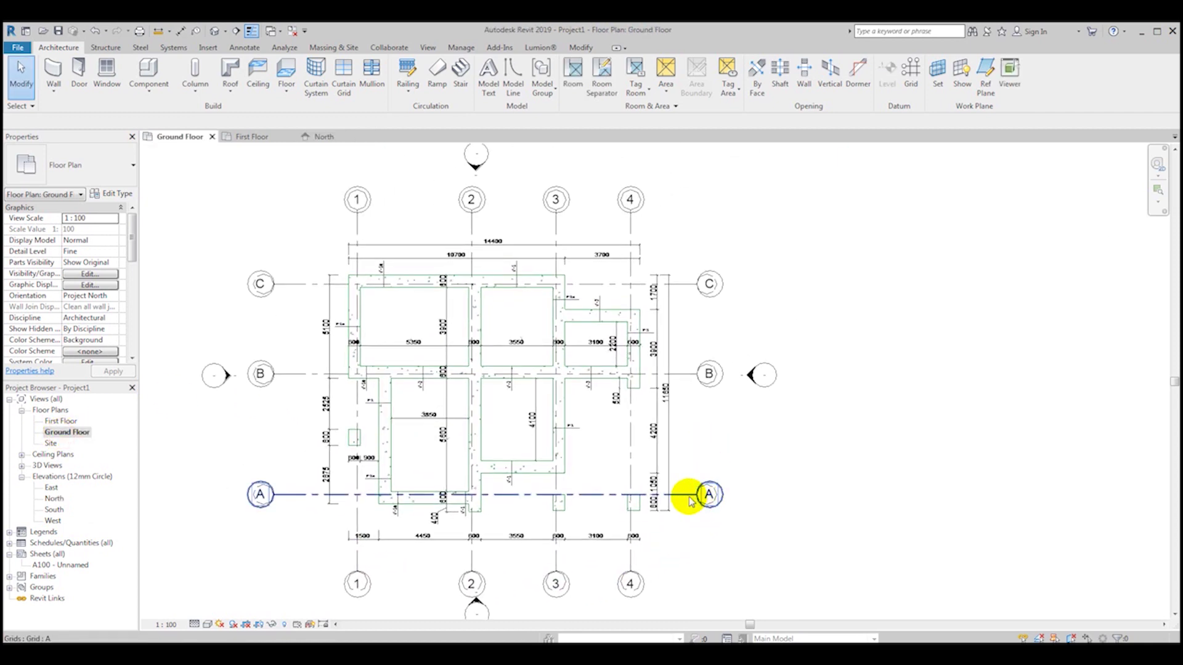
pyautogui.click(690, 494)
pyautogui.rightClick(688, 495)
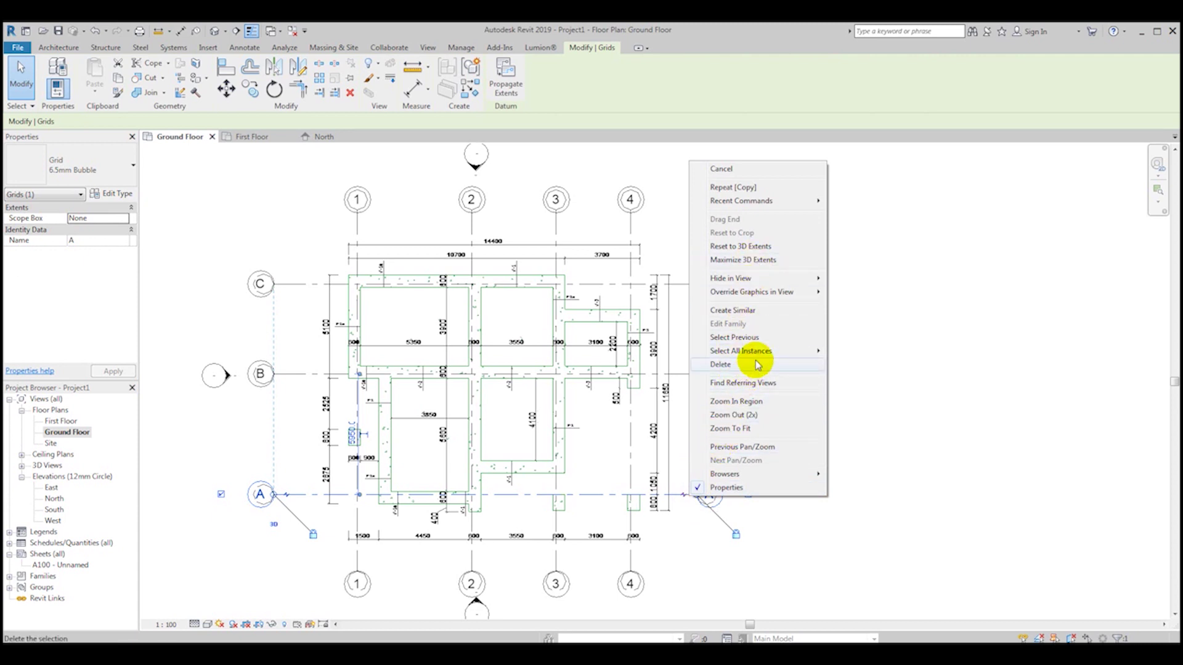
pyautogui.moveTo(762, 355)
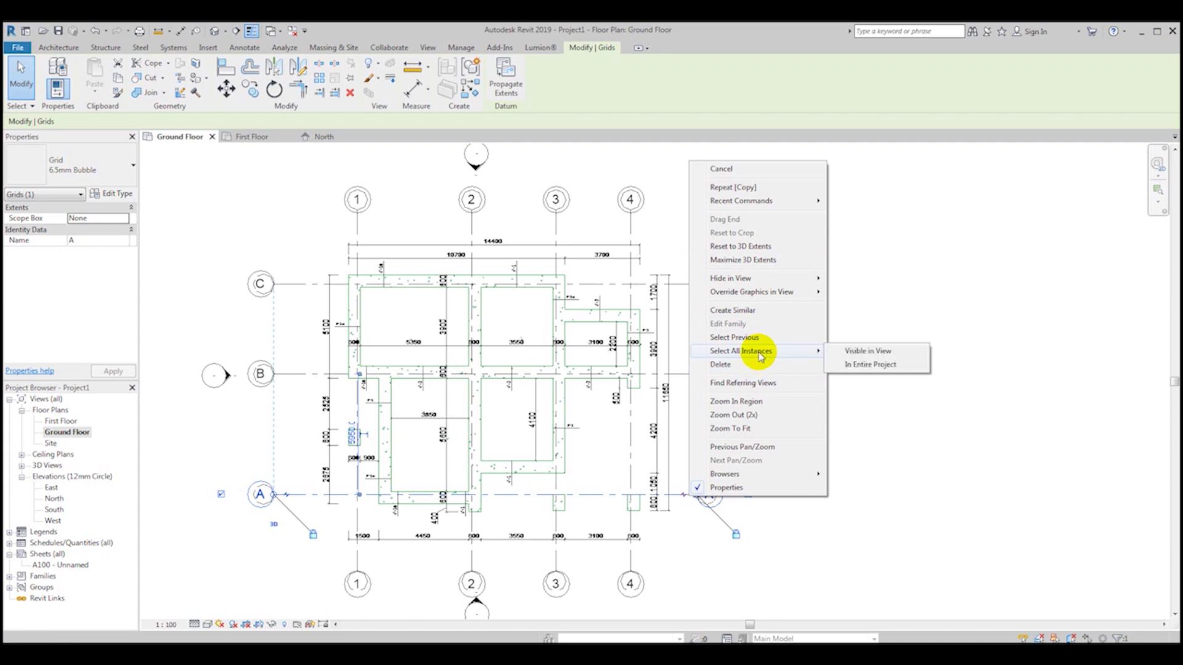
pyautogui.click(862, 356)
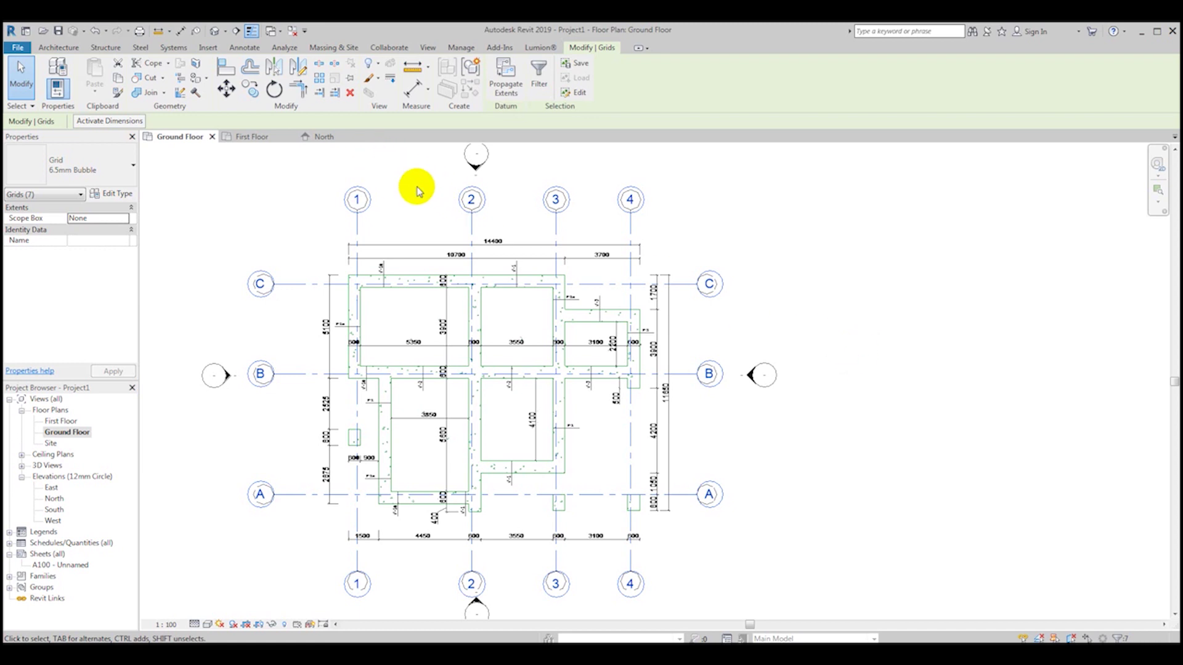
pyautogui.click(351, 80)
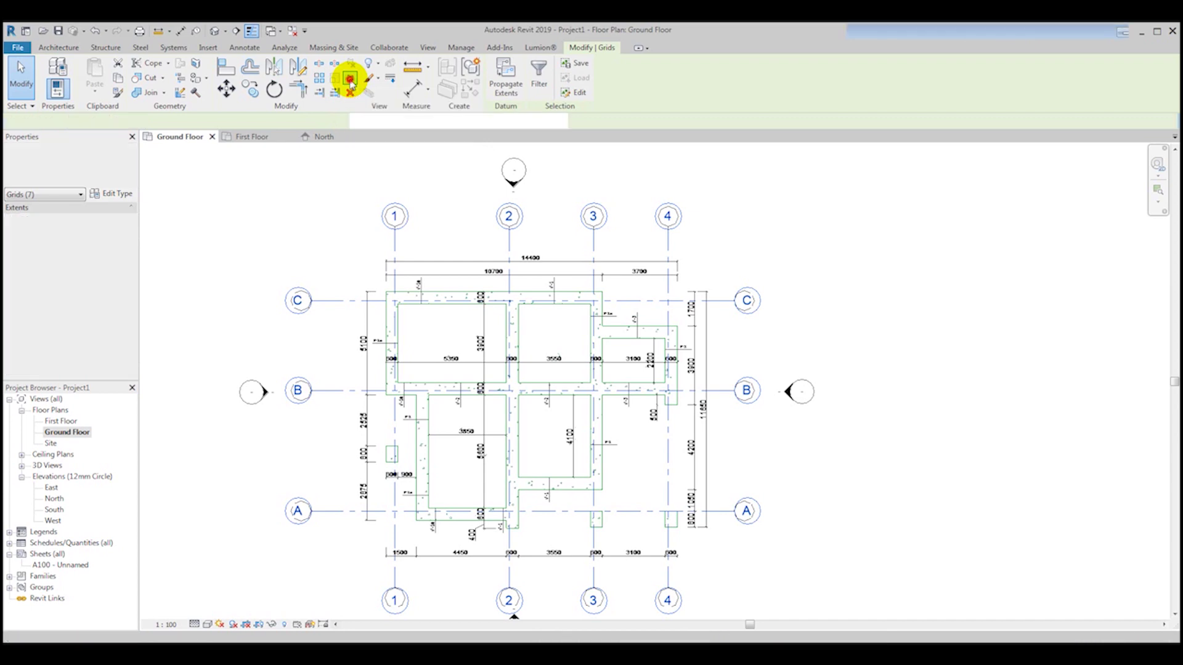
pyautogui.click(314, 259)
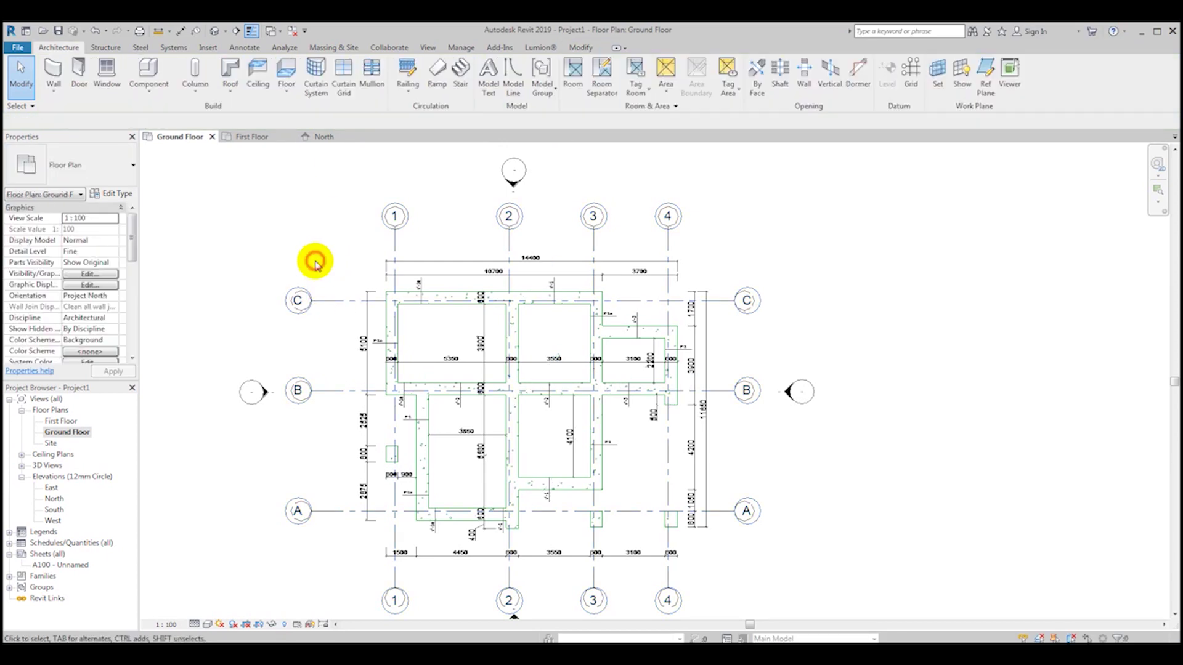
# - Examine how the grids and their bubbles overlap those of the linked Foundation Plan in the Ground Floor plan
pyautogui.scroll(-2, 311, 285)
pyautogui.moveTo(346, 303); pyautogui.dragTo(414, 287, button='middle')
pyautogui.scroll(3, 411, 290)
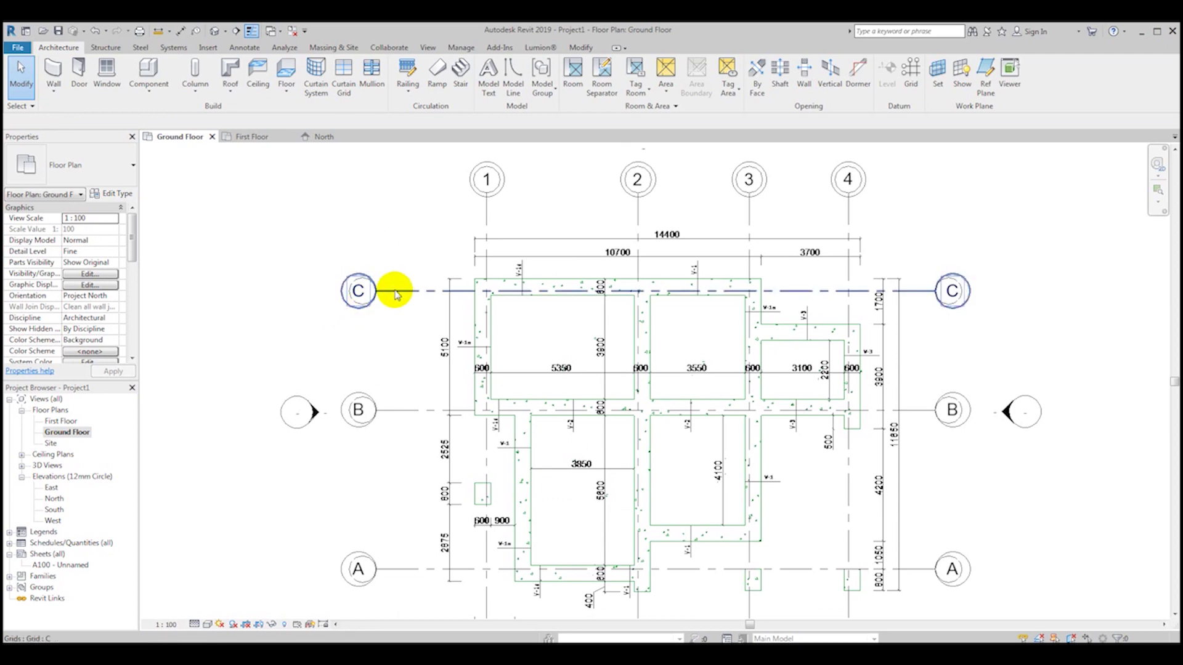
pyautogui.scroll(-3, 394, 293)
pyautogui.moveTo(391, 299); pyautogui.dragTo(387, 343, button='middle')
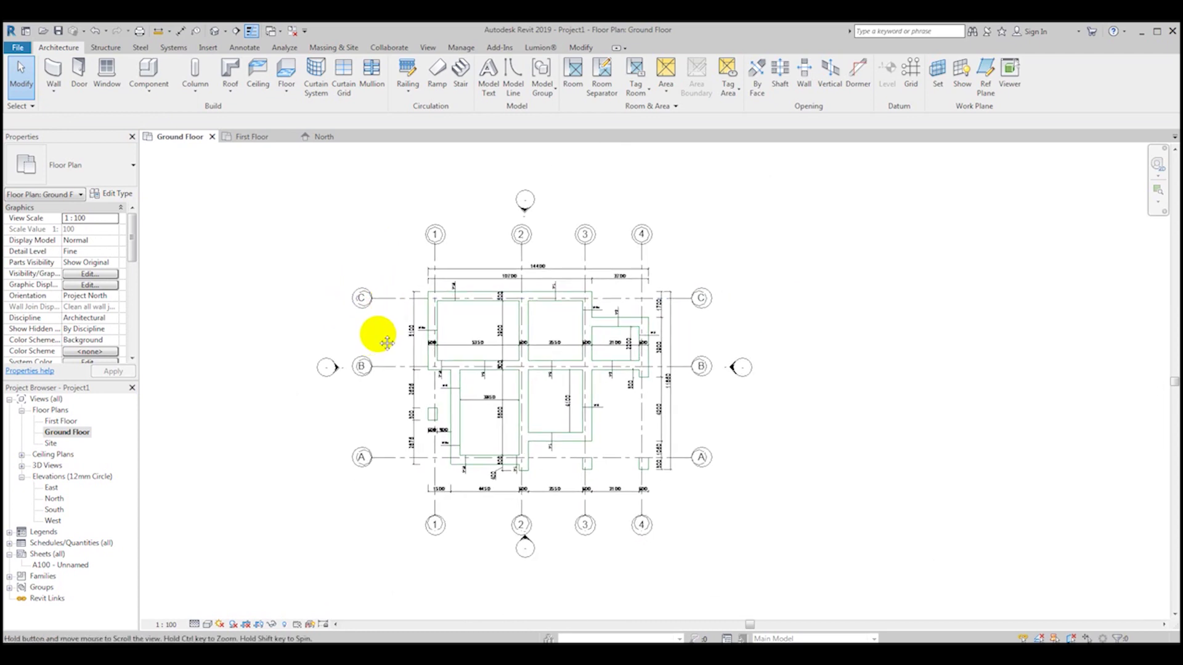
pyautogui.scroll(2, 388, 308)
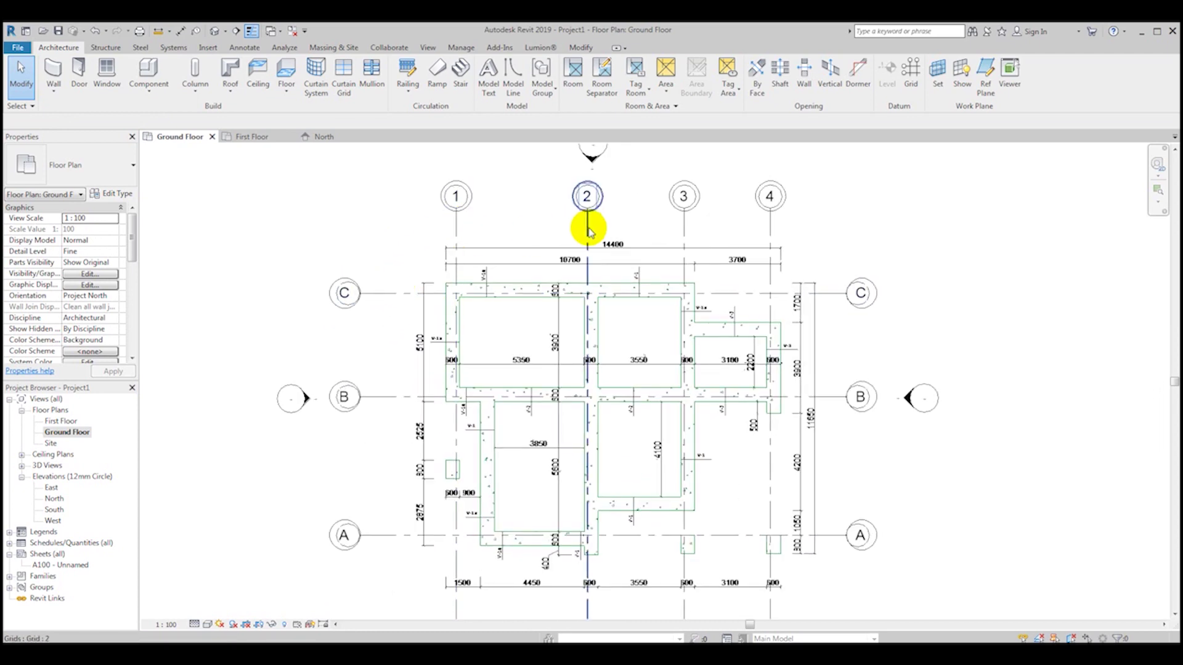
pyautogui.moveTo(462, 223); pyautogui.dragTo(429, 257, button='middle')
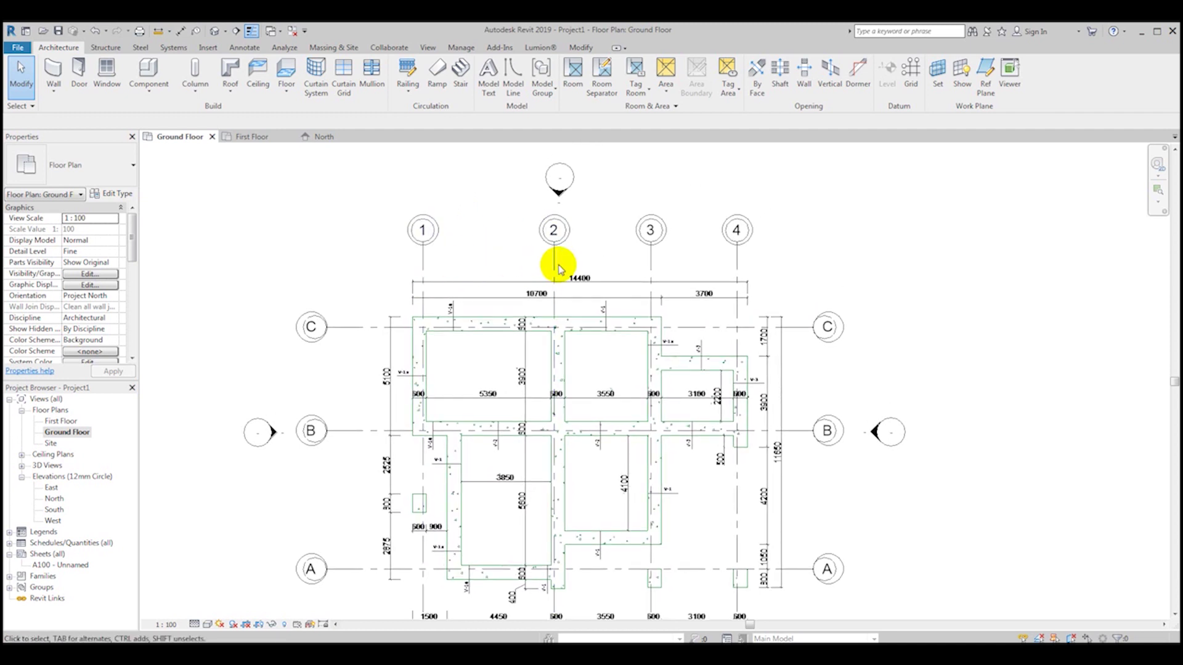
pyautogui.scroll(-1, 422, 266)
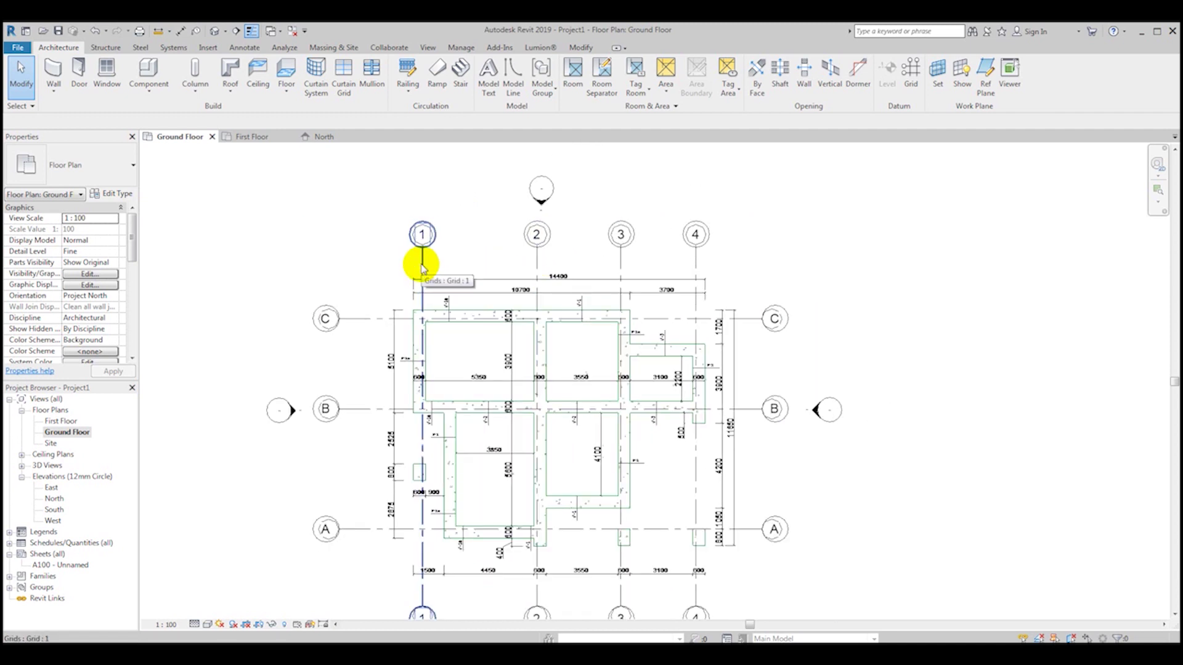
pyautogui.scroll(-2, 422, 267)
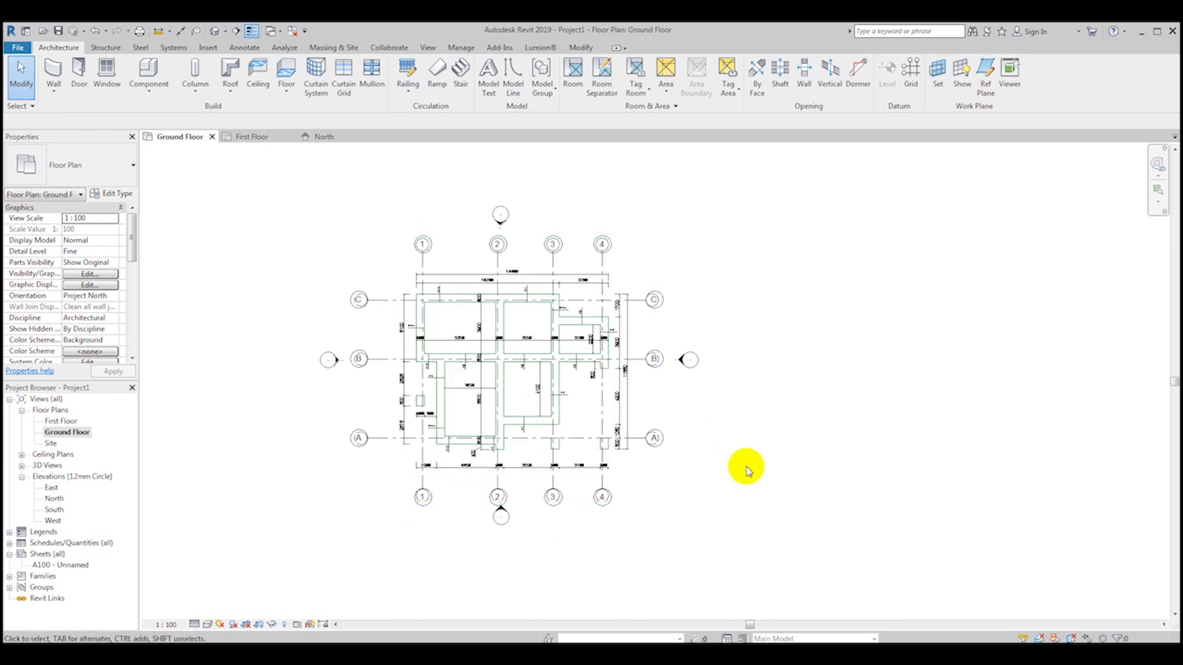
pyautogui.moveTo(748, 475); pyautogui.dragTo(745, 474, button='middle')
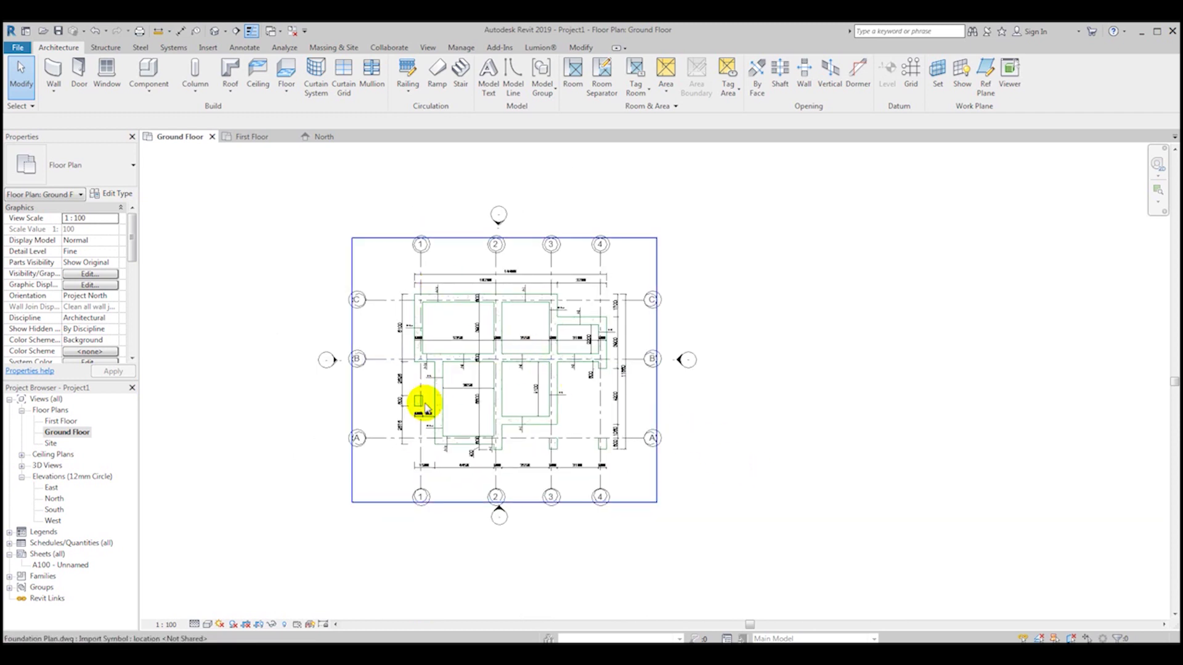
pyautogui.scroll(4, 454, 454)
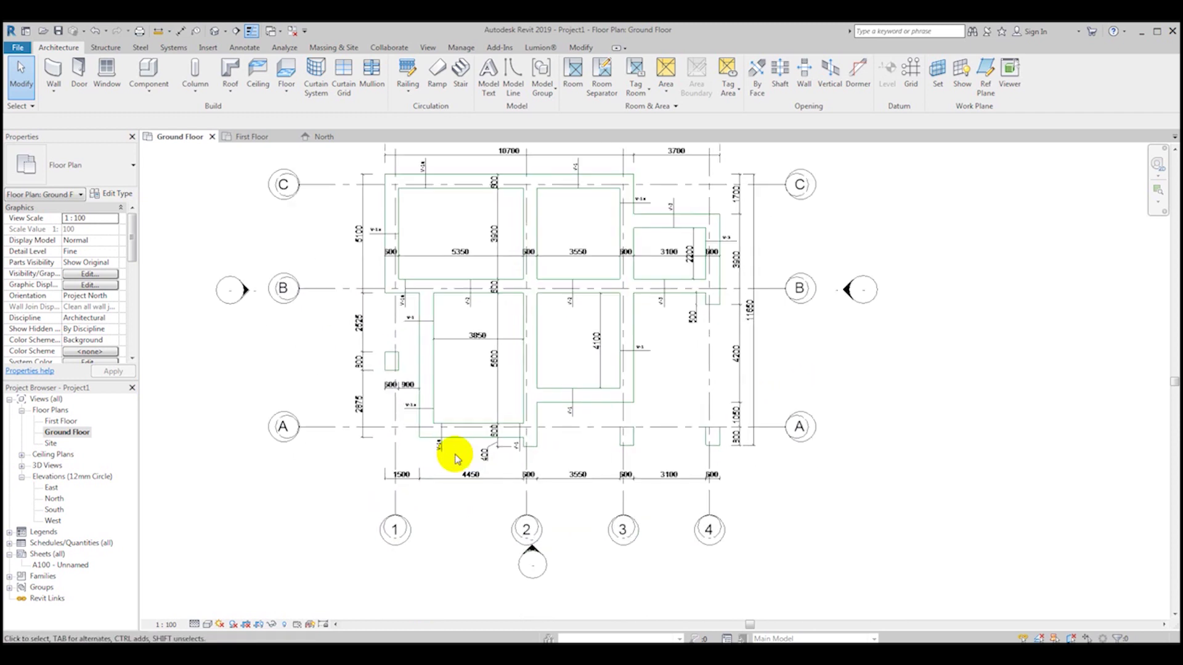
# - Temporarily isolate the linked Foundation Plan.dwg element in the Ground Floor plan
pyautogui.click(421, 437)
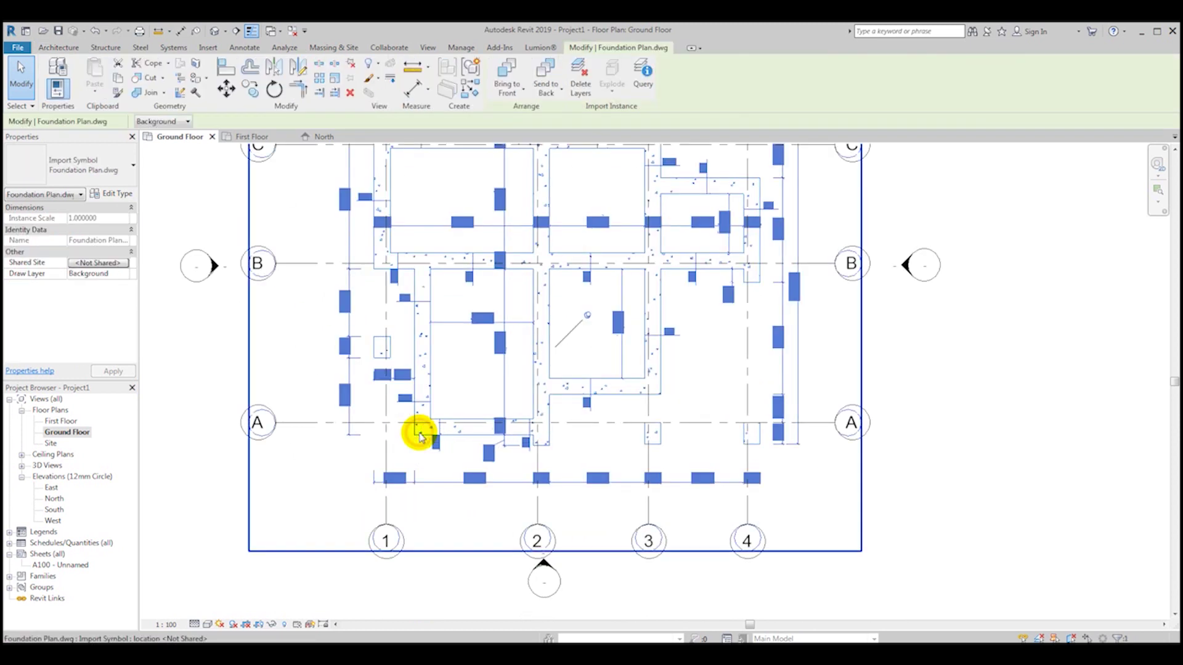
pyautogui.click(271, 624)
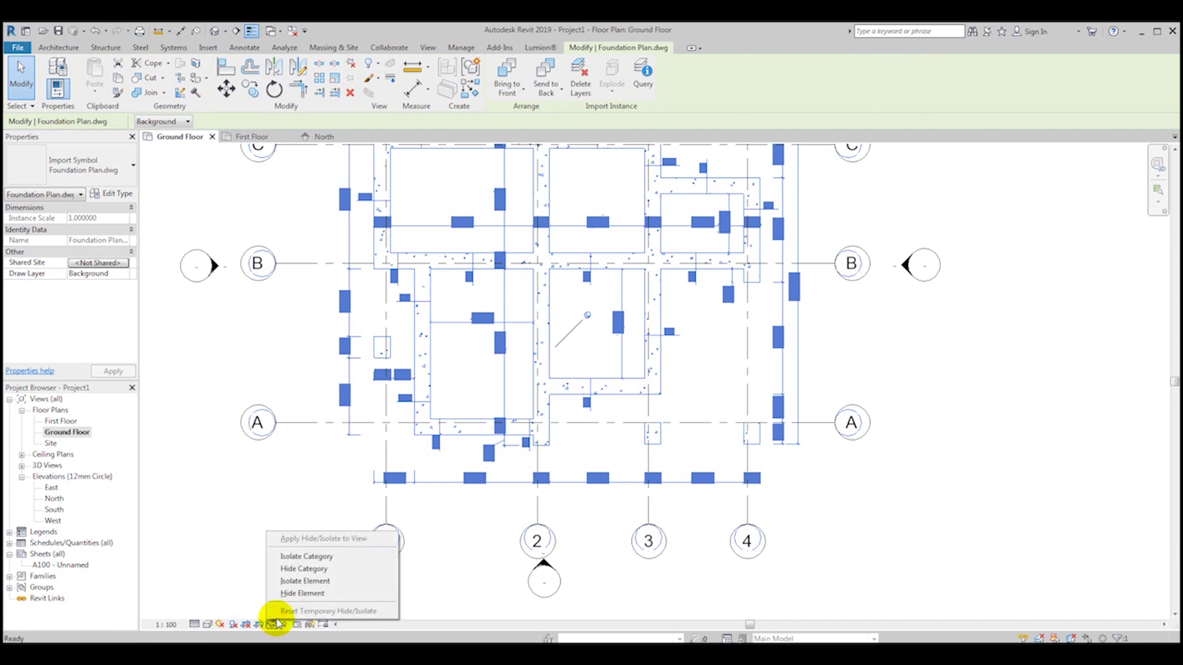
pyautogui.click(302, 586)
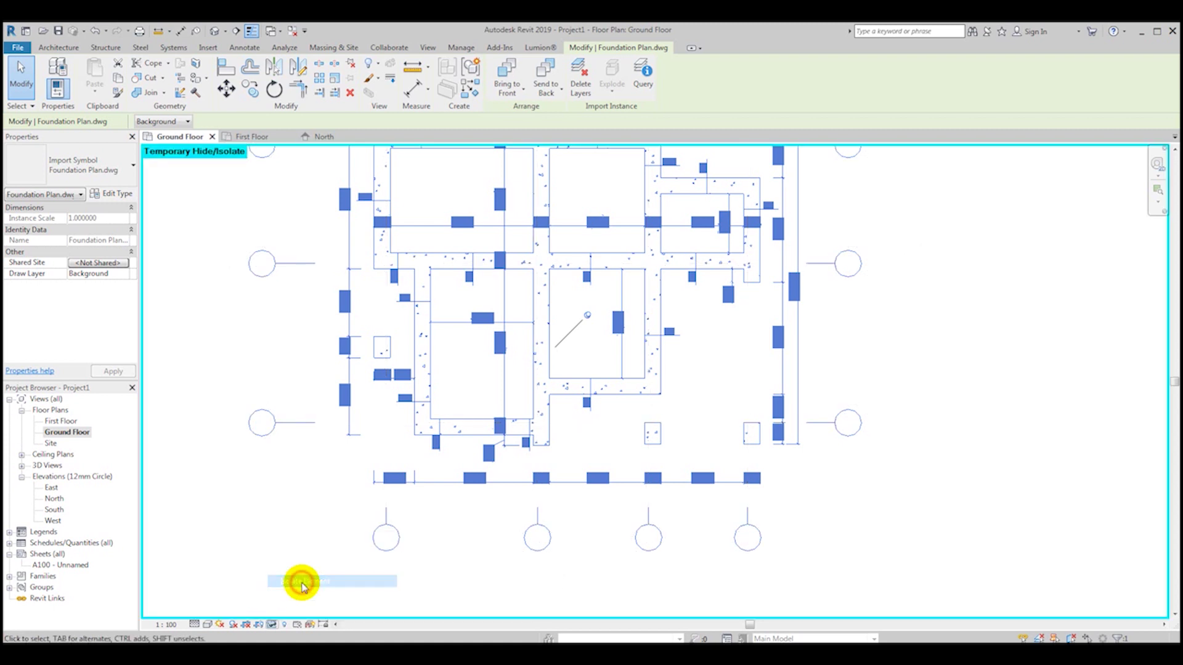
pyautogui.click(303, 521)
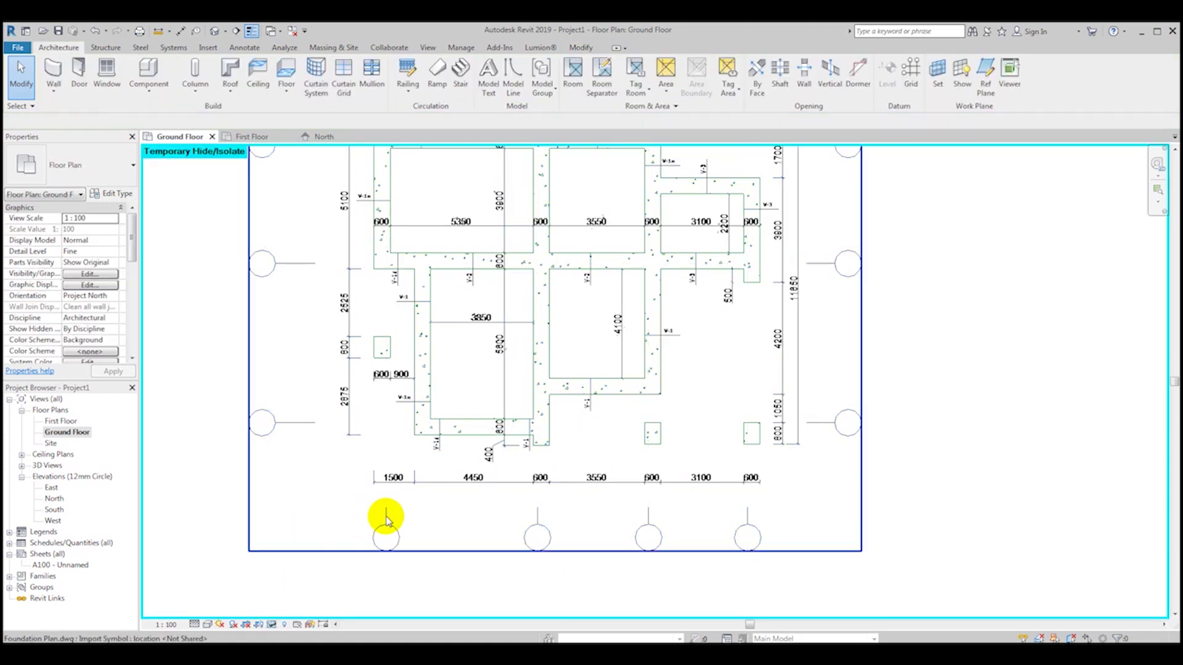
# - Query the Foundation Plan and hide in view the layer of its grid bubble stems and layer 0 of the bubble circles
pyautogui.moveTo(386, 520); pyautogui.dragTo(479, 500, button='middle')
pyautogui.scroll(2, 481, 511)
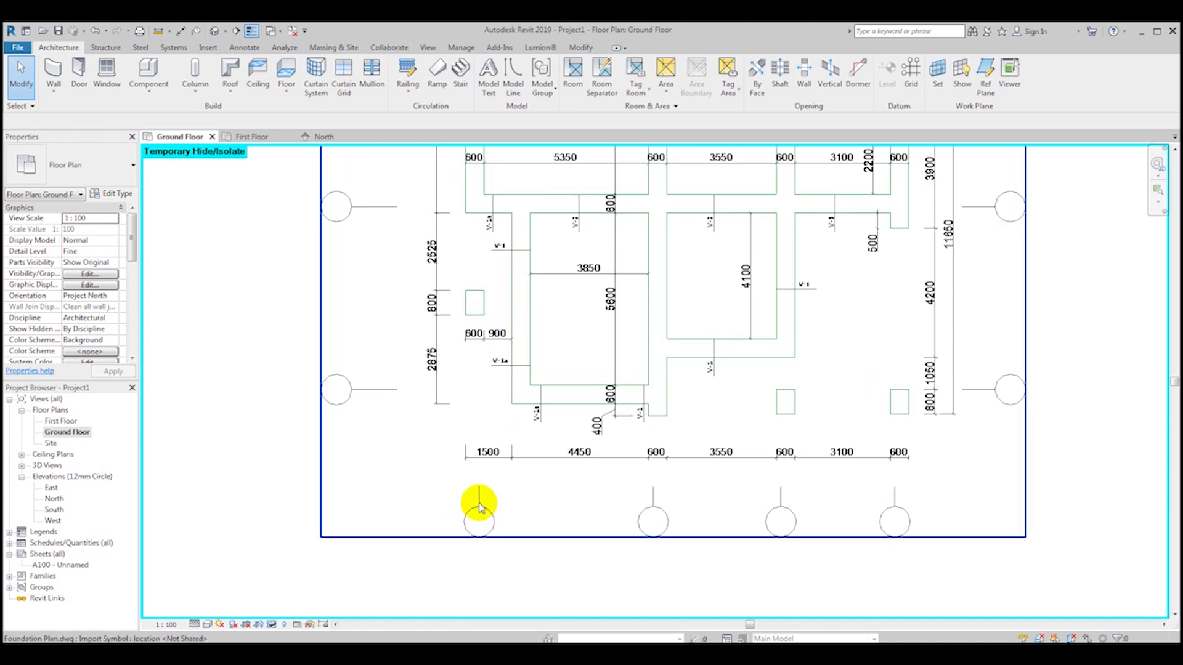
pyautogui.click(480, 504)
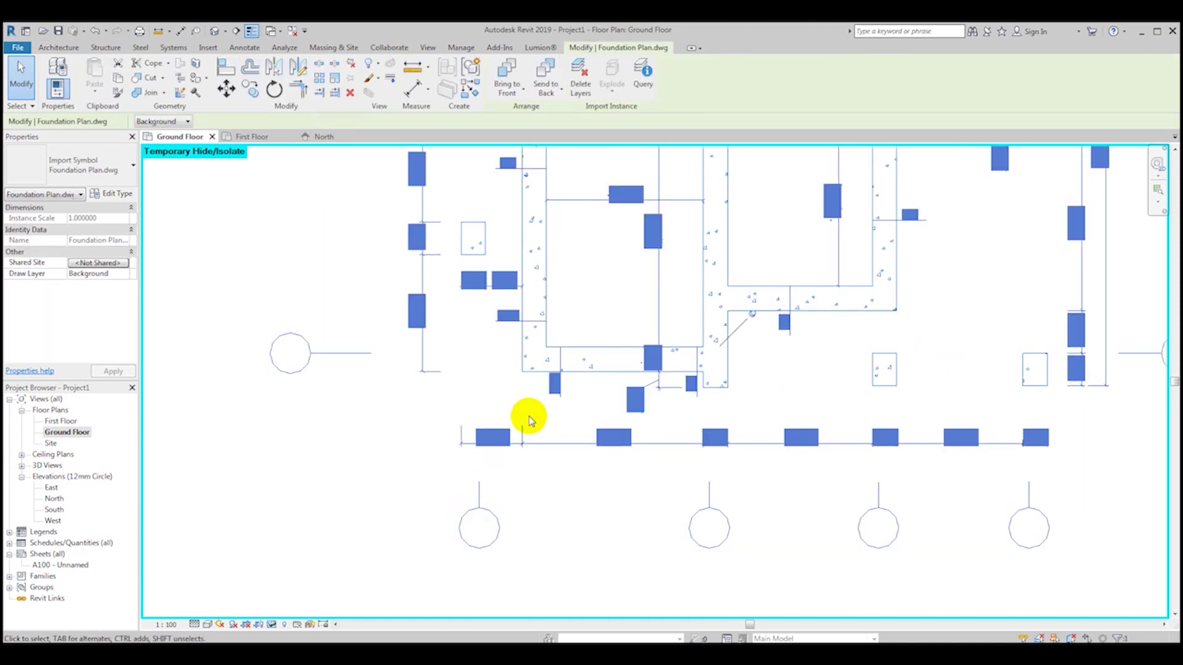
pyautogui.click(645, 92)
pyautogui.click(479, 498)
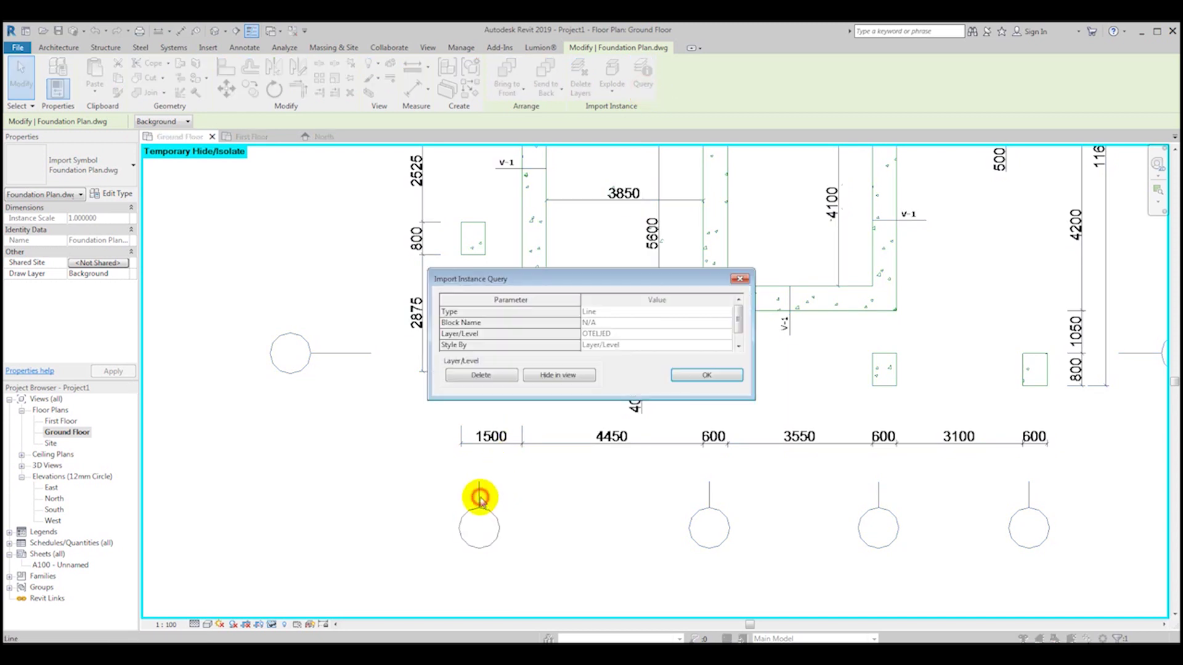
pyautogui.click(557, 376)
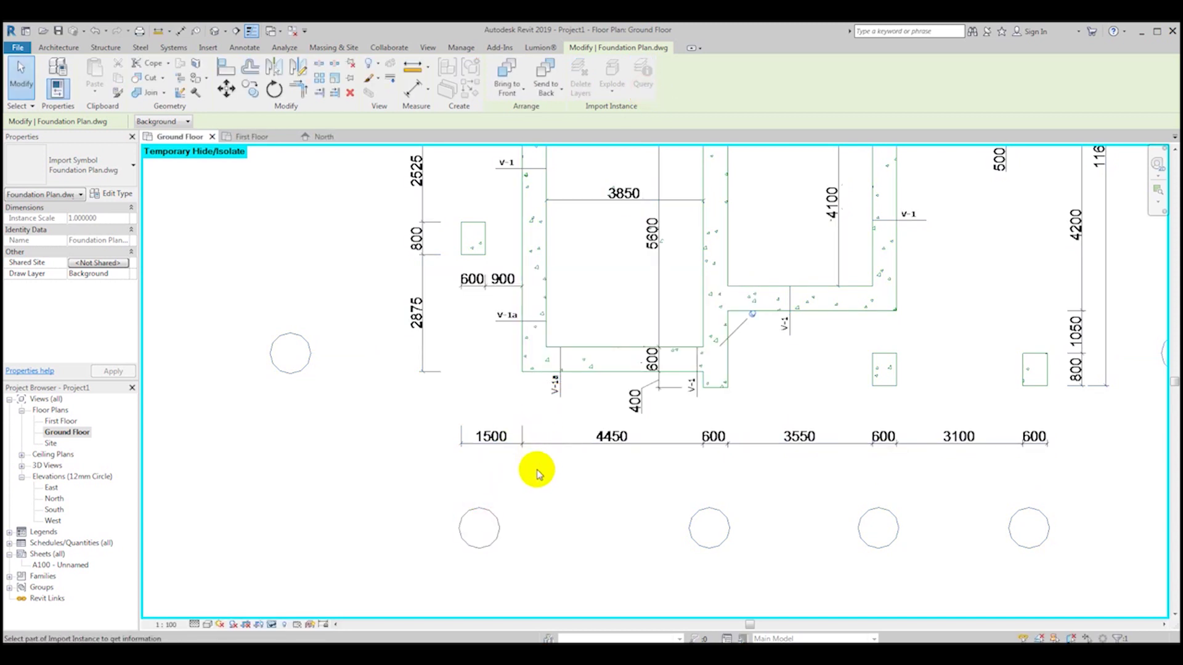
pyautogui.click(501, 527)
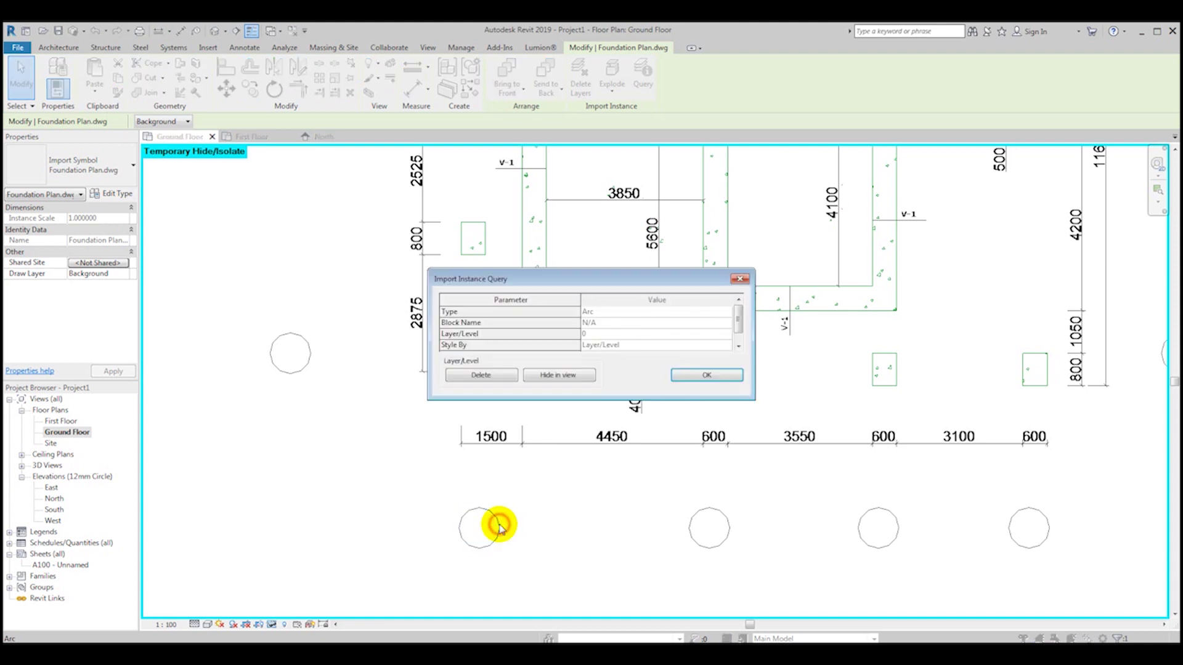
pyautogui.click(566, 377)
# - Check the isolated Foundation Plan's foundation outlines and dimensions for any leftover grid bubbles or lines
pyautogui.scroll(-5, 478, 520)
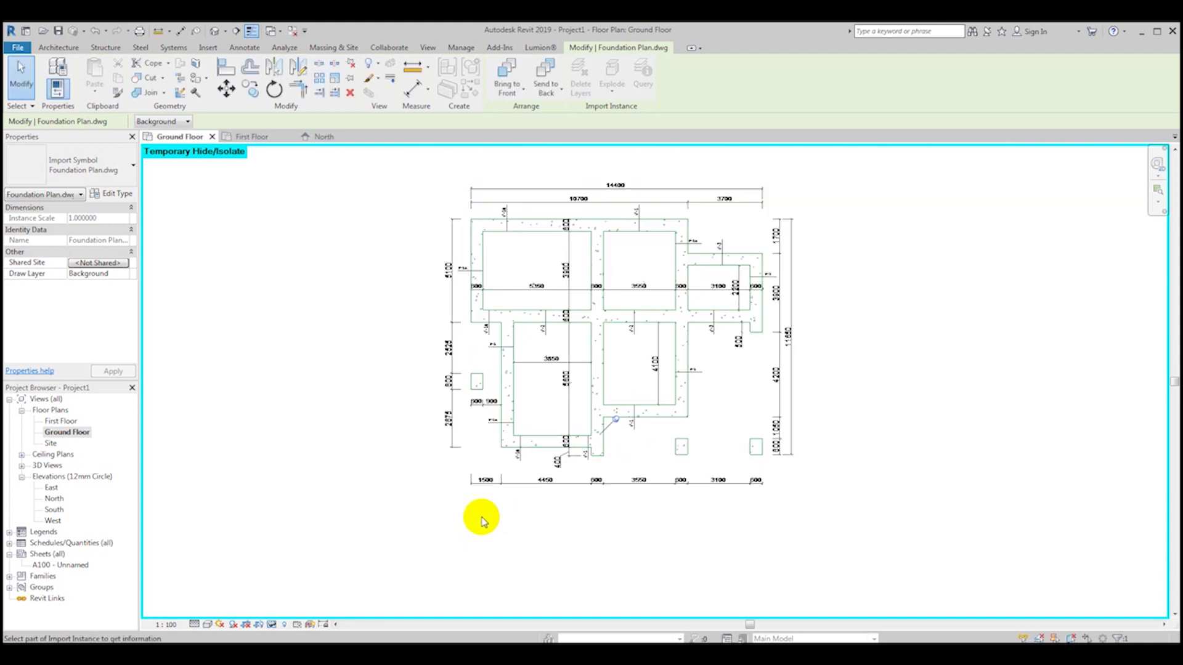
pyautogui.scroll(3, 450, 240)
pyautogui.scroll(-3, 343, 329)
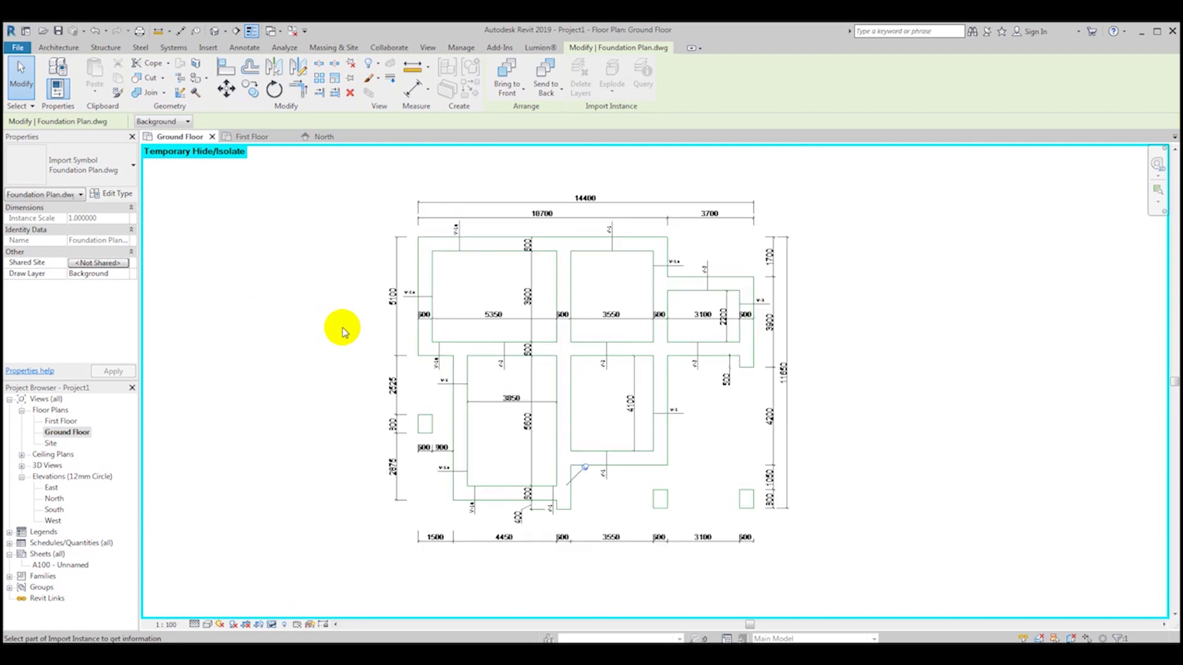
pyautogui.scroll(2, 446, 222)
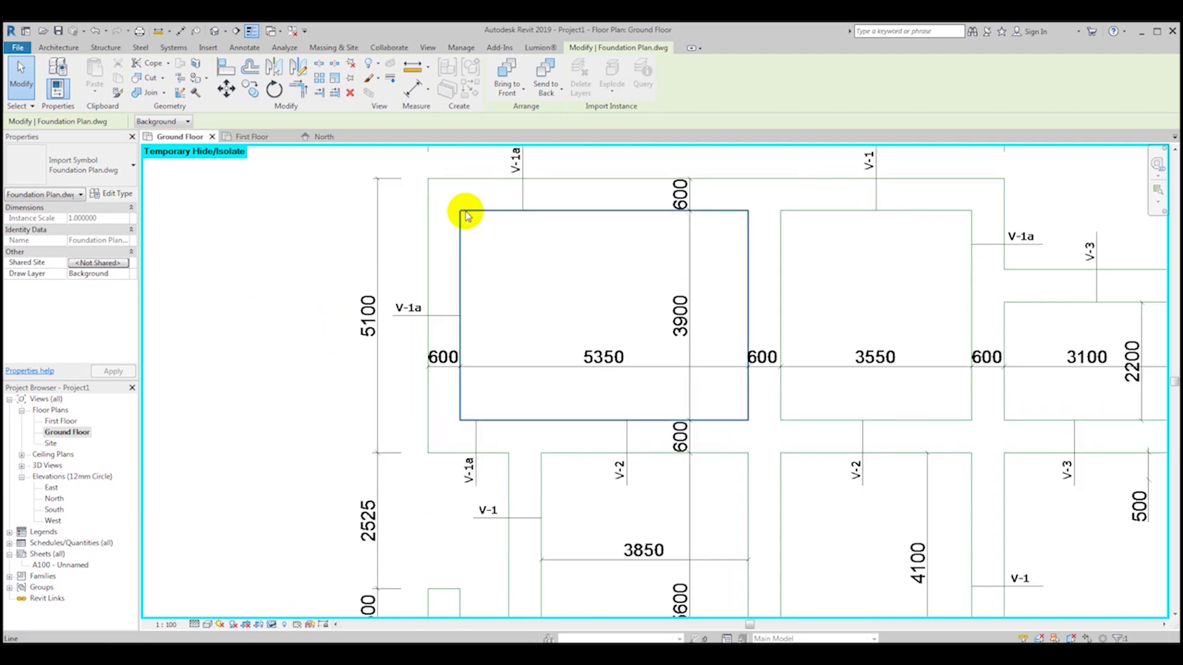
pyautogui.scroll(-3, 390, 345)
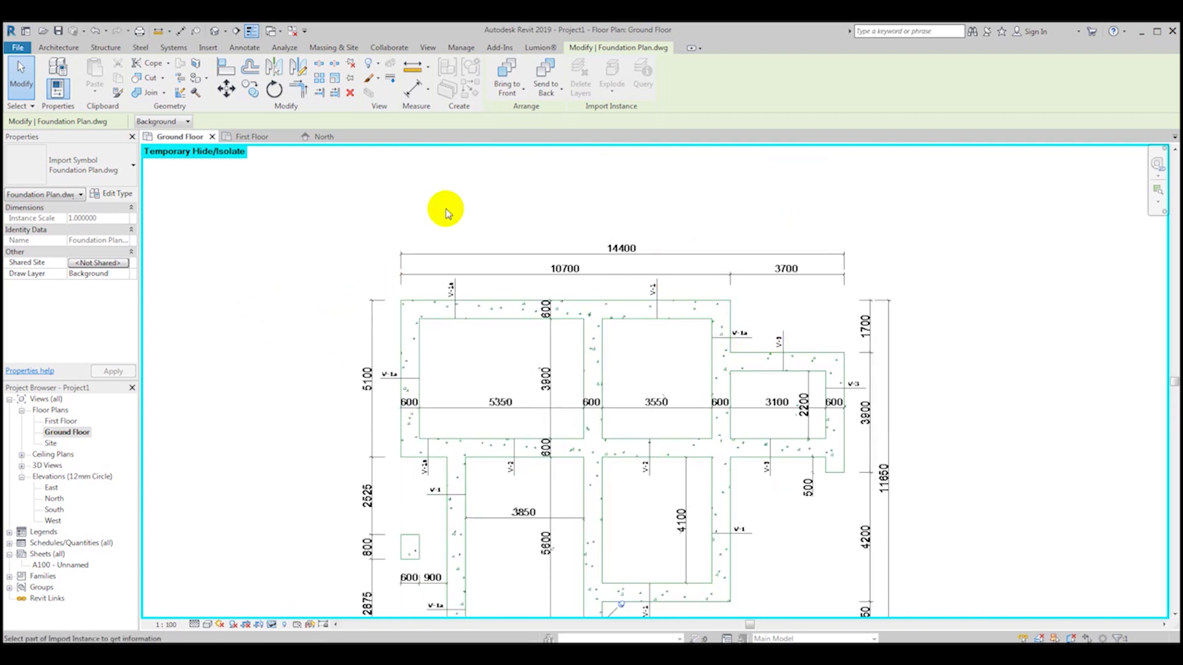
pyautogui.scroll(-2, 491, 230)
pyautogui.scroll(2, 370, 288)
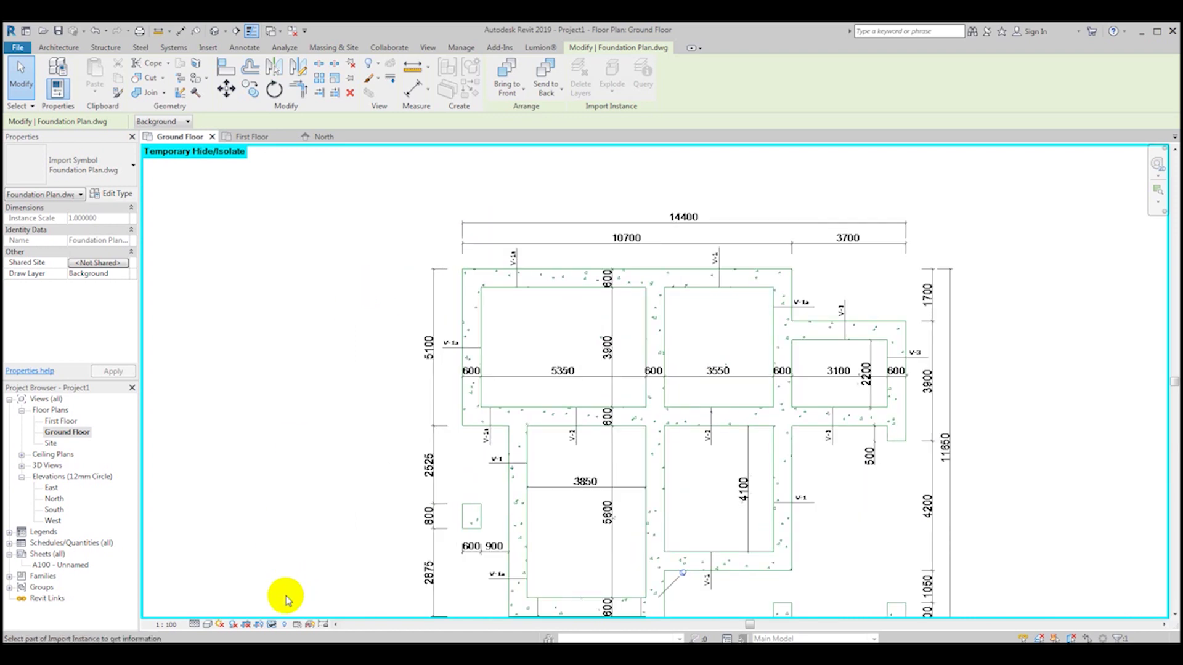
# - Reset the temporary hide/isolate in the Ground Floor plan and deselect the linked Foundation Plan
pyautogui.scroll(2, 312, 330)
pyautogui.click(273, 627)
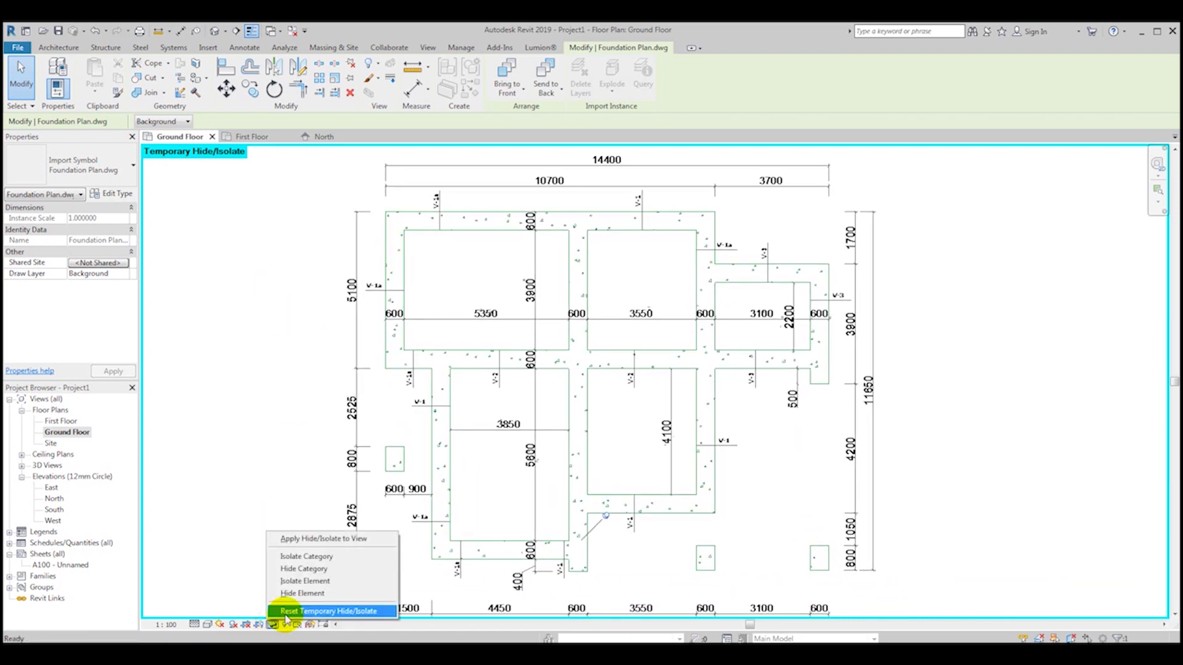
pyautogui.click(288, 611)
pyautogui.press('Escape')
pyautogui.scroll(-2, 376, 359)
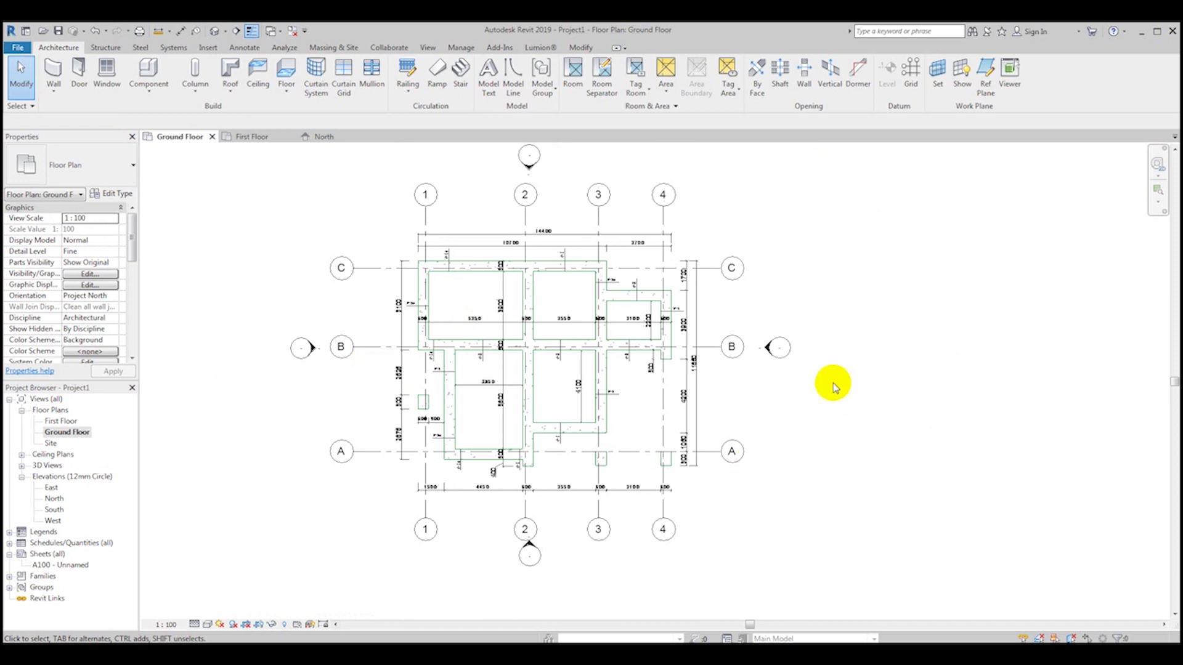
# - Shorten the aligned lower ends of grids 1–4 by moving grid 2's endpoint so the bubbles clear the south elevation marker
pyautogui.scroll(-2, 546, 431)
pyautogui.scroll(3, 533, 517)
pyautogui.scroll(2, 453, 404)
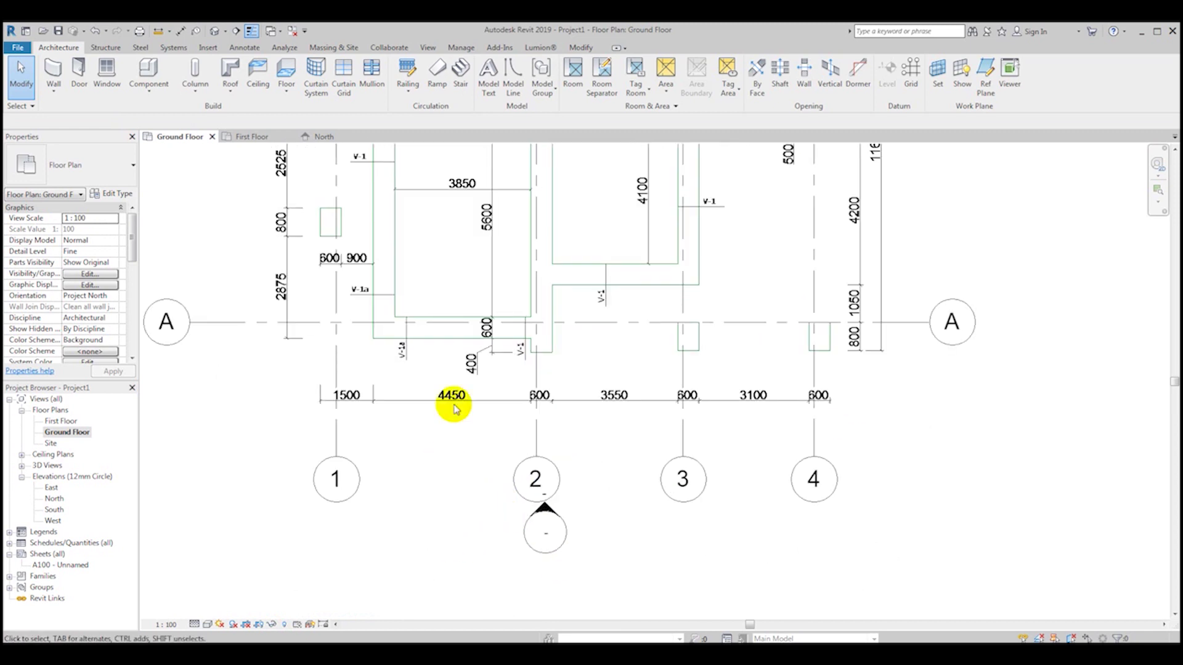
pyautogui.scroll(-4, 520, 475)
pyautogui.scroll(3, 480, 504)
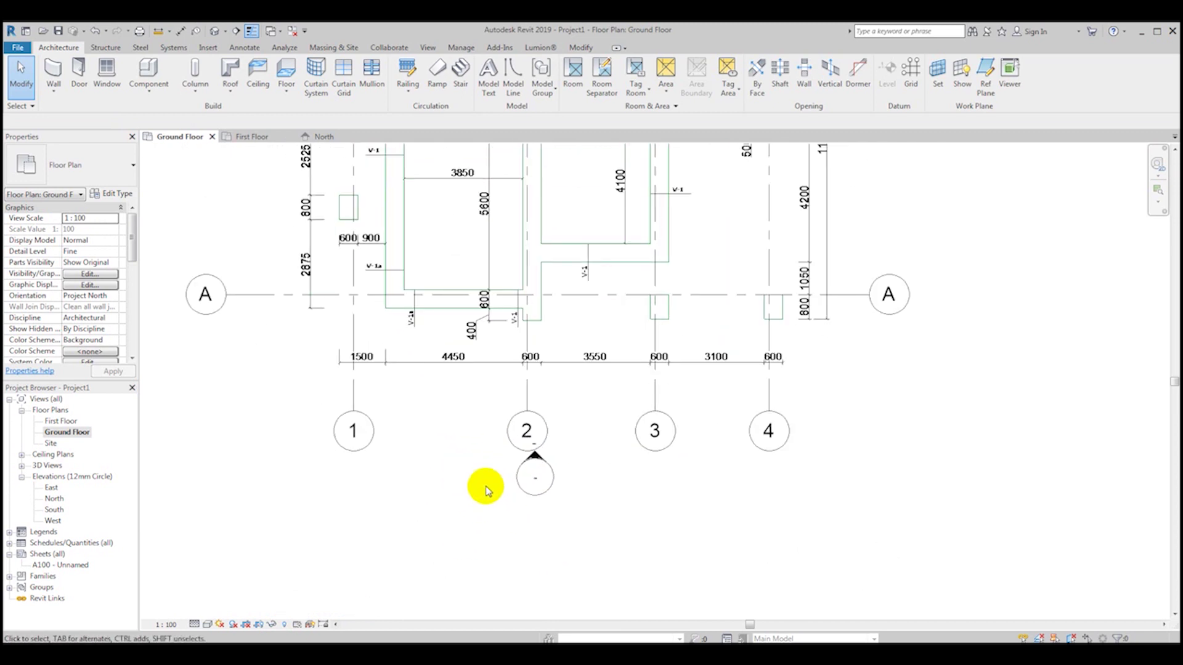
pyautogui.click(529, 410)
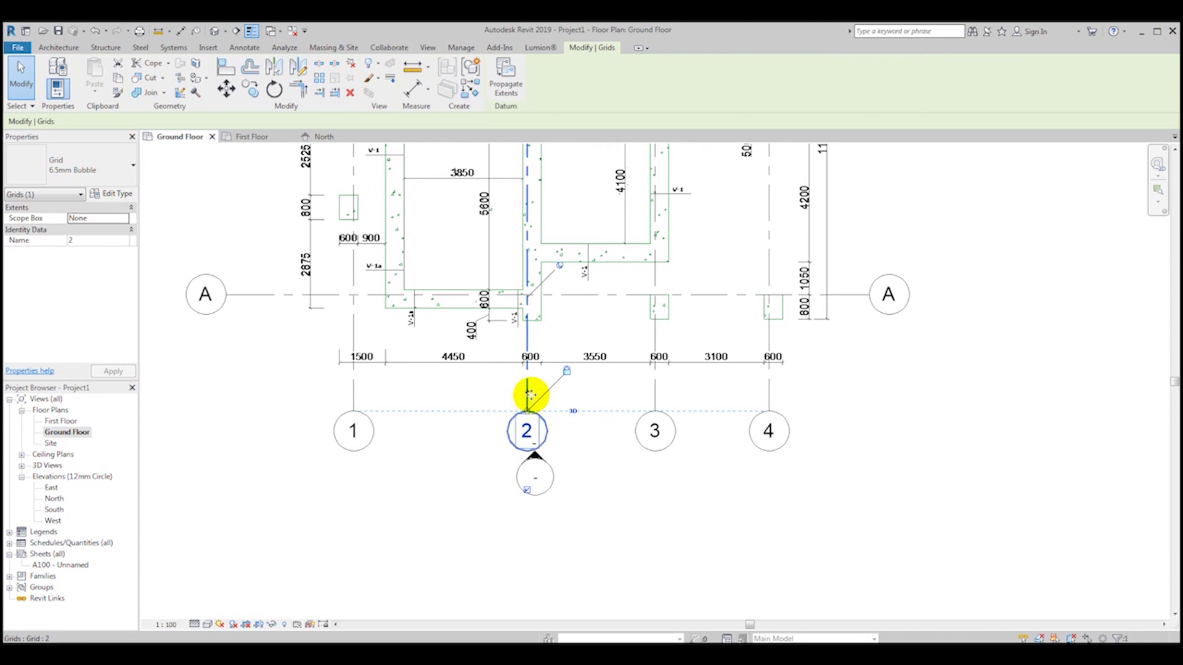
pyautogui.click(436, 467)
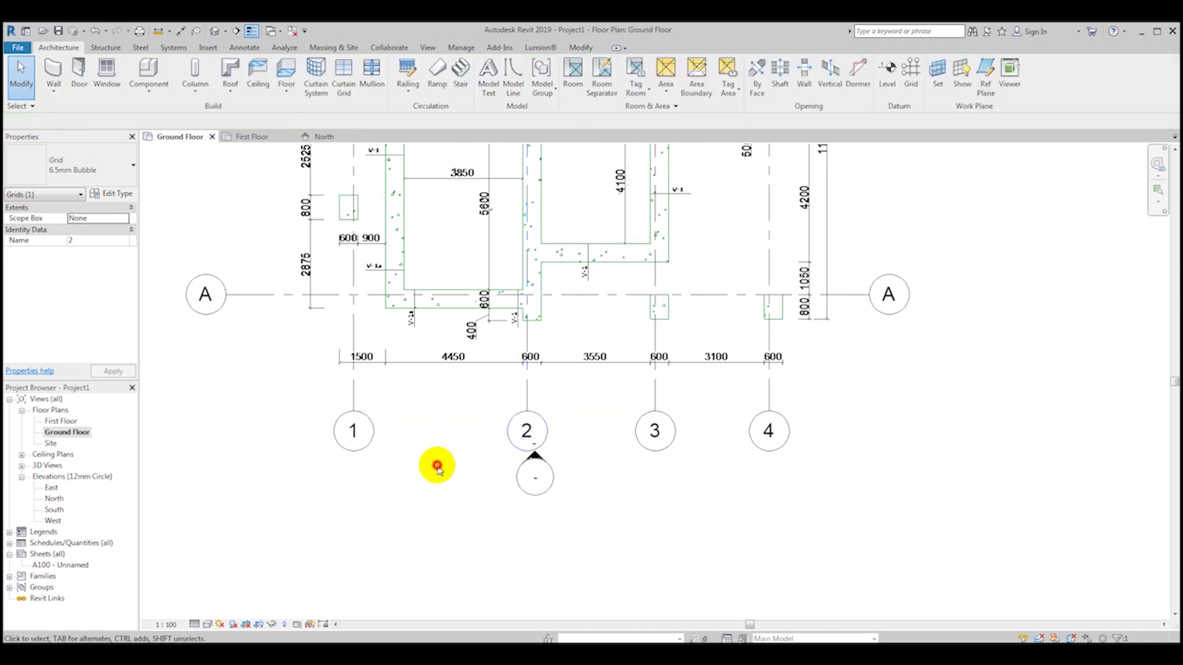
pyautogui.scroll(-3, 435, 466)
pyautogui.click(498, 415)
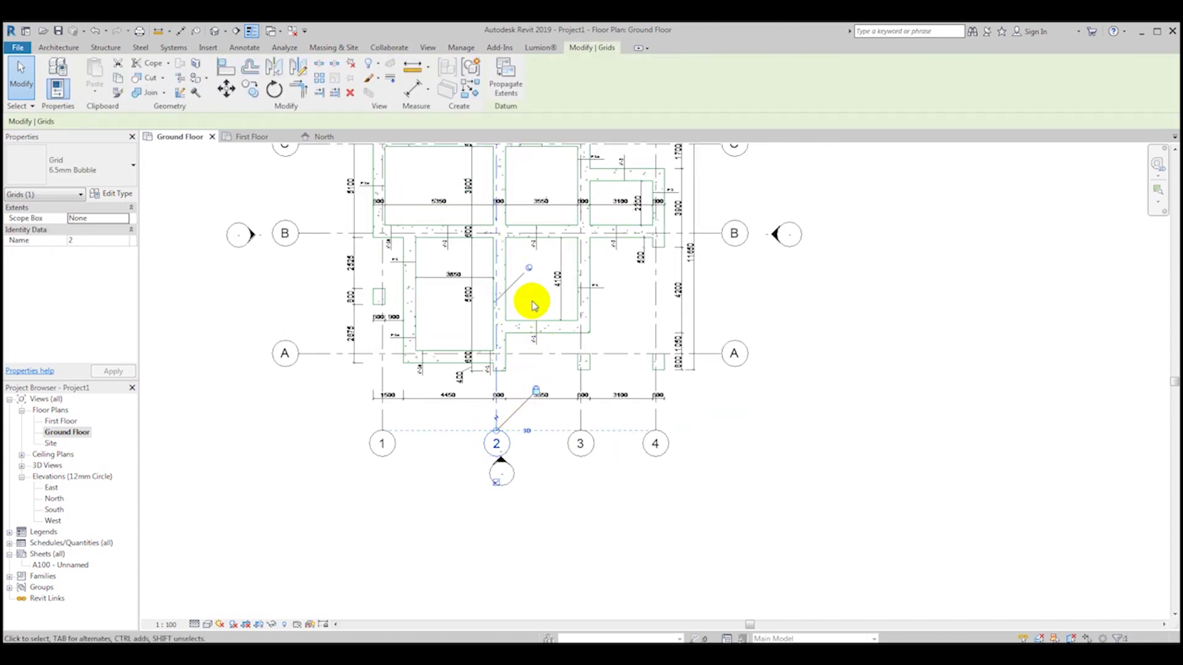
pyautogui.scroll(3, 499, 425)
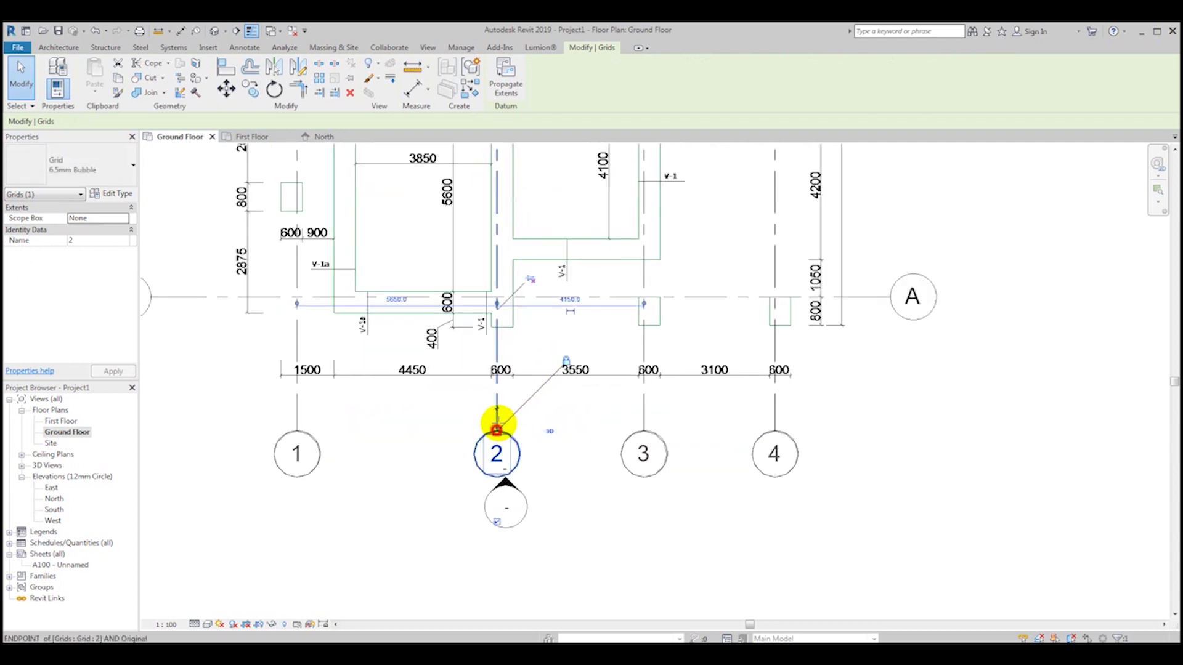
pyautogui.moveTo(498, 414); pyautogui.dragTo(497, 409)
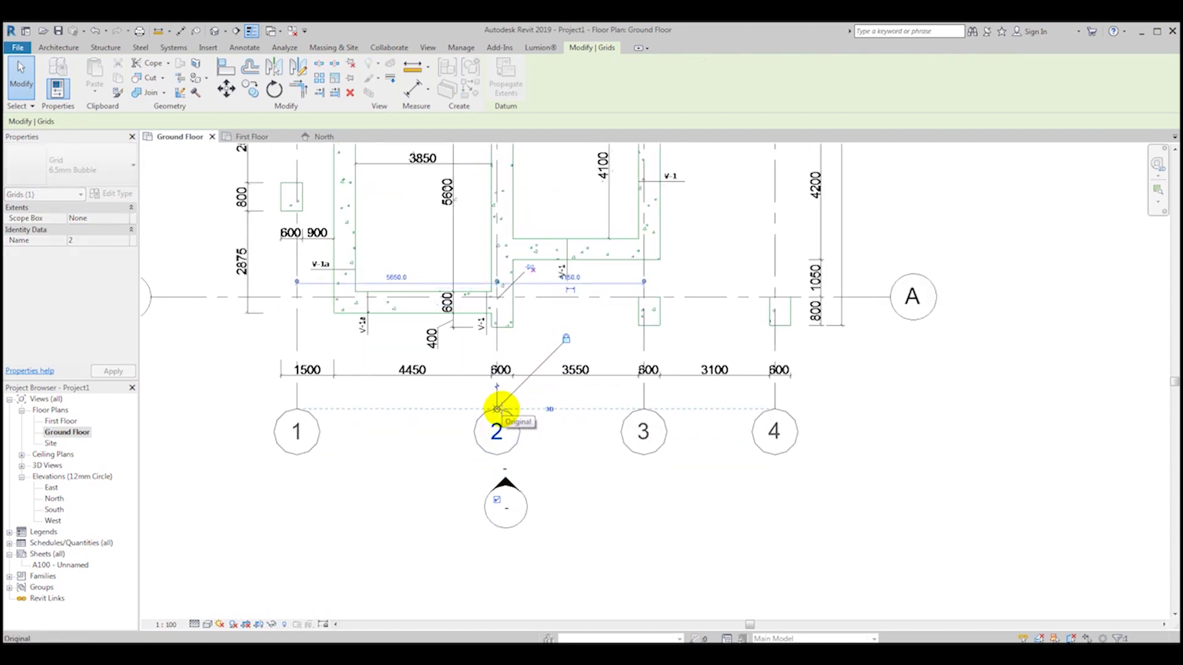
pyautogui.scroll(-4, 500, 408)
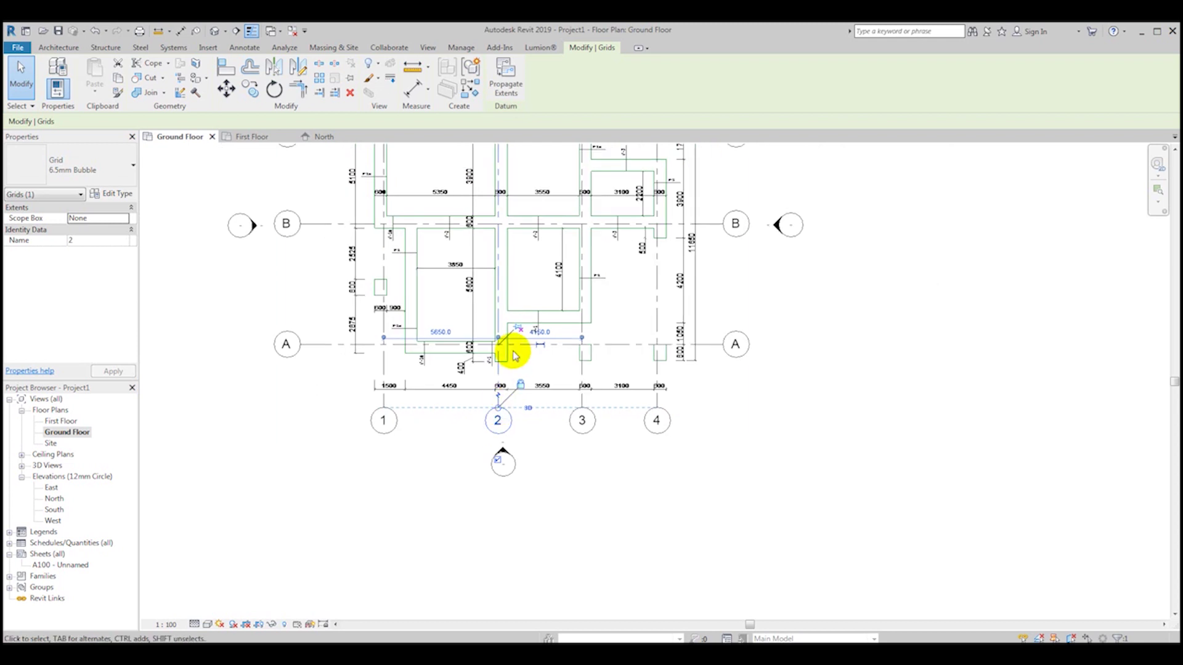
pyautogui.click(539, 474)
# - Select the west elevation marker and examine its view line and far extent around the foundation plan
pyautogui.scroll(-4, 541, 493)
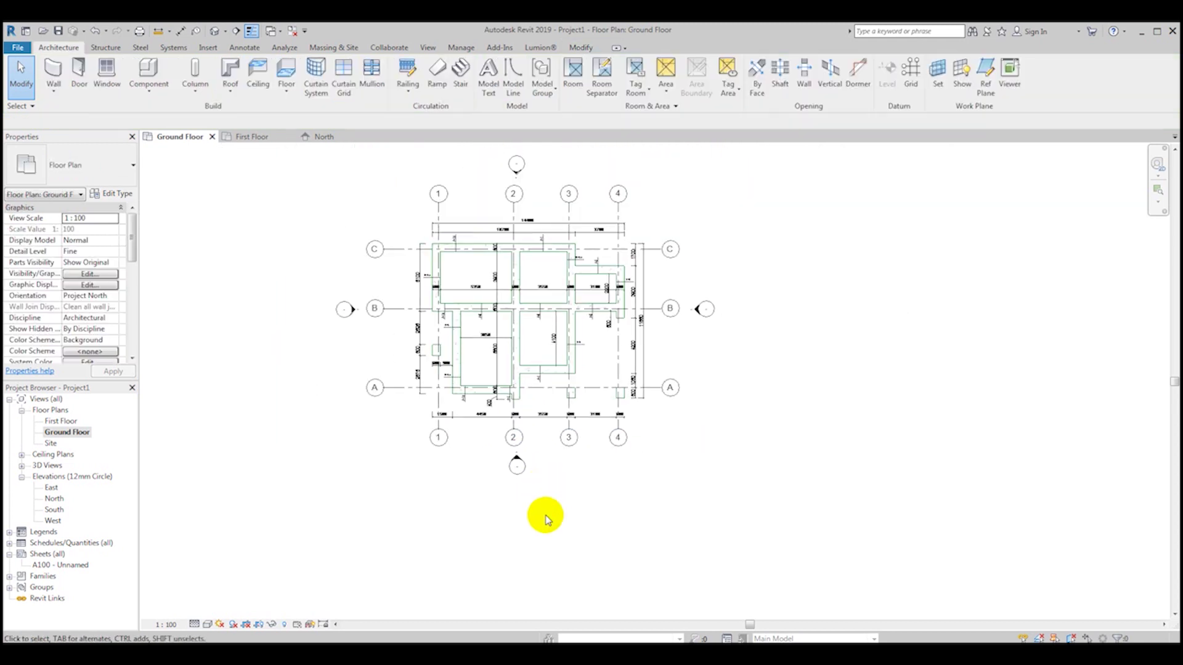
pyautogui.scroll(5, 353, 311)
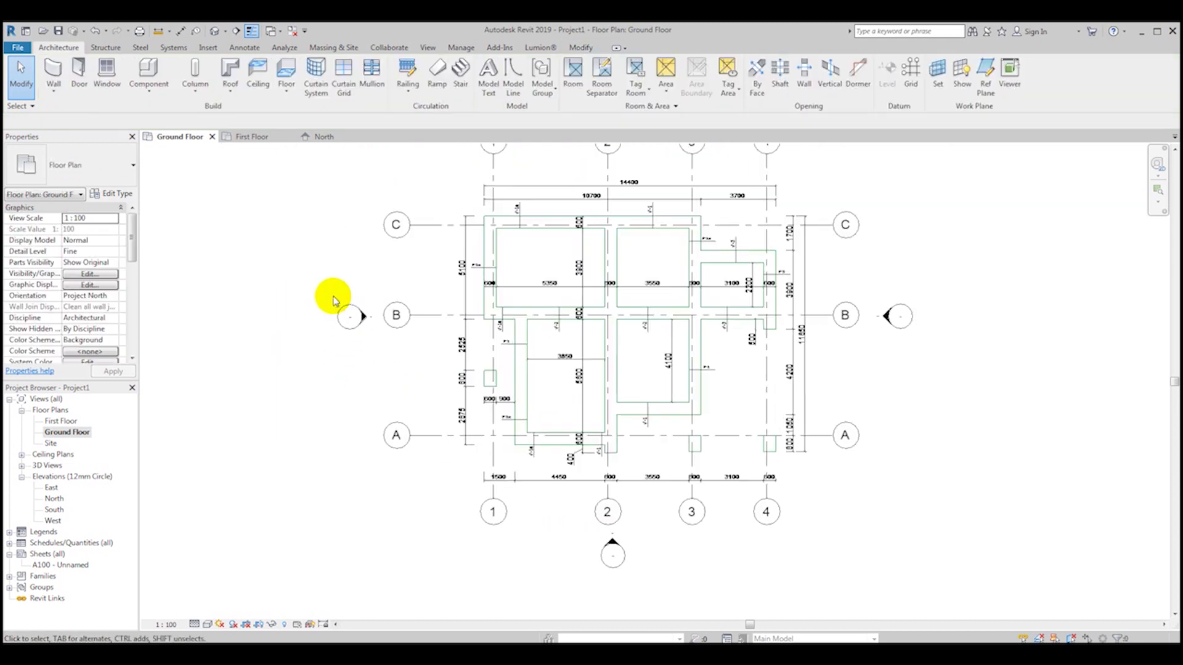
pyautogui.click(363, 321)
pyautogui.scroll(-7, 365, 318)
pyautogui.scroll(4, 462, 277)
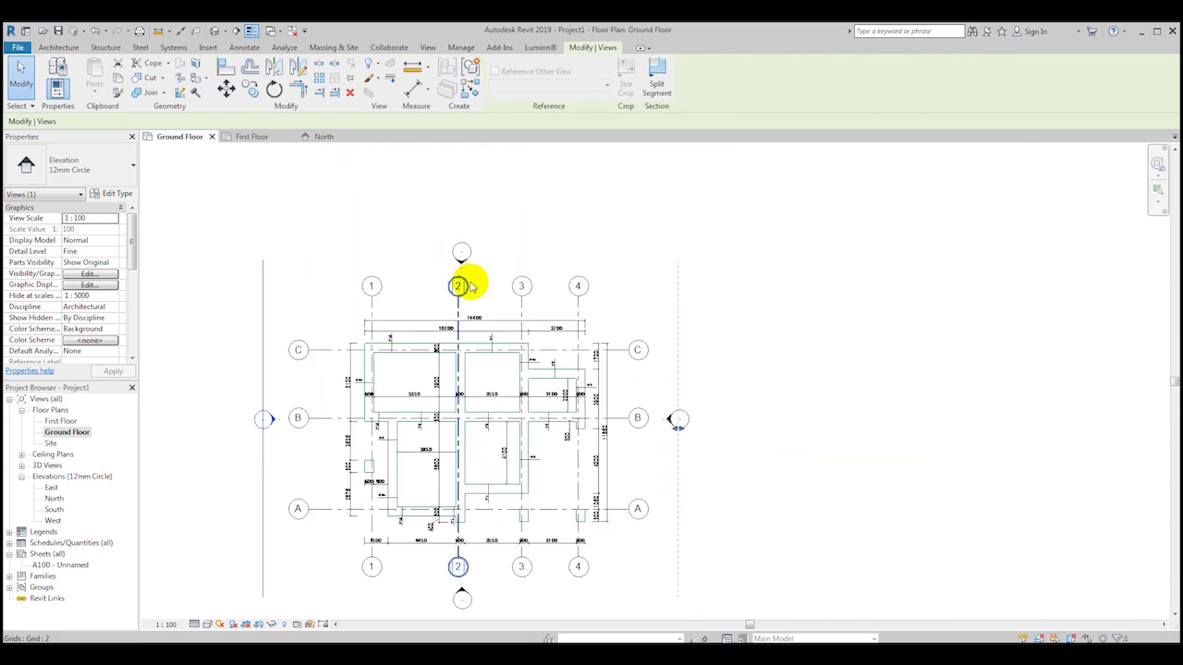
pyautogui.scroll(-4, 462, 252)
pyautogui.click(232, 475)
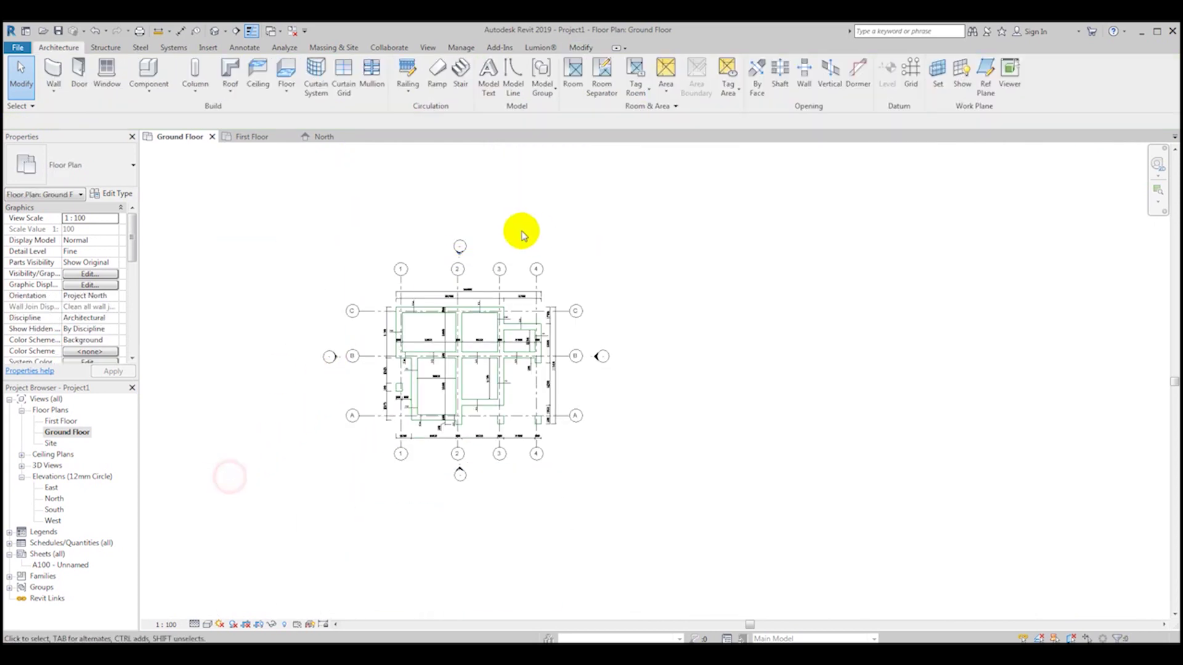
# - Go to the North elevation view from the elevation marker above grid 2
pyautogui.scroll(3, 519, 234)
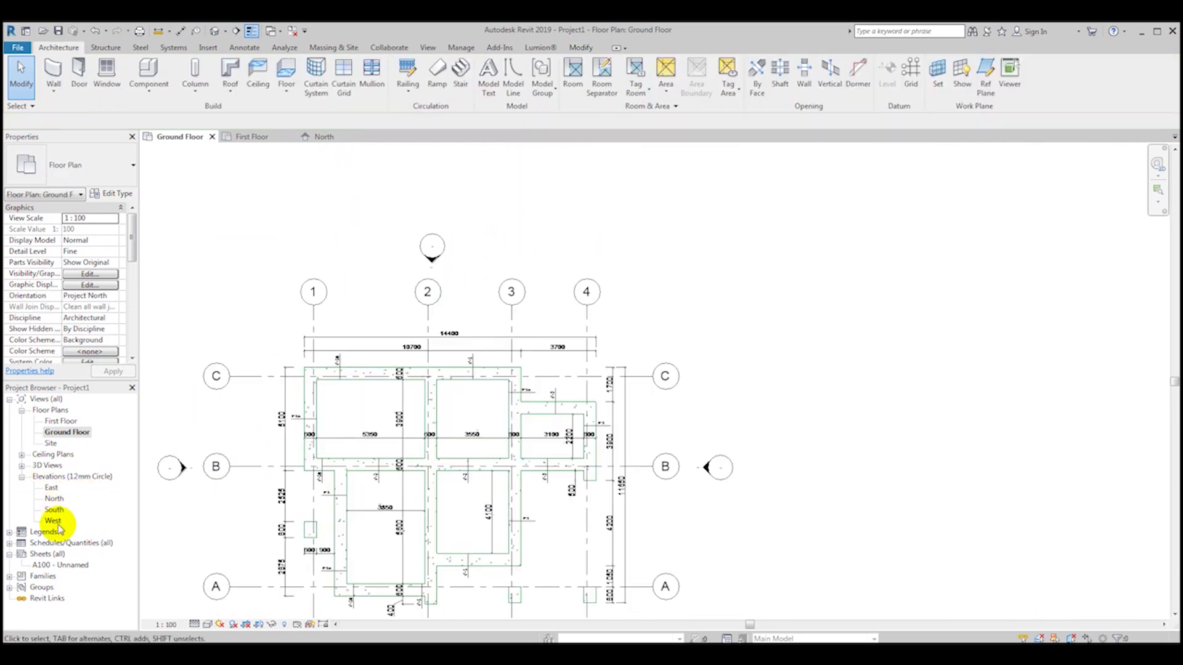
pyautogui.scroll(2, 431, 265)
pyautogui.click(426, 262)
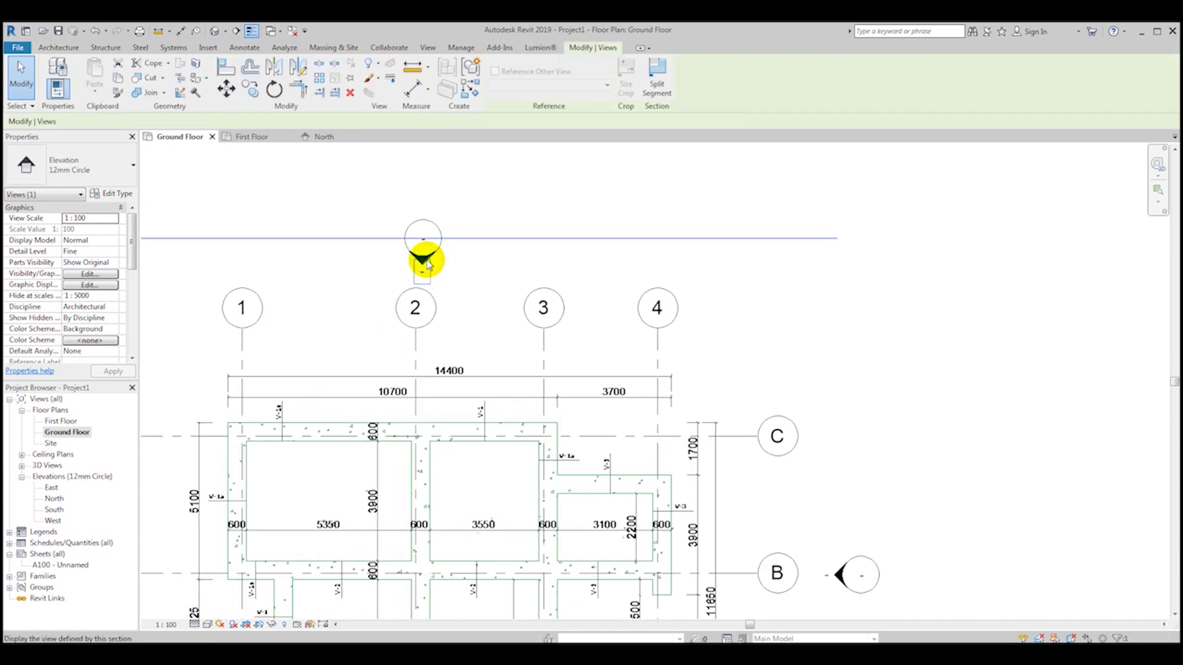
pyautogui.scroll(-3, 426, 262)
pyautogui.rightClick(427, 263)
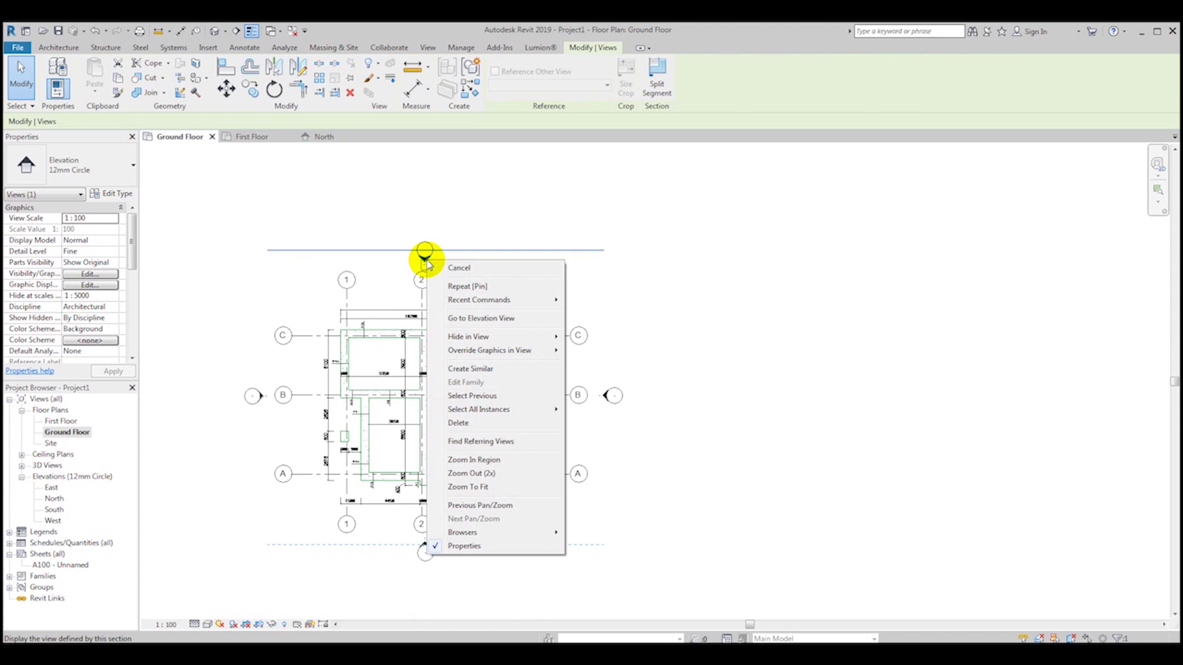
pyautogui.click(475, 321)
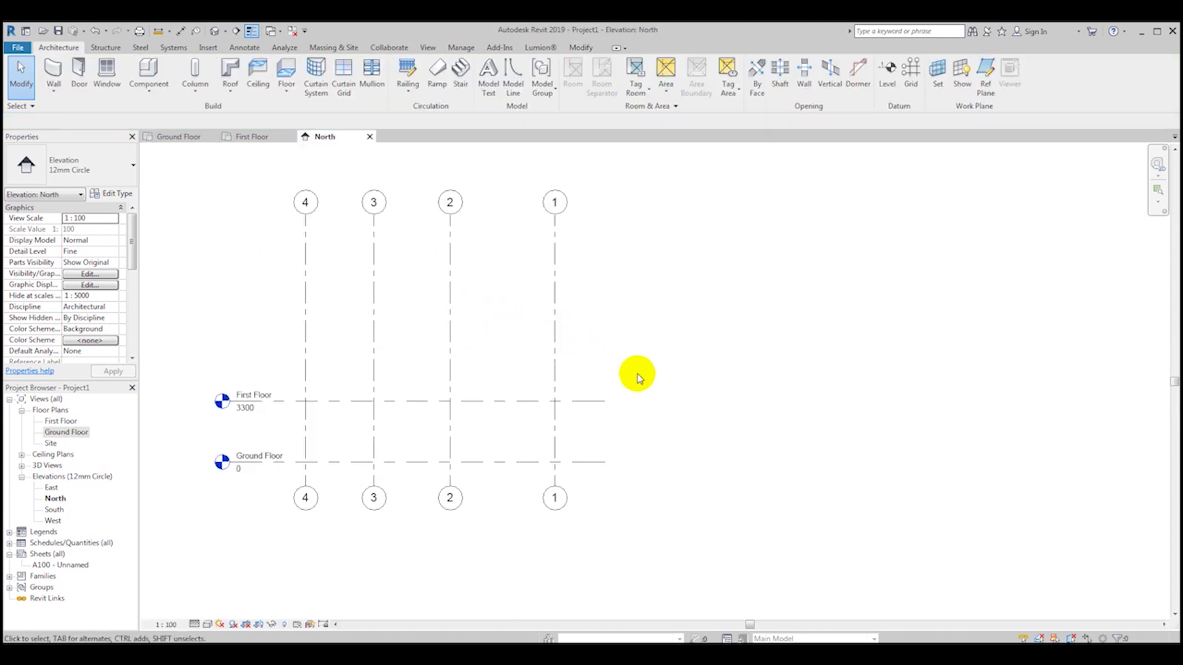
# - Examine in the North elevation how grids 1–4 extend across the Ground Floor and First Floor levels, including grid 4's end controls
pyautogui.moveTo(634, 372); pyautogui.dragTo(754, 333, button='middle')
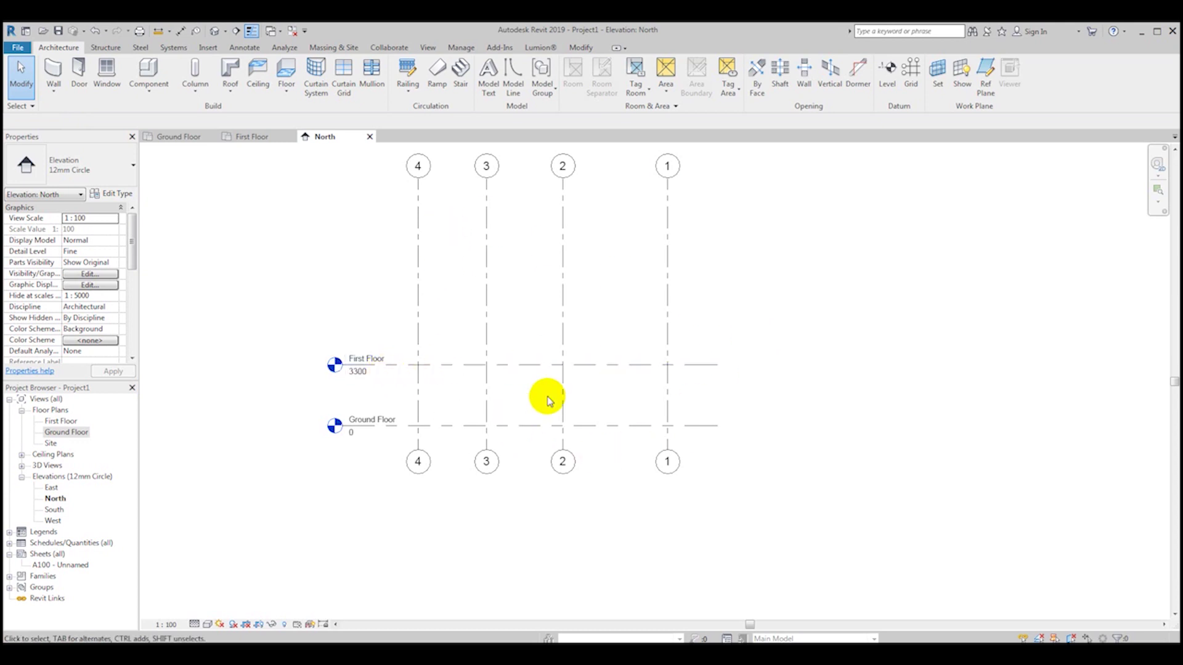
pyautogui.scroll(1, 409, 405)
pyautogui.scroll(1, 406, 400)
pyautogui.scroll(-2, 396, 388)
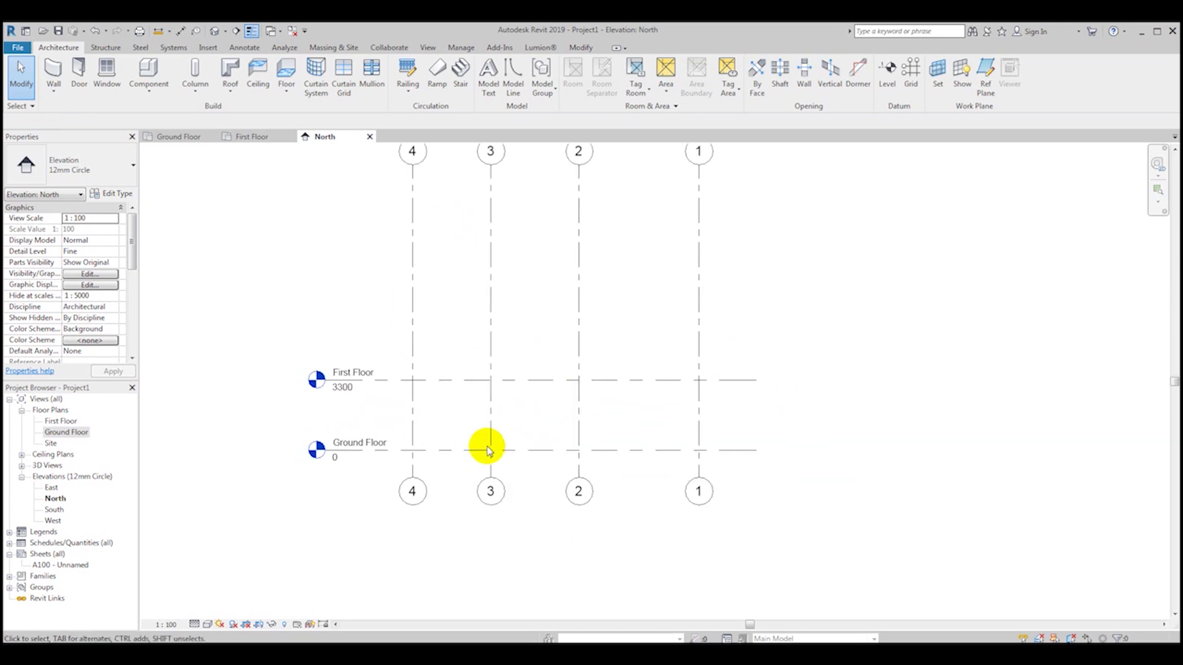
pyautogui.click(291, 443)
pyautogui.scroll(1, 308, 456)
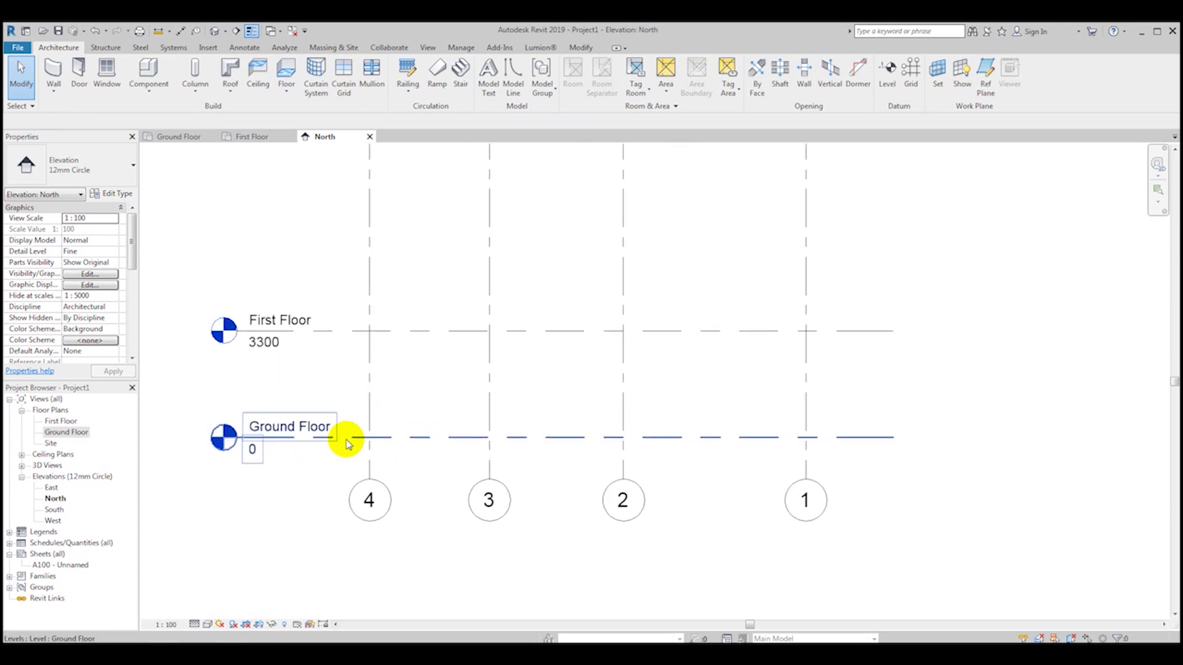
pyautogui.scroll(-2, 346, 435)
pyautogui.click(353, 312)
pyautogui.scroll(2, 354, 296)
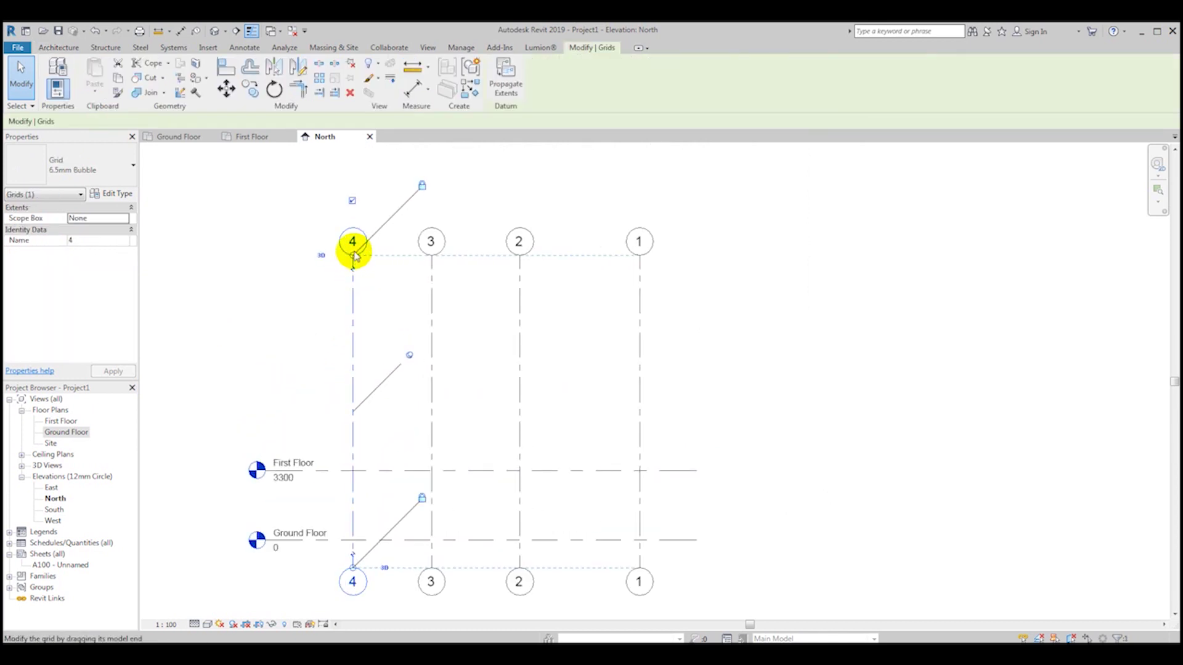
pyautogui.scroll(-2, 354, 255)
pyautogui.click(673, 331)
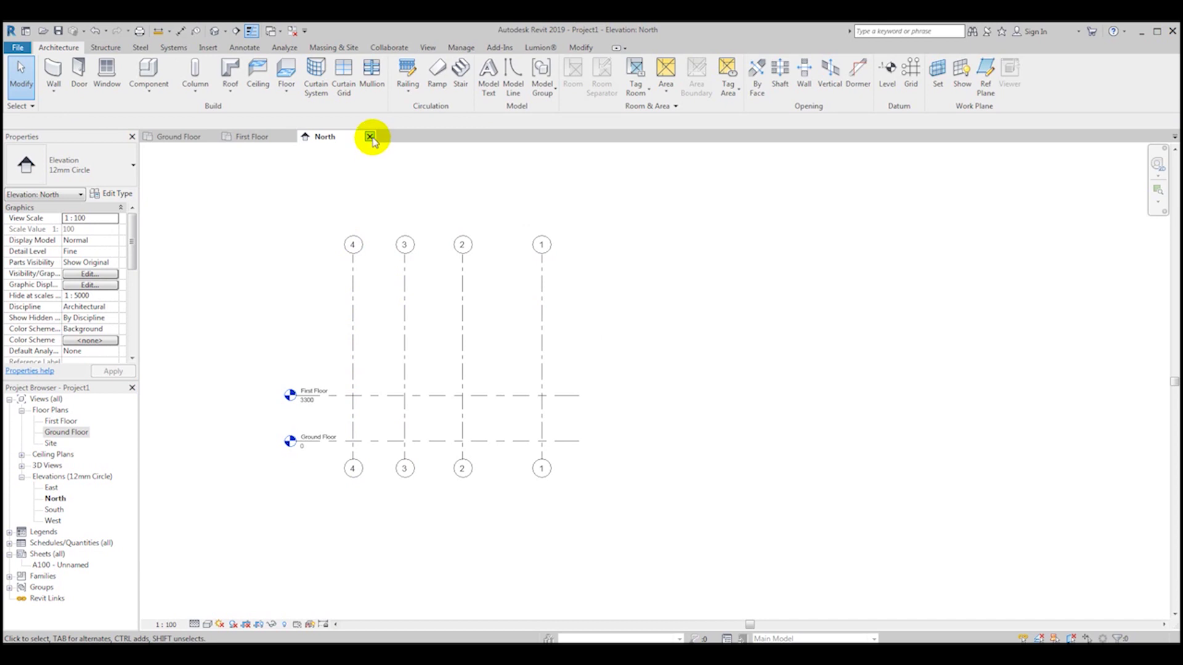
# - Close the North elevation view and review the foundation outlines and grids in the Ground Floor plan
pyautogui.click(369, 136)
pyautogui.scroll(-1, 678, 511)
pyautogui.scroll(3, 529, 402)
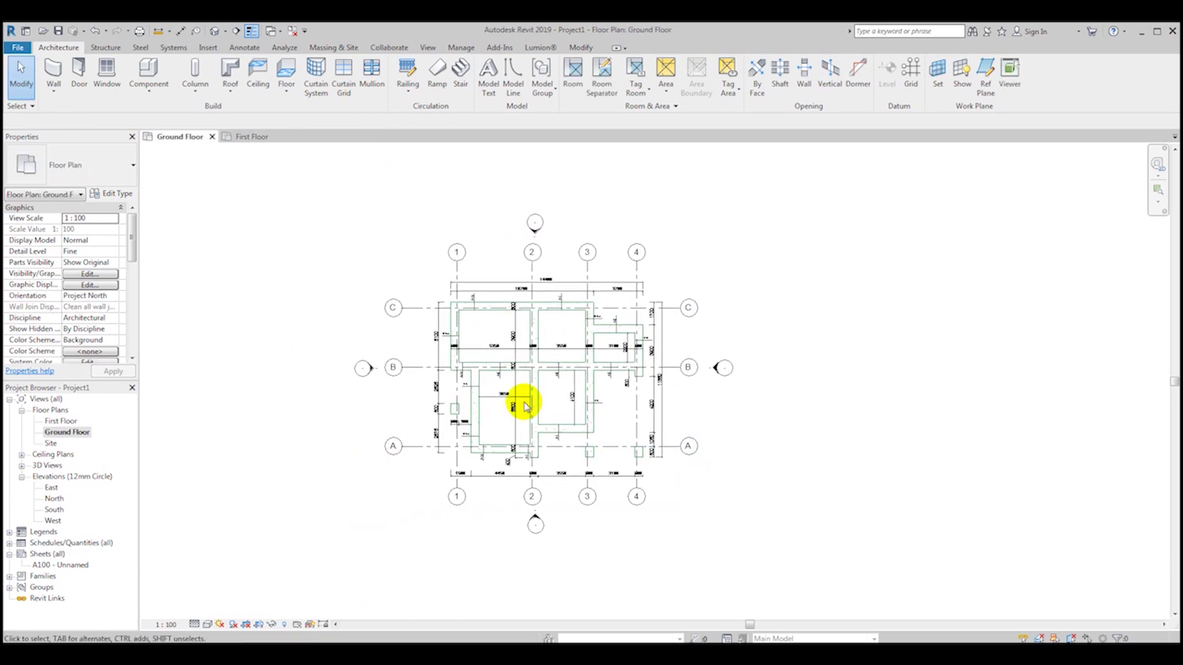
pyautogui.scroll(4, 441, 454)
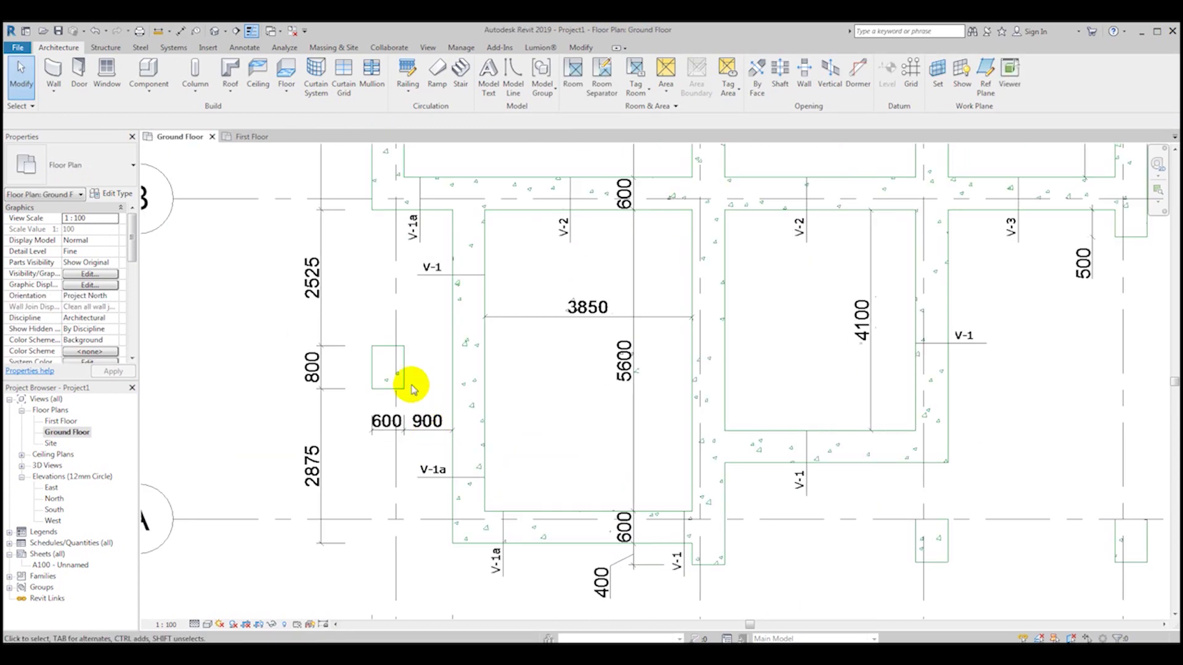
pyautogui.scroll(-5, 413, 388)
pyautogui.scroll(2, 401, 370)
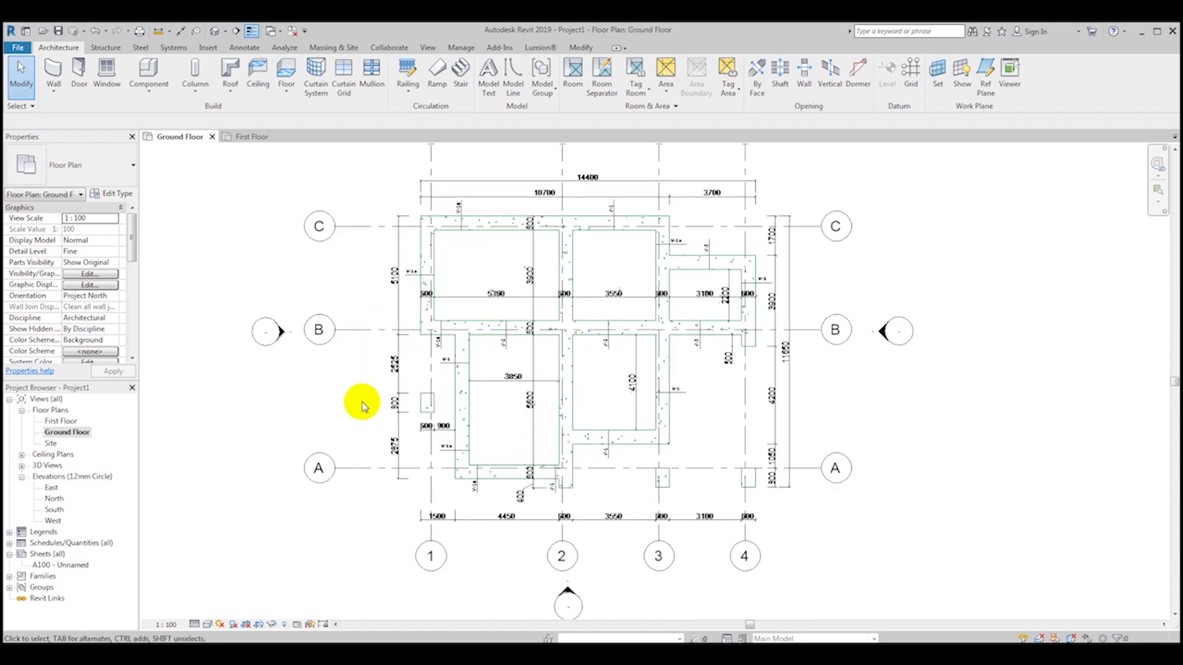
pyautogui.scroll(-1, 359, 418)
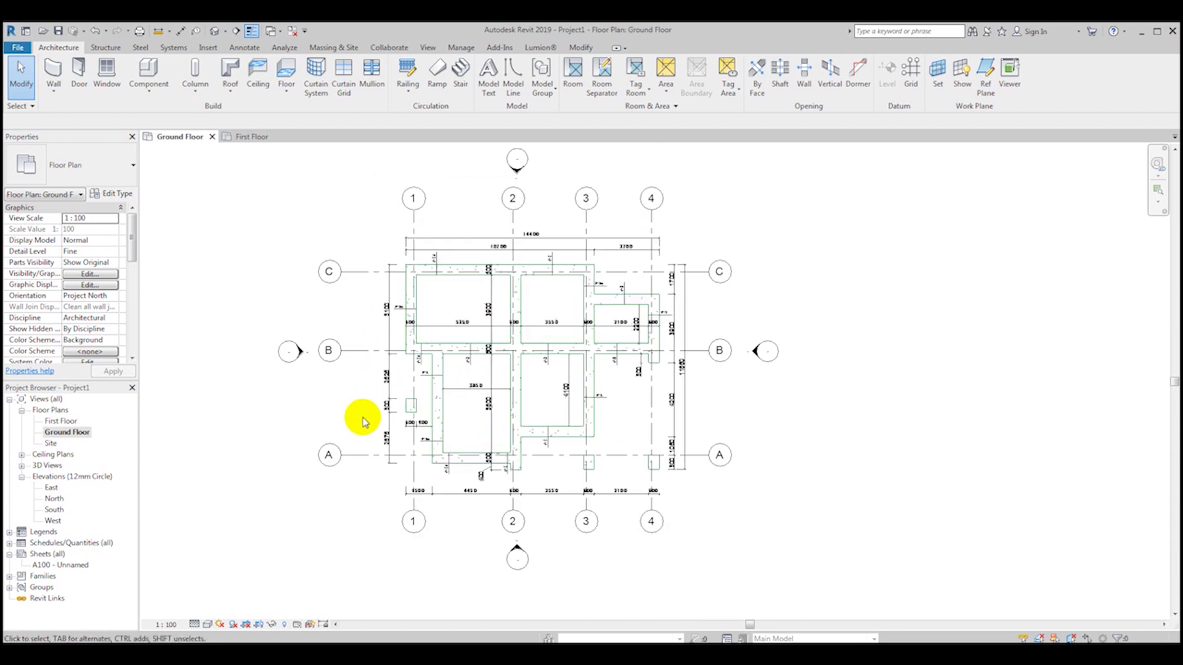